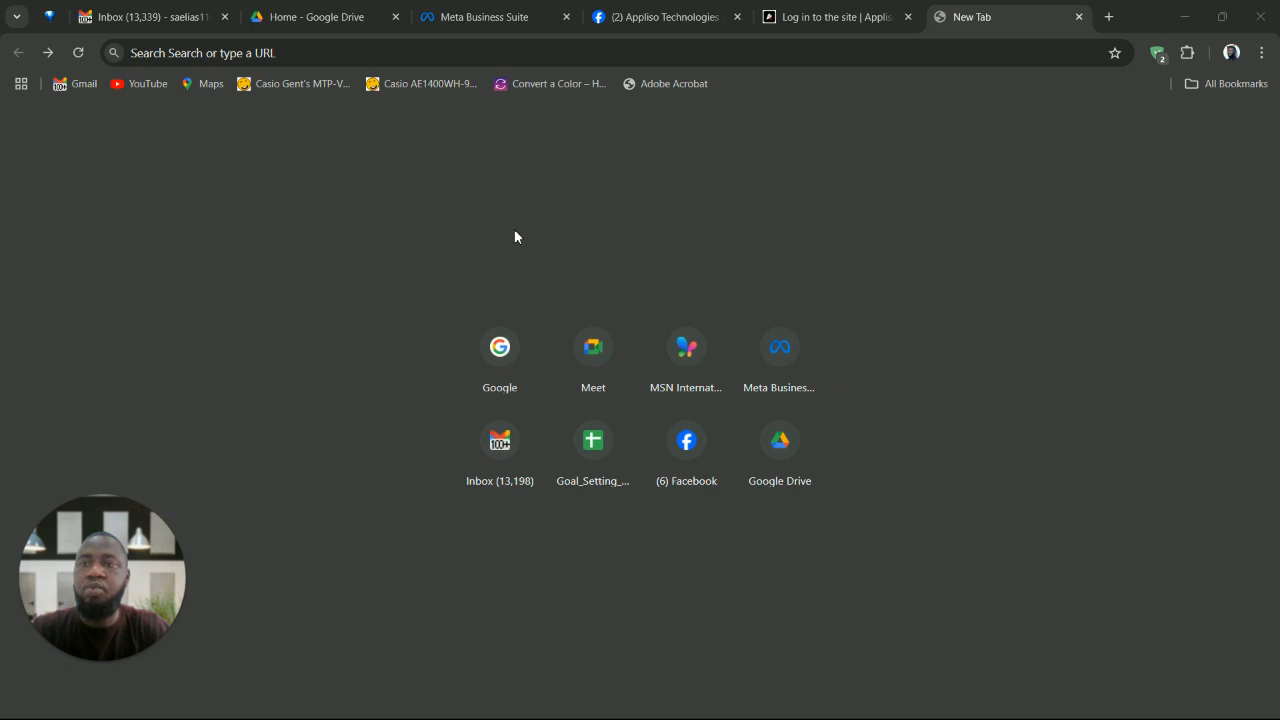
Step: Go to Meta Business Suite at business.facebook.com
left_click(491, 52)
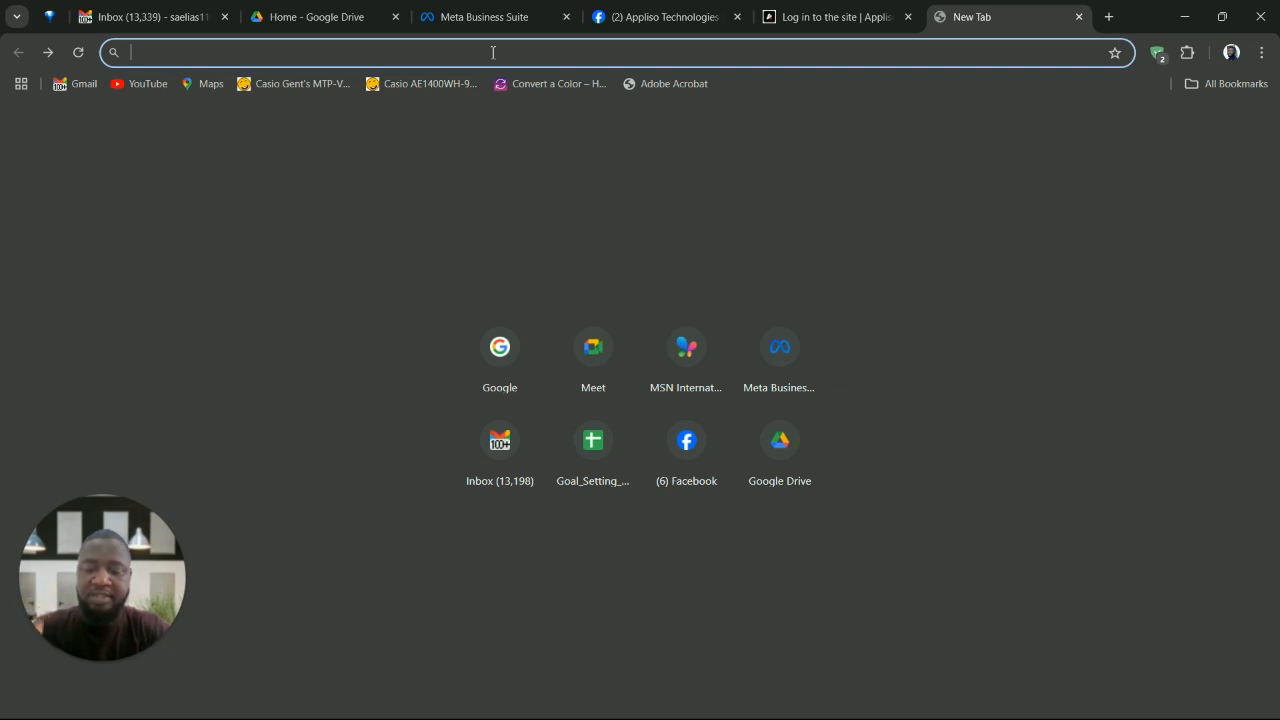
type("bui")
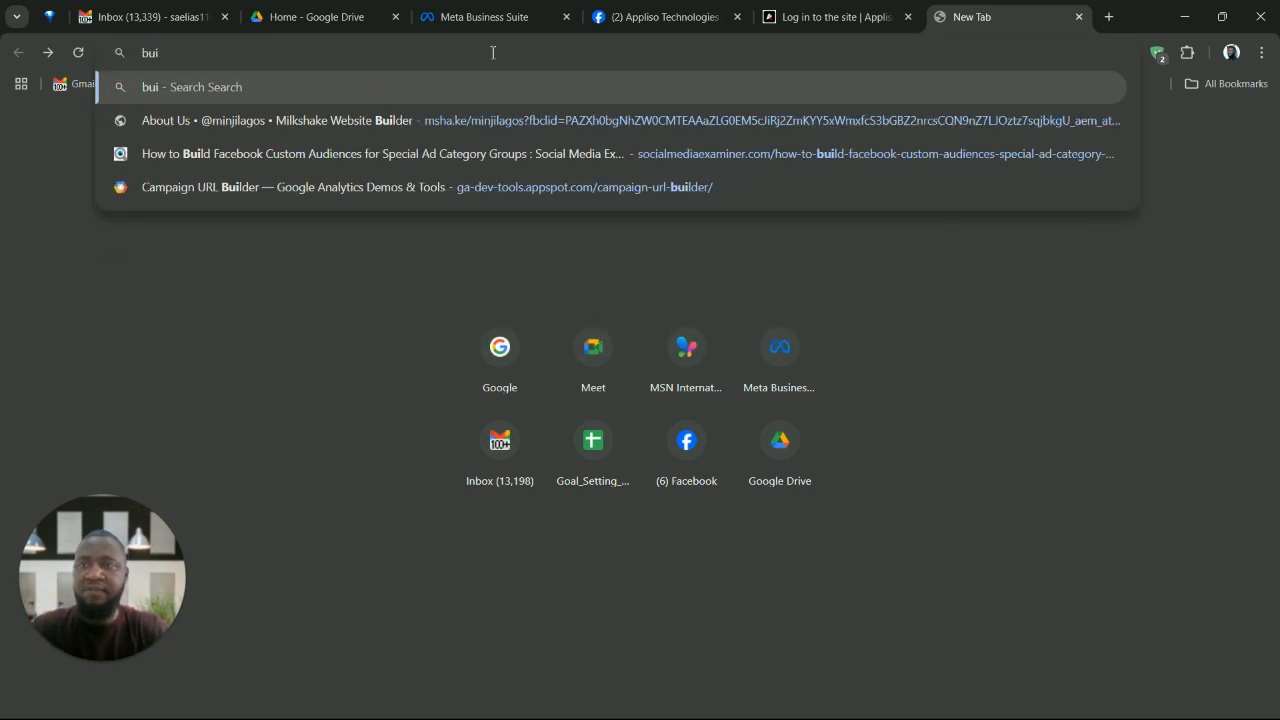
key("BackSpace")
type("s")
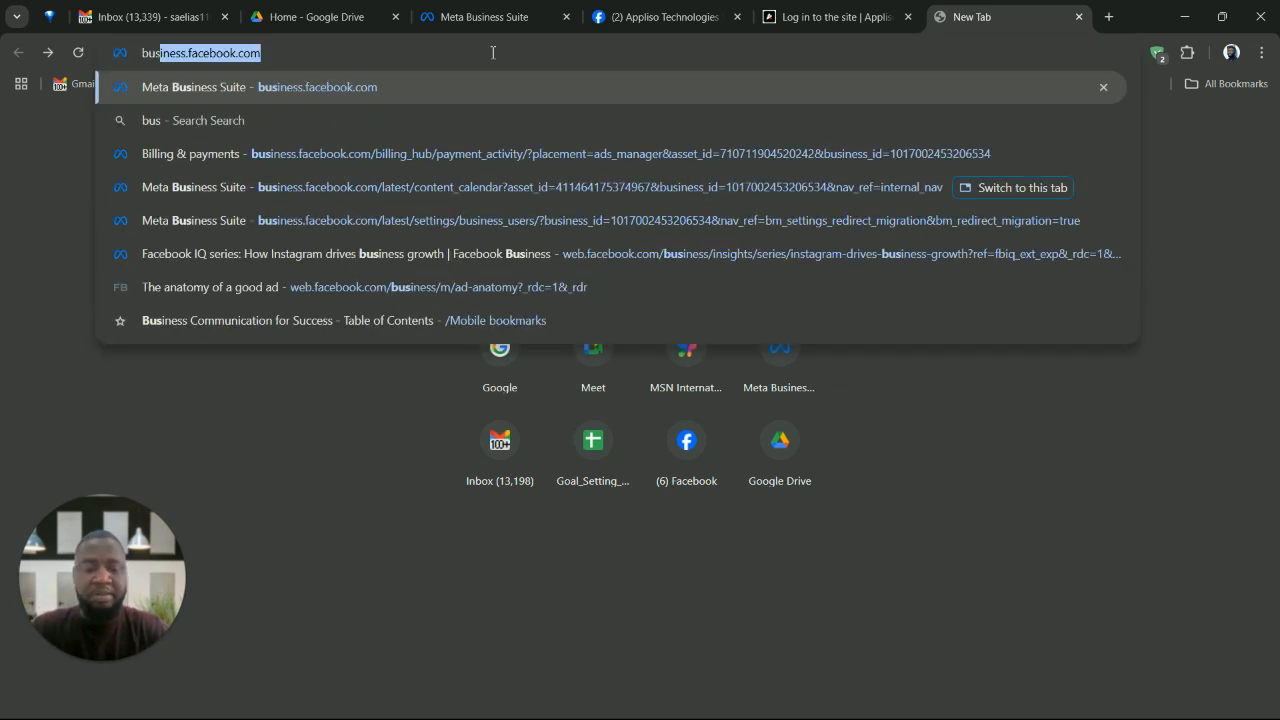
key("Return")
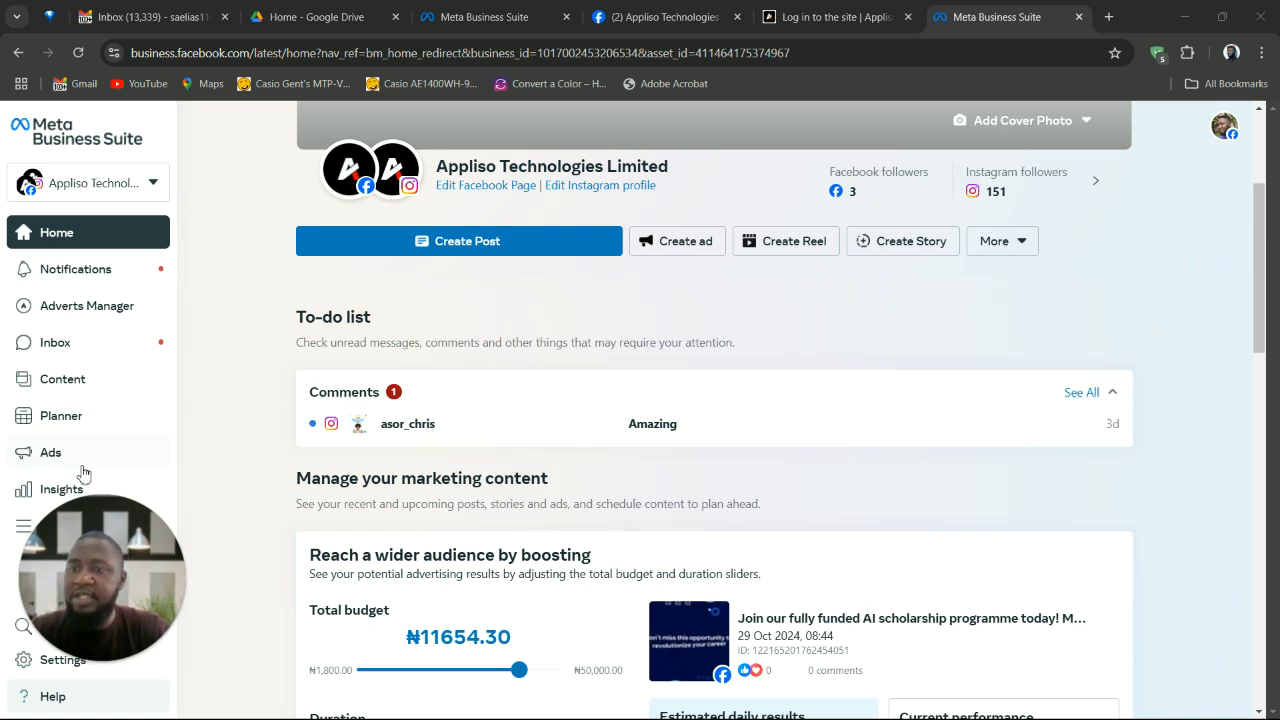
Step: Look over the business home page, covering the boosting estimate, posts and reels, recent ads results and audience growth suggestions
left_click_drag(103, 517, 897, 365)
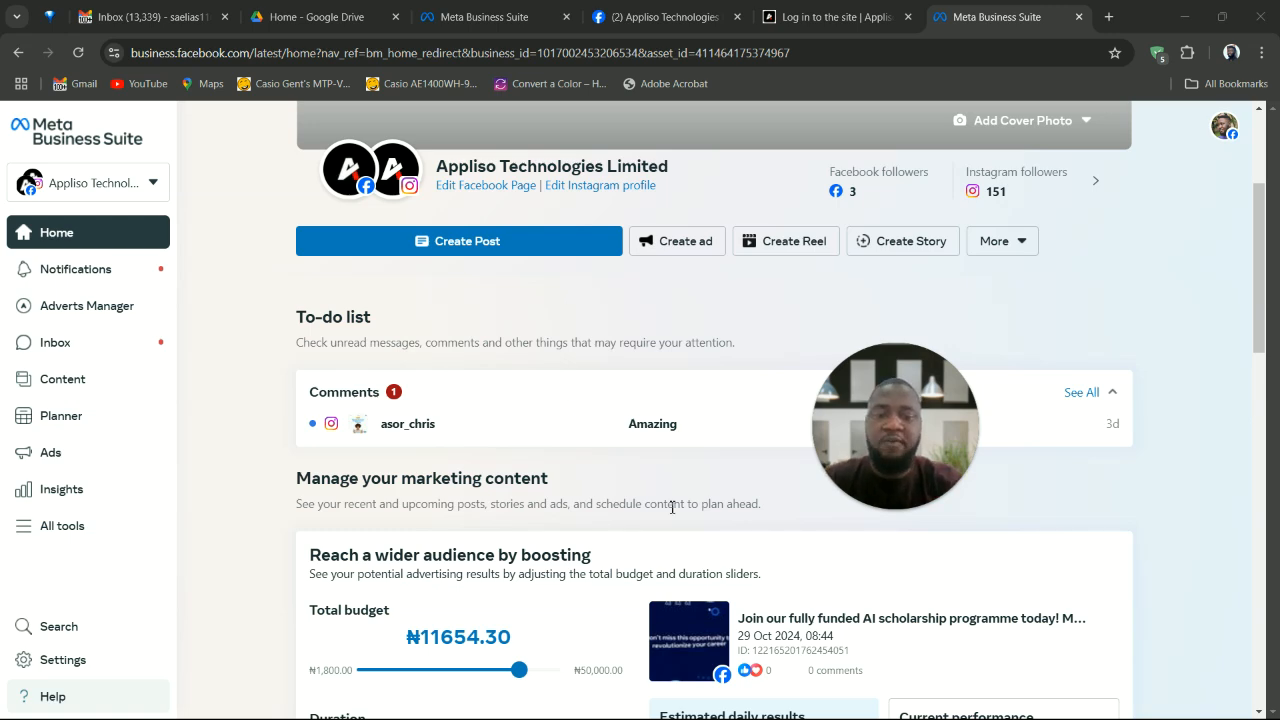
scroll(672, 507, "down", 4)
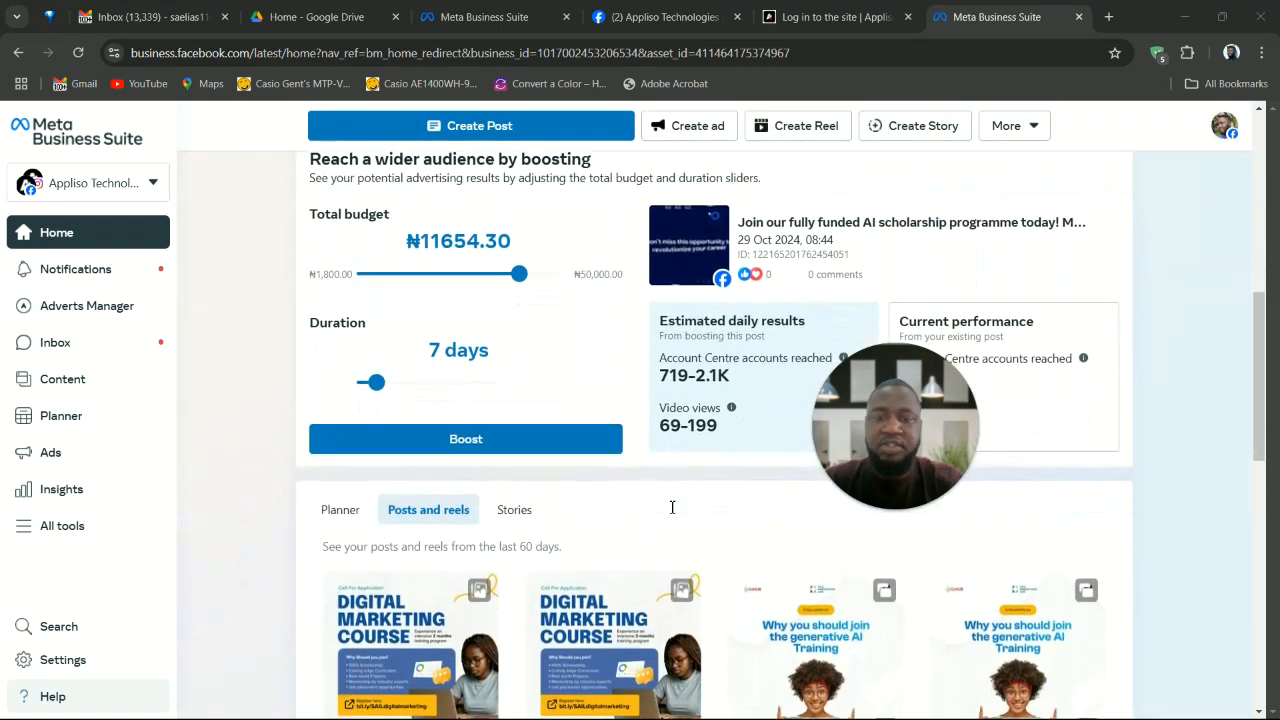
scroll(672, 507, "down", 3)
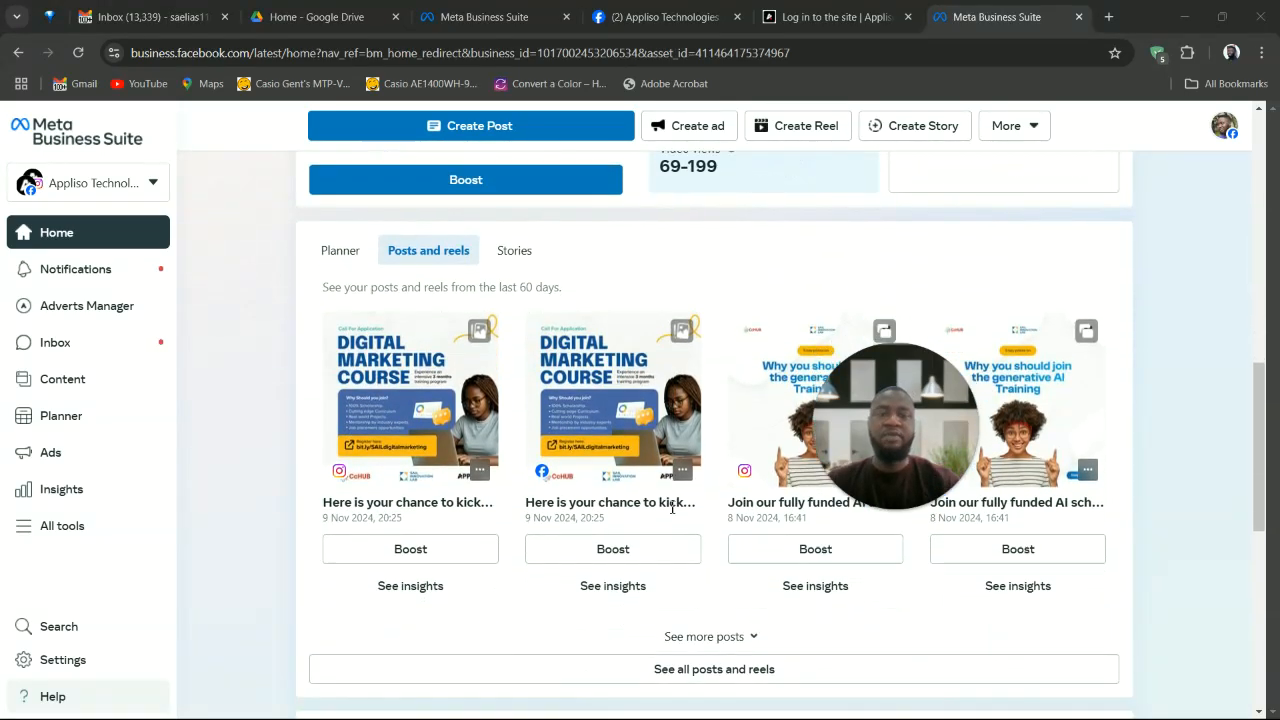
scroll(672, 507, "down", 1)
left_click_drag(892, 412, 1184, 567)
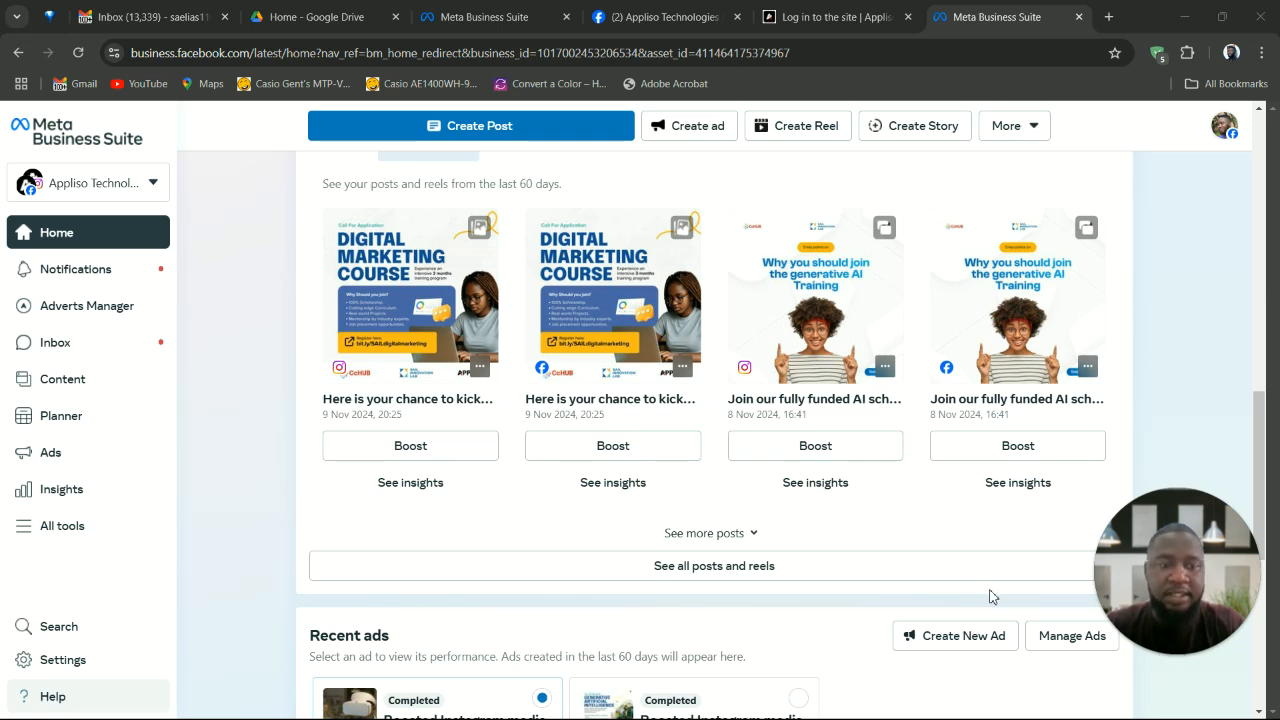
scroll(906, 563, "down", 5)
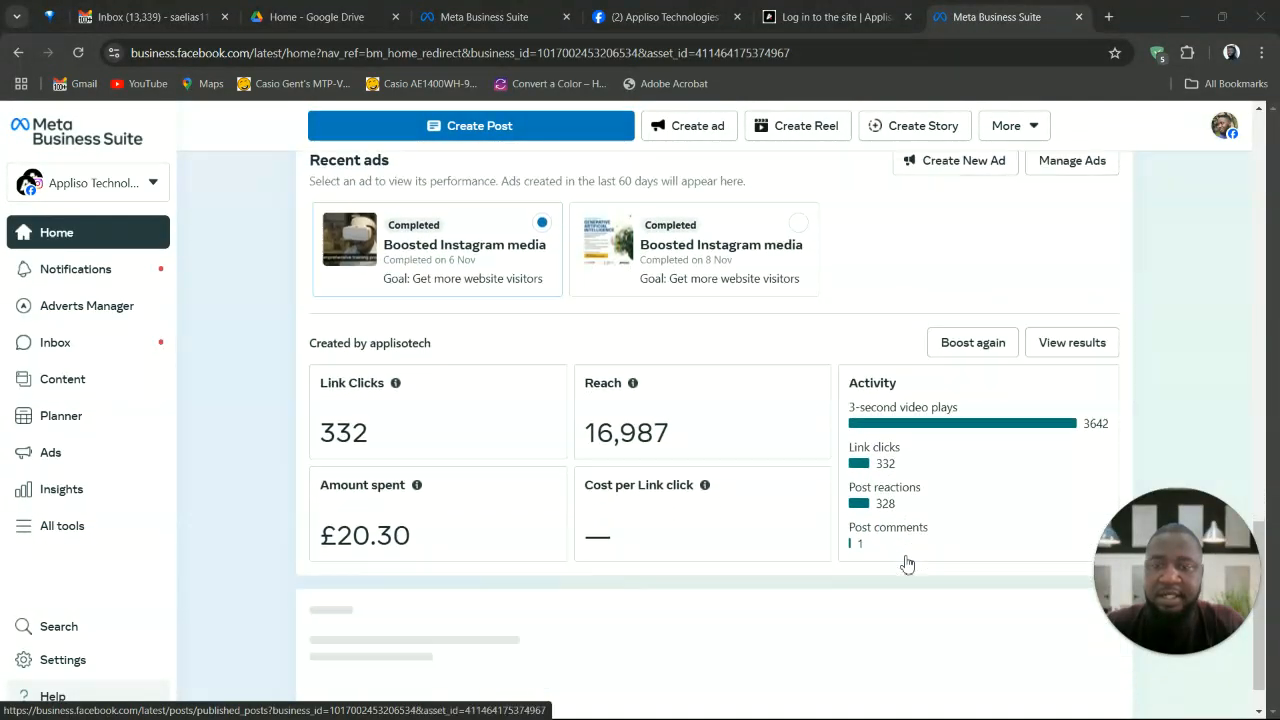
scroll(907, 564, "down", 1)
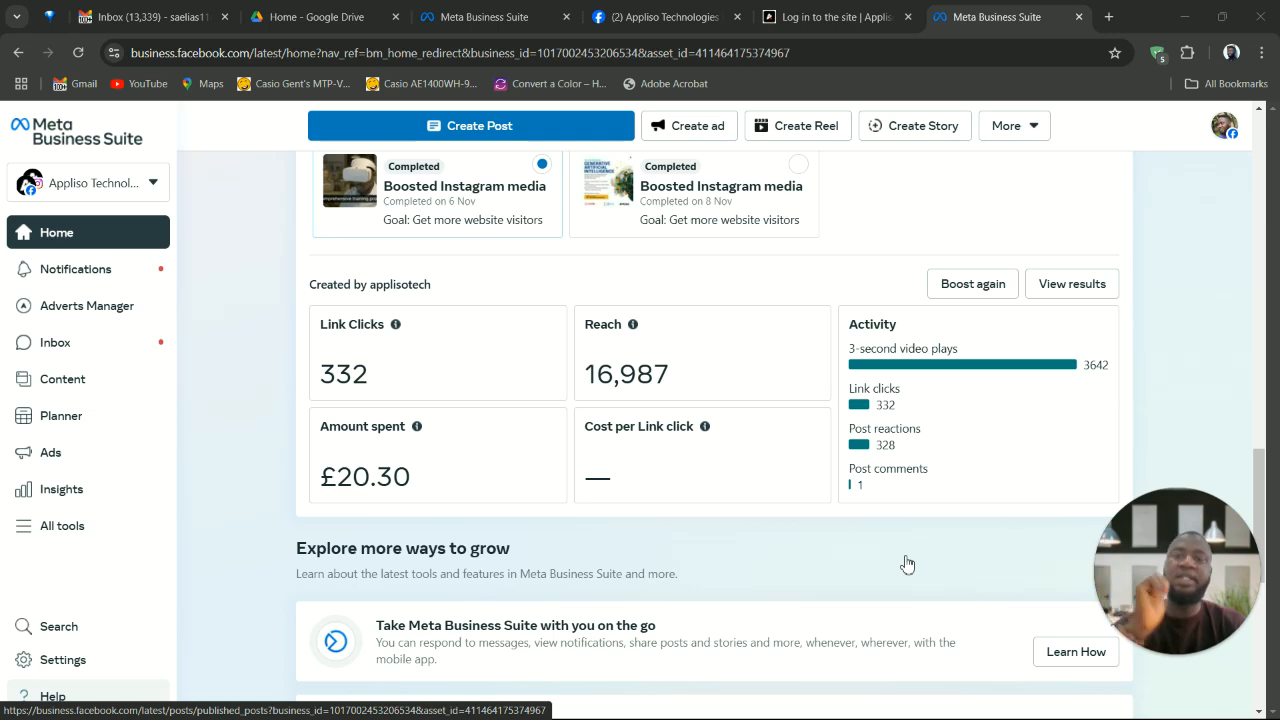
scroll(907, 565, "down", 6)
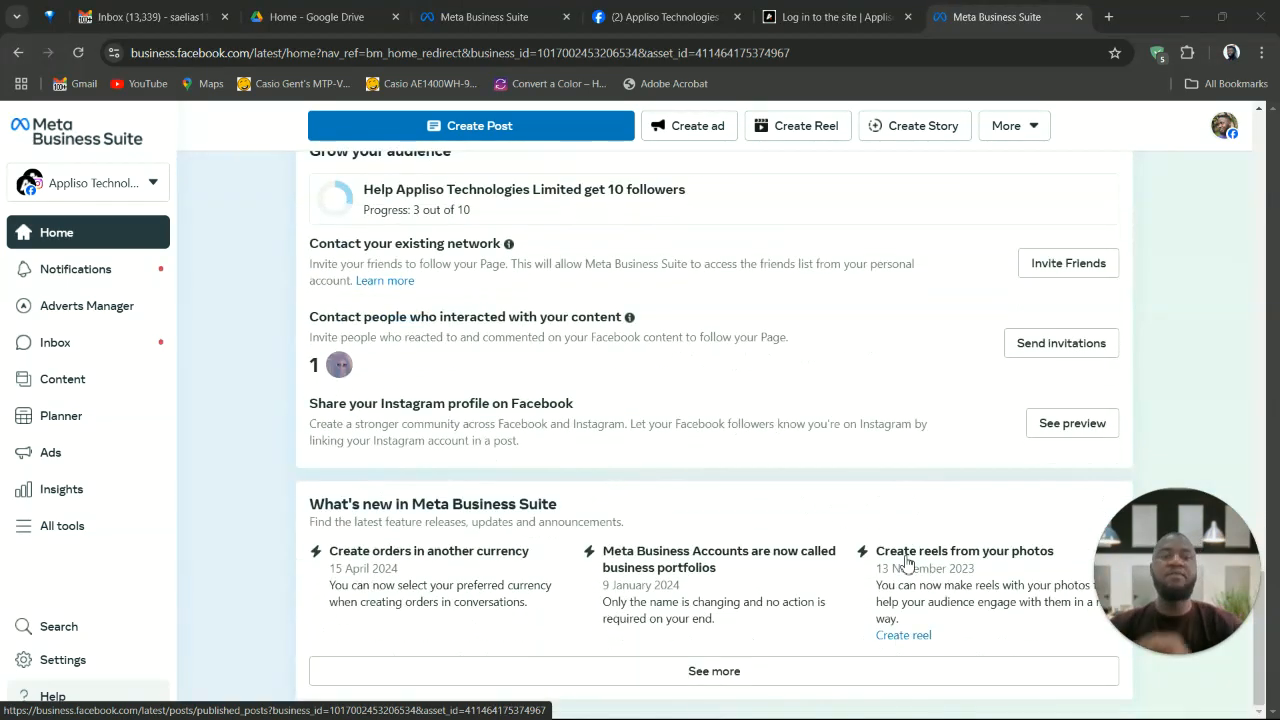
scroll(907, 565, "up", 3)
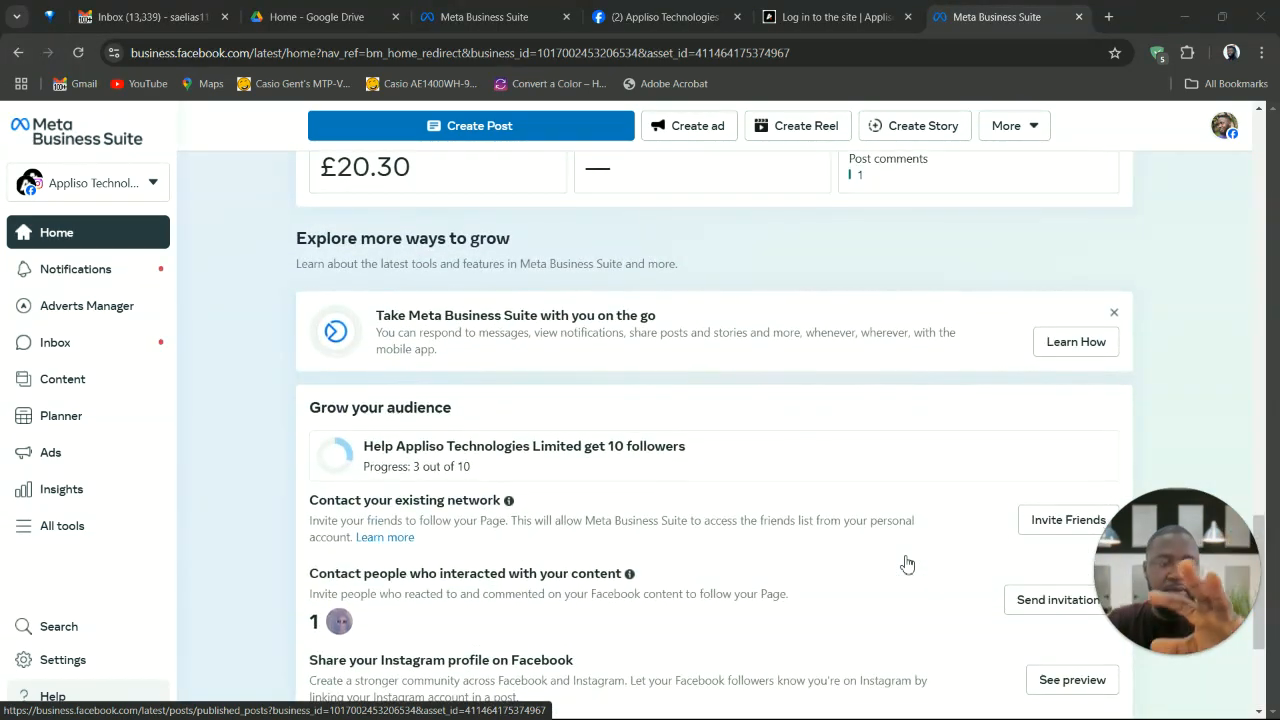
scroll(907, 565, "up", 2)
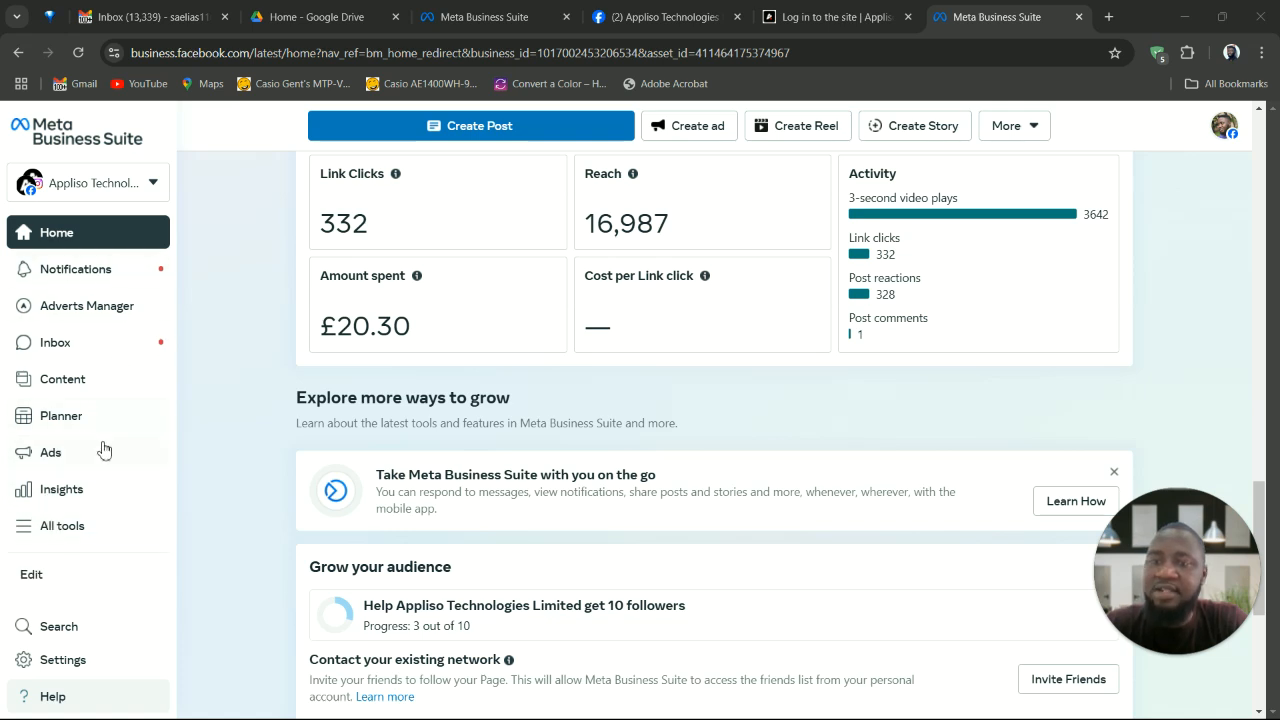
Step: Open Adverts Manager from the Advertise group of the complete tools list
left_click(94, 532)
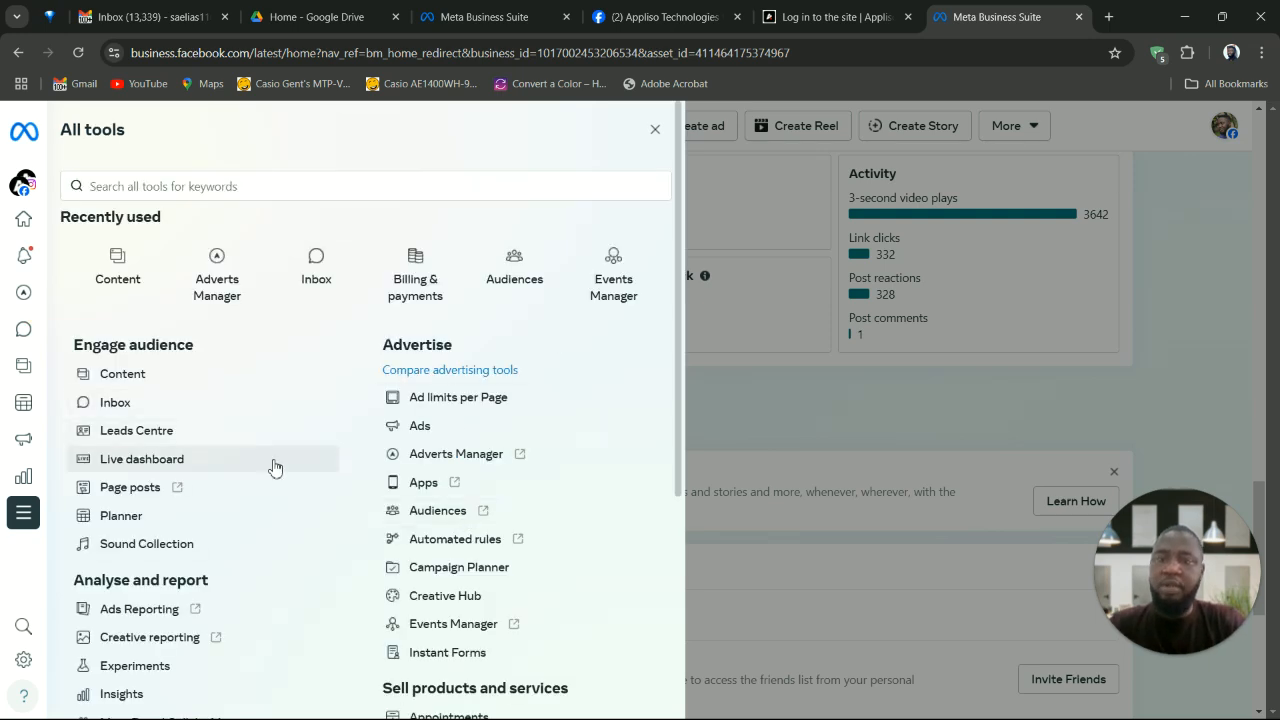
scroll(275, 467, "down", 2)
scroll(275, 467, "up", 1)
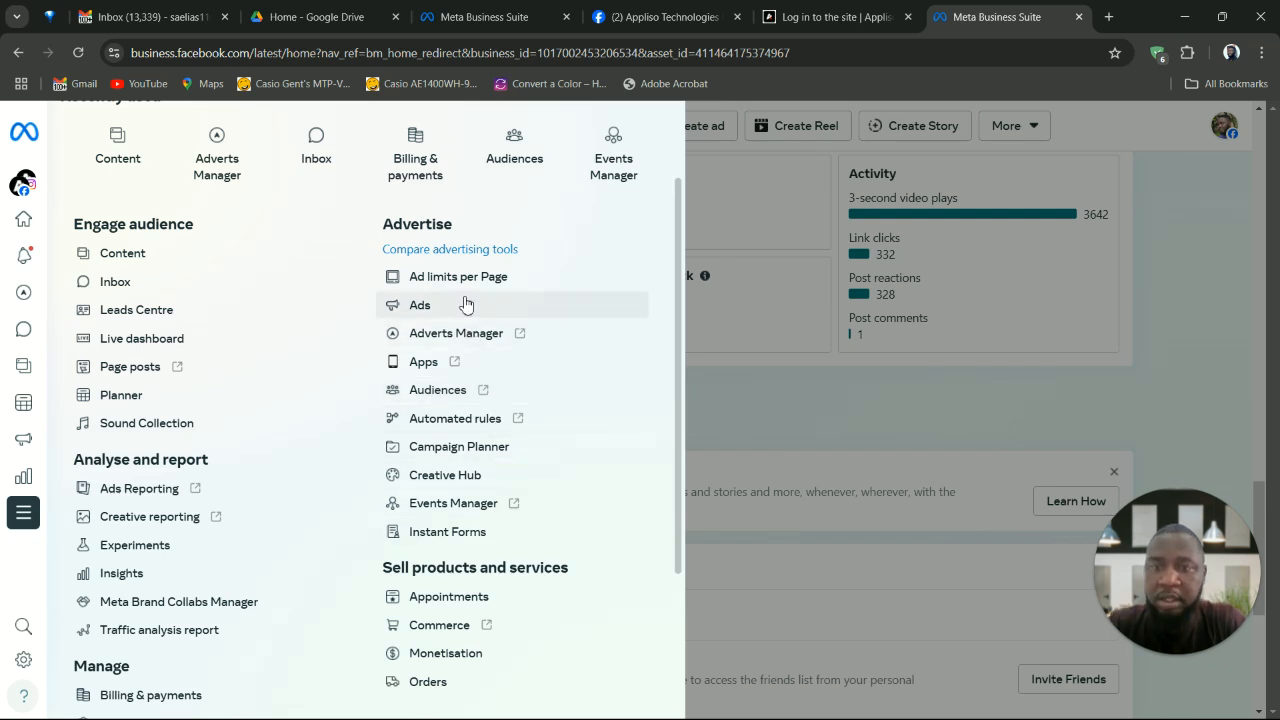
left_click(467, 340)
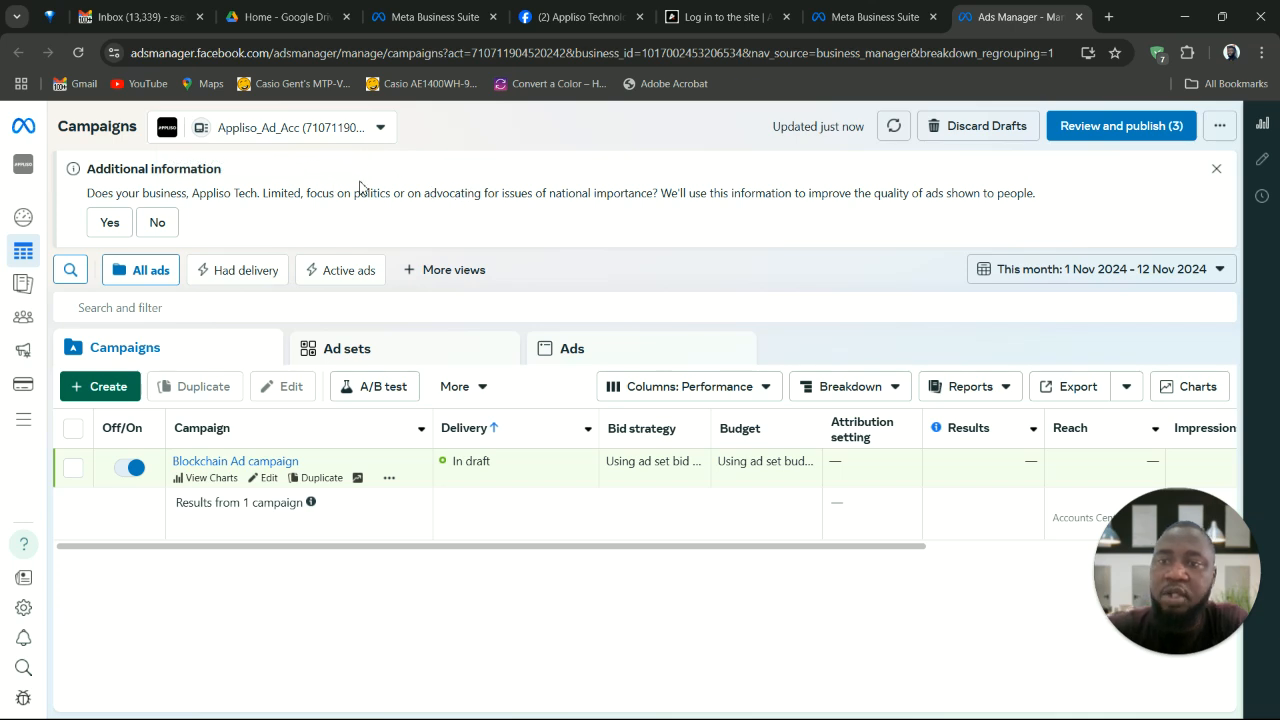
Step: Inspect the portfolio name, first name, surname and business email fields of the new business portfolio form, then cancel it
left_click(242, 133)
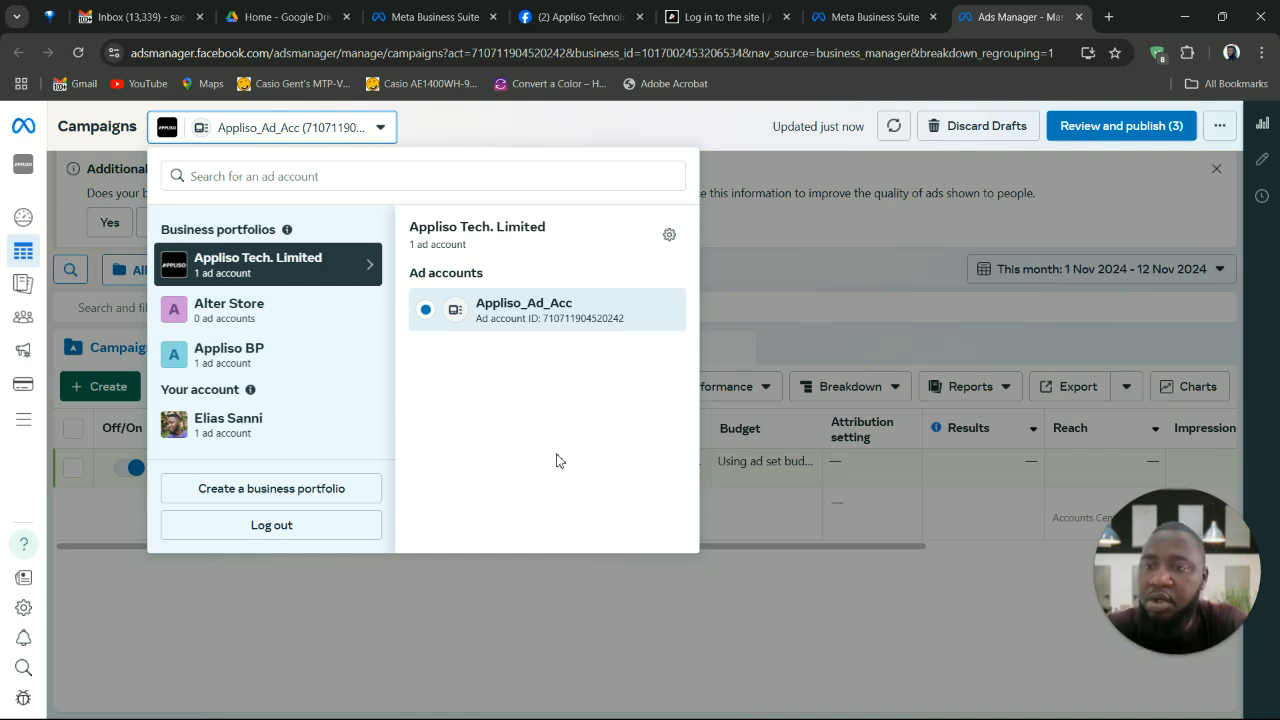
left_click(340, 496)
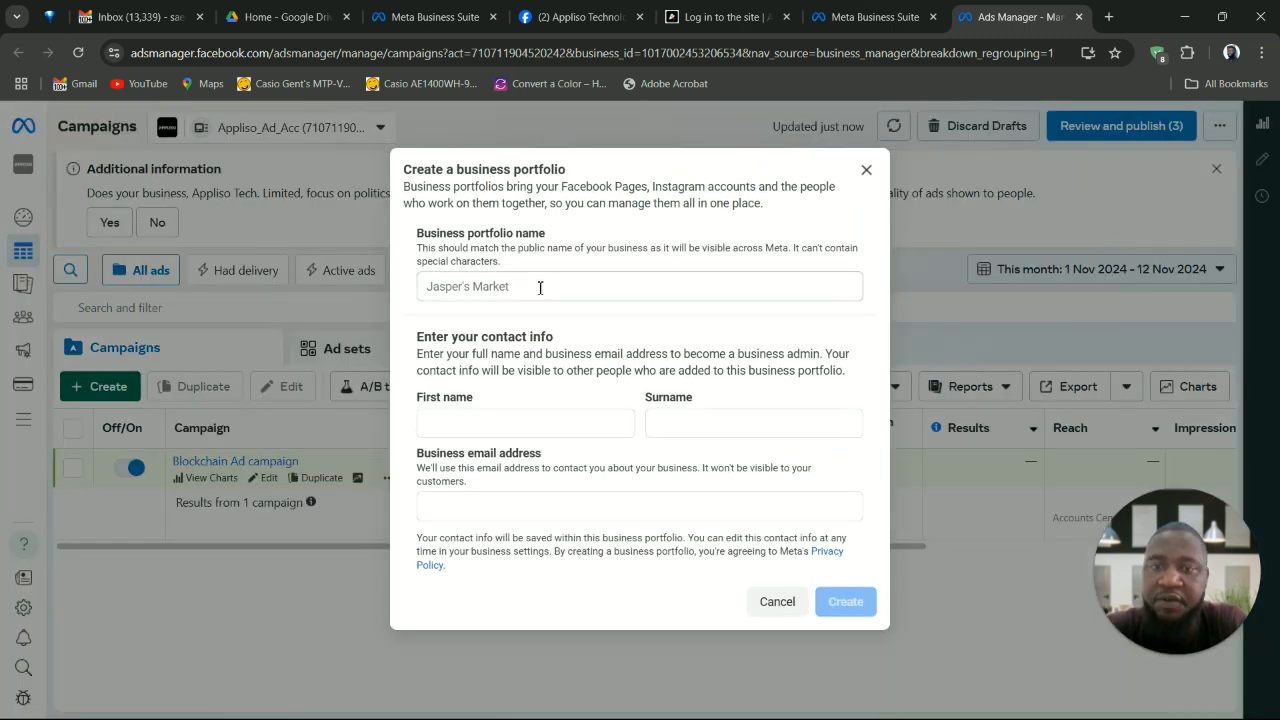
left_click(540, 287)
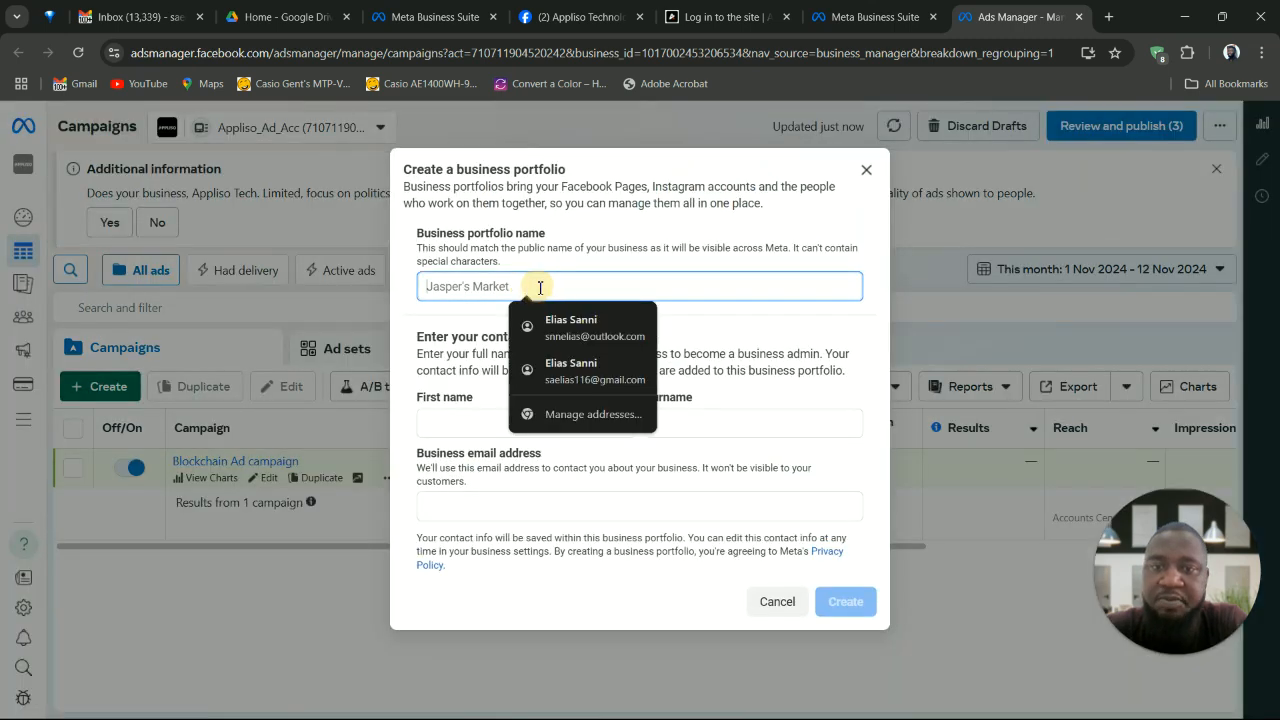
left_click(478, 422)
left_click(694, 424)
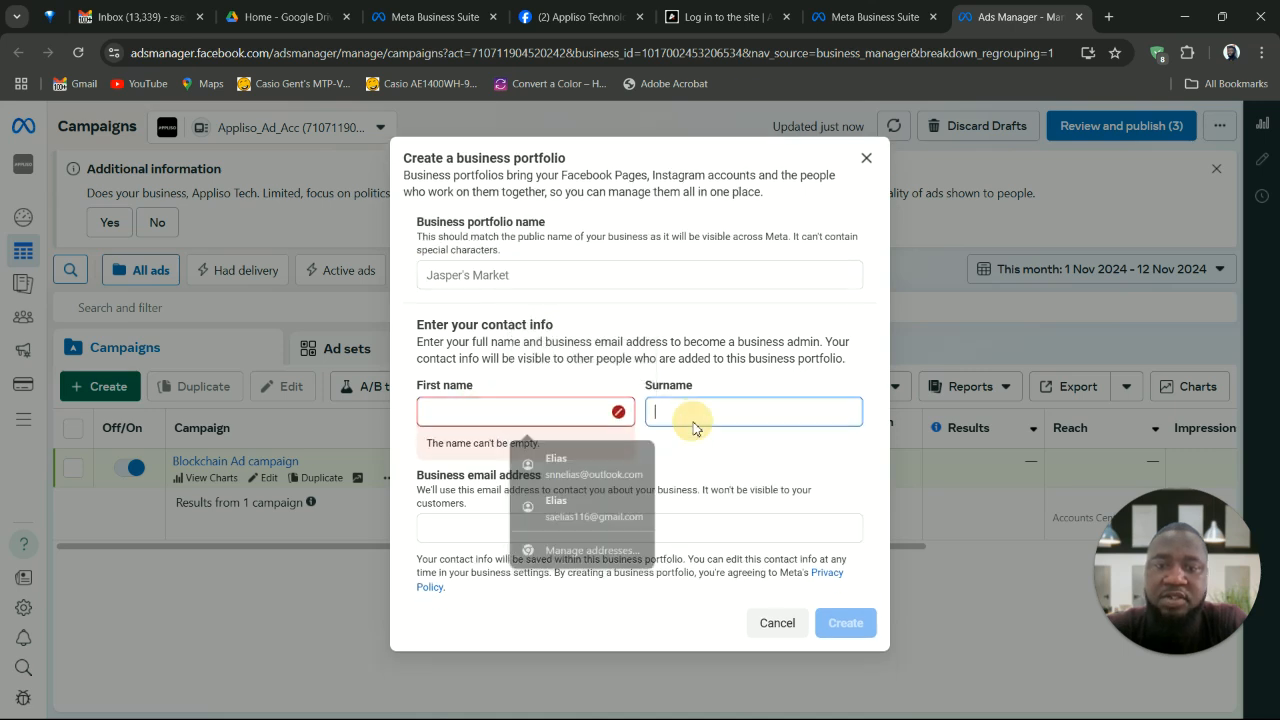
left_click(610, 530)
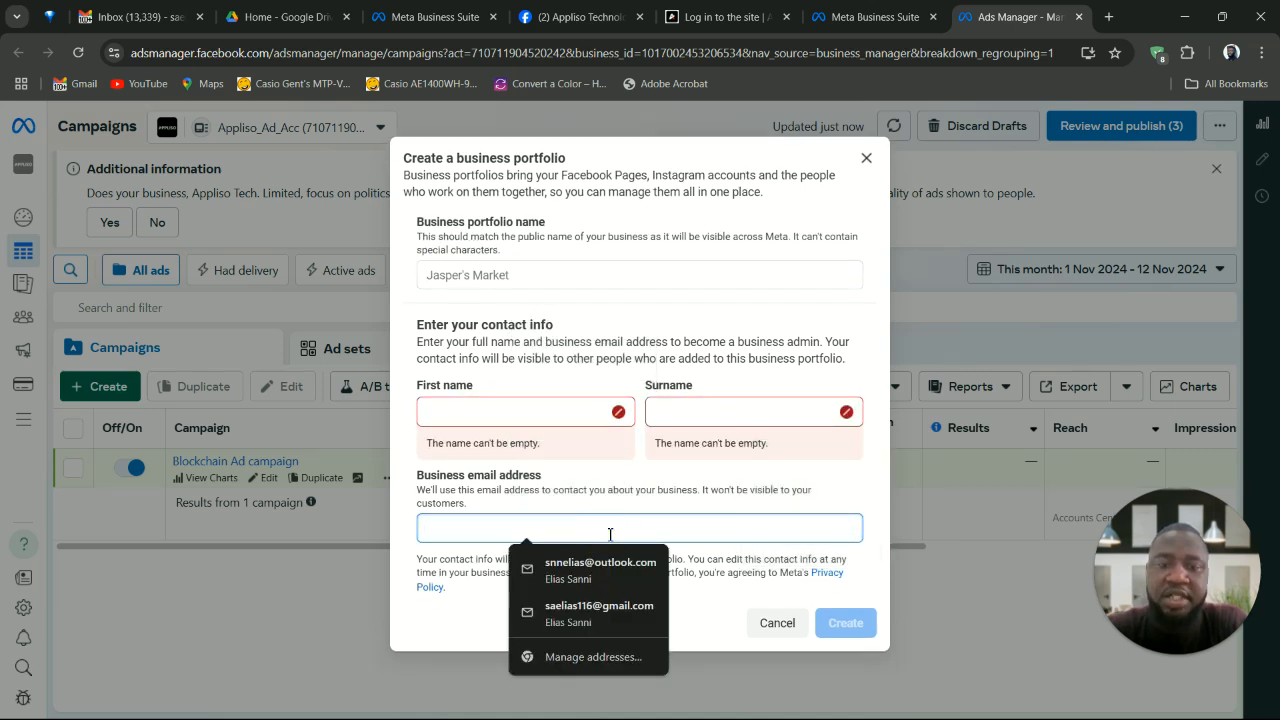
left_click(707, 558)
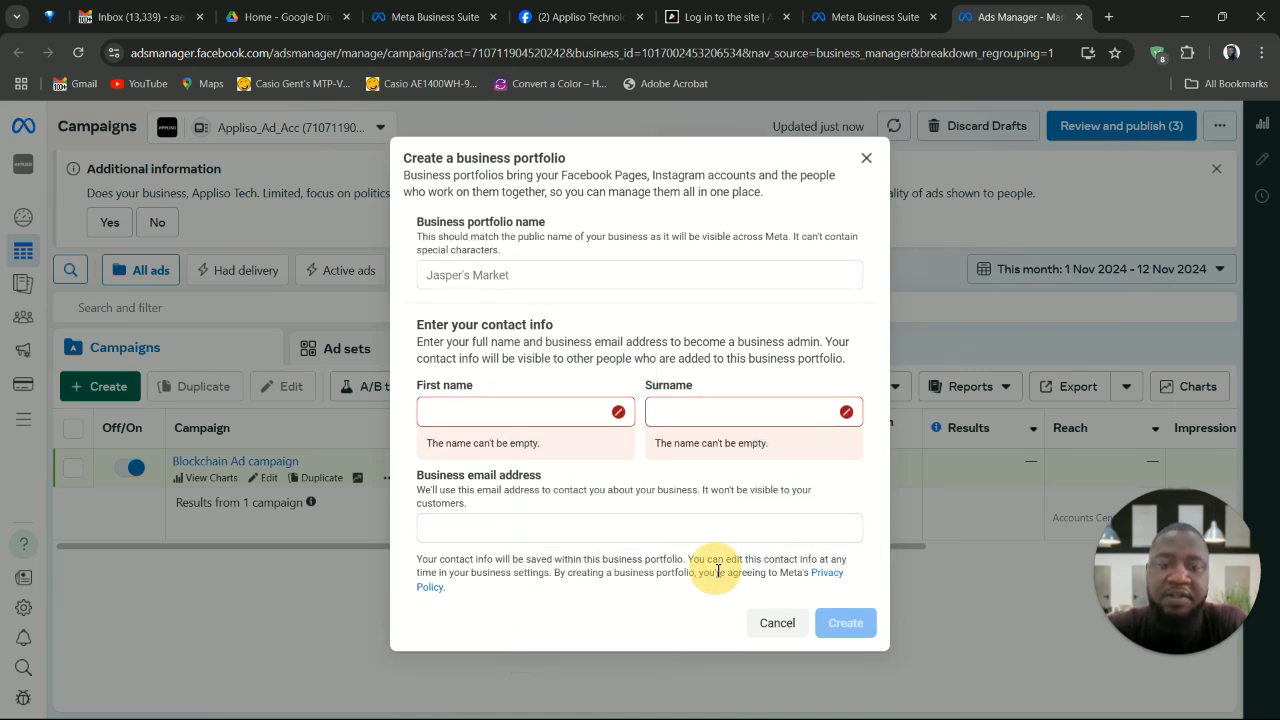
left_click(775, 624)
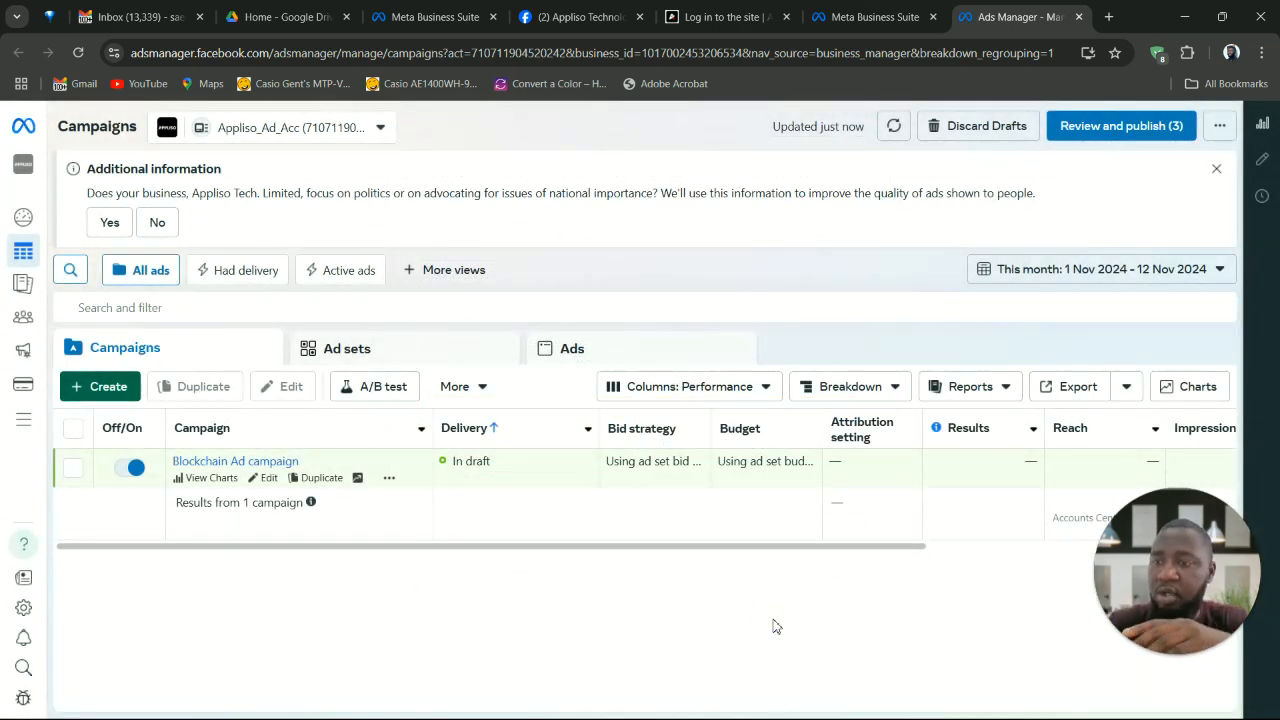
Step: Open the business portfolio settings and go through the Partners and System users sections
mouse_move(8, 400)
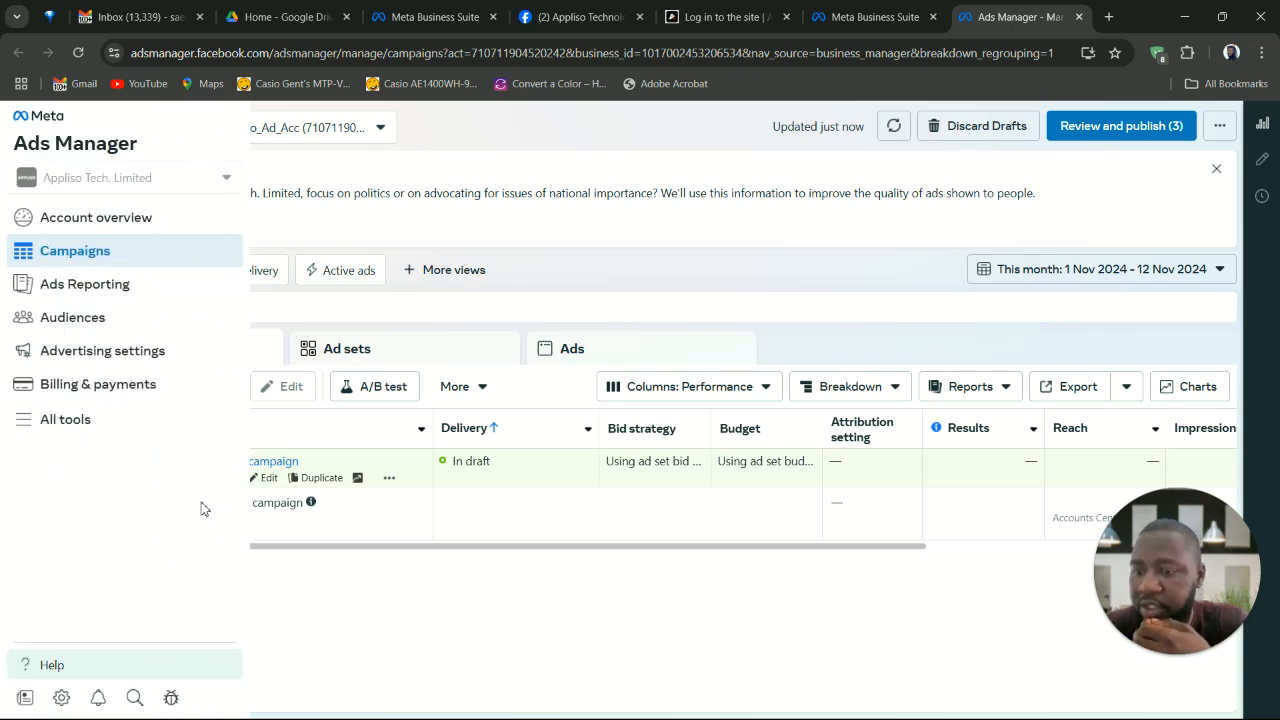
left_click(60, 700)
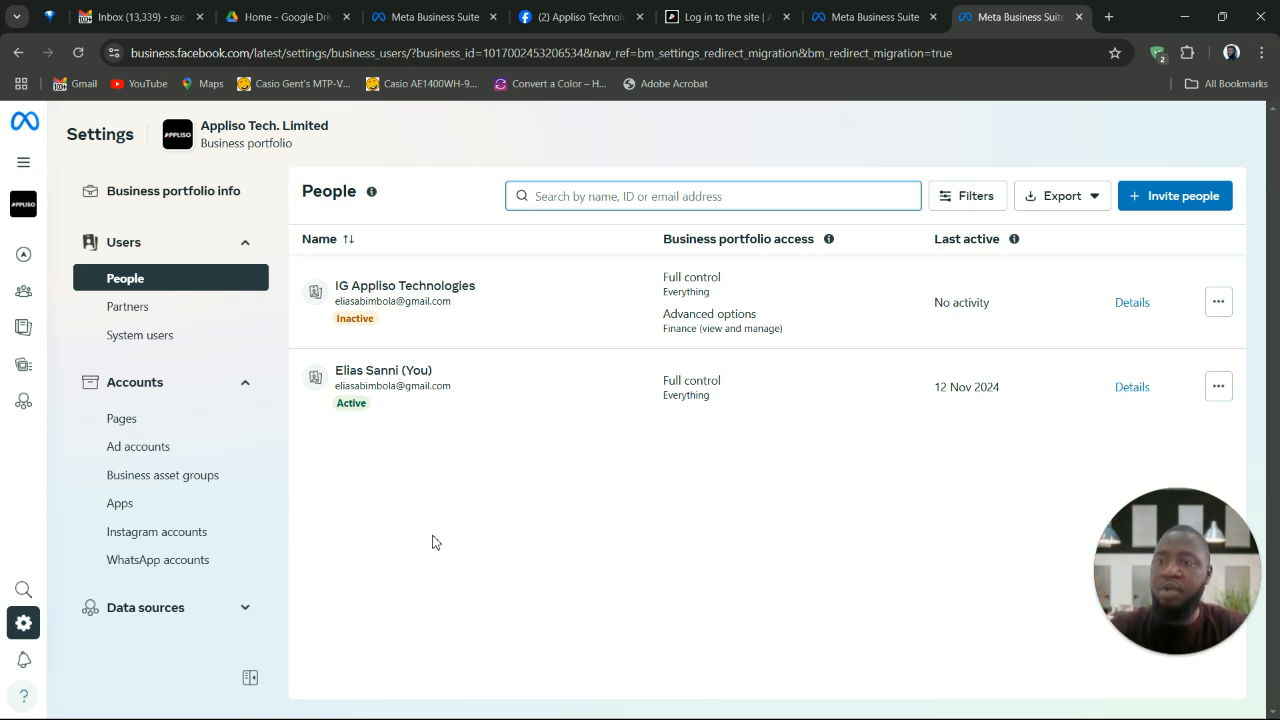
left_click(129, 314)
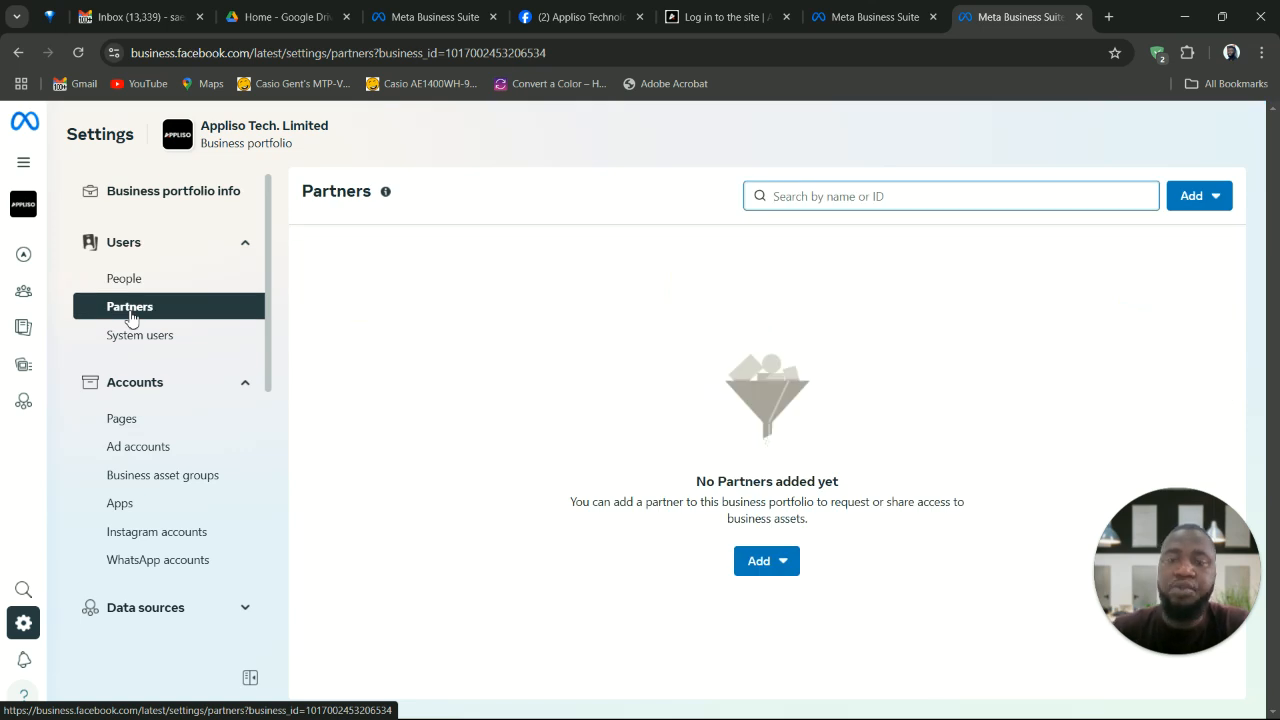
left_click(158, 340)
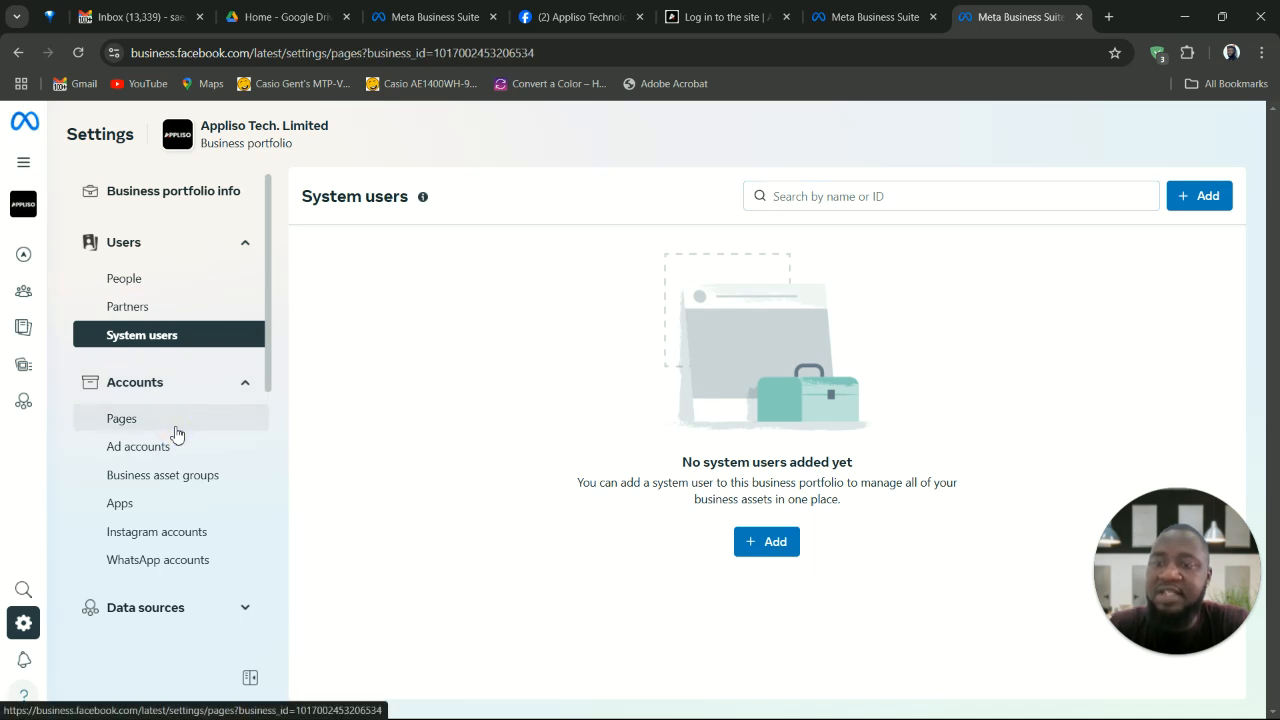
Step: Review the portfolio's account settings for Pages, ad accounts, business asset groups, Instagram accounts and WhatsApp accounts
left_click(176, 432)
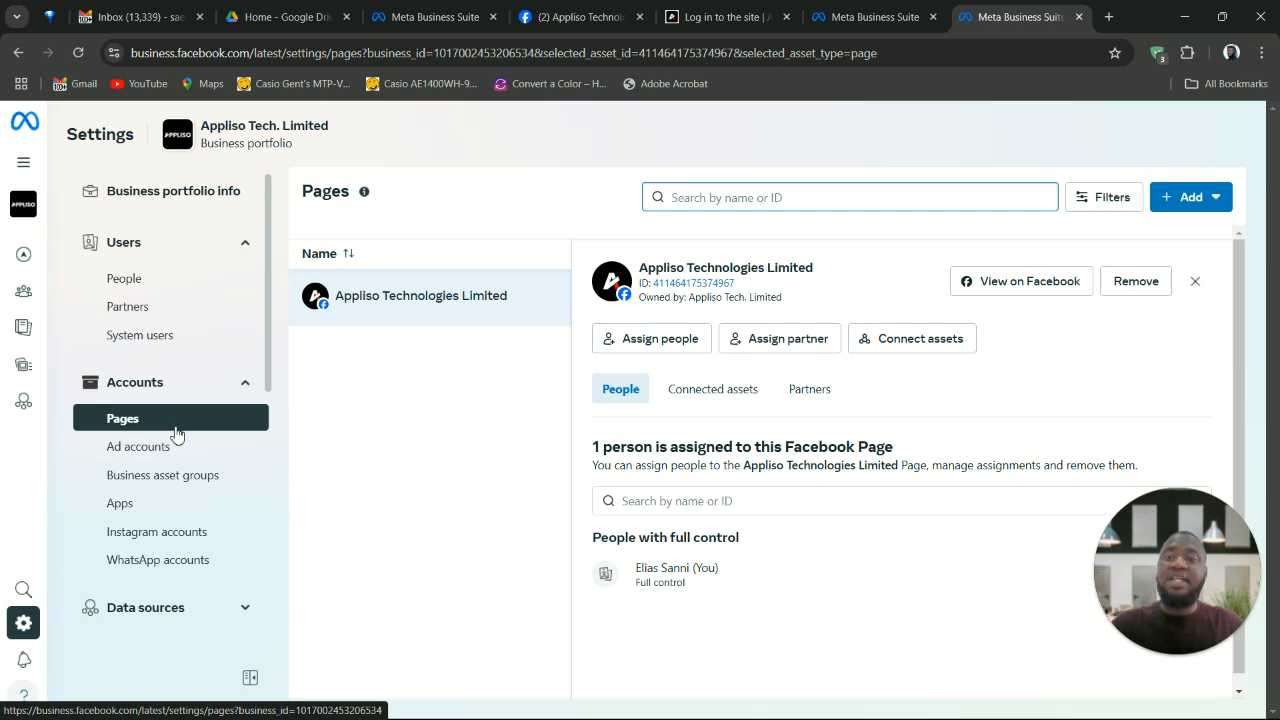
left_click(170, 448)
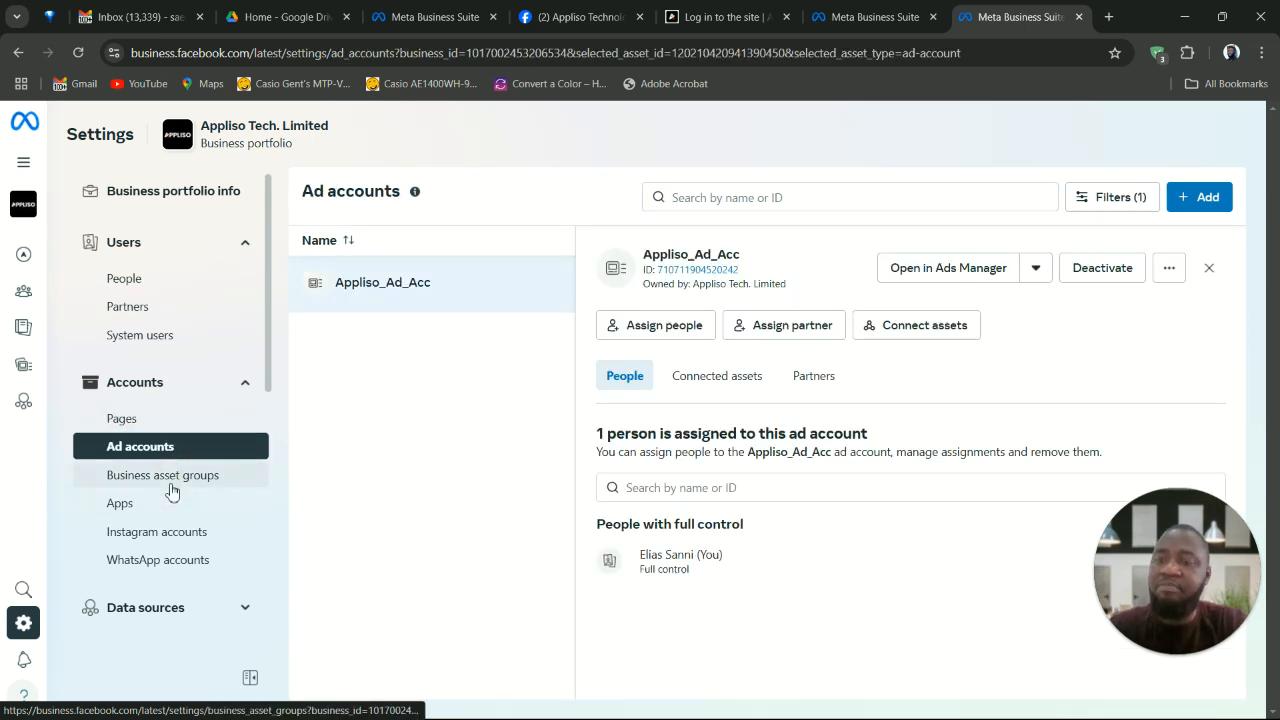
left_click(170, 486)
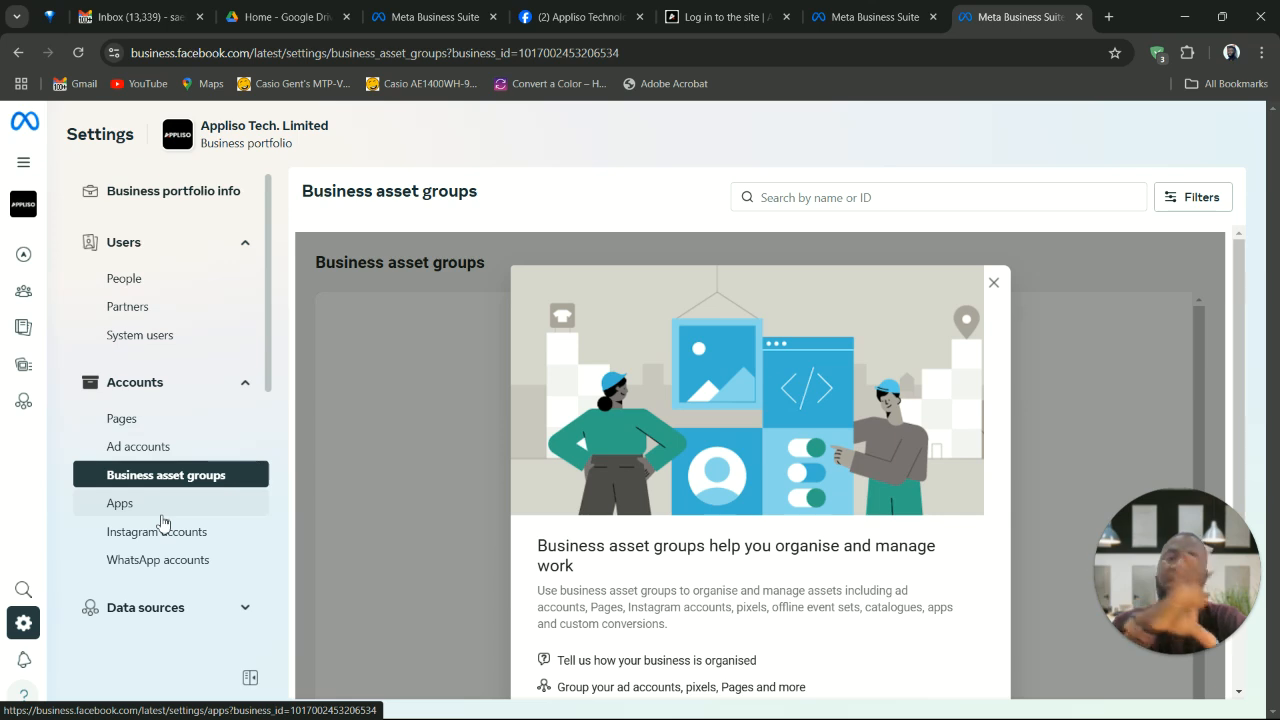
left_click(162, 517)
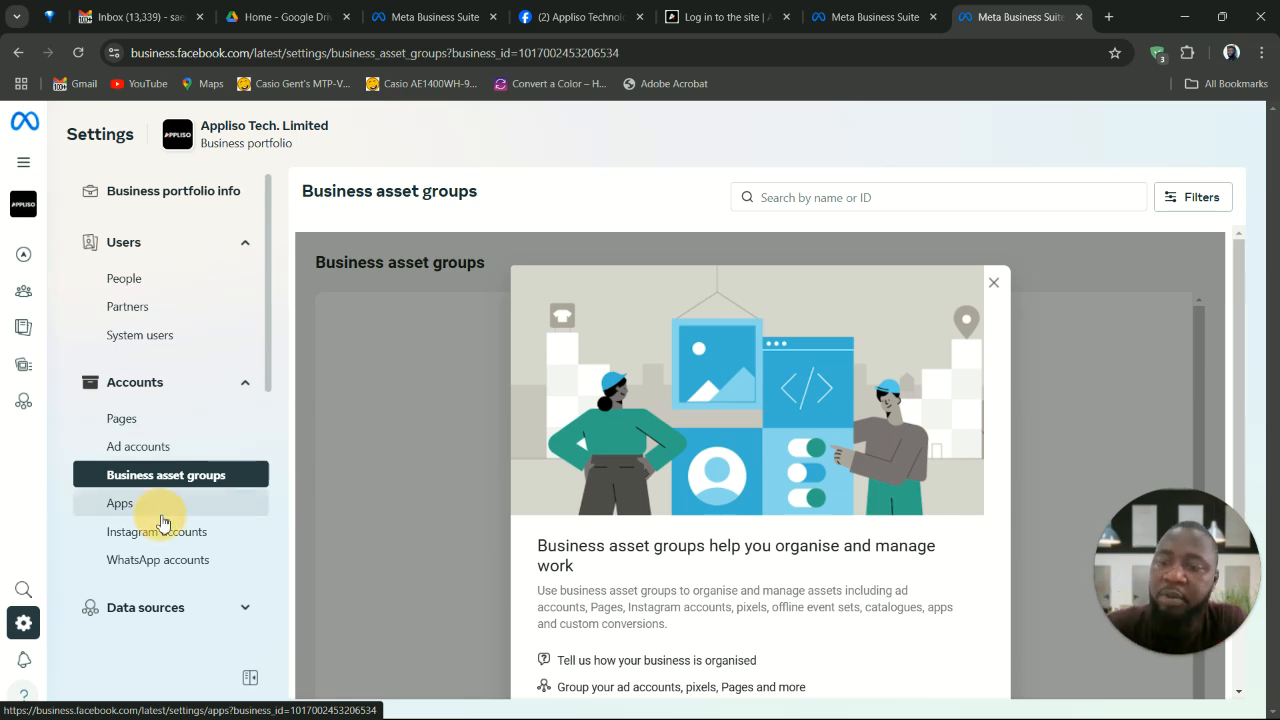
left_click(158, 540)
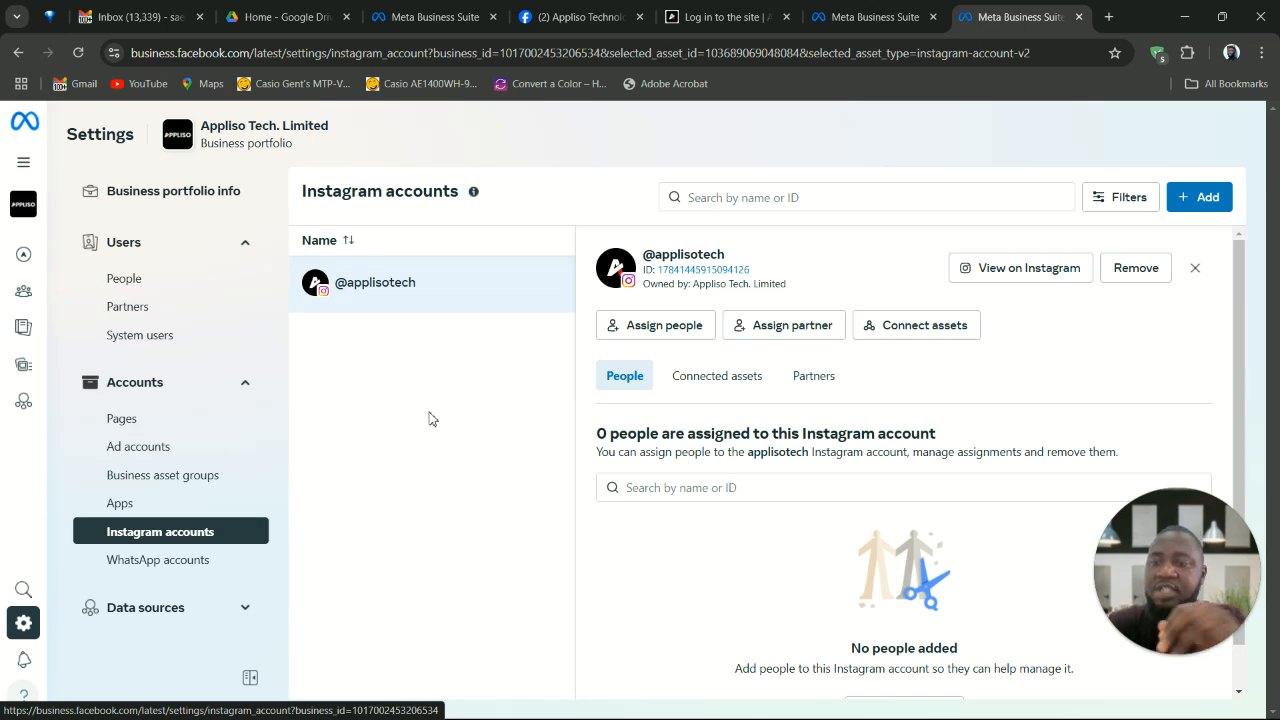
left_click(187, 565)
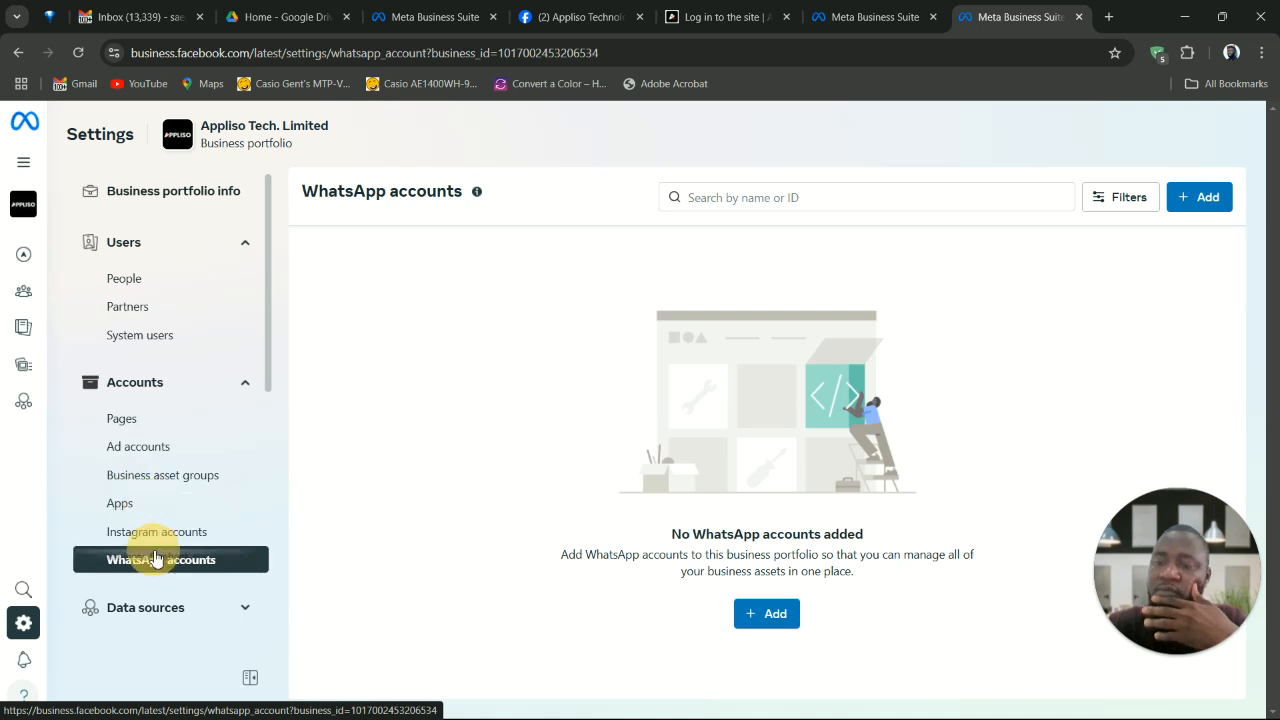
Step: Look through the remaining settings categories, from Data sources and Requests to Setup guide and Business assets
scroll(154, 550, "down", 2)
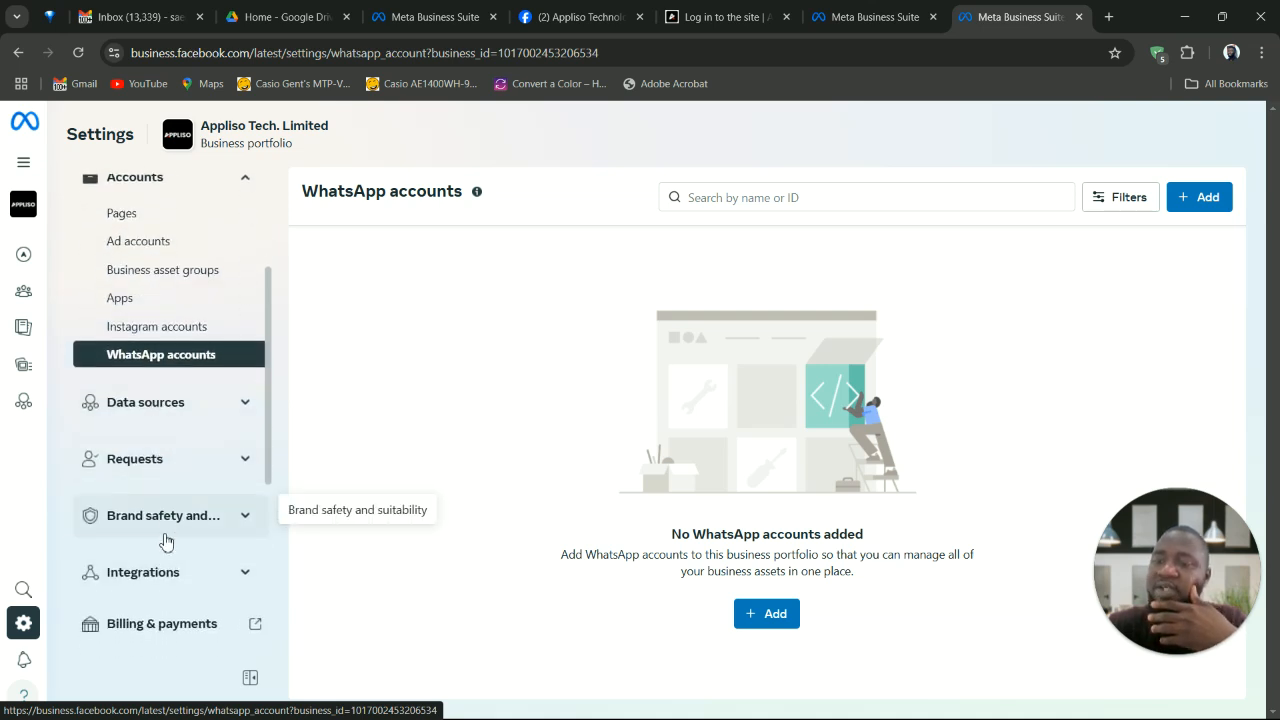
scroll(155, 590, "down", 2)
scroll(155, 590, "up", 1)
scroll(155, 590, "down", 2)
scroll(155, 588, "up", 3)
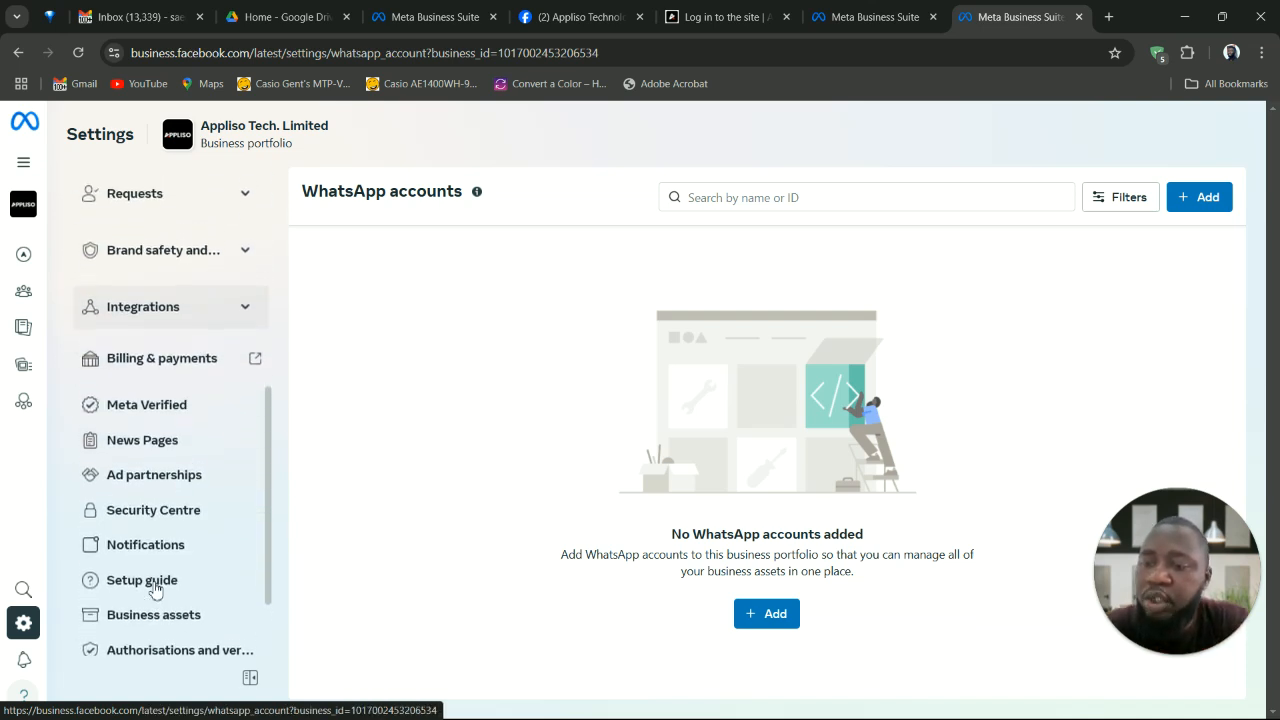
Step: Go back through the Instagram accounts, Apps, Ad accounts and Pages settings to the Partners section
scroll(155, 590, "up", 2)
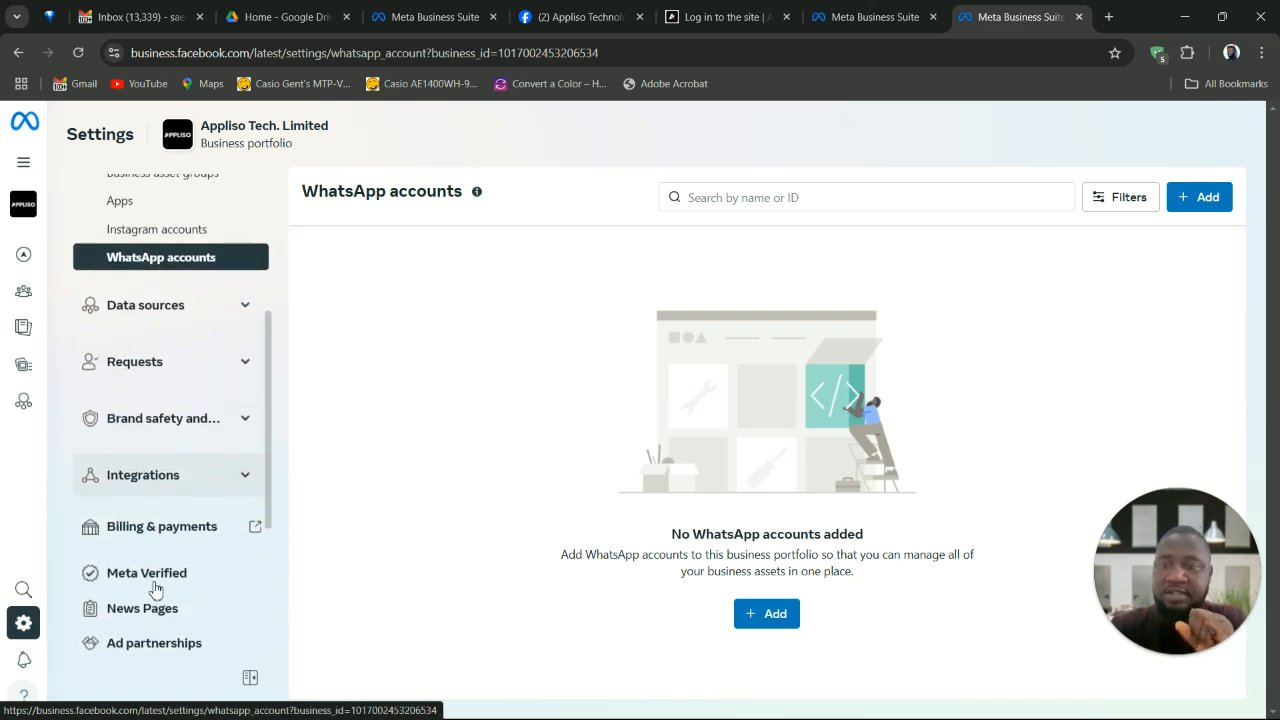
scroll(155, 590, "up", 3)
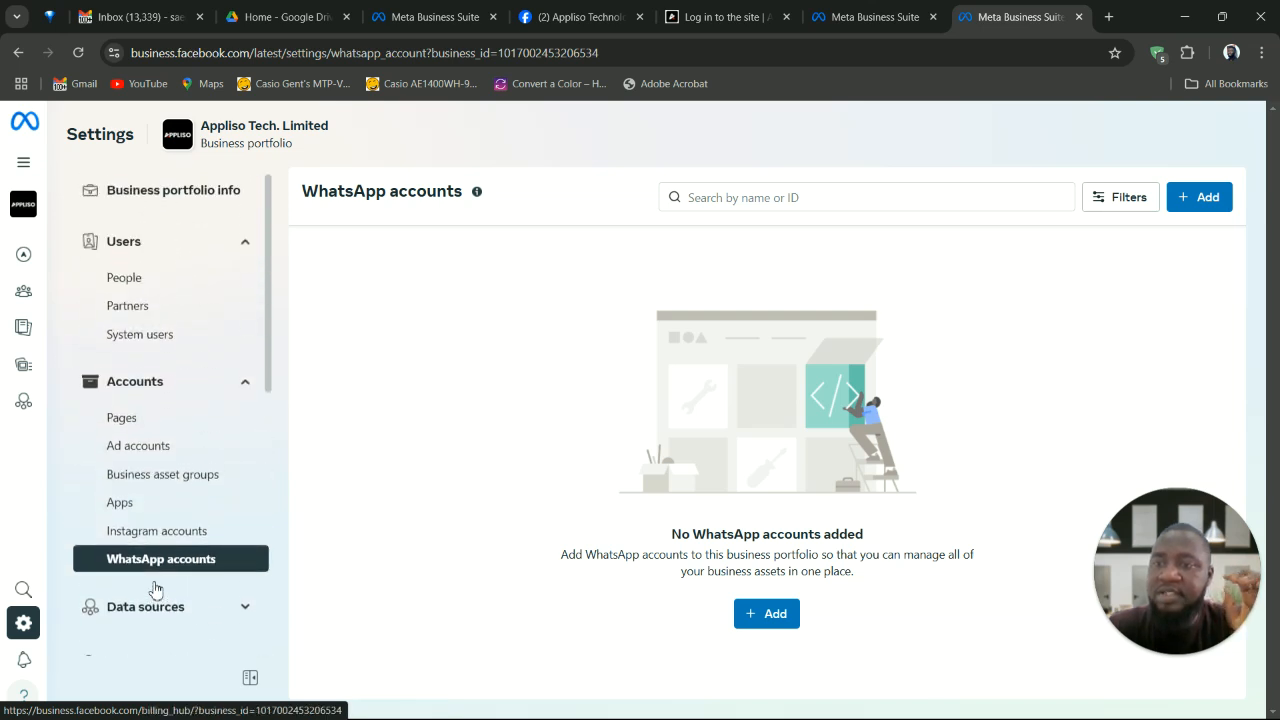
mouse_move(125, 486)
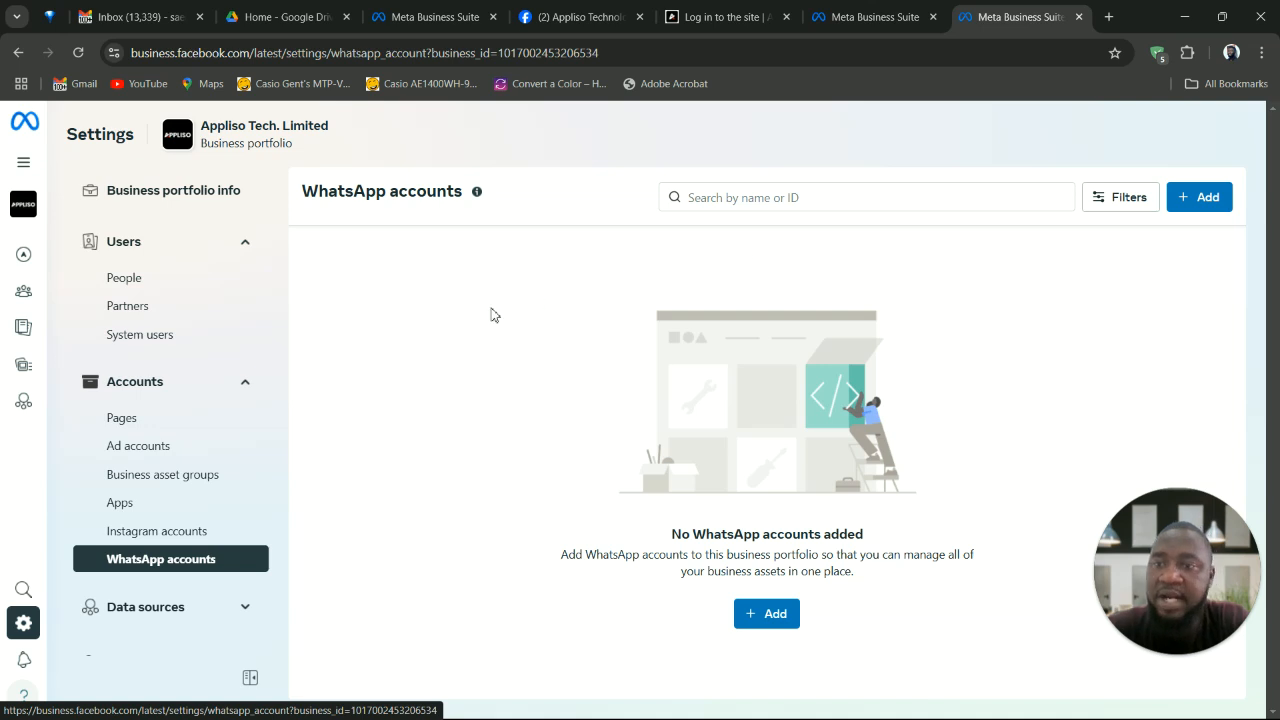
scroll(448, 369, "left", 5)
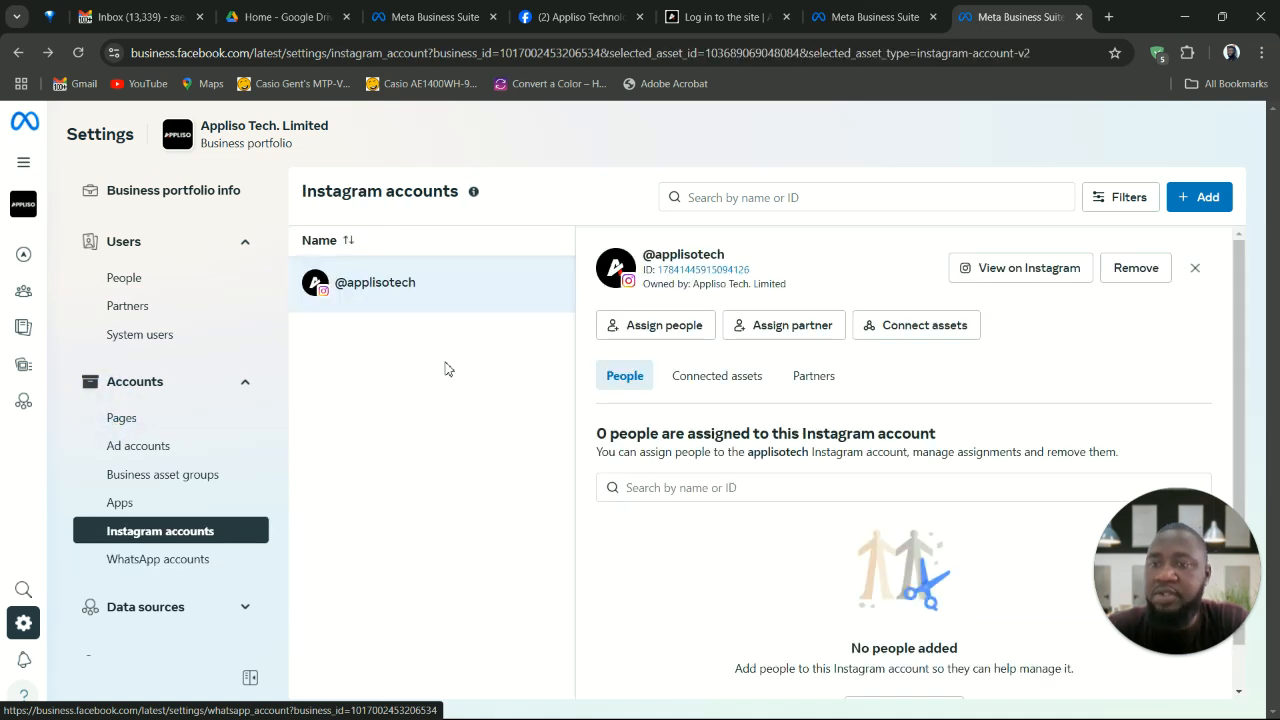
scroll(448, 369, "left", 5)
scroll(448, 369, "left", 5)
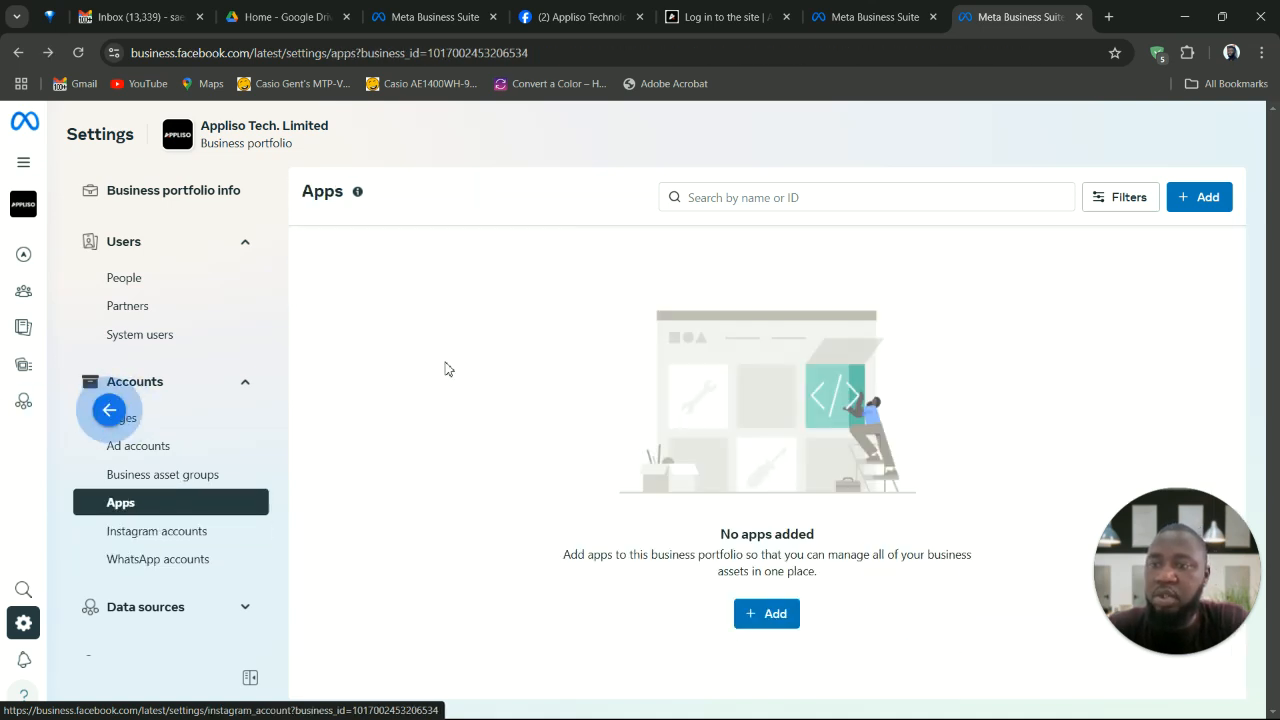
scroll(448, 369, "left", 5)
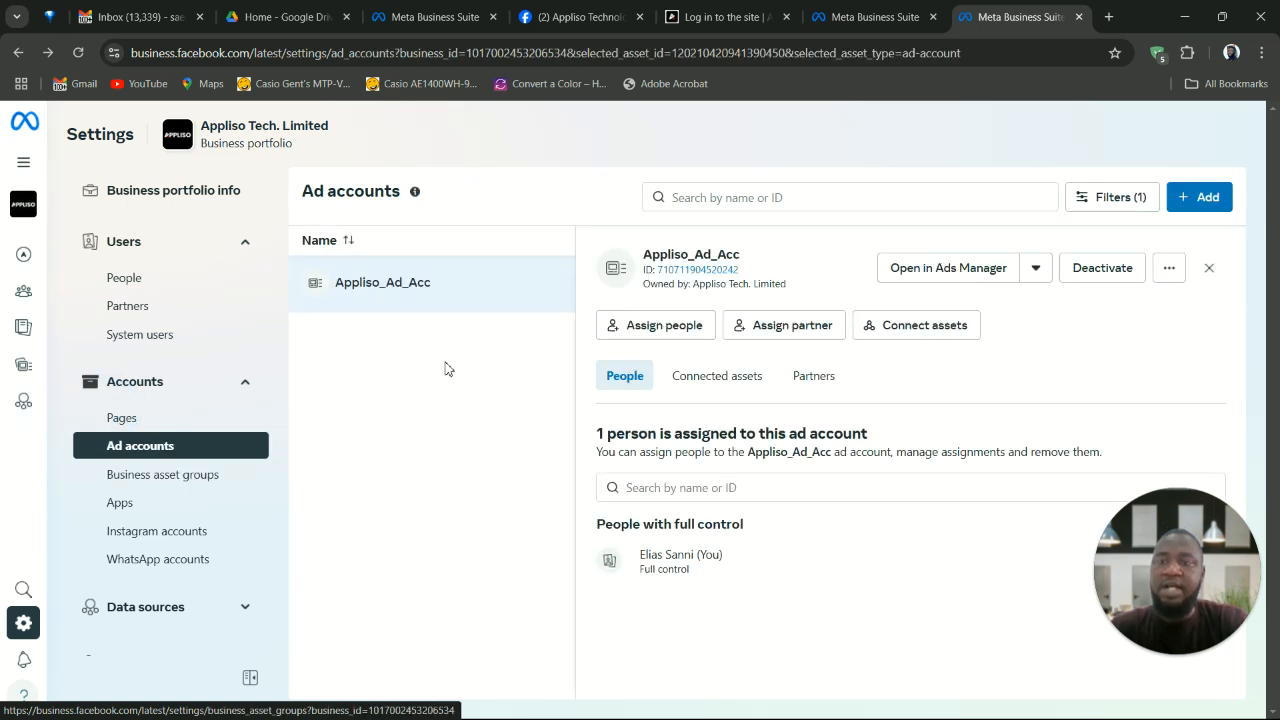
scroll(448, 369, "left", 5)
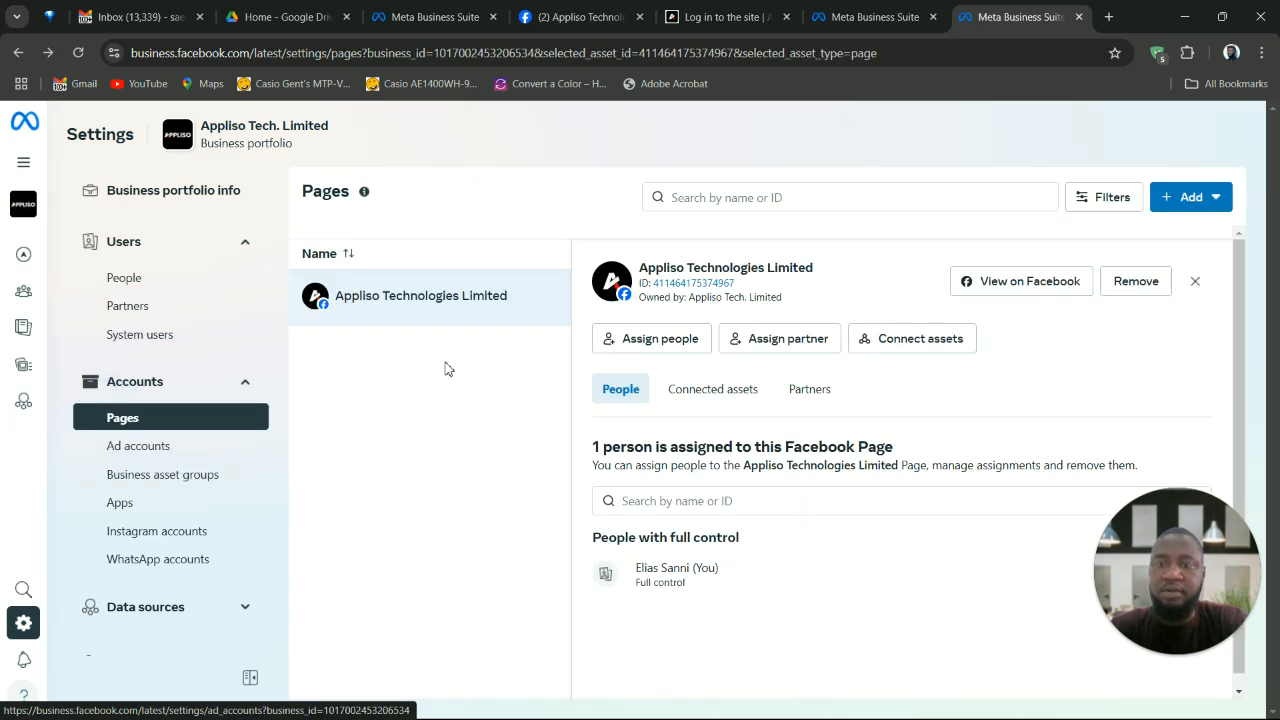
scroll(448, 369, "left", 5)
scroll(448, 369, "left", 5)
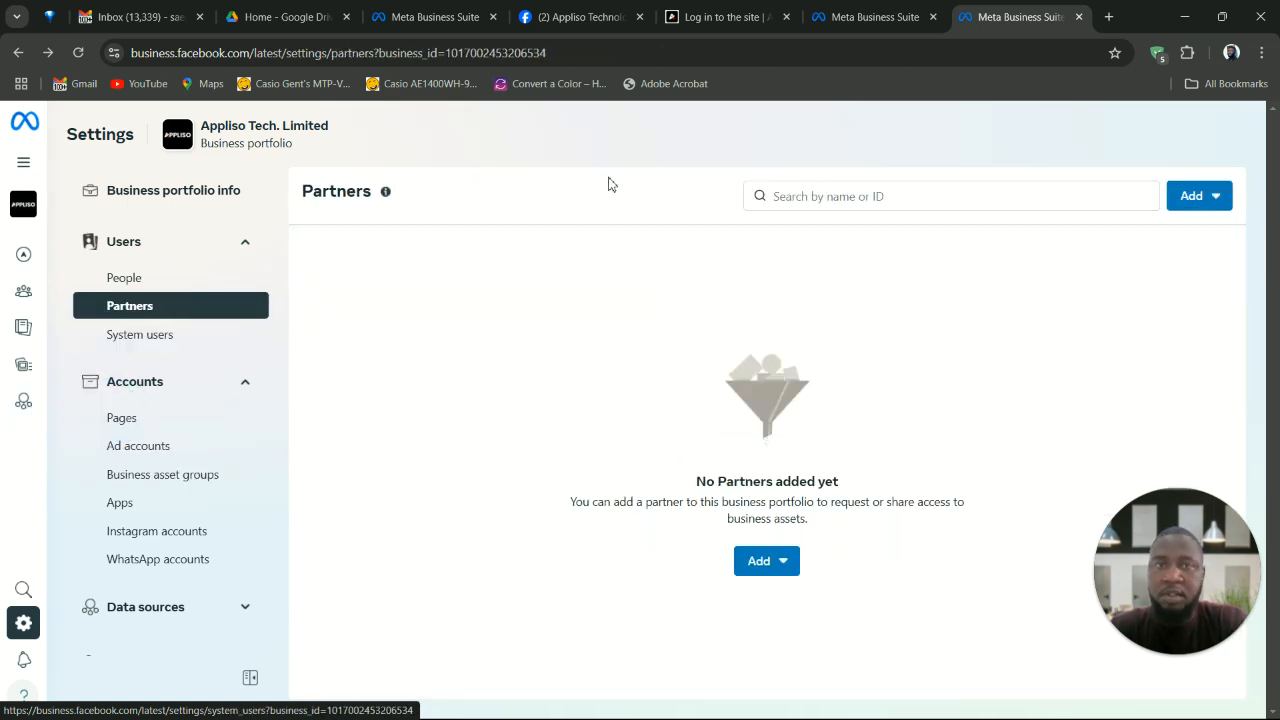
Step: Open Adverts Manager for the portfolio's ad account and look through its campaign, ad set and ad levels
mouse_move(23, 254)
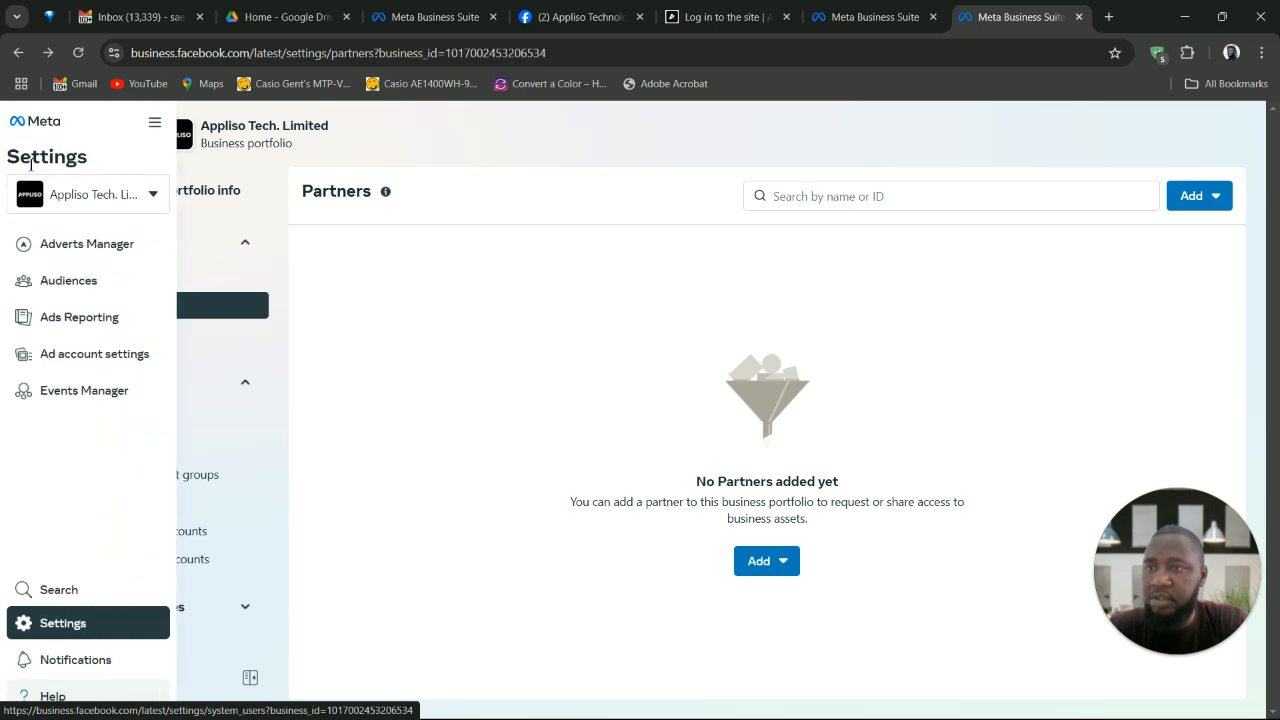
left_click(104, 248)
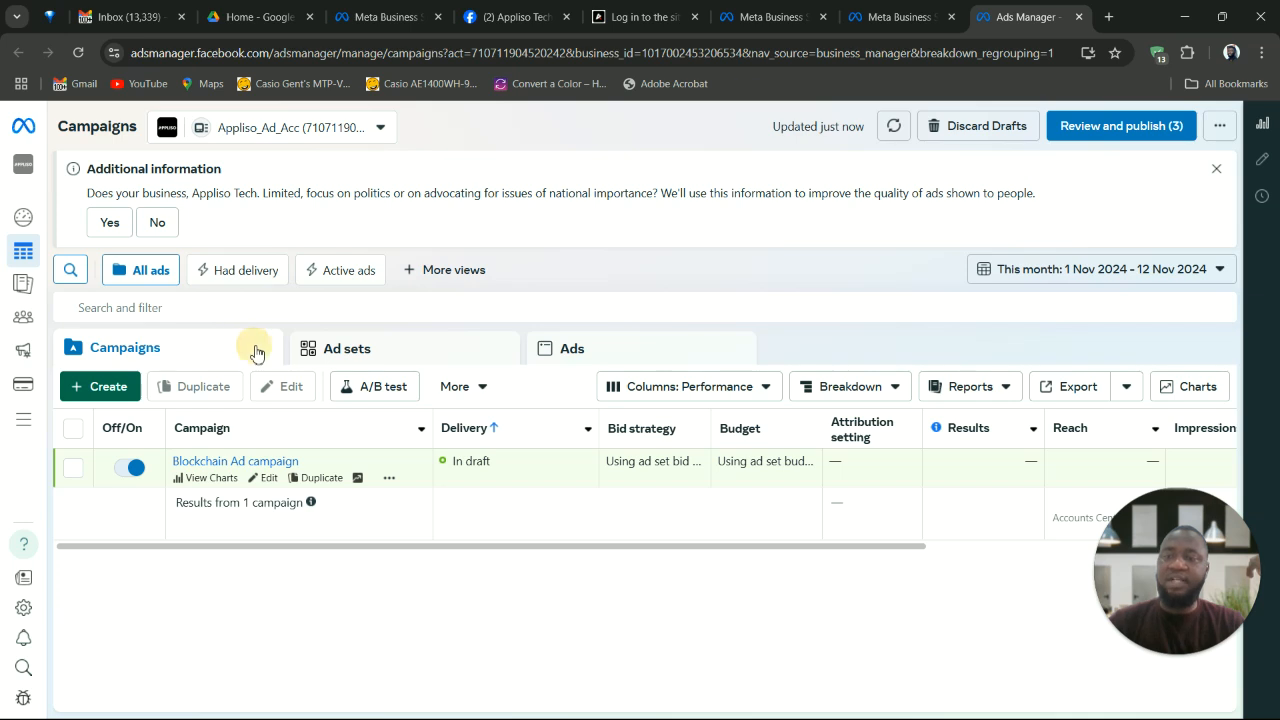
left_click(392, 346)
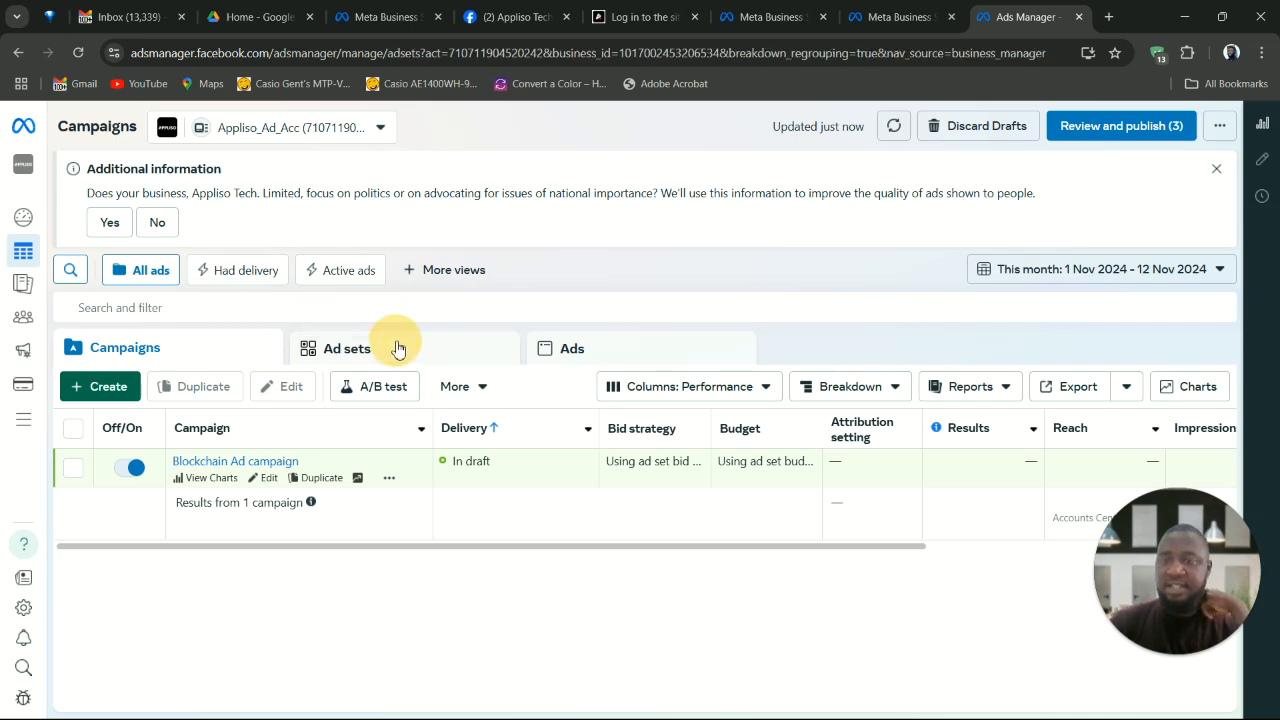
left_click(641, 346)
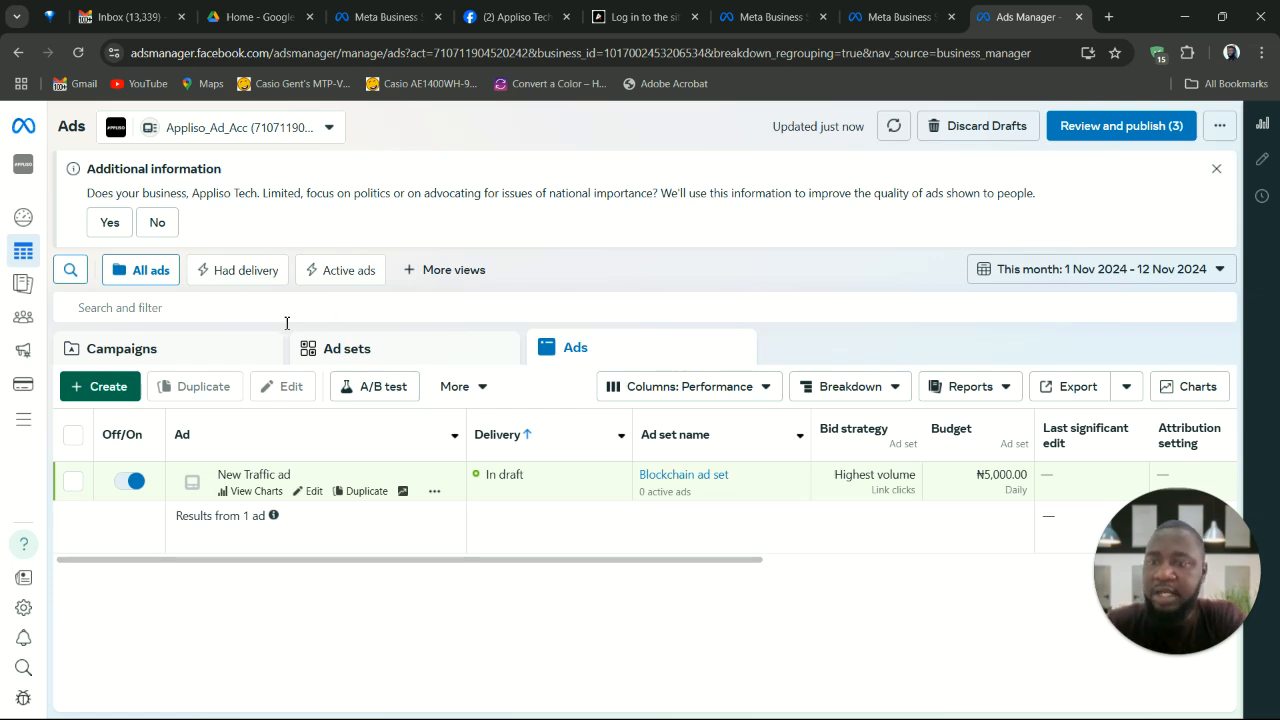
Step: Start creating a new campaign and examine the available objectives, selecting Leads and Sales to compare what each is good for
left_click(110, 394)
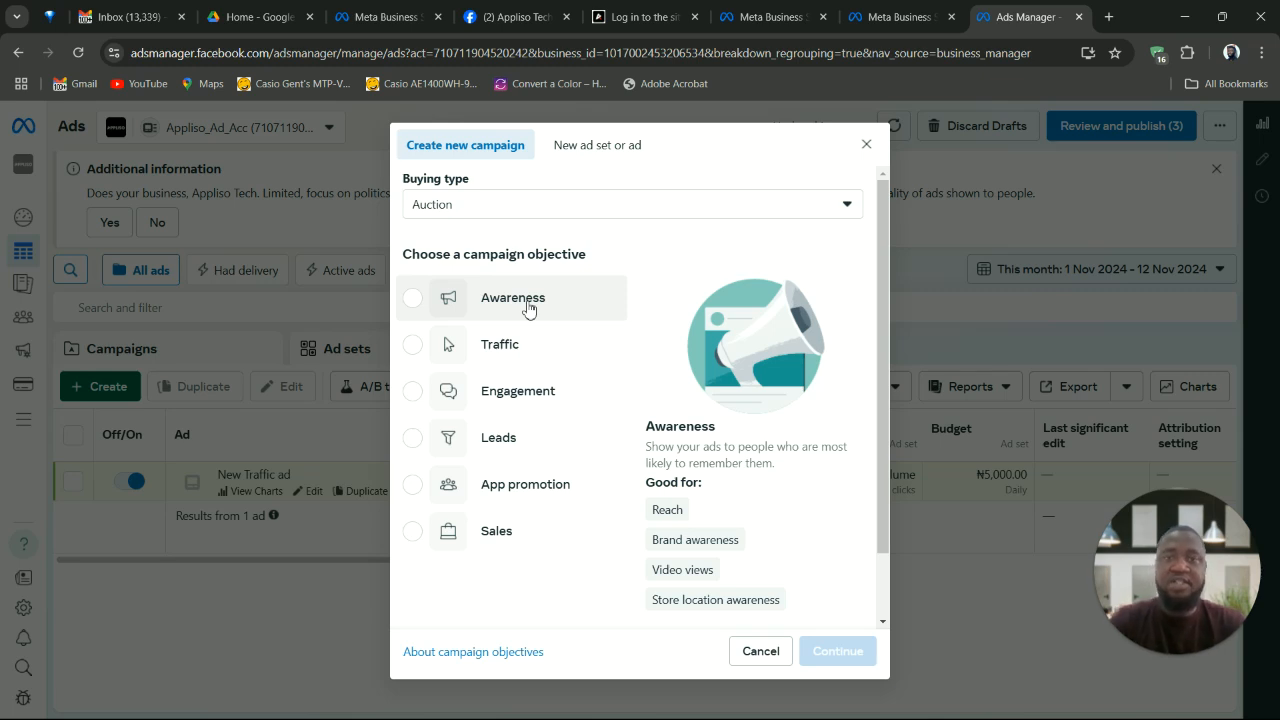
left_click_drag(1187, 535, 652, 8)
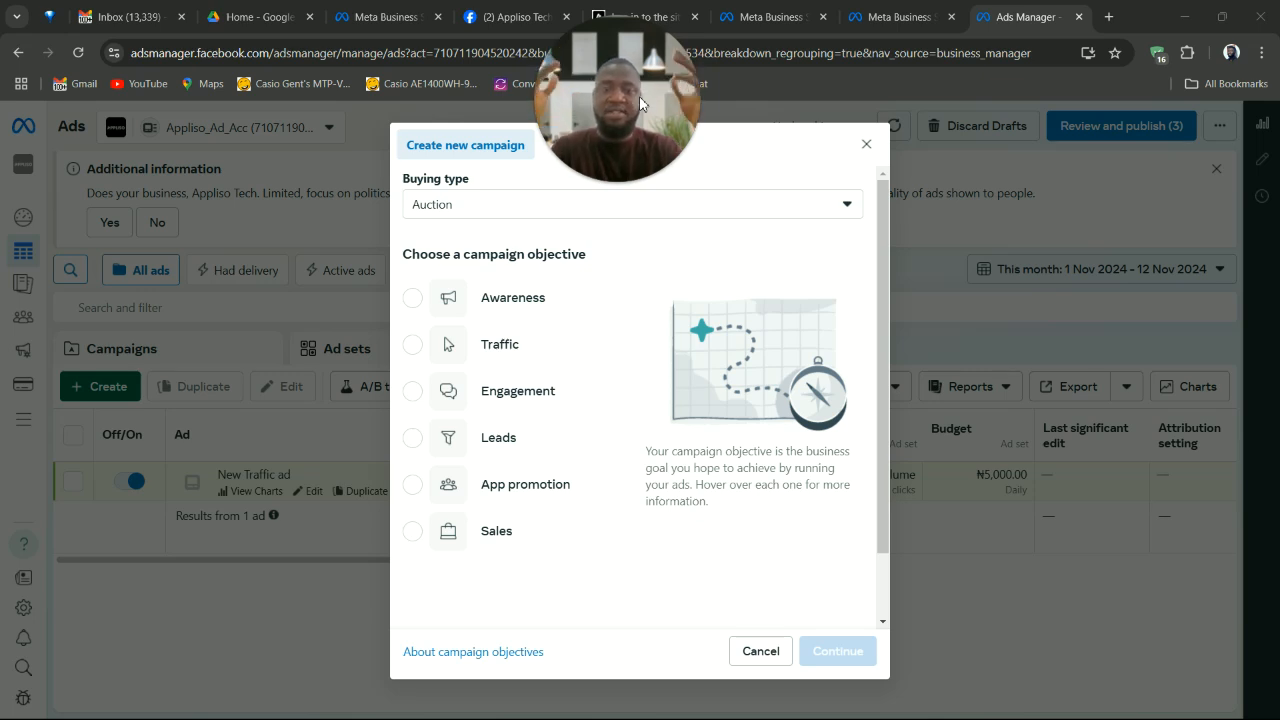
mouse_move(565, 350)
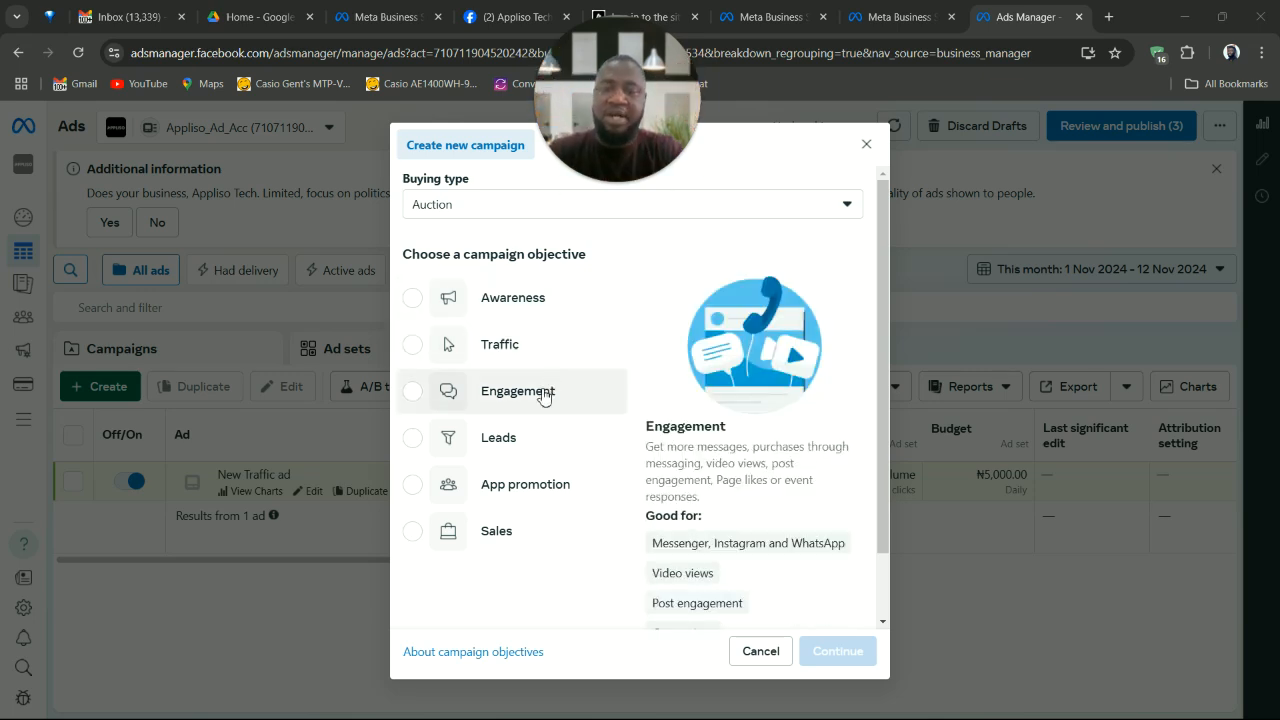
left_click(527, 452)
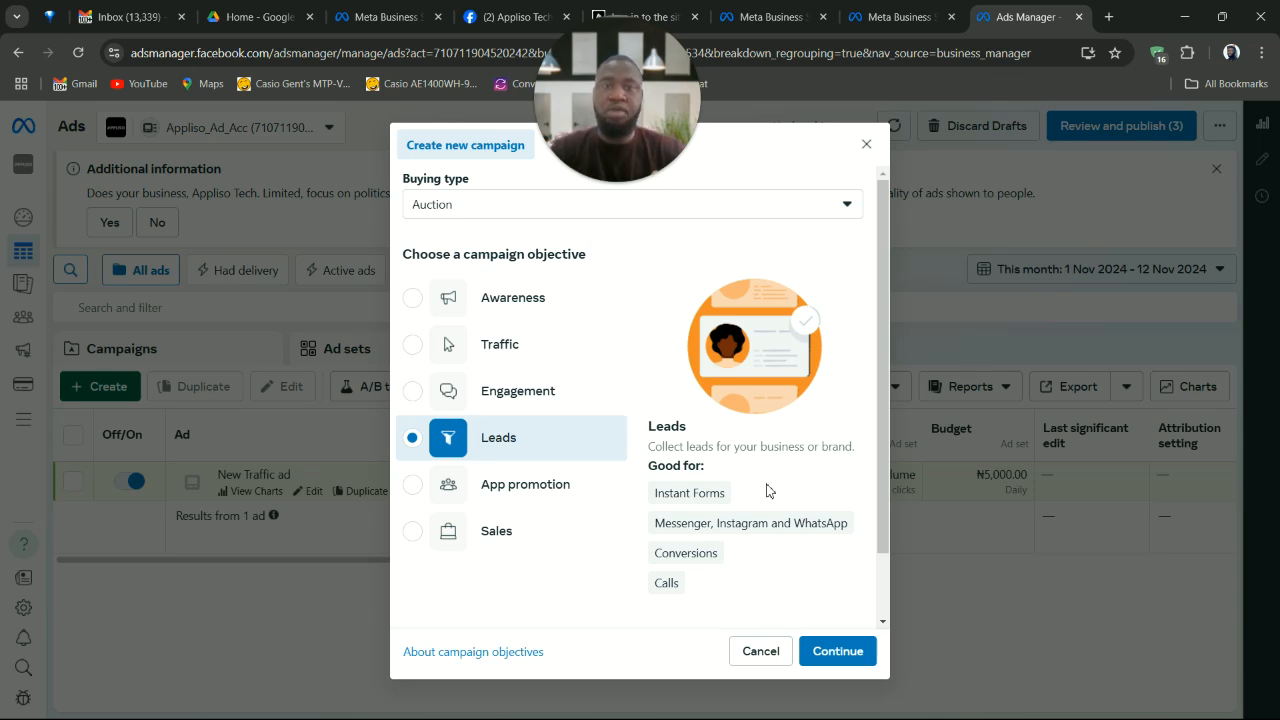
left_click_drag(618, 136, 1180, 556)
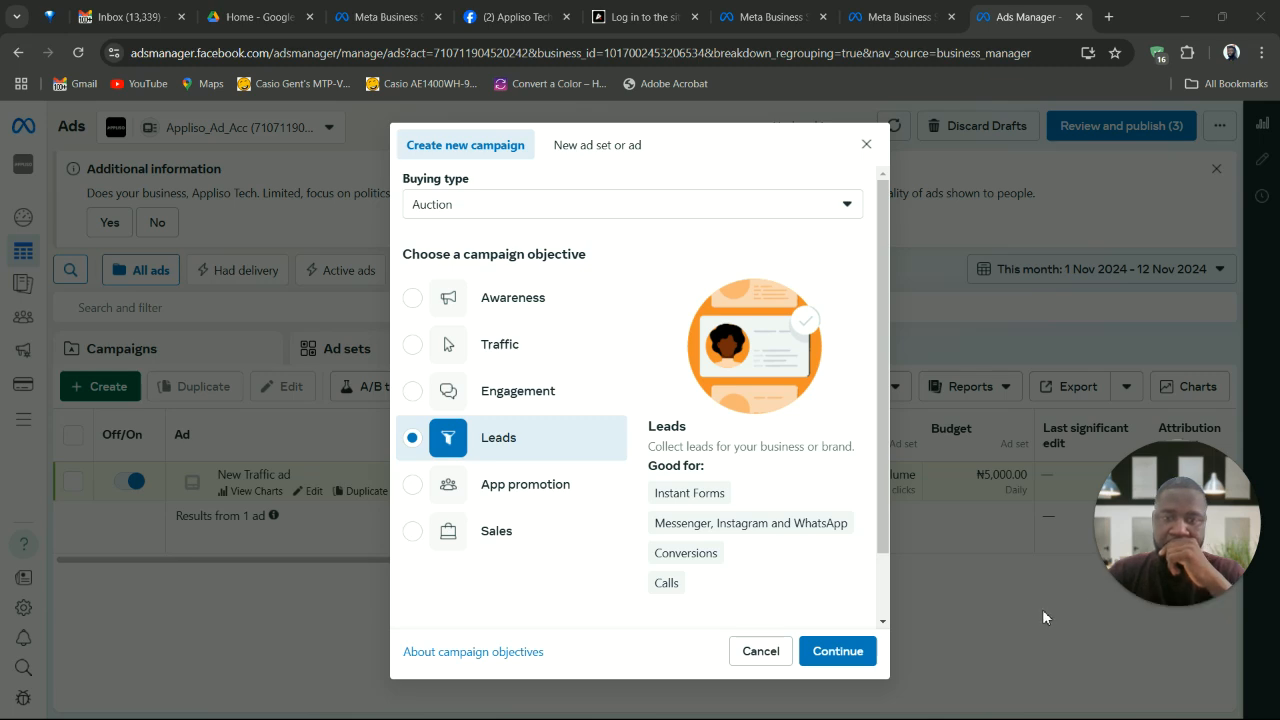
mouse_move(727, 540)
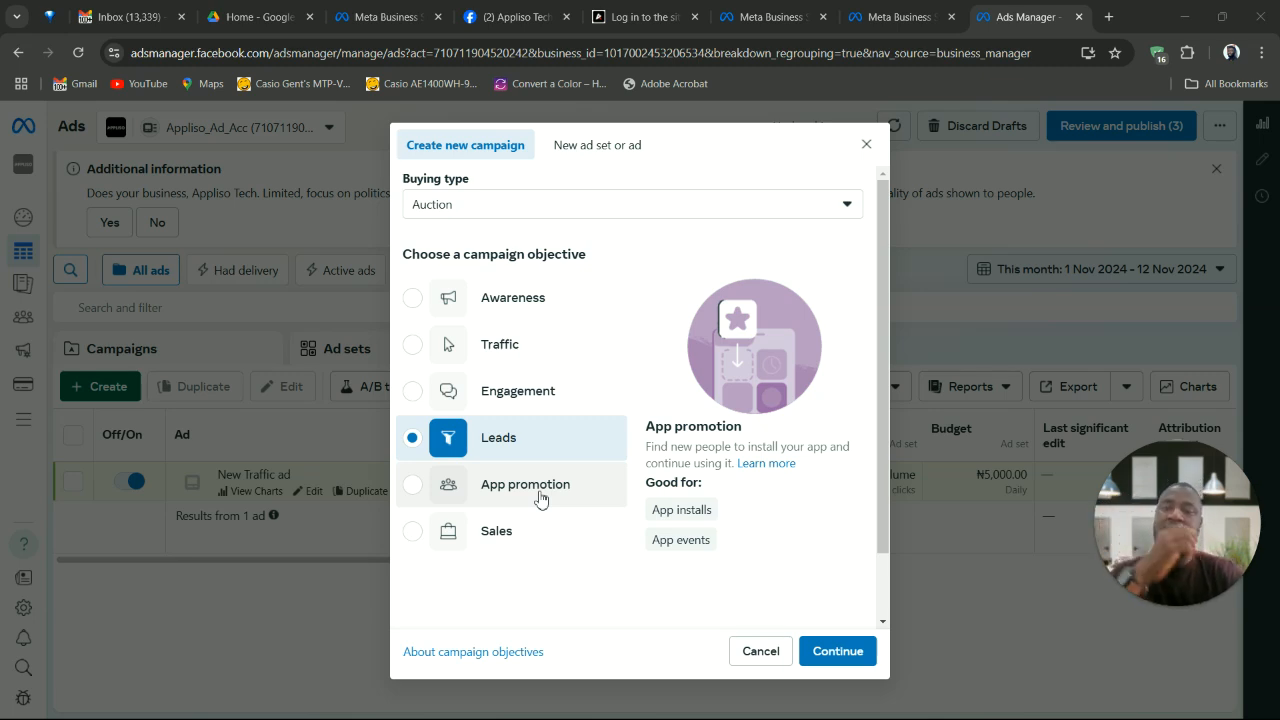
left_click(527, 539)
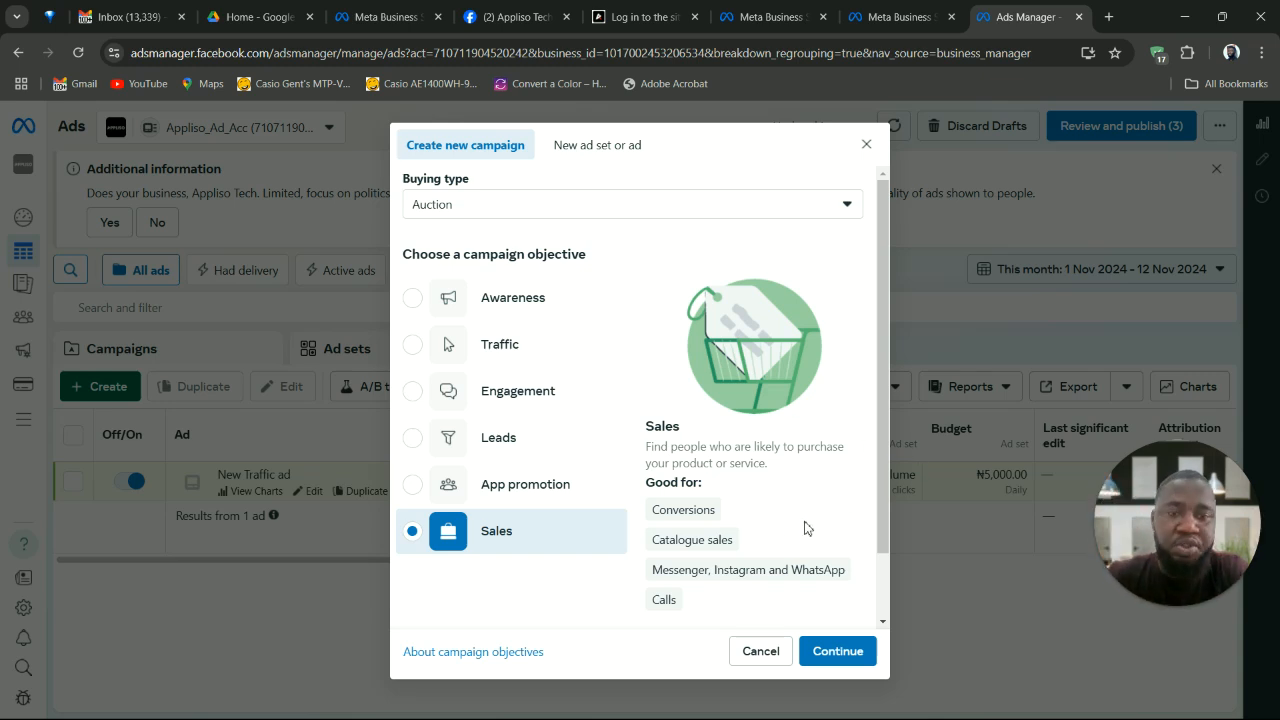
scroll(768, 551, "down", 1)
scroll(768, 551, "up", 1)
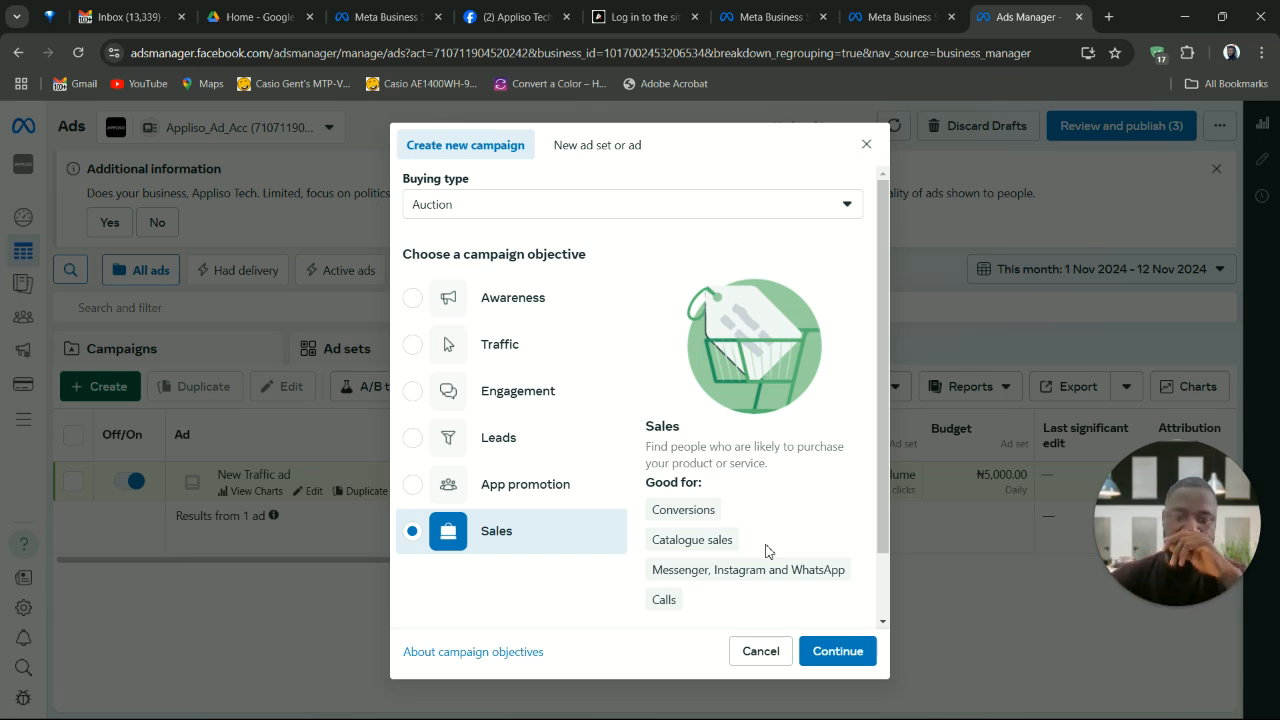
Step: Create the campaign with the Traffic objective and the manual traffic campaign setup
left_click(516, 347)
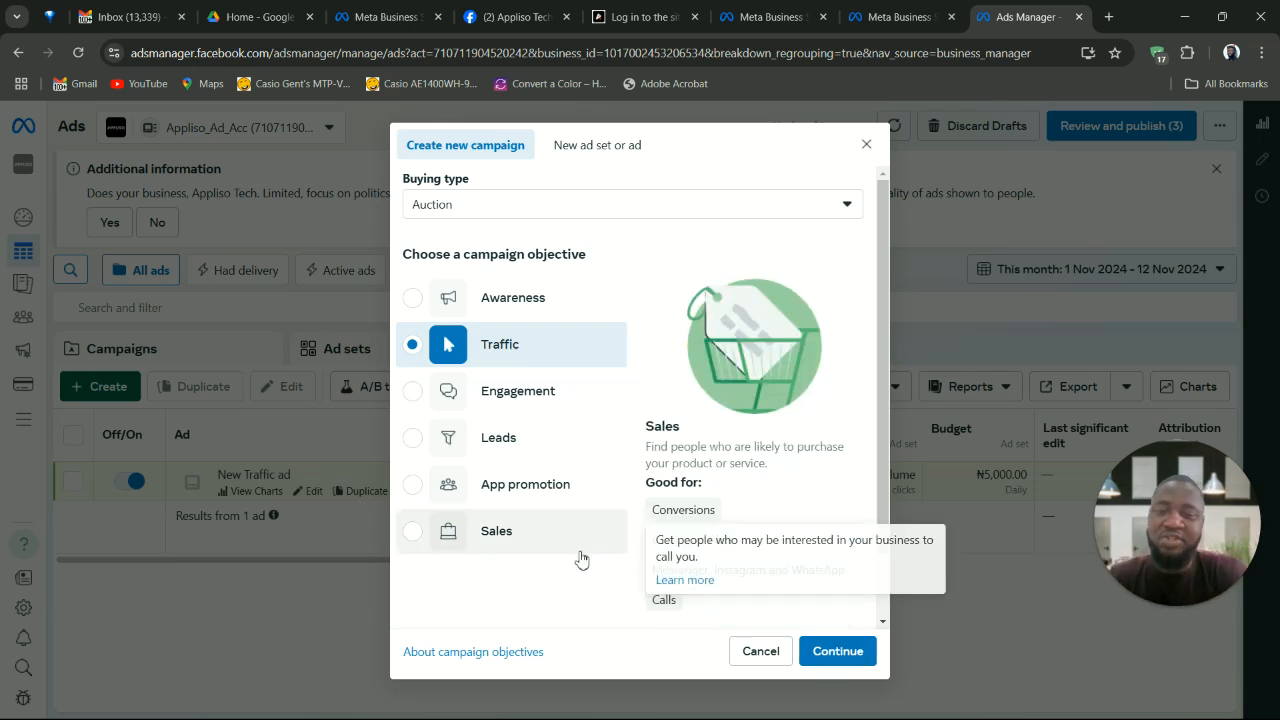
left_click(830, 653)
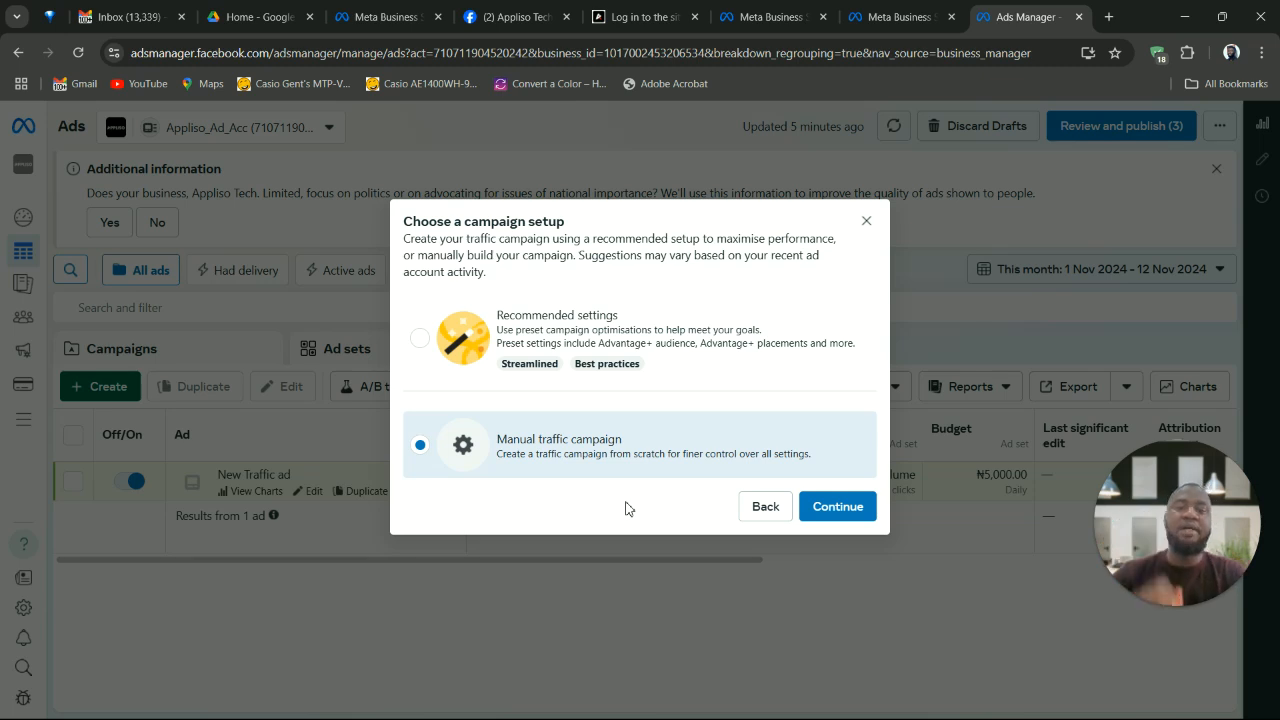
left_click(632, 447)
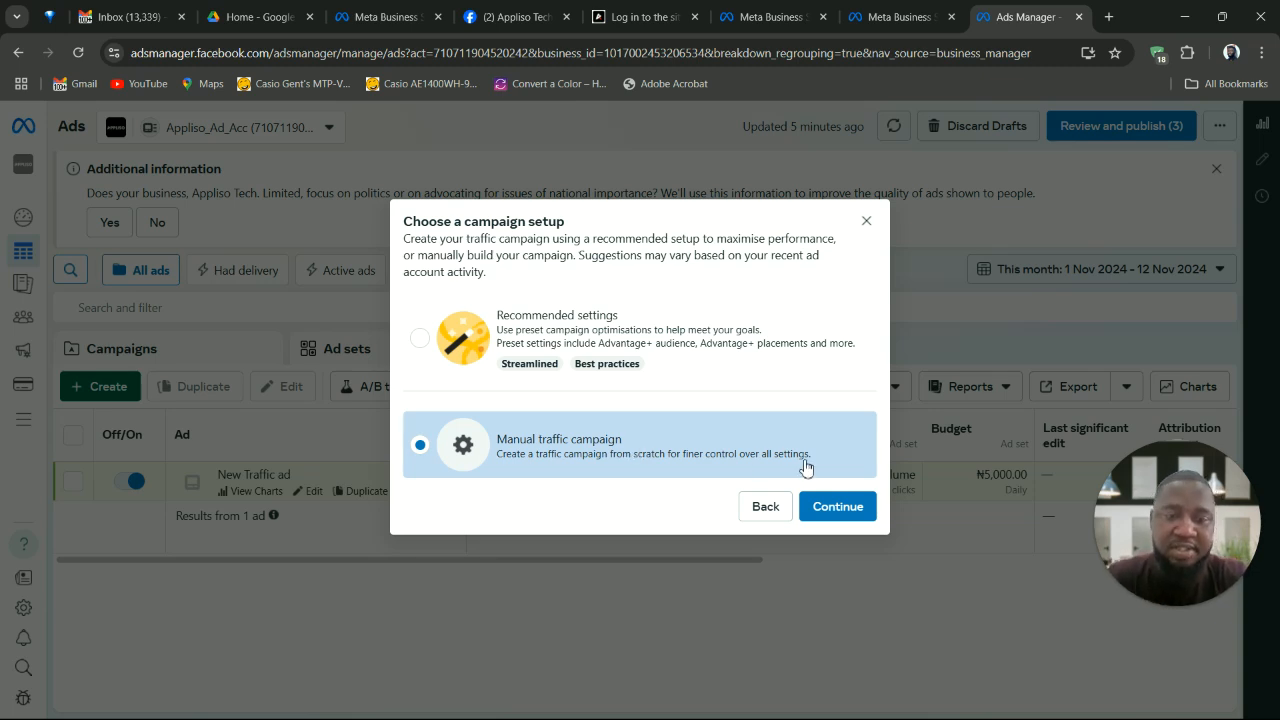
left_click(838, 508)
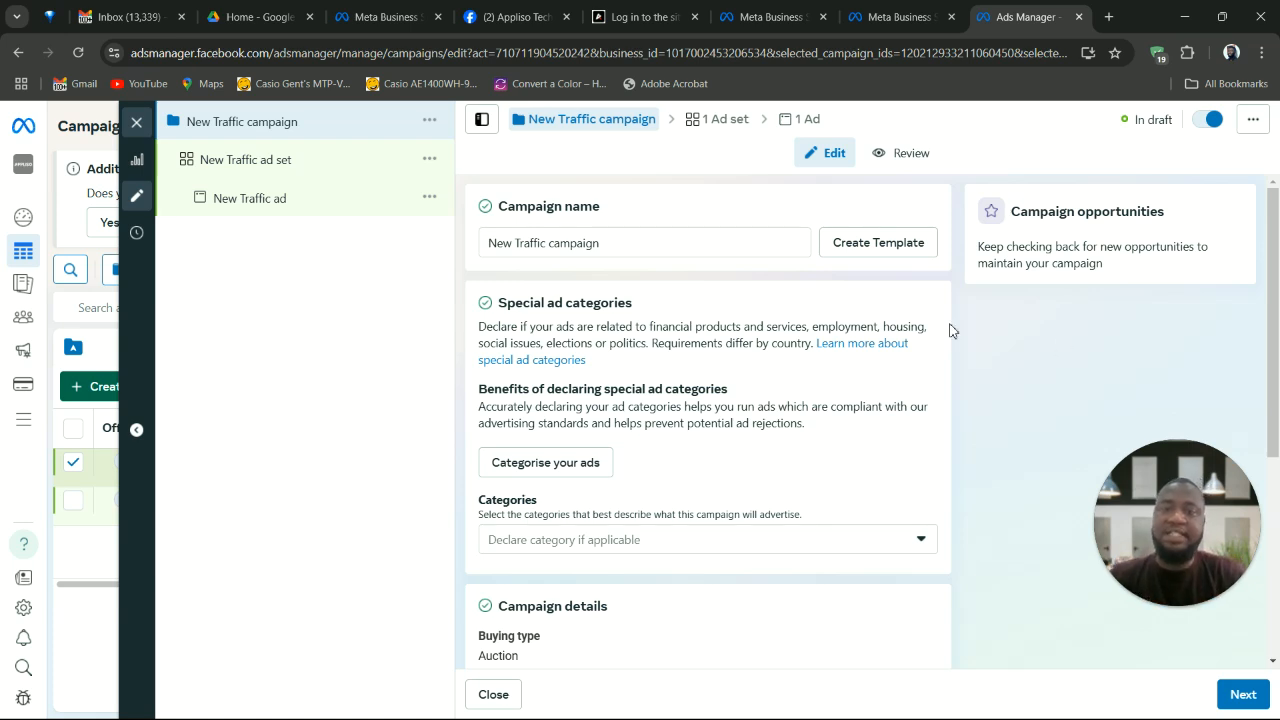
Step: Rename the new traffic campaign as "Digital Marketing Tutorial campaign"
left_click_drag(552, 245, 471, 242)
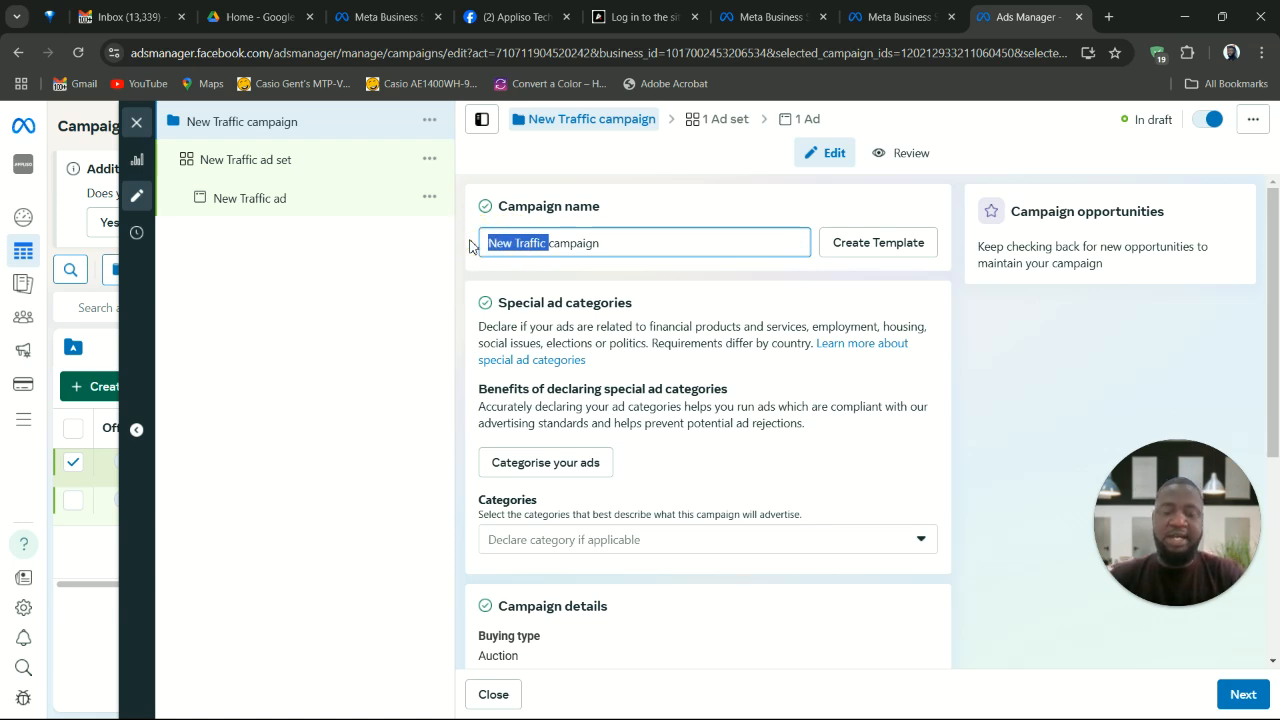
key("BackSpace")
type("Di")
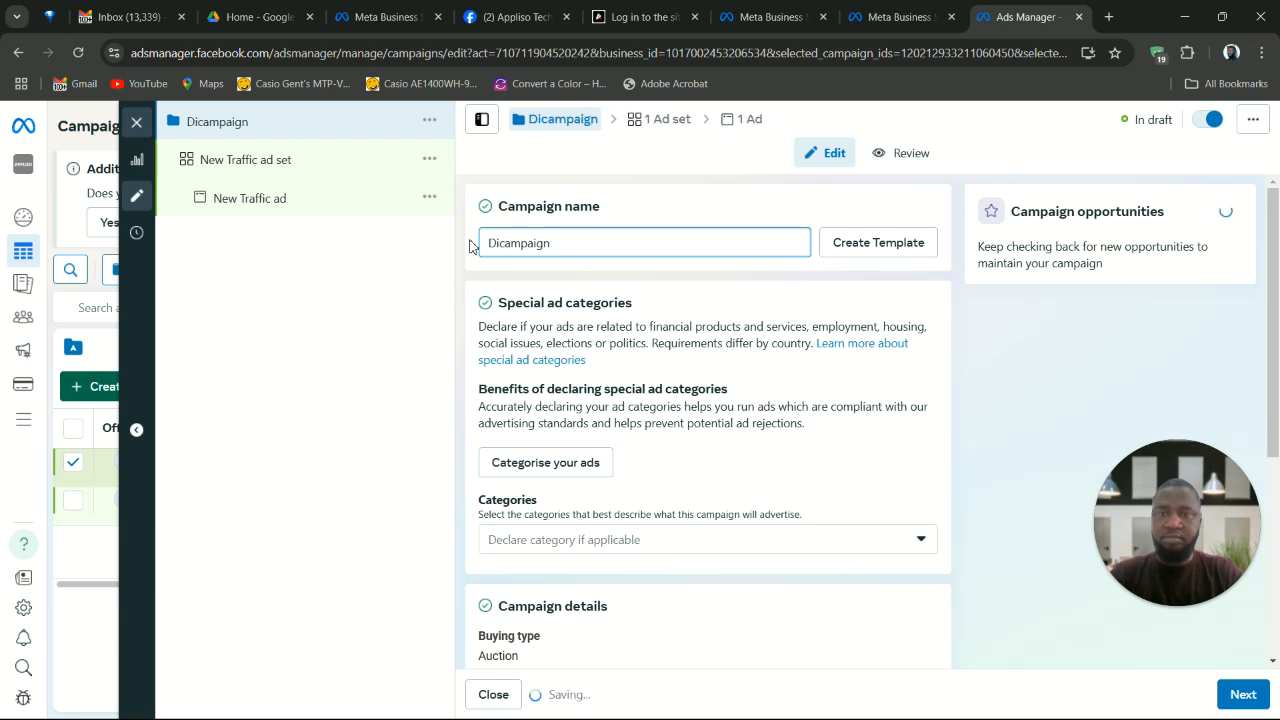
type("gital ")
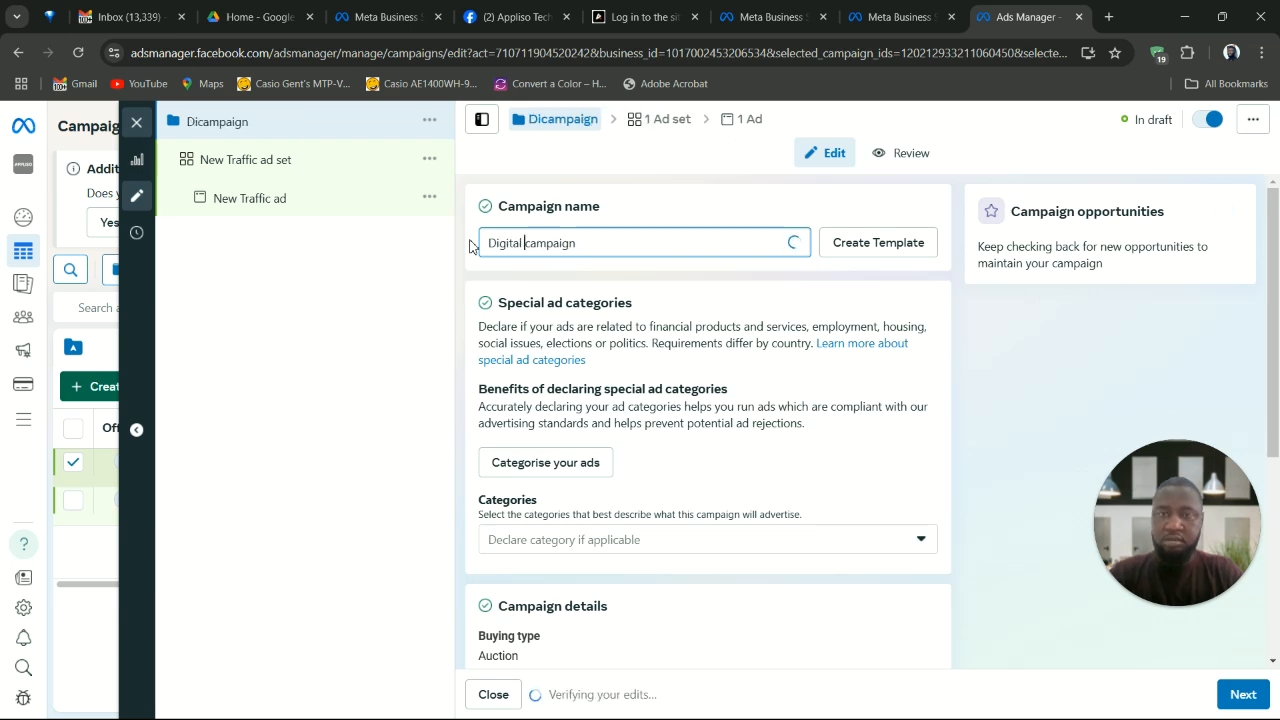
type("Marketin")
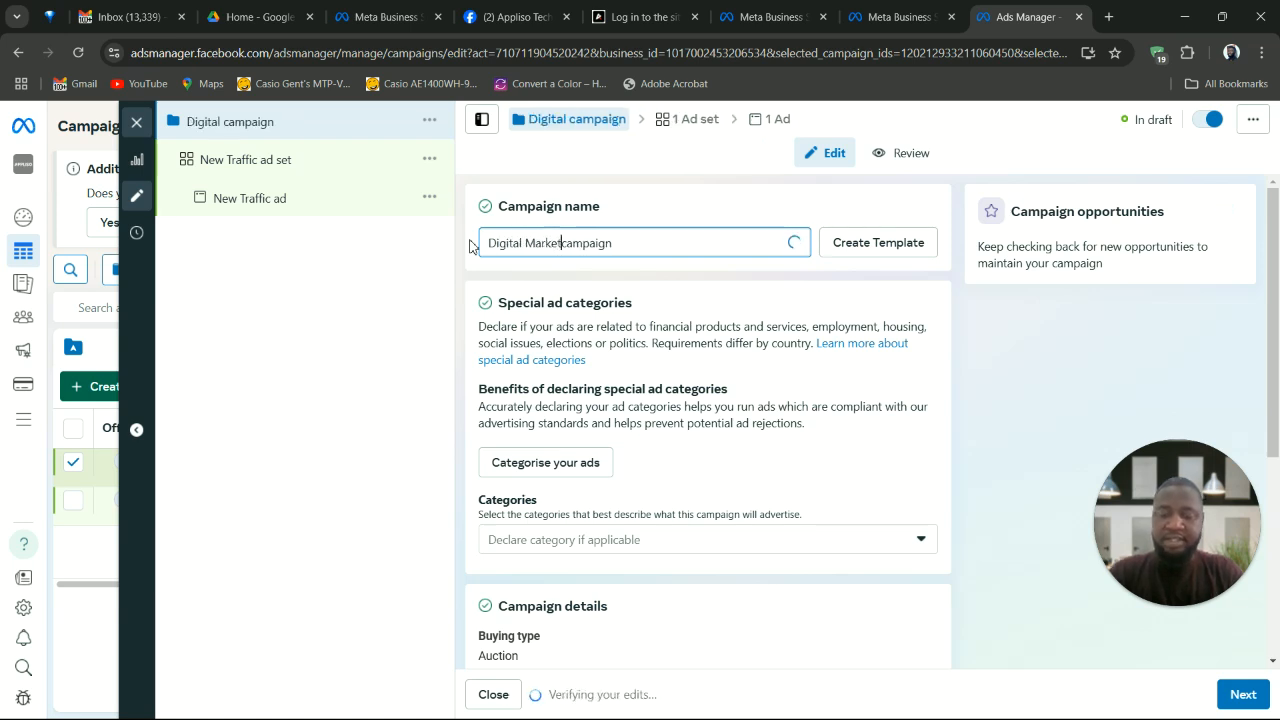
type(" Tur")
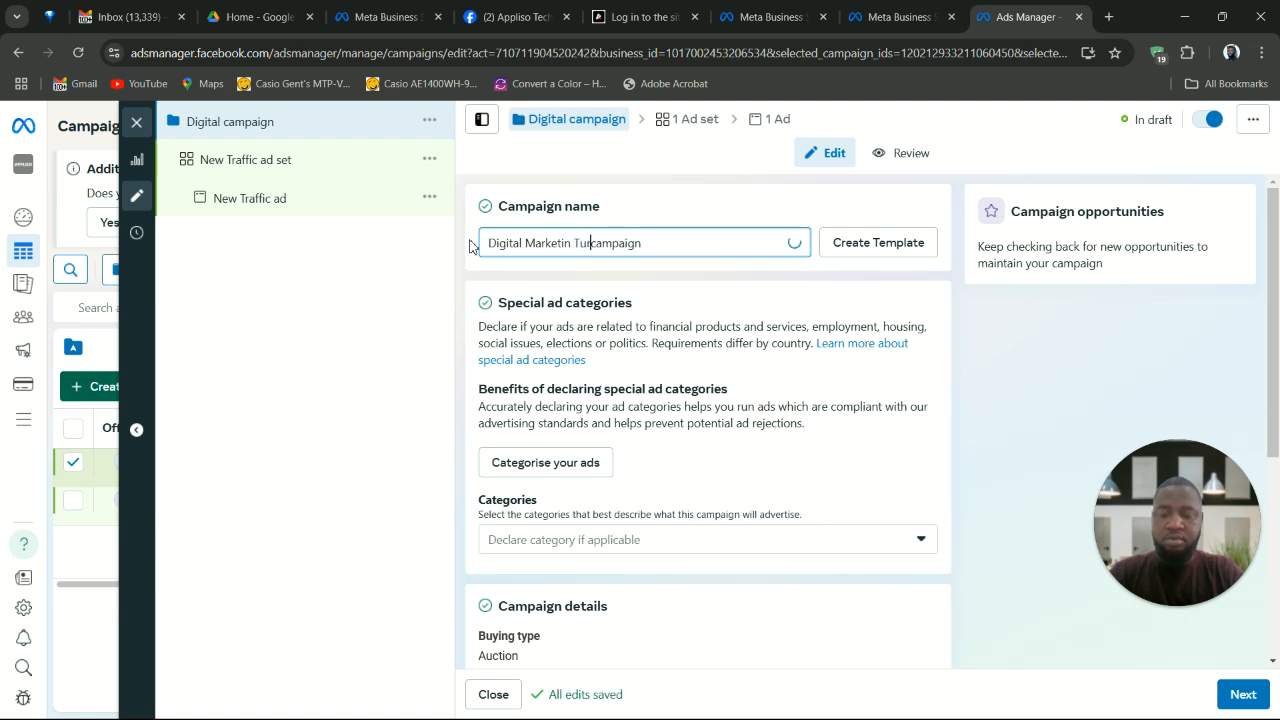
key("BackSpace")
type("trio")
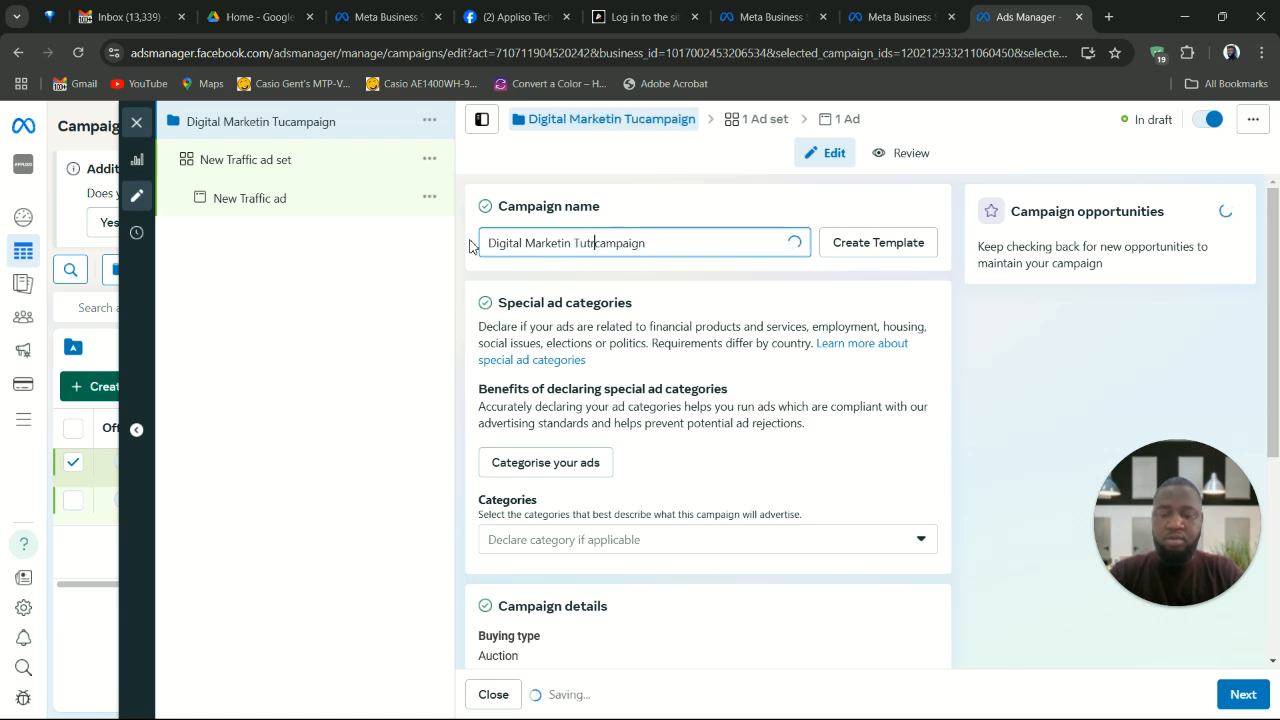
type("al")
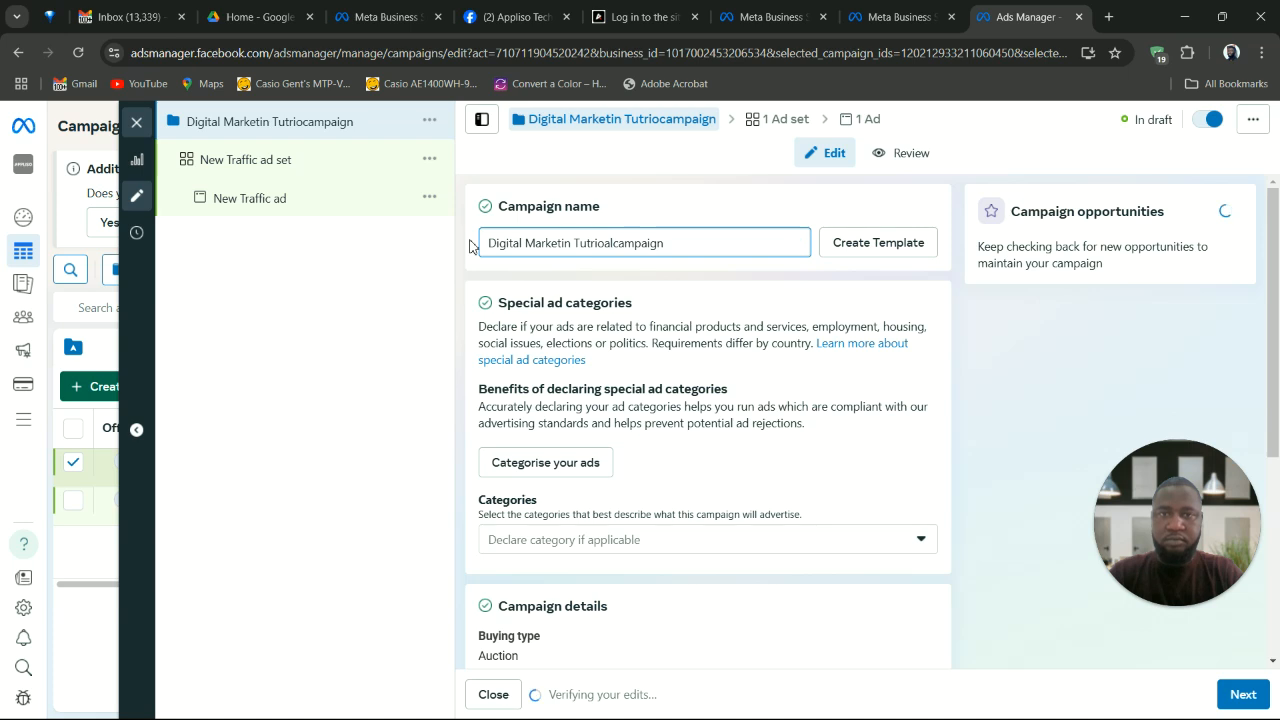
key("BackSpace")
key("BackSpace")
key("BackSpace")
key("BackSpace")
key("BackSpace")
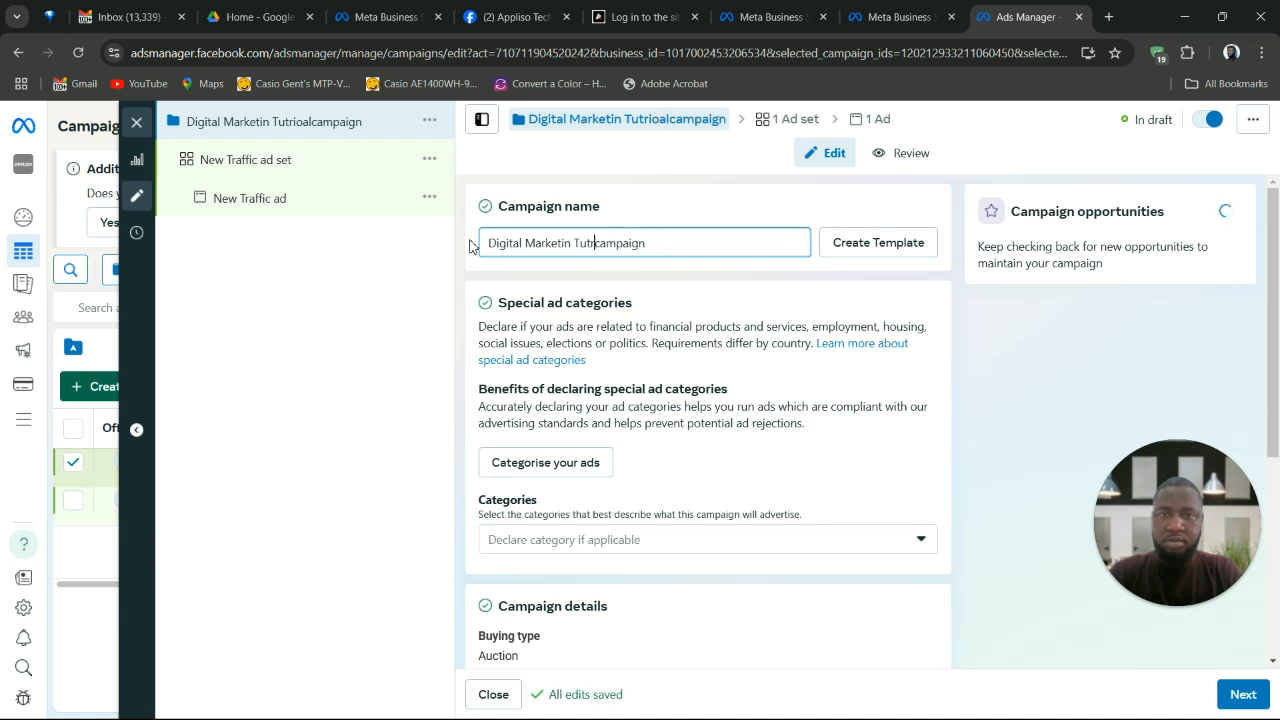
type("u")
key("BackSpace")
type("orial")
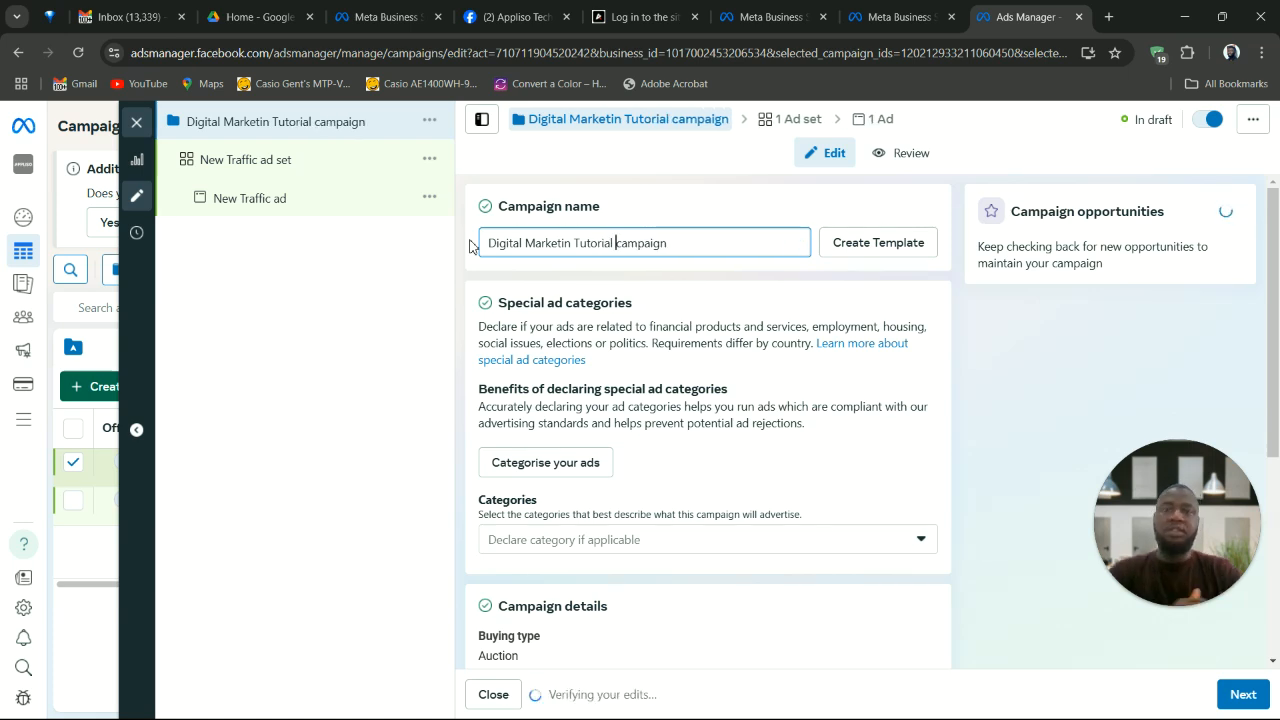
key("Left")
key("Left")
key("Left")
key("Left")
key("Left")
key("Left")
key("Left")
key("Left")
key("Left")
type("g")
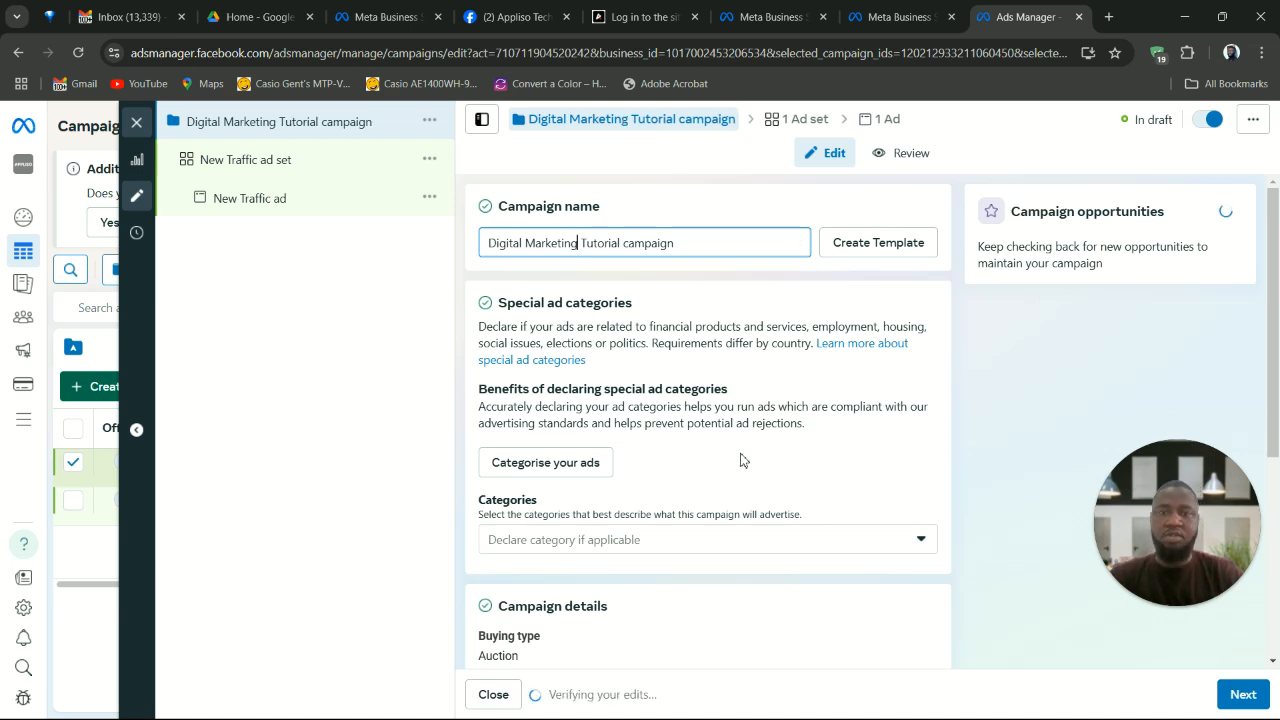
scroll(744, 461, "down", 1)
scroll(744, 461, "up", 1)
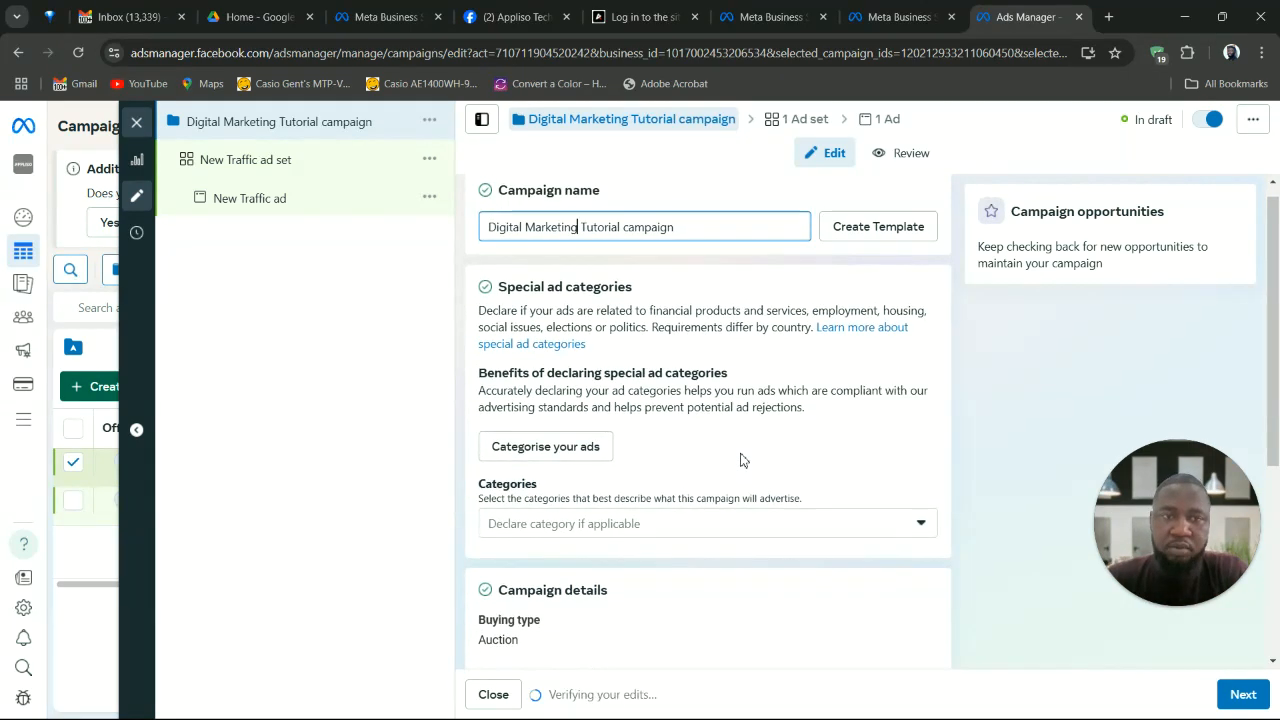
Step: Look over the campaign's categories, details, budget and A/B test settings, leave them as they are, and continue to the ad set
scroll(744, 461, "down", 1)
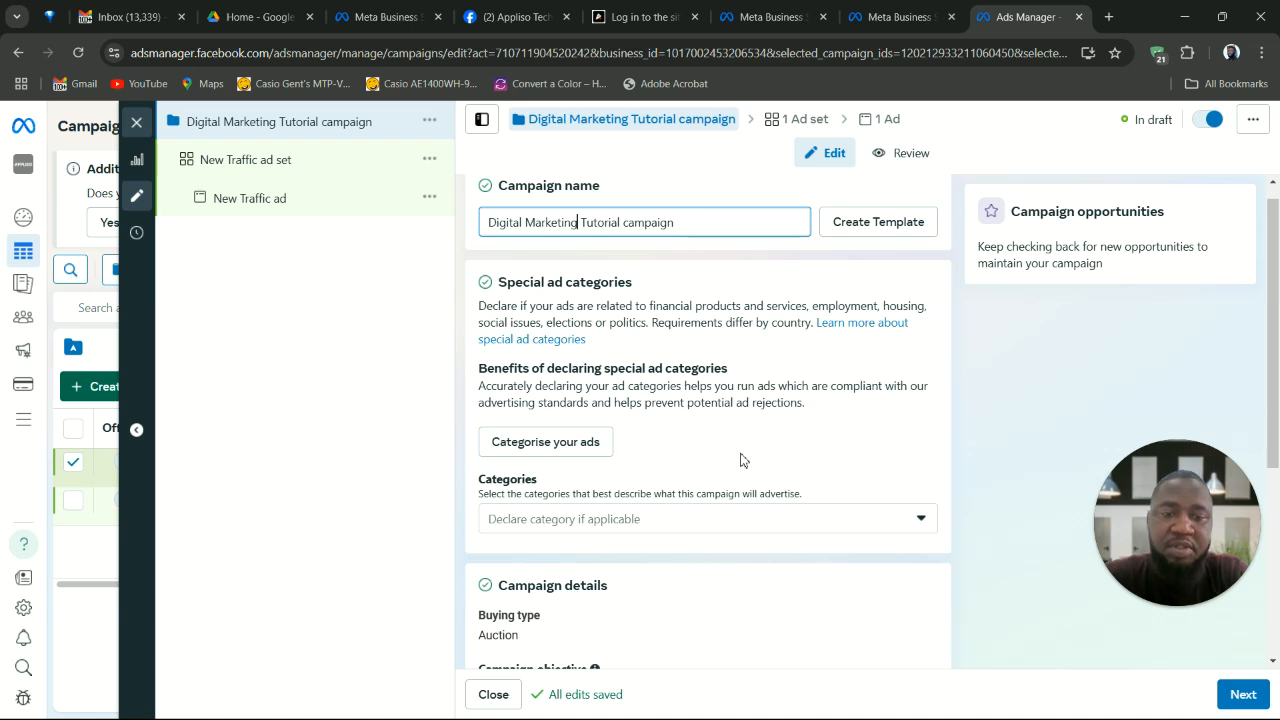
scroll(741, 460, "down", 3)
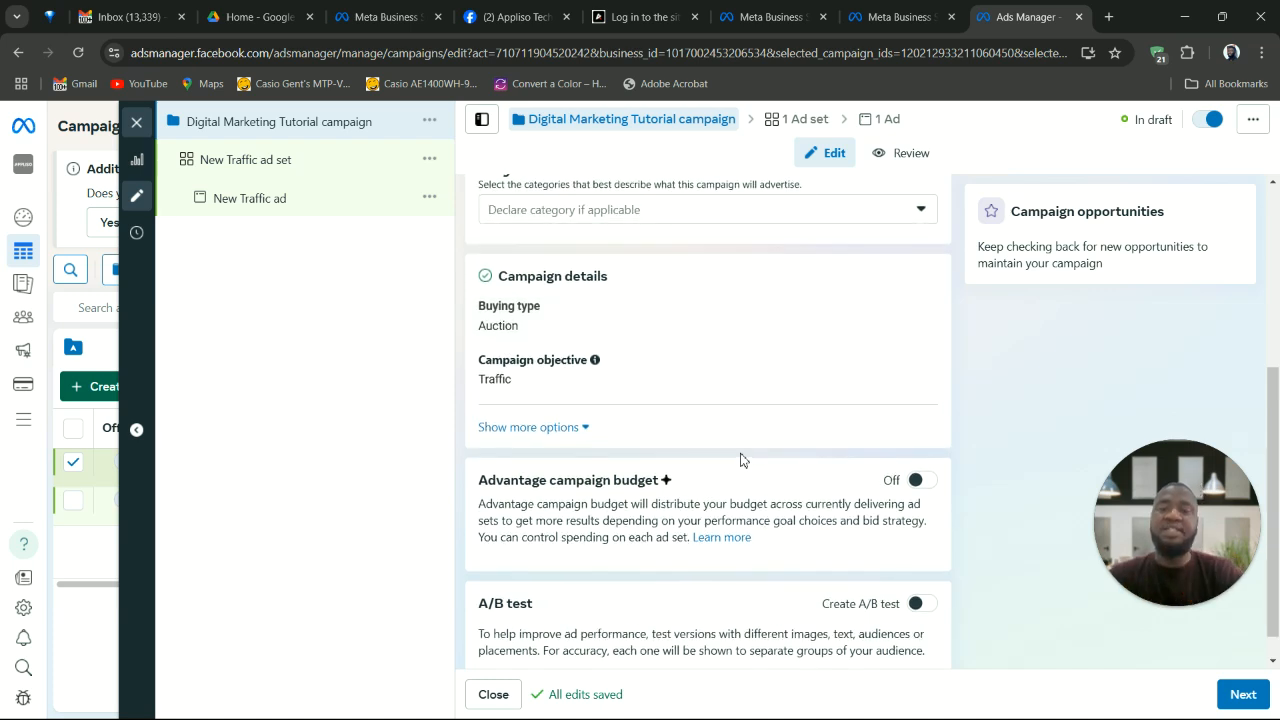
scroll(741, 459, "down", 1)
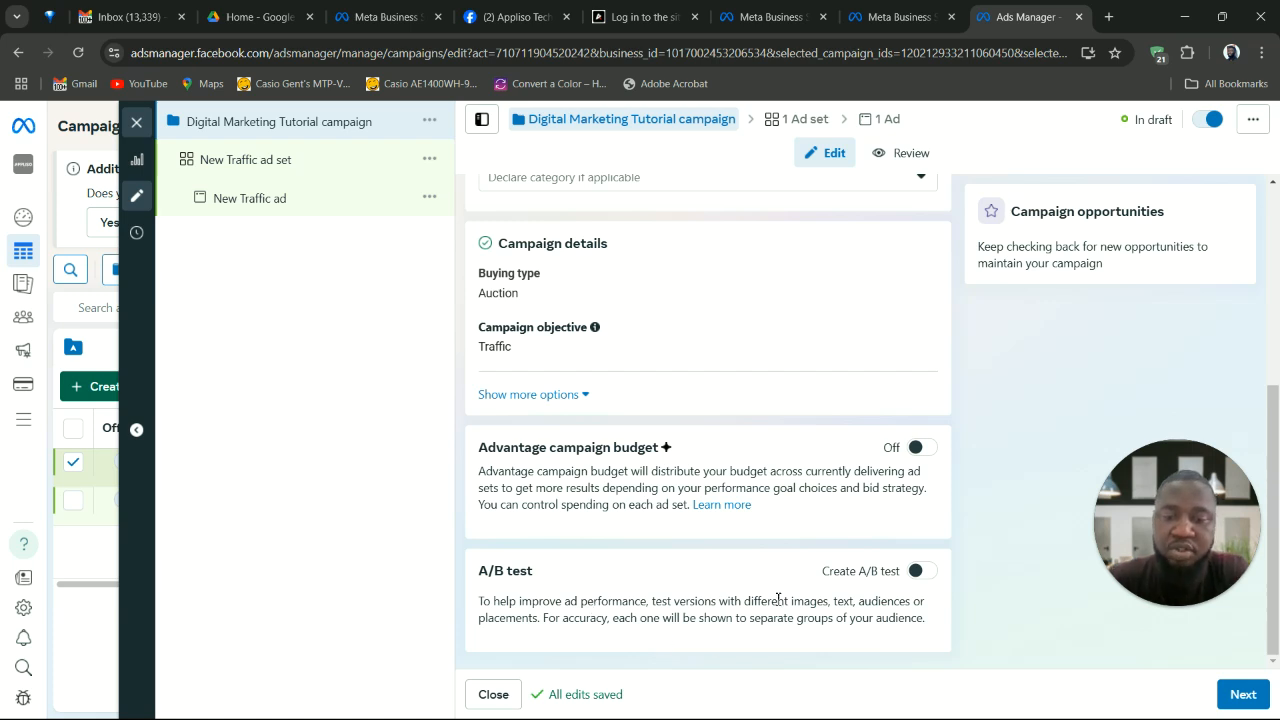
left_click(1240, 697)
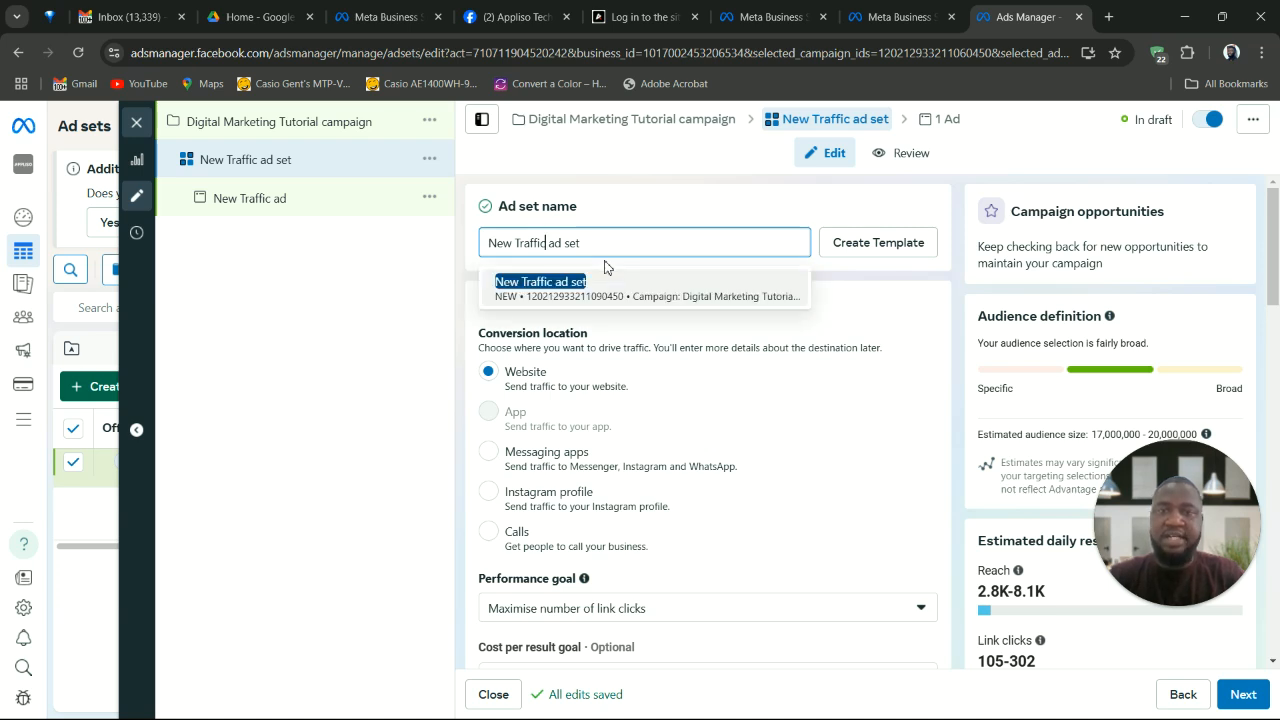
Step: Rename the ad set as "Digital marketing Tutorial ad set" and highlight the words "Digital marketing Tutorial" in the name before leaving the field
key("shift+Left")
key("shift+Left")
key("shift+Left")
key("shift+Left")
key("shift+Left")
key("shift+Left")
key("shift+Left")
key("shift+Left")
key("shift+Left")
key("shift+Left")
key("shift+Left")
key("shift+Left")
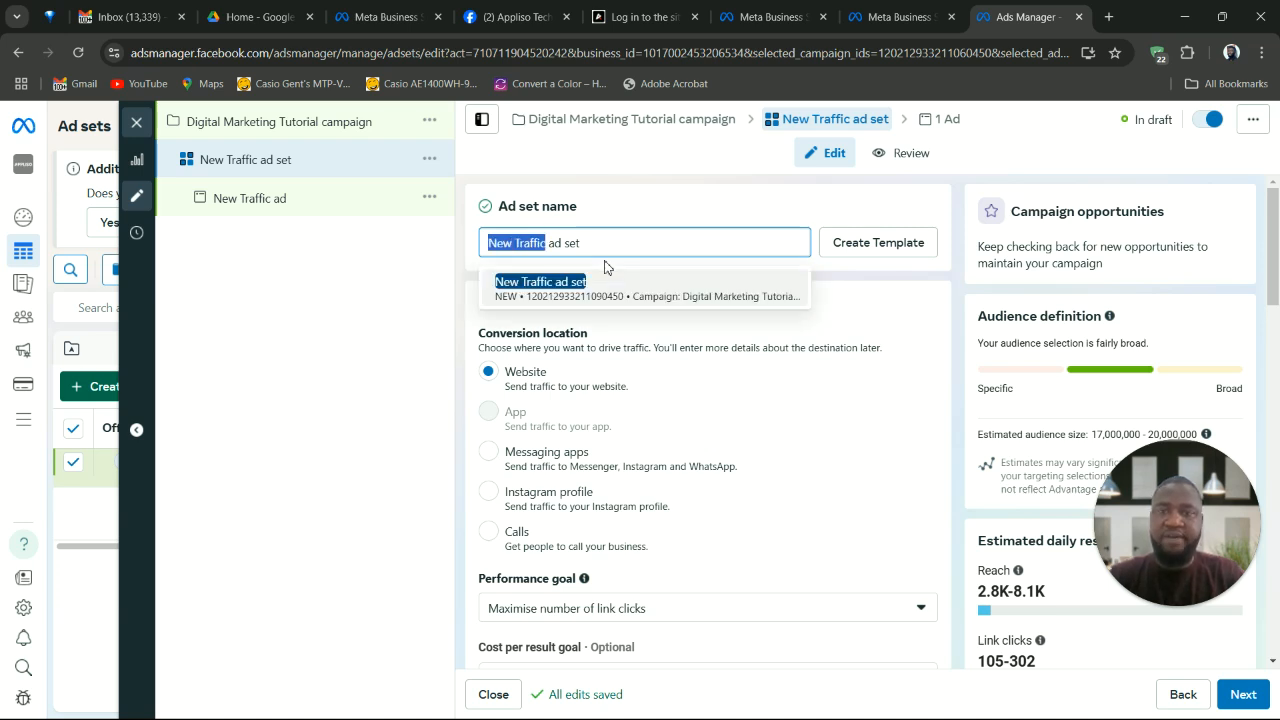
type("D")
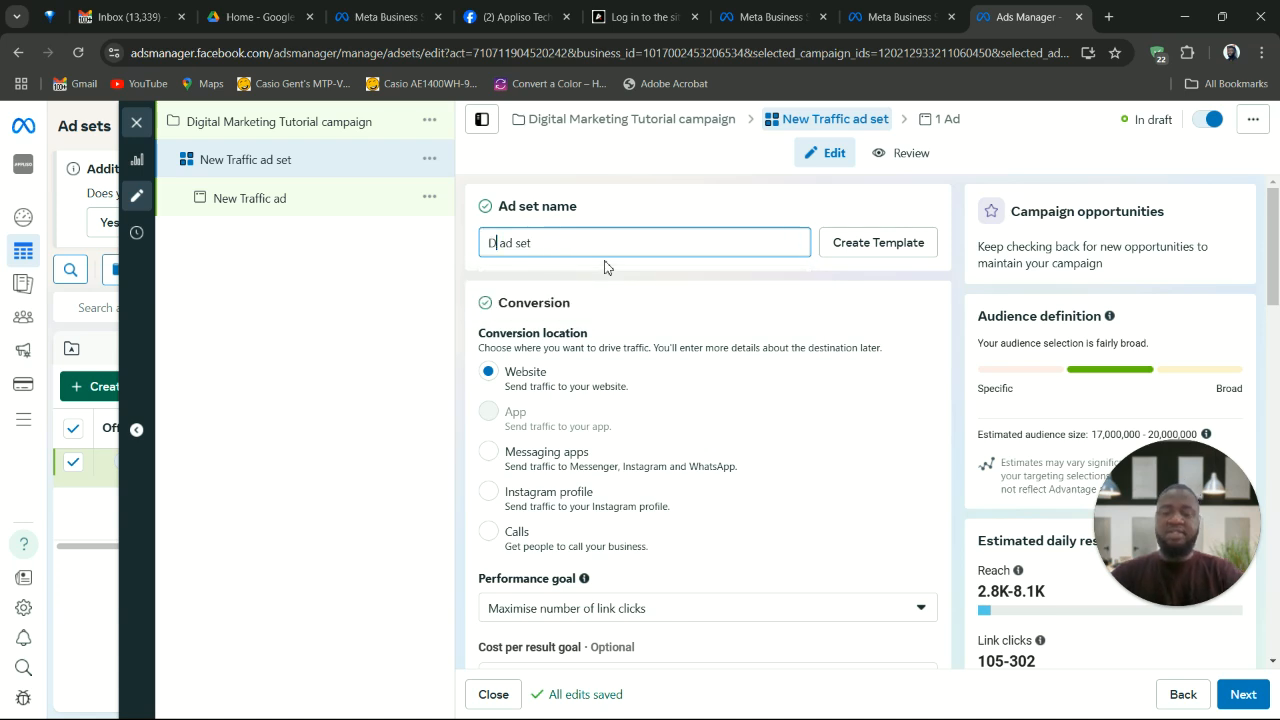
type("igi")
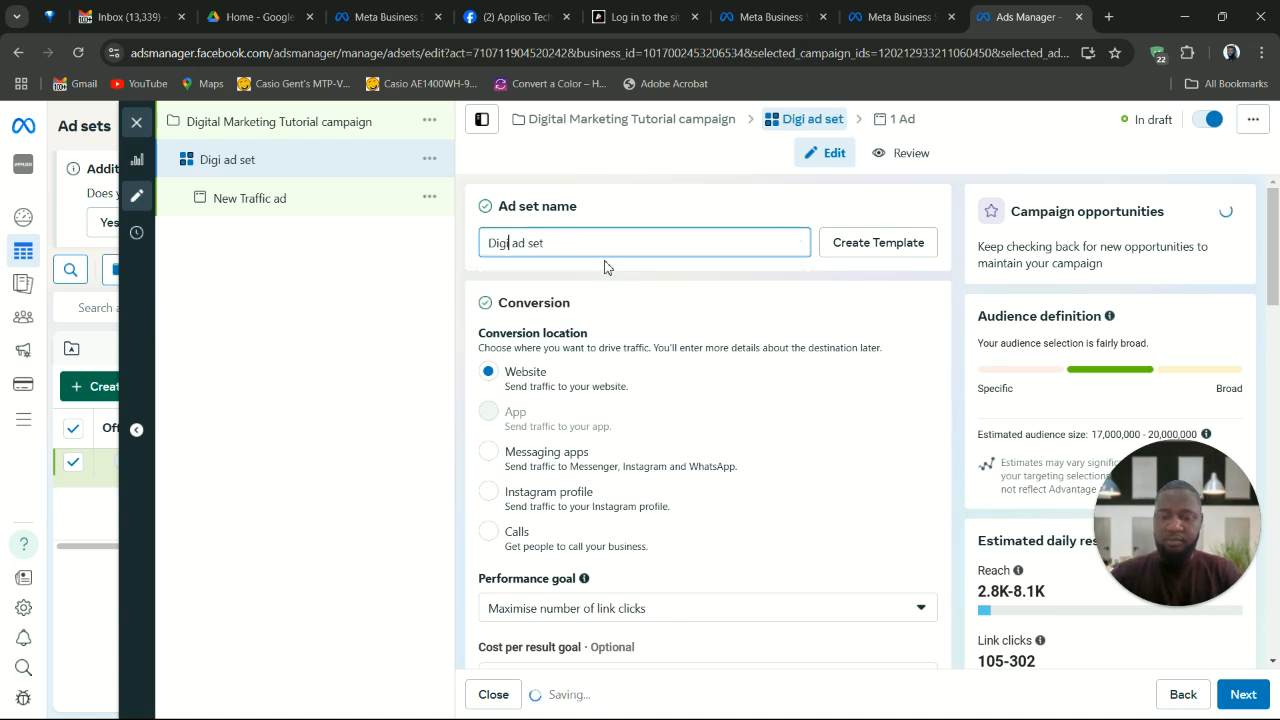
key("BackSpace")
key("BackSpace")
key("BackSpace")
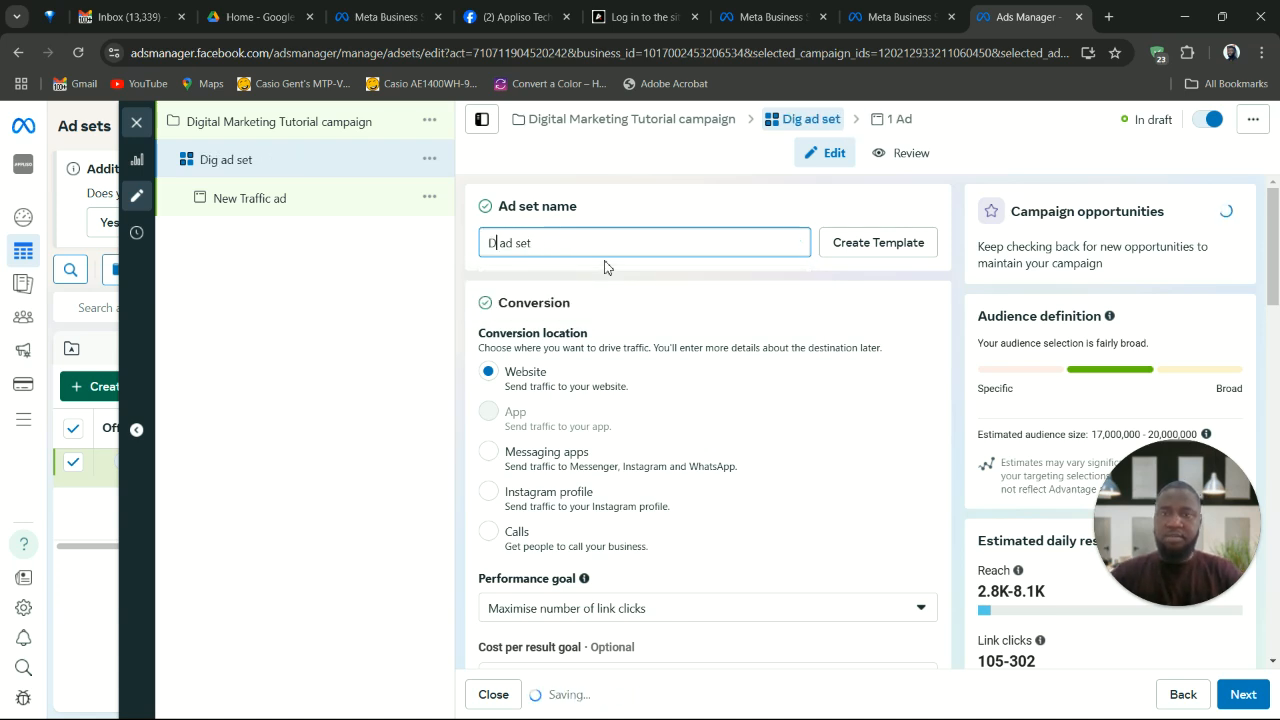
type("igital")
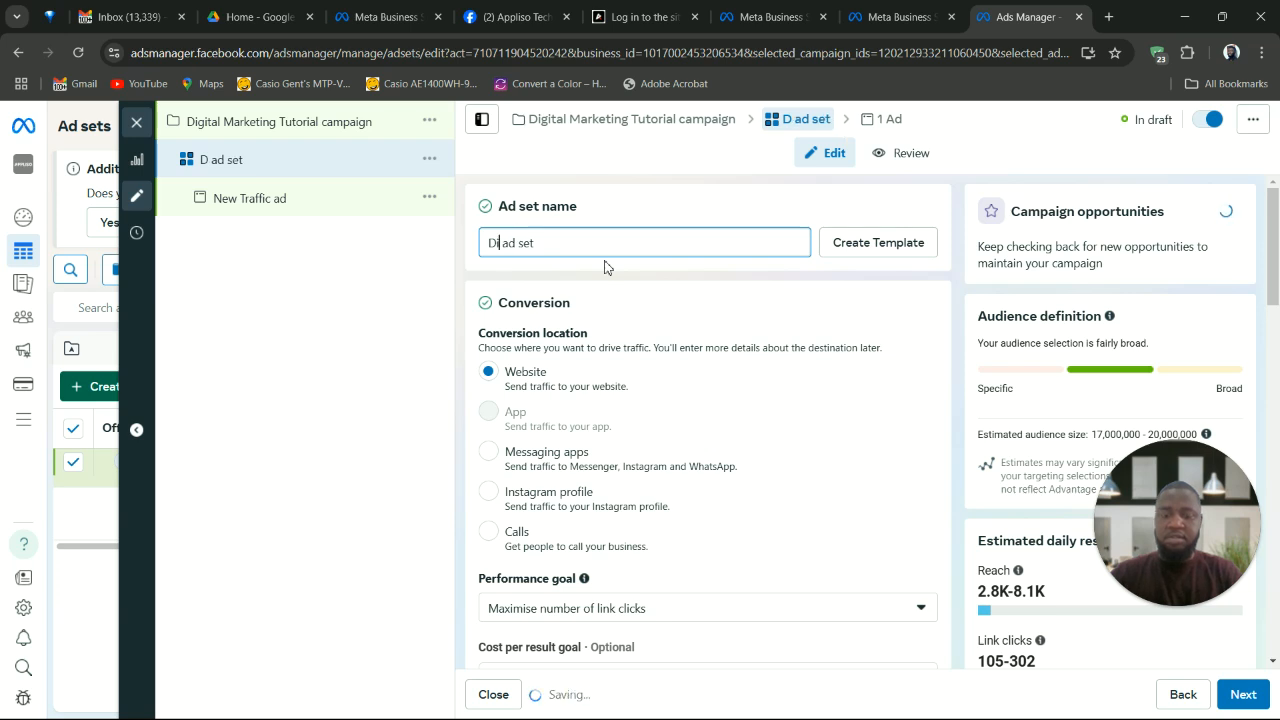
type(" ma")
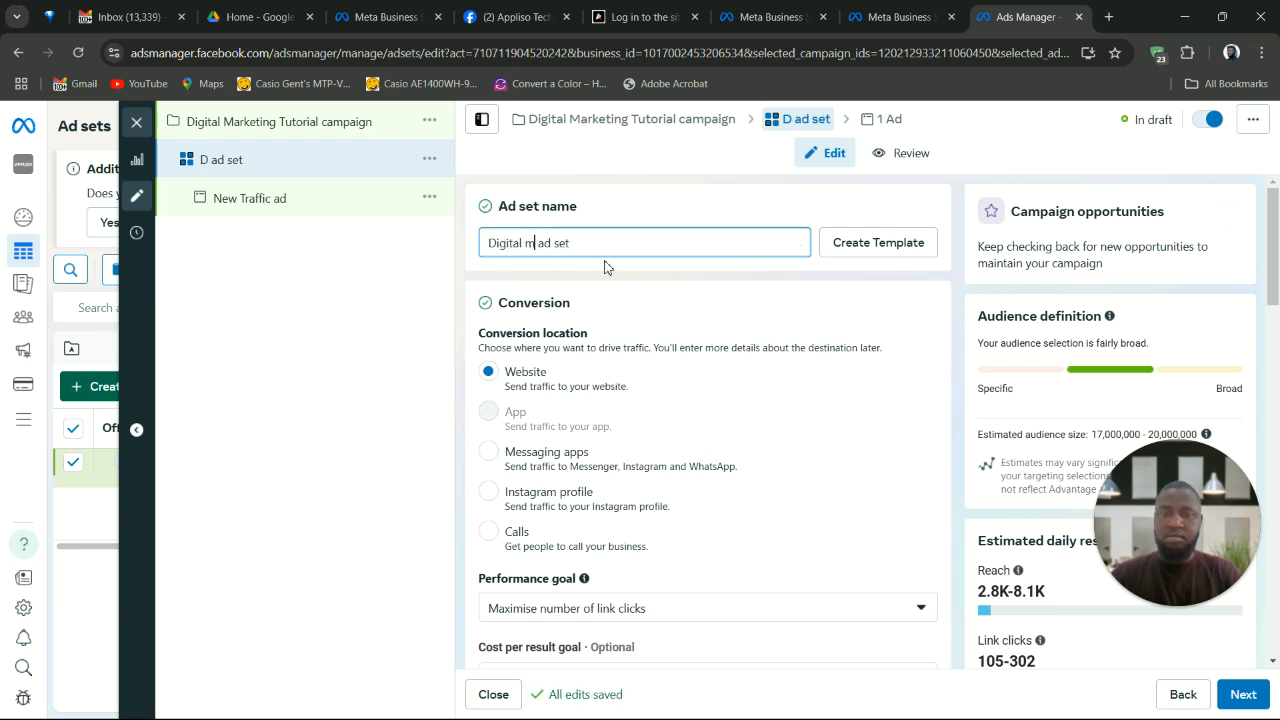
type("rketing")
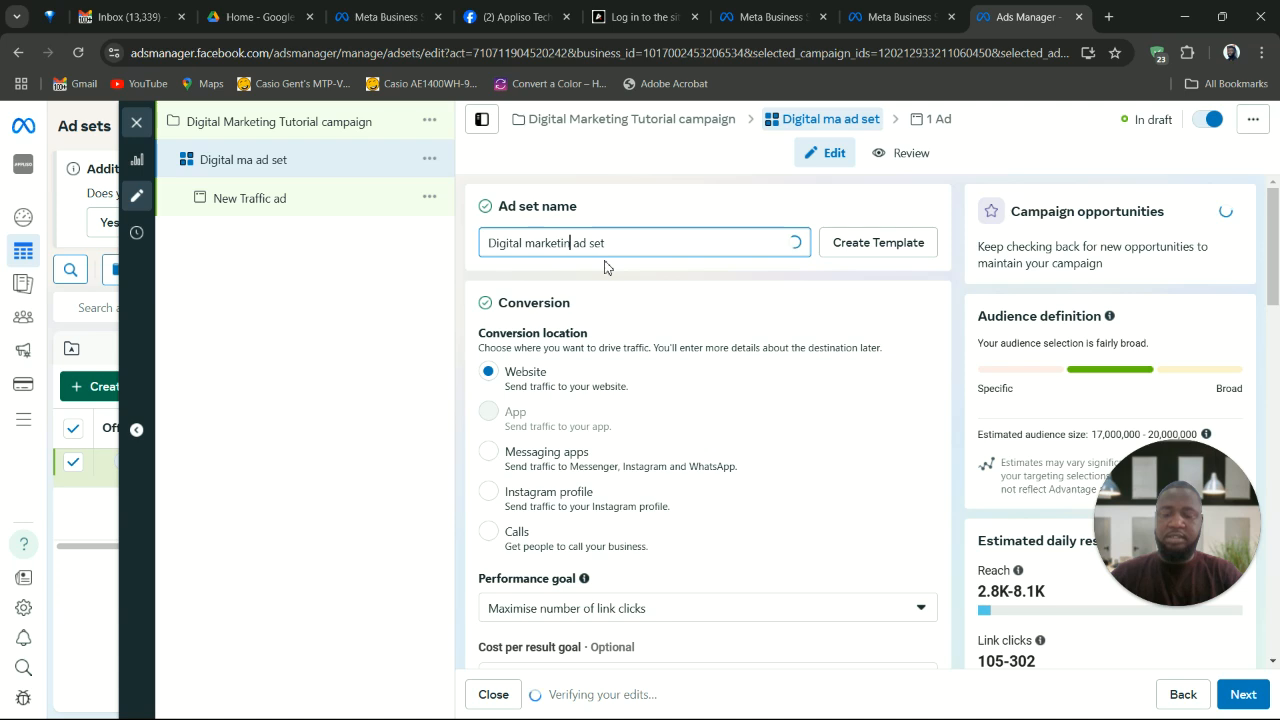
type(" Tutorila")
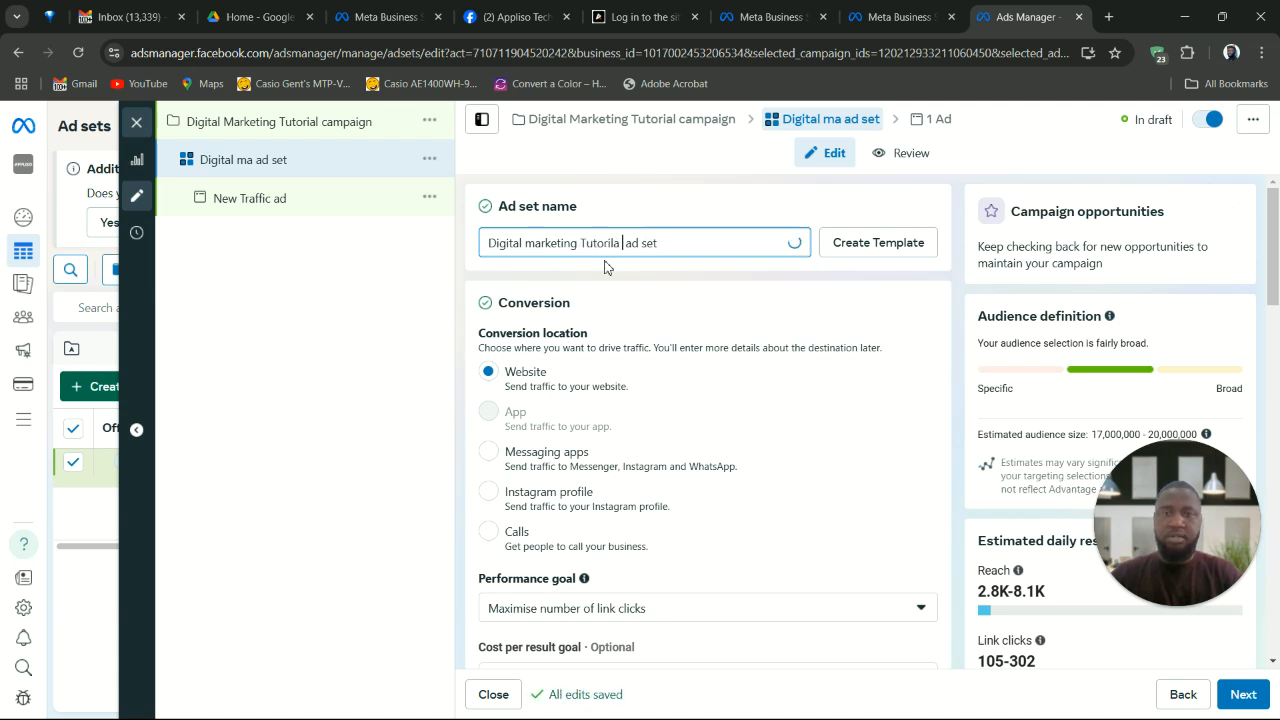
key("BackSpace")
key("BackSpace")
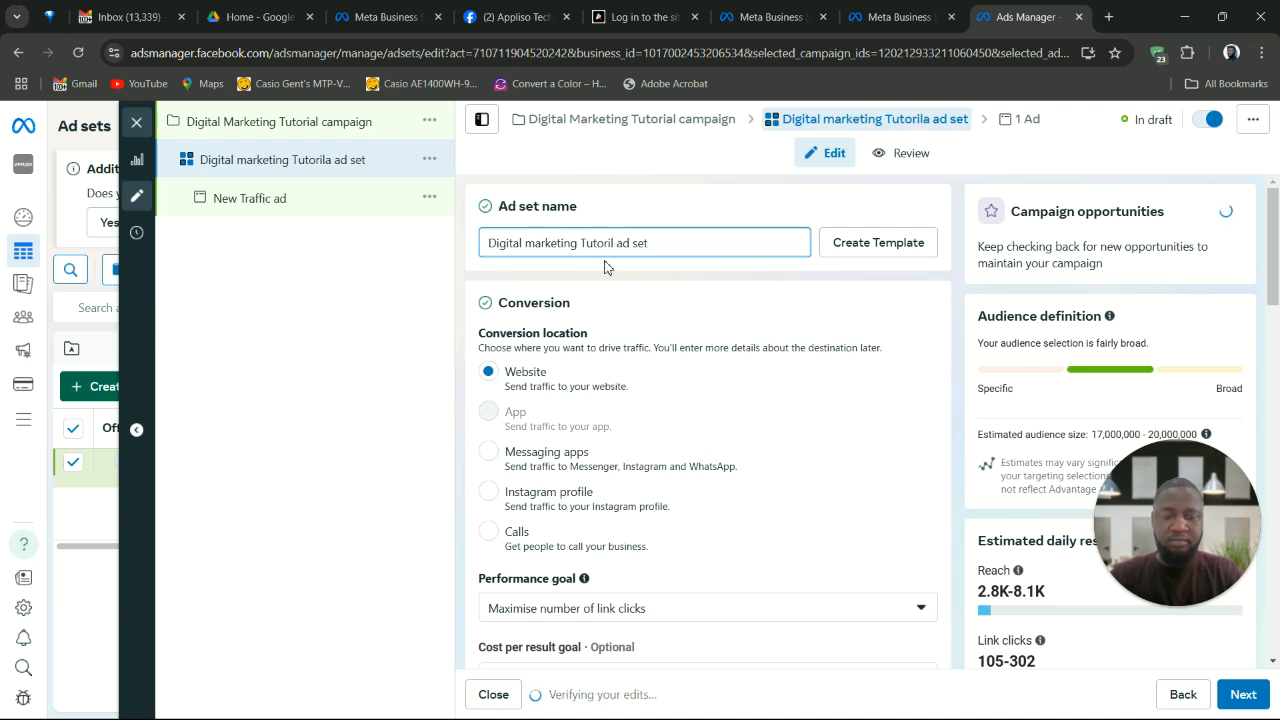
type("a")
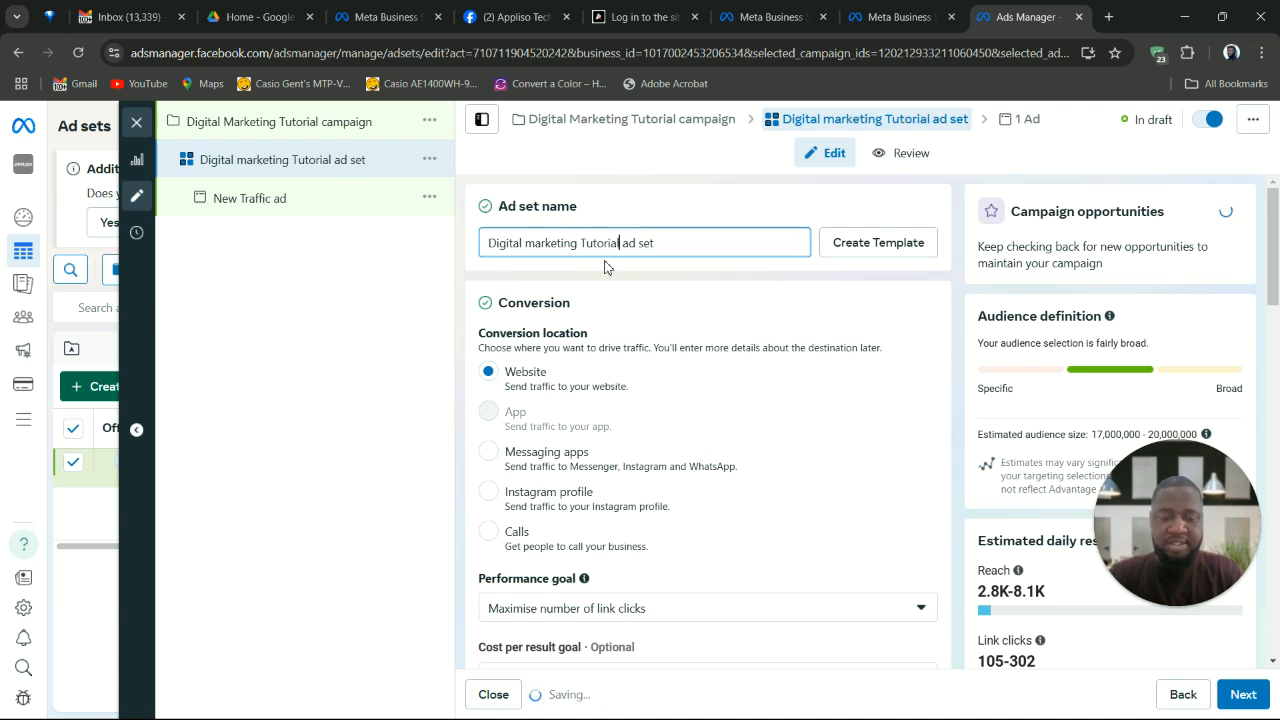
key("shift+Left")
key("shift+Left")
key("shift+Left")
key("shift+Left")
key("shift+Left")
key("shift+Left")
key("shift+Left")
key("shift+Left")
key("shift+Left")
key("shift+Left")
key("shift+Left")
key("shift+Left")
key("shift+Left")
key("shift+Left")
key("shift+Left")
key("shift+Left")
key("shift+Left")
key("shift+Left")
key("shift+Left")
key("shift+Left")
key("shift+Left")
key("shift+Left")
key("shift+Left")
key("shift+Left")
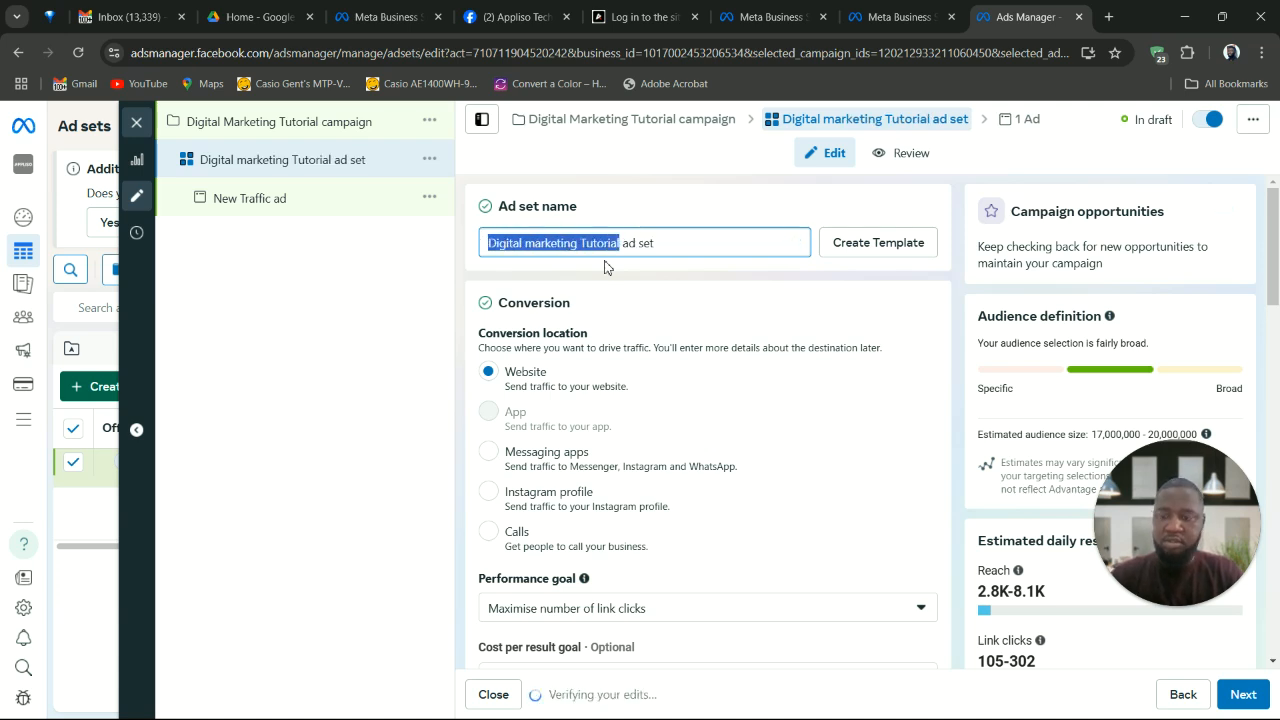
left_click(646, 273)
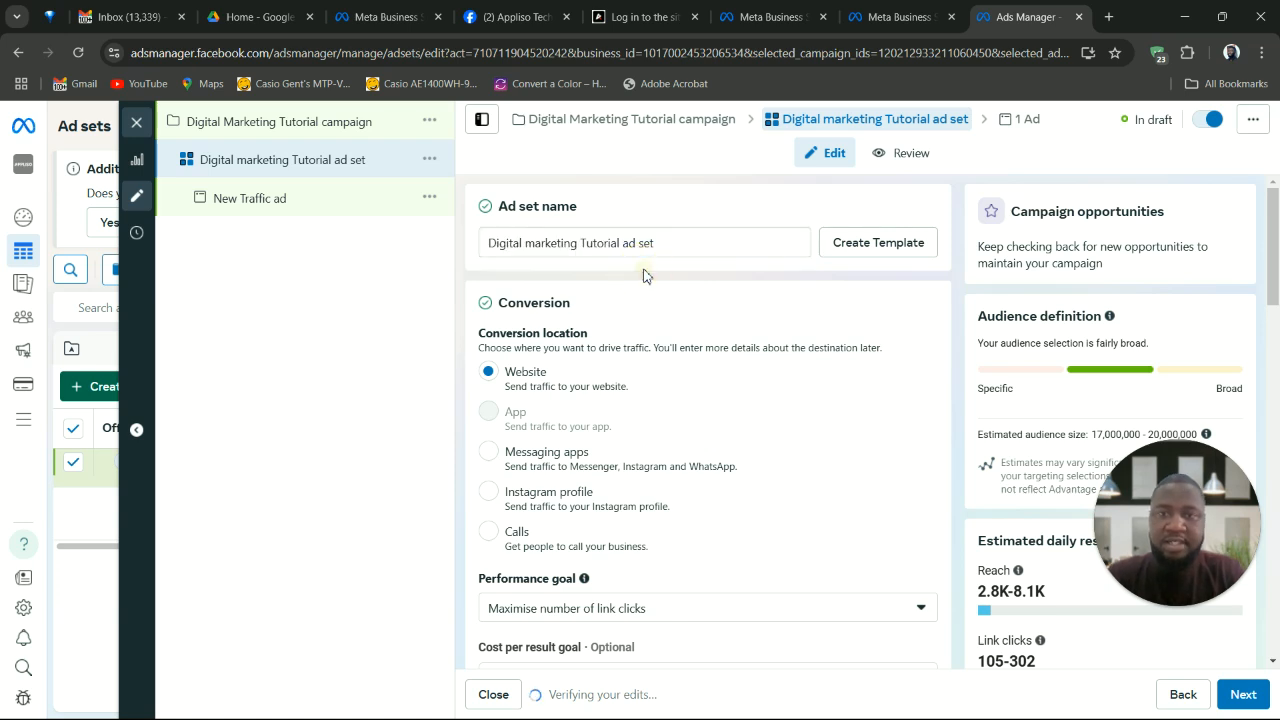
Step: Keep Website as the conversion location and set the ad set's performance goal to "Maximise number of landing page views"
scroll(797, 386, "down", 2)
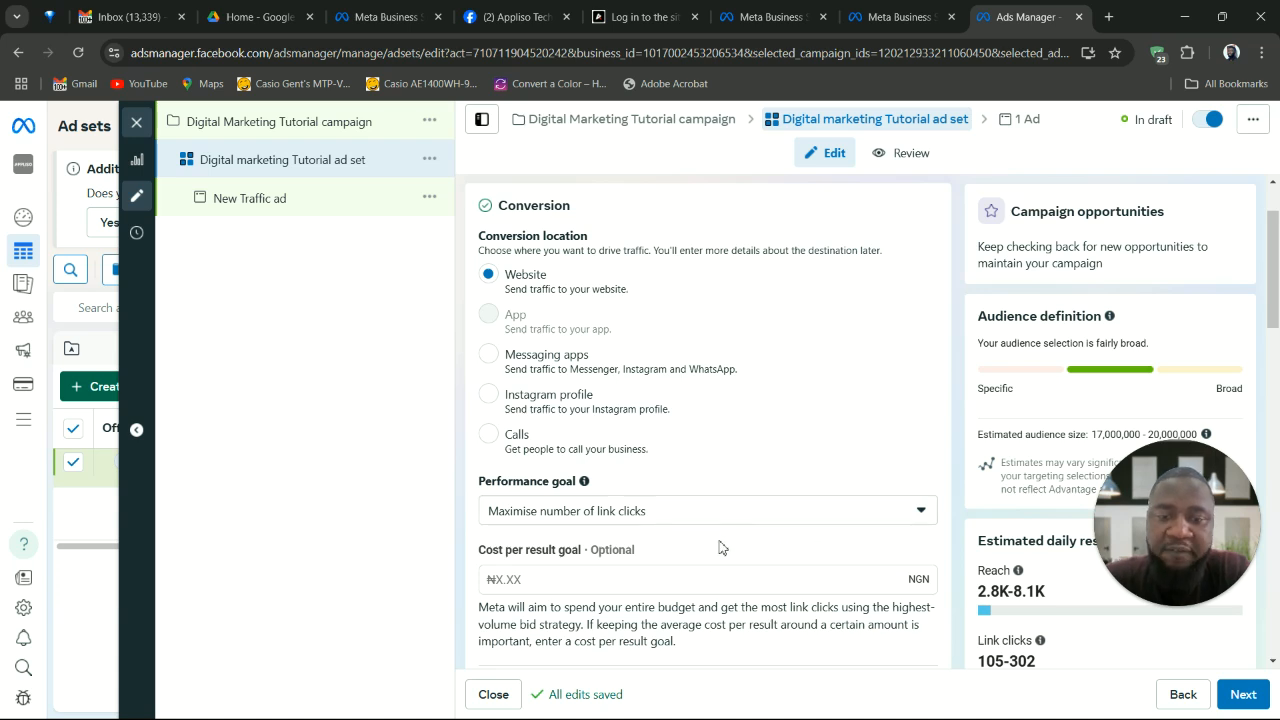
scroll(723, 548, "down", 2)
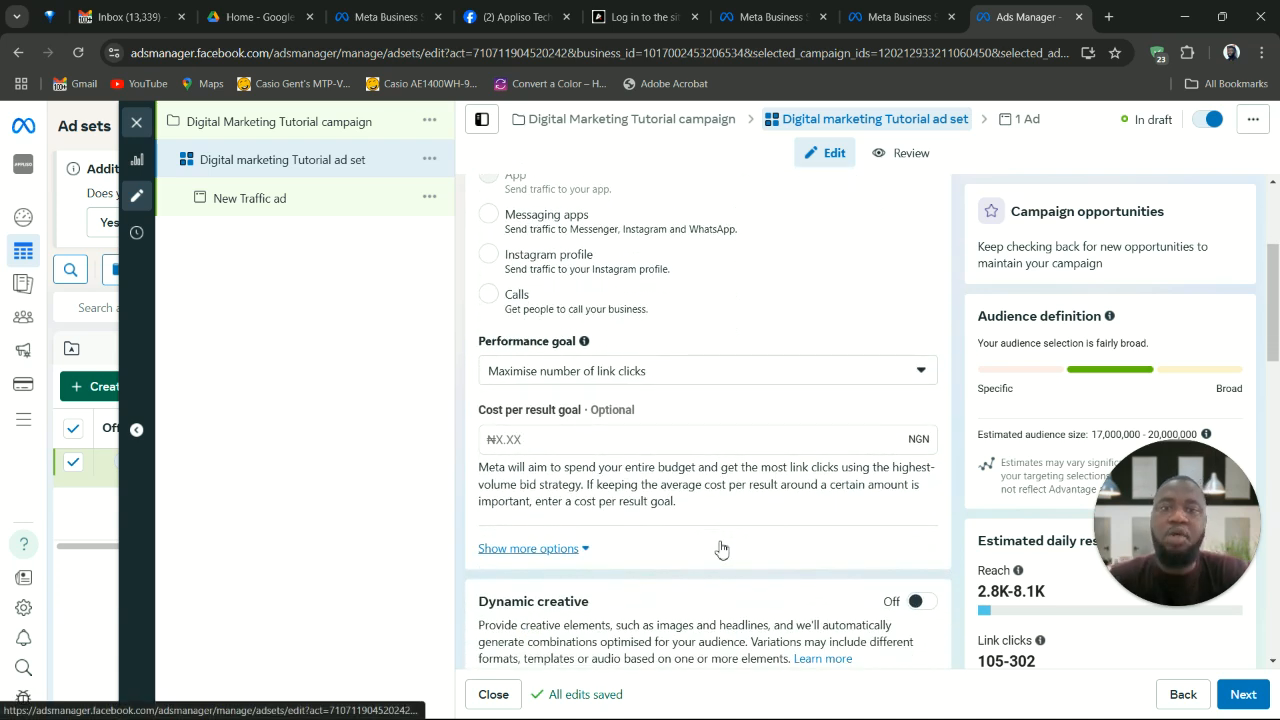
left_click(824, 372)
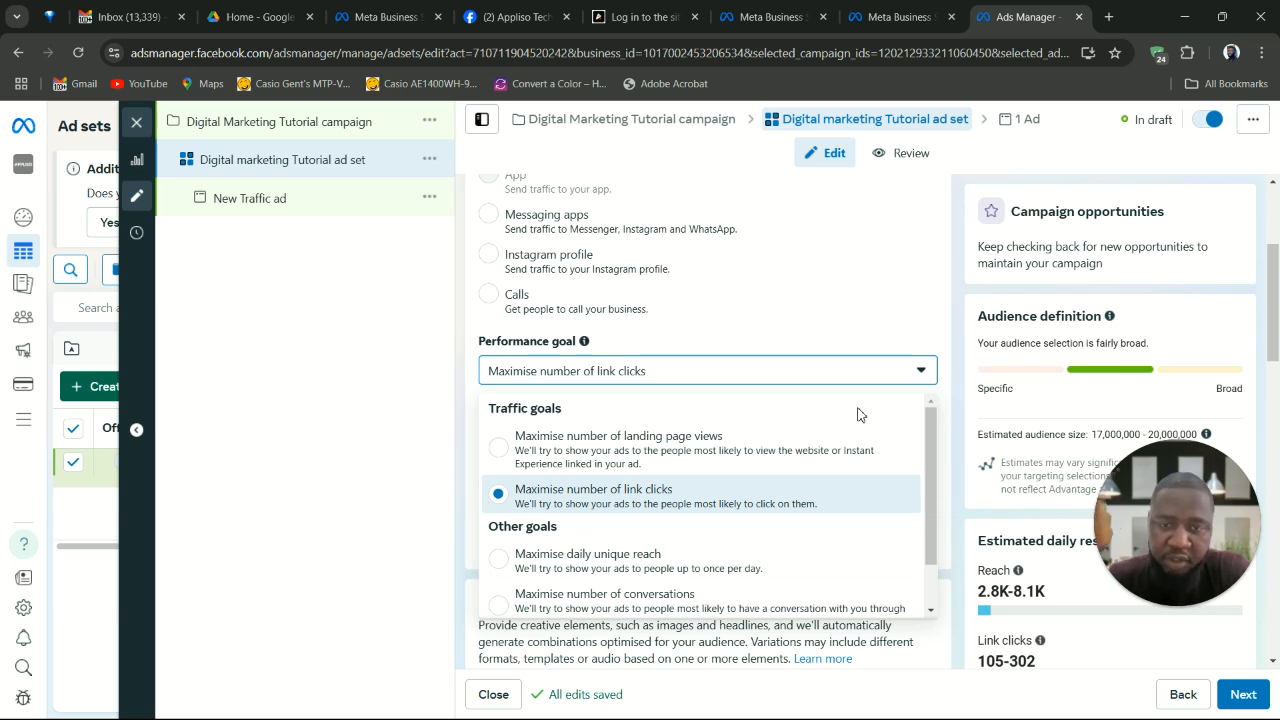
left_click(754, 452)
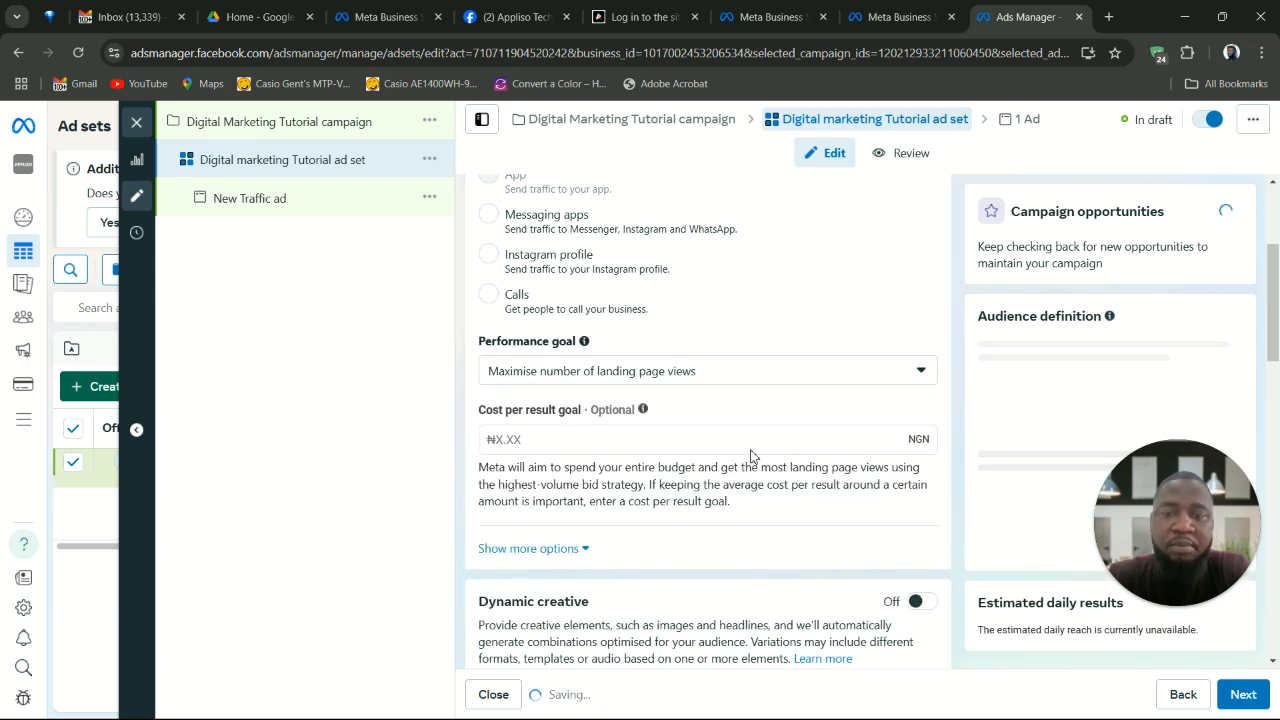
Step: Review the other available performance goals for the ad set and keep "Maximise number of landing page views" selected
left_click(737, 380)
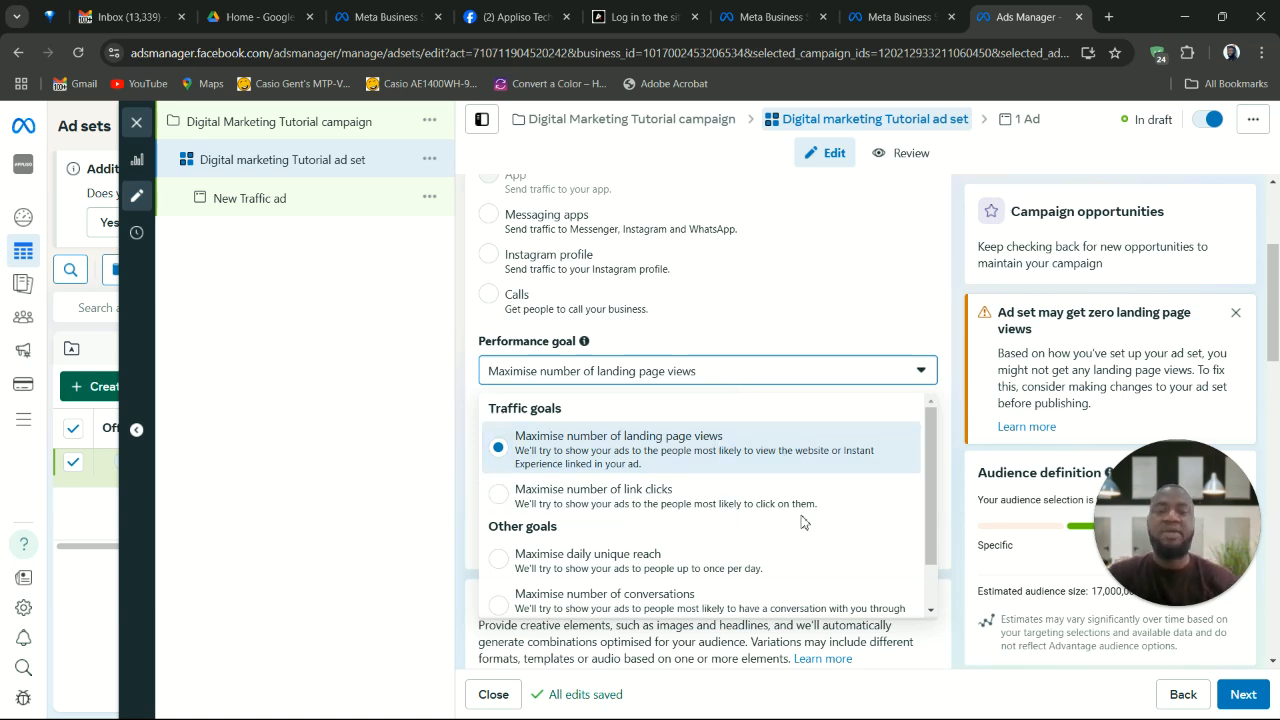
scroll(805, 522, "down", 1)
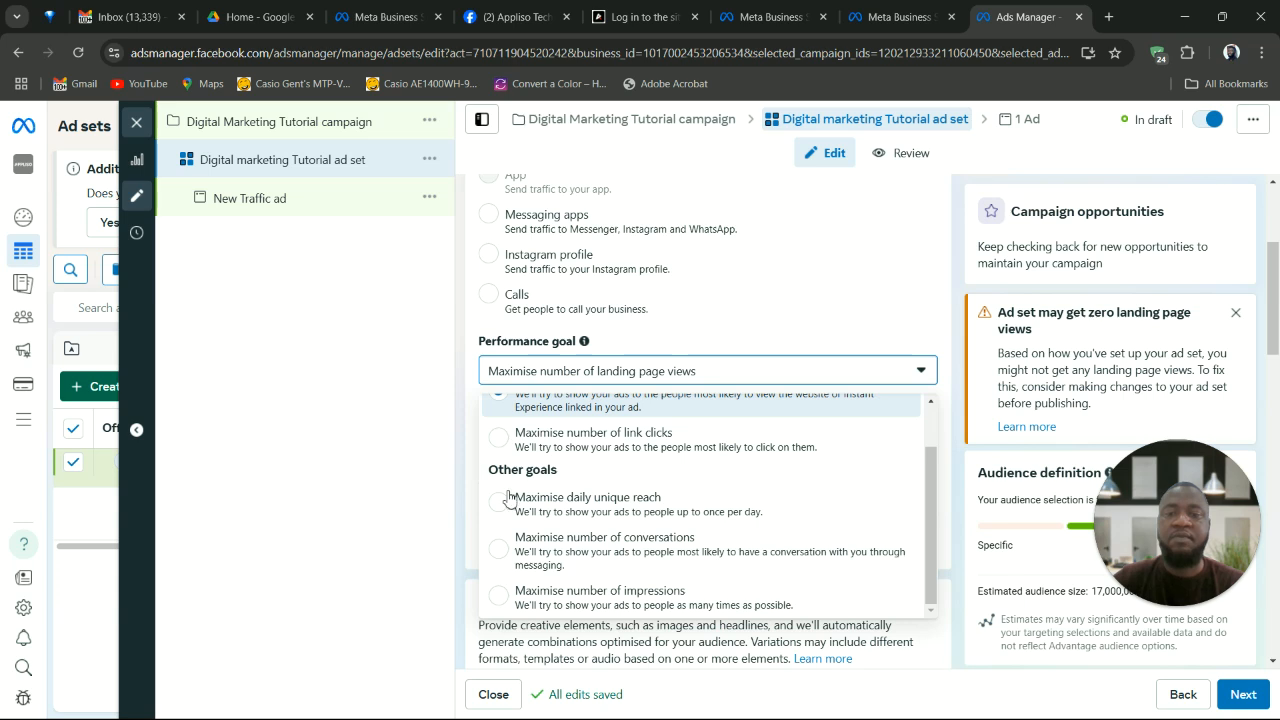
scroll(672, 520, "up", 1)
scroll(672, 520, "down", 1)
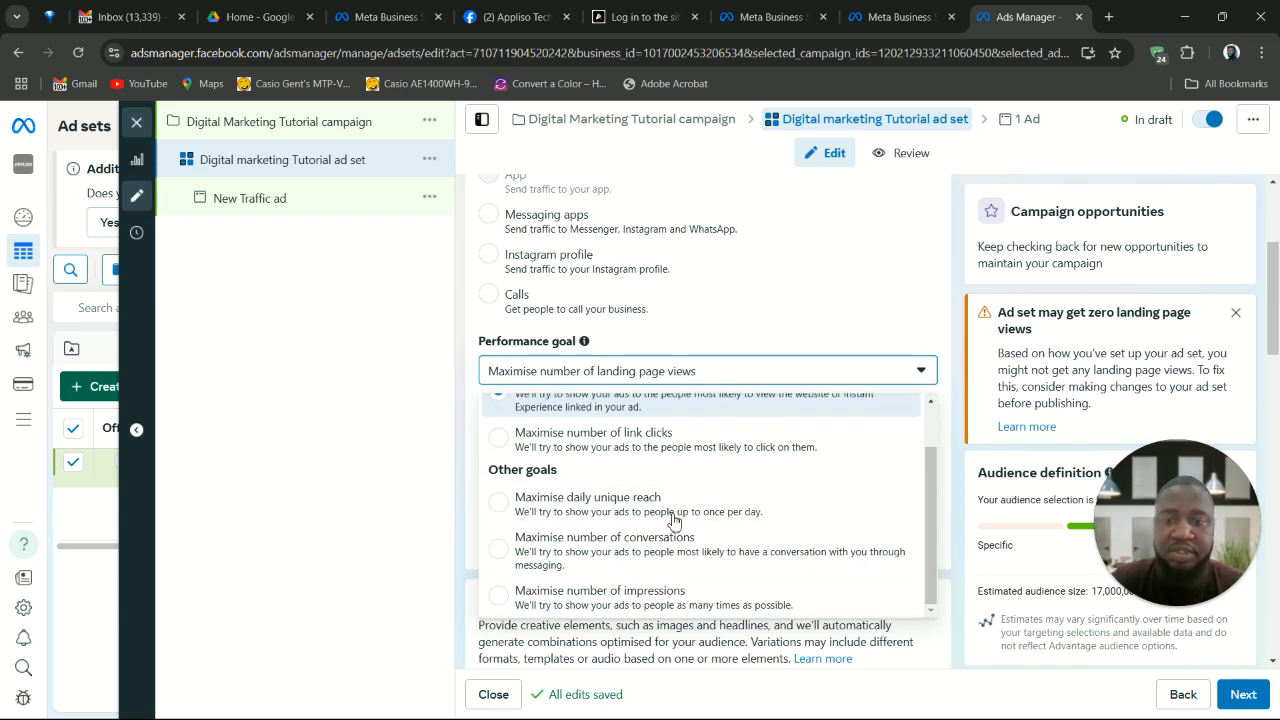
scroll(672, 520, "up", 1)
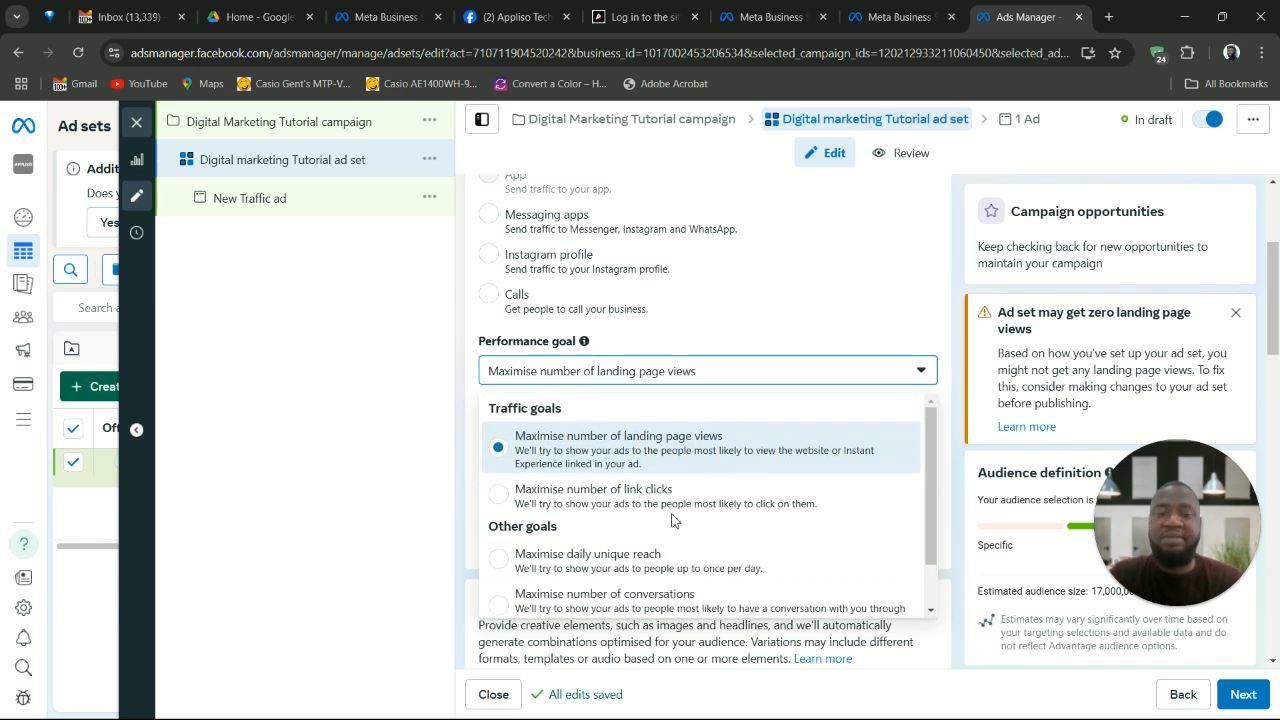
left_click(728, 442)
Step: Reveal the additional options below the ad set's cost per result goal and hide them again
scroll(728, 440, "down", 3)
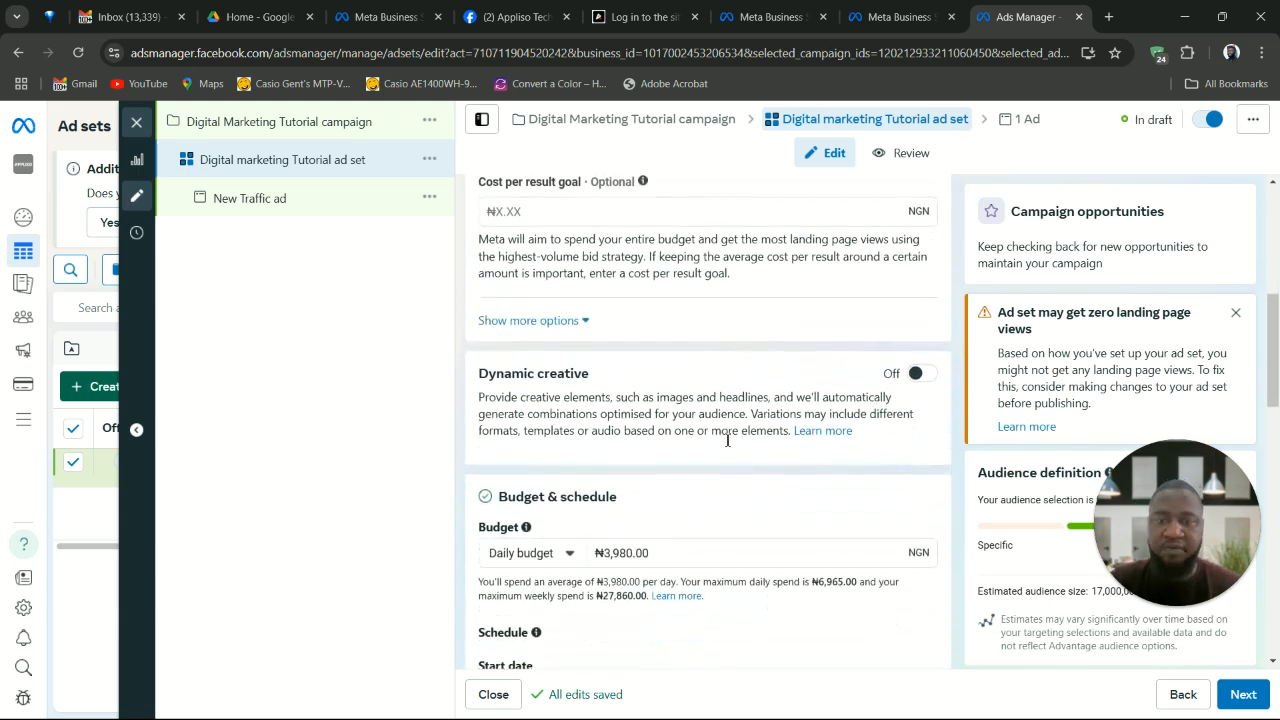
scroll(726, 444, "up", 2)
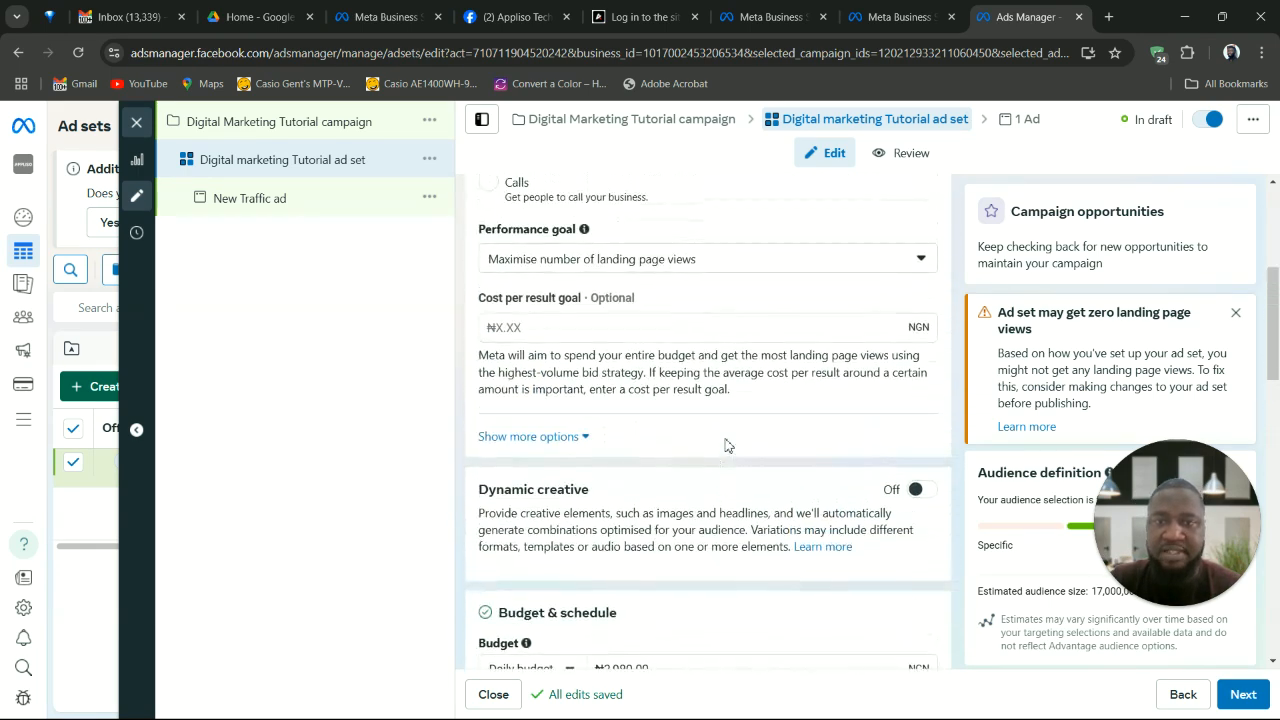
left_click(512, 437)
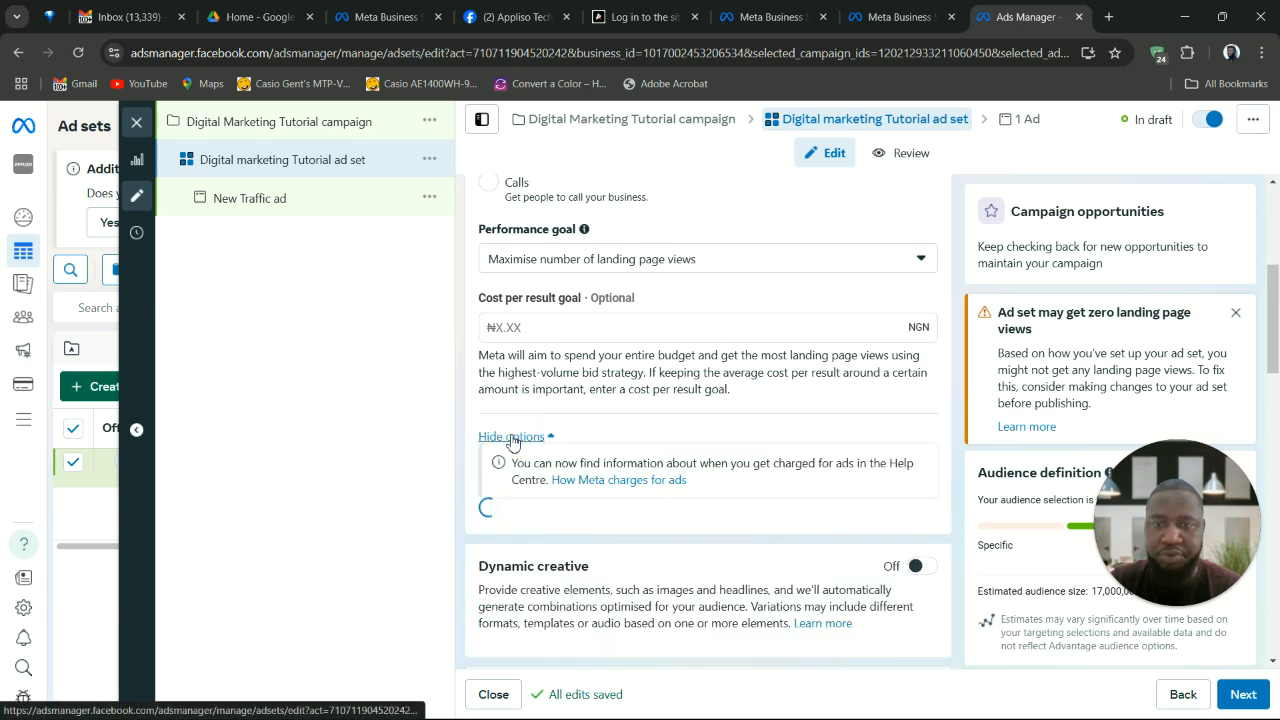
left_click(512, 437)
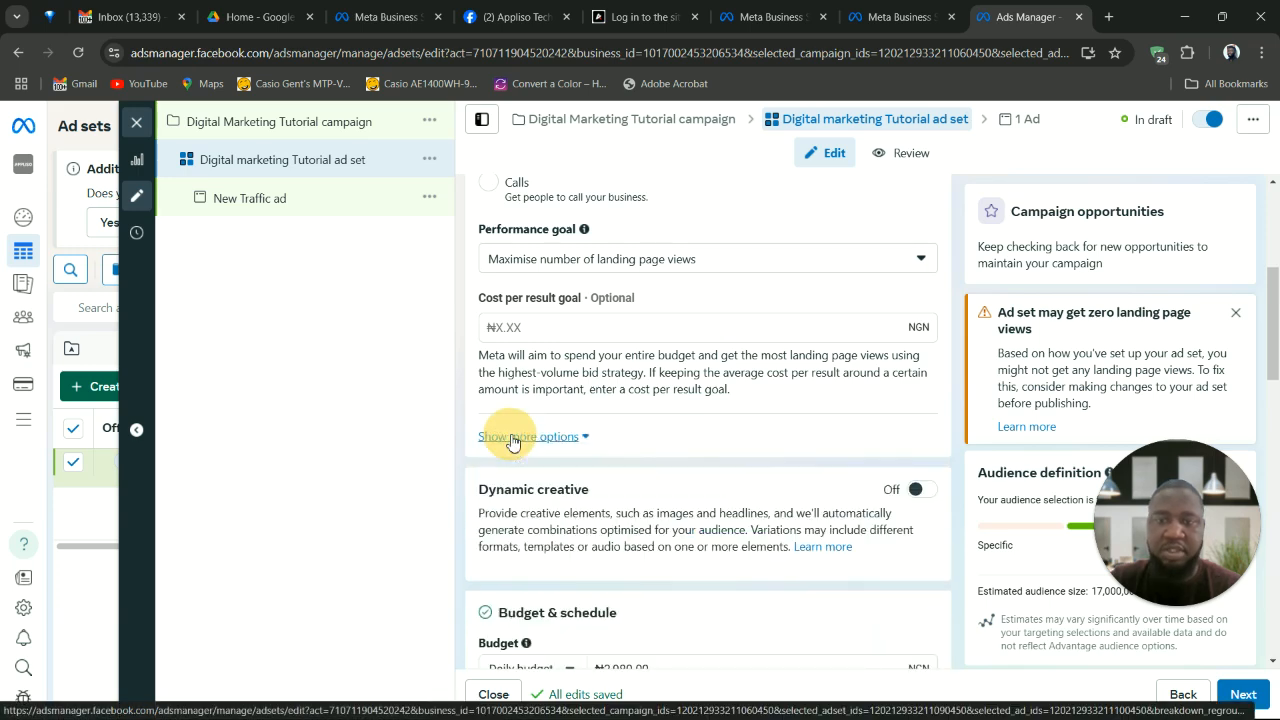
Step: Compare the budget types in the ad set's Budget & schedule section and switch to Lifetime budget
scroll(672, 456, "down", 3)
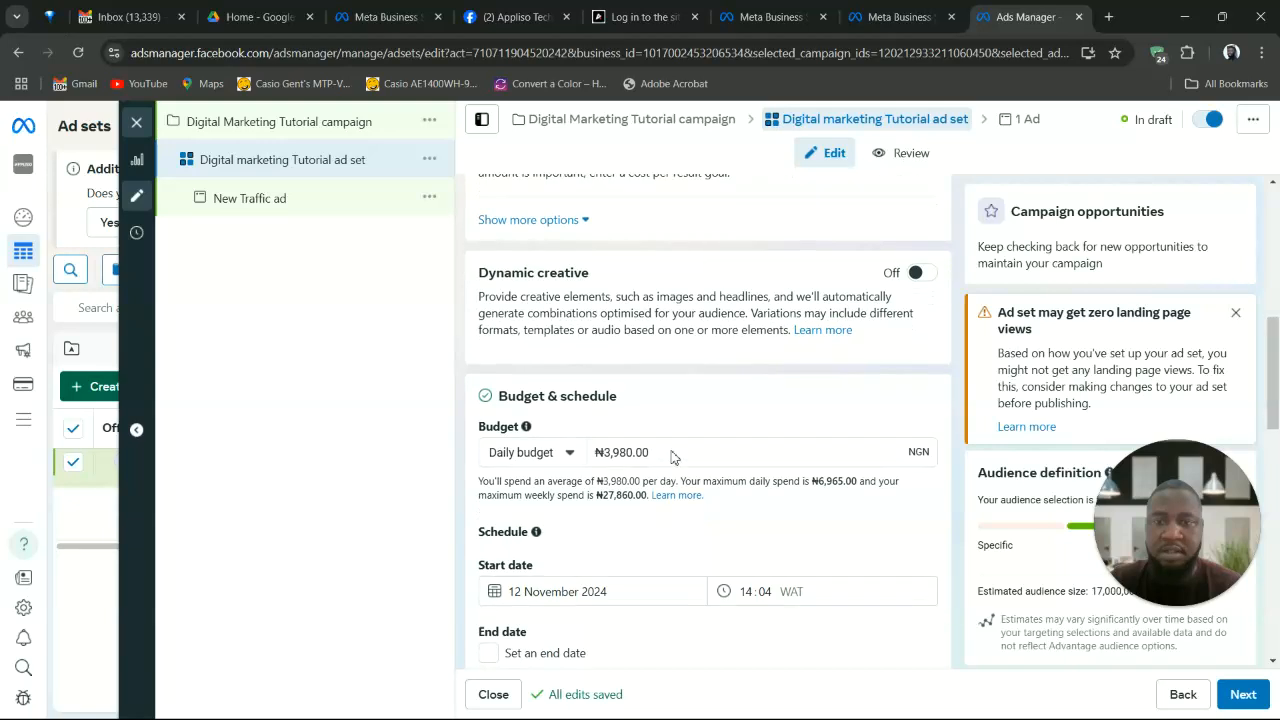
scroll(674, 452, "down", 1)
scroll(674, 450, "up", 1)
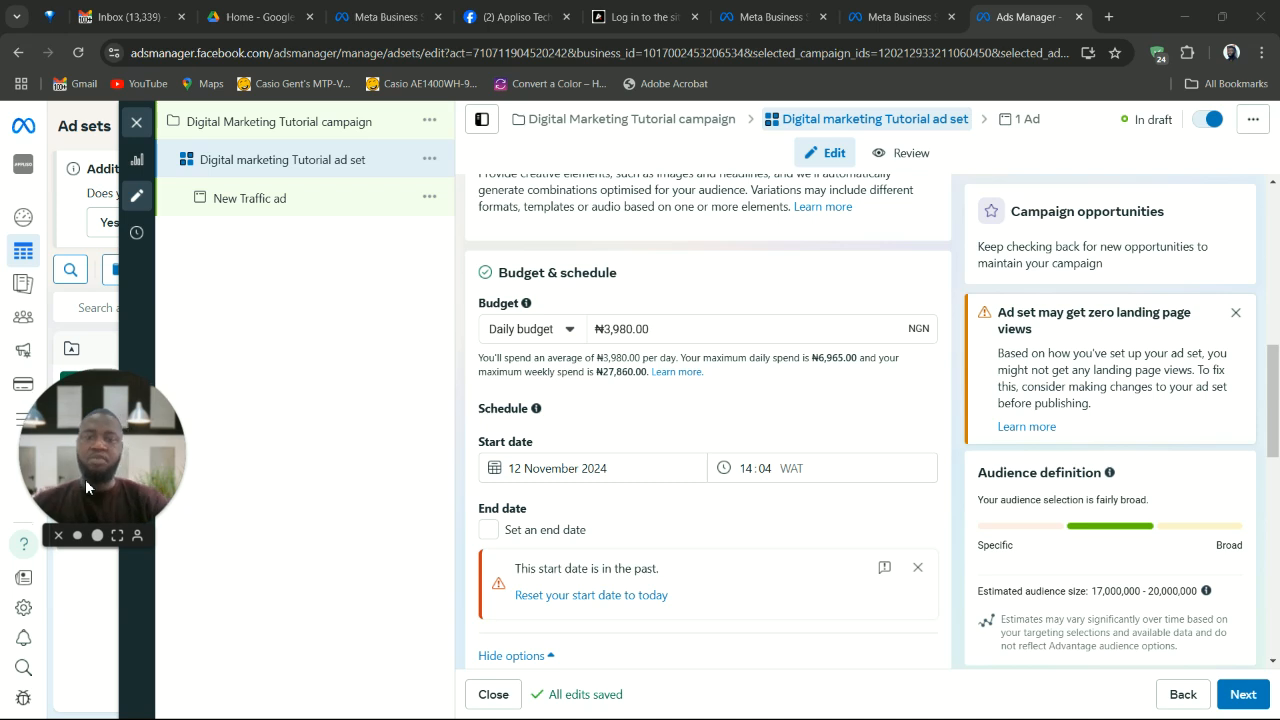
left_click(555, 330)
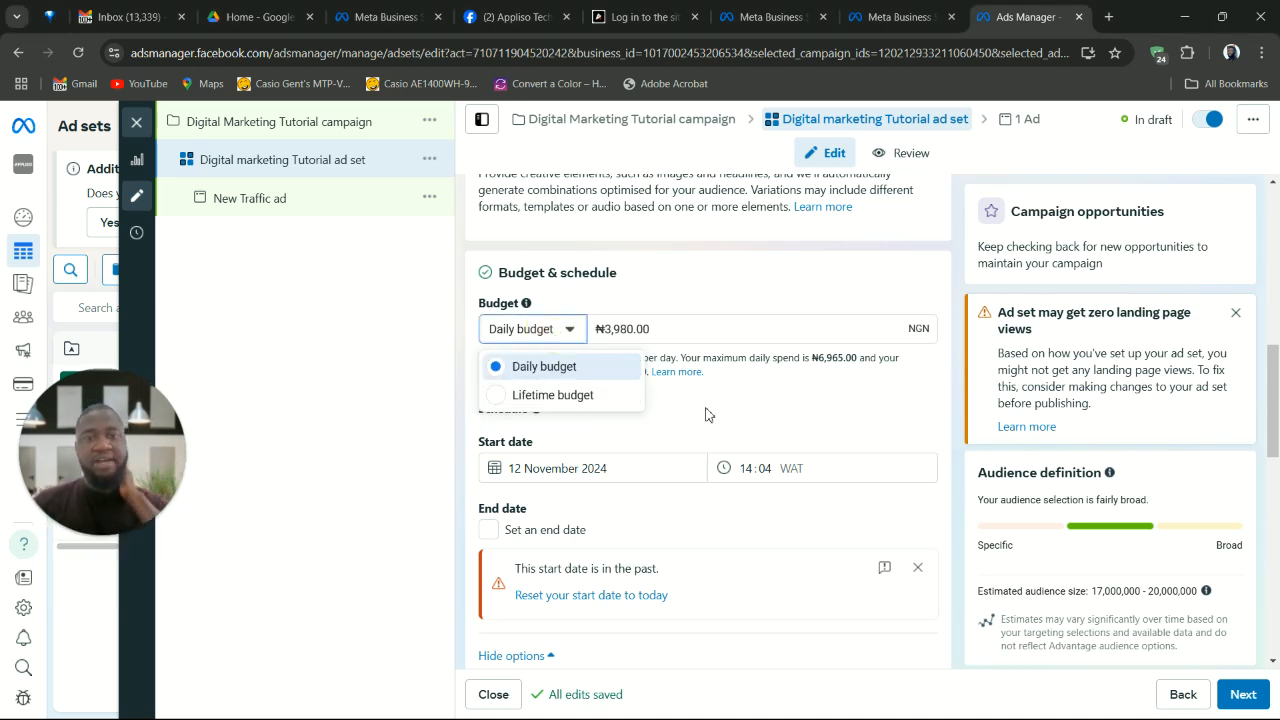
left_click(739, 413)
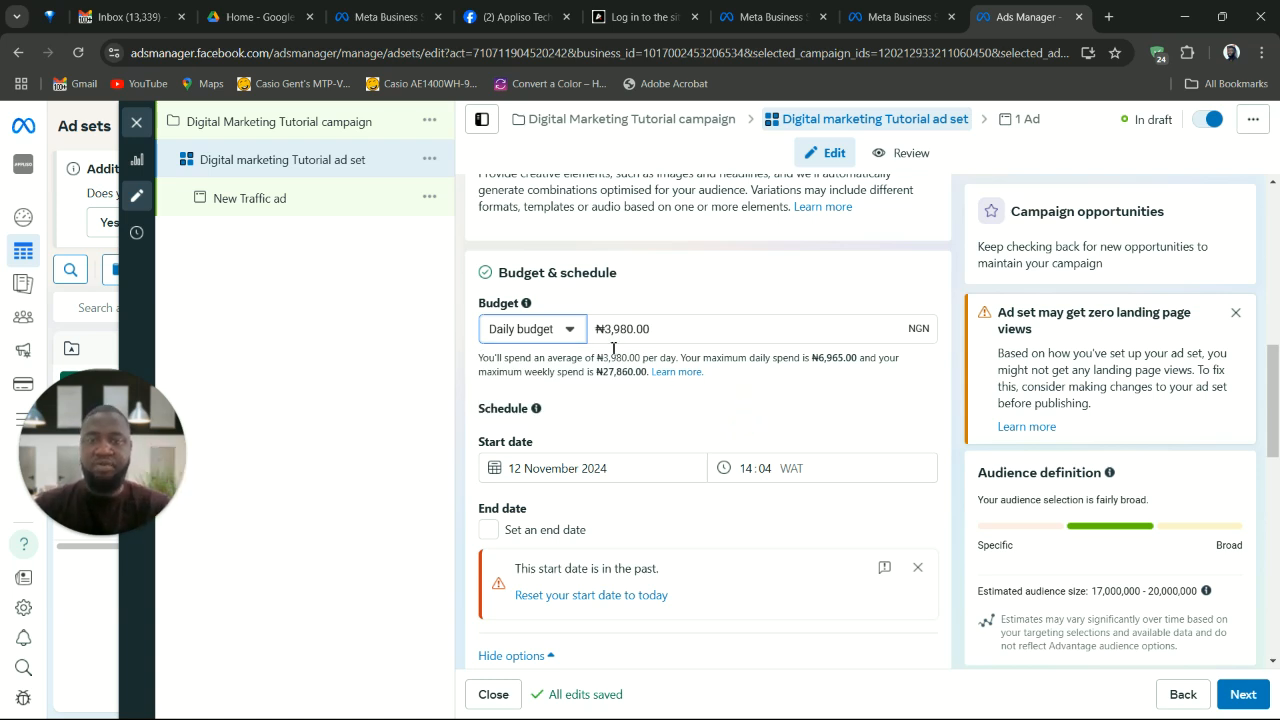
left_click(533, 318)
left_click(561, 336)
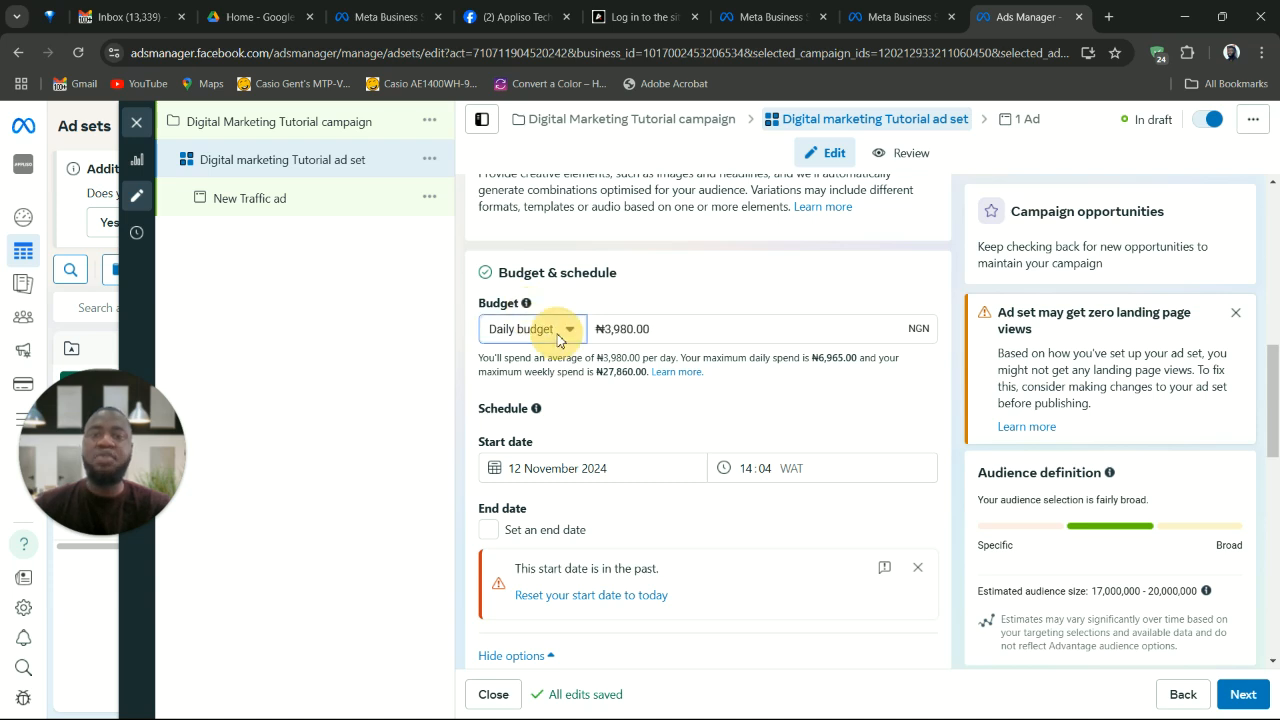
left_click(564, 398)
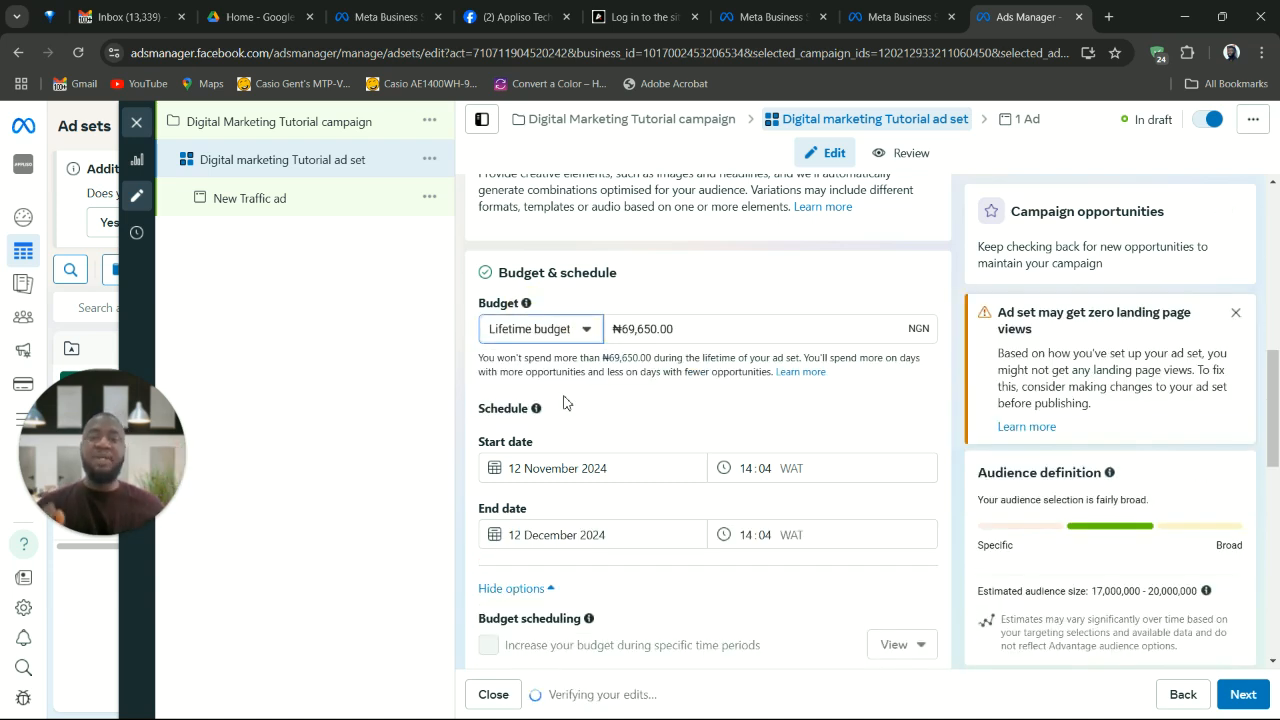
Step: Set the ad set's lifetime budget to ₦100,000
left_click(683, 337)
left_click_drag(686, 337, 612, 329)
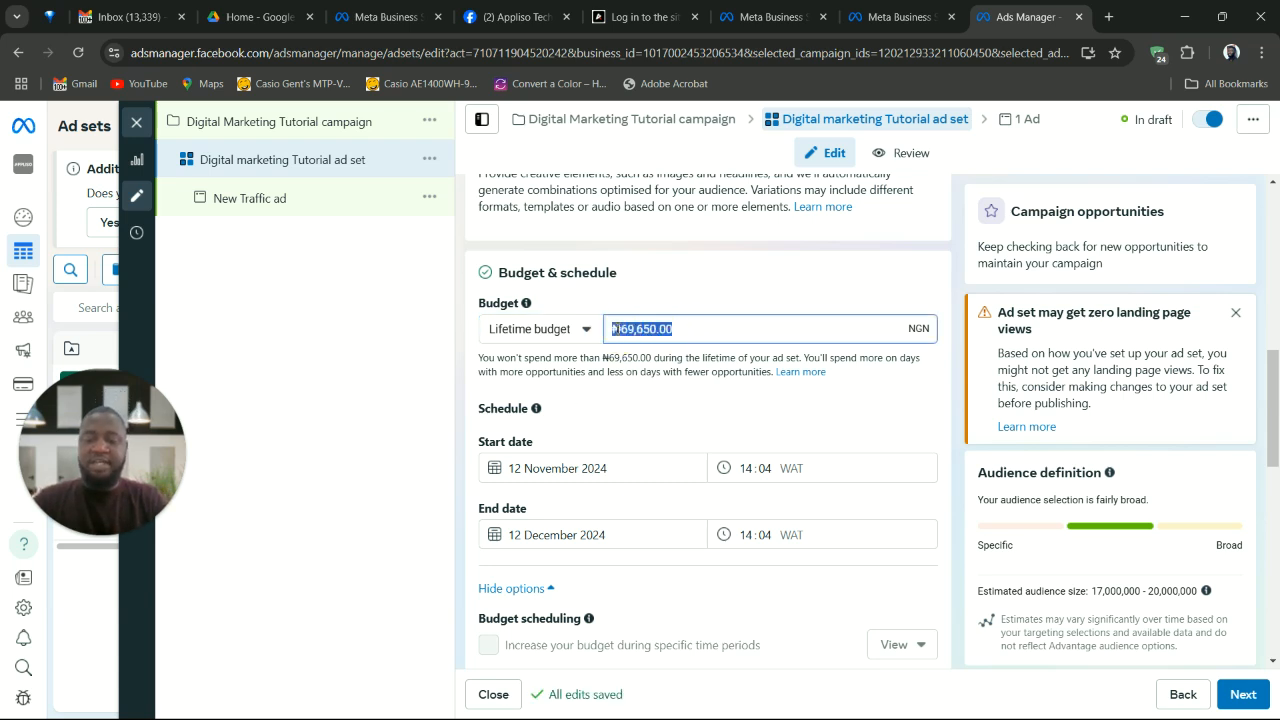
type("100000")
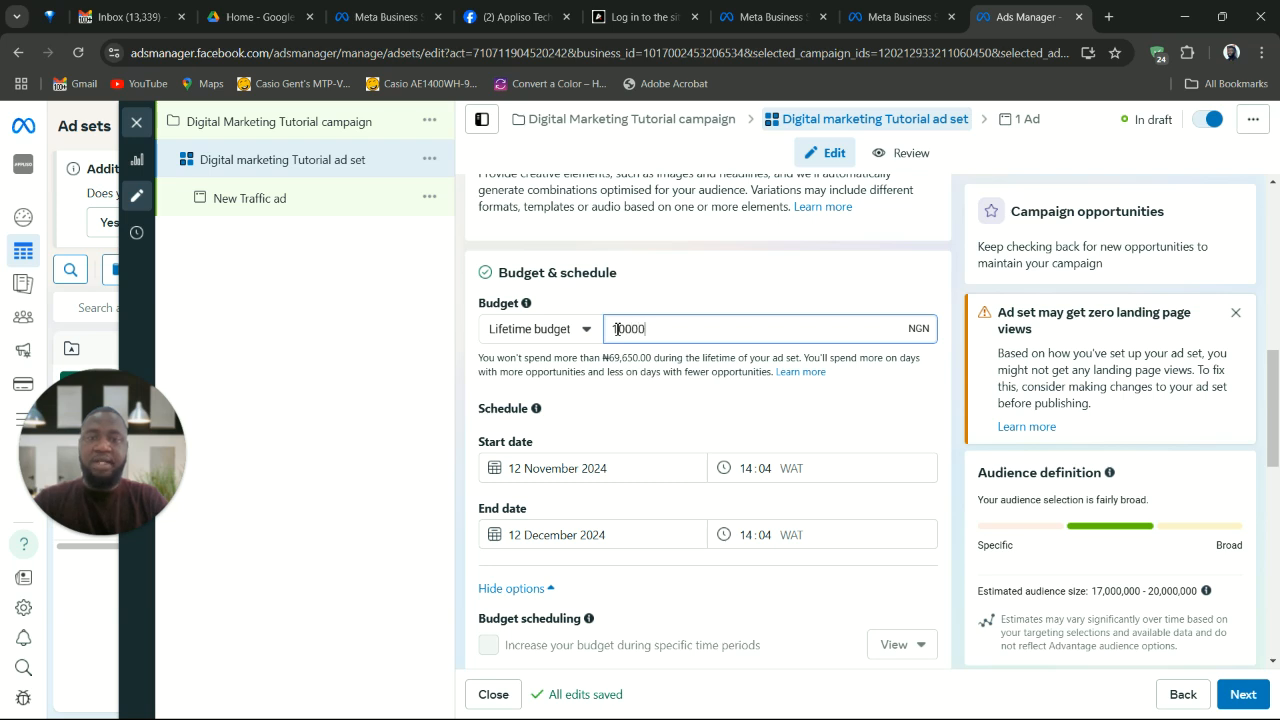
left_click(691, 291)
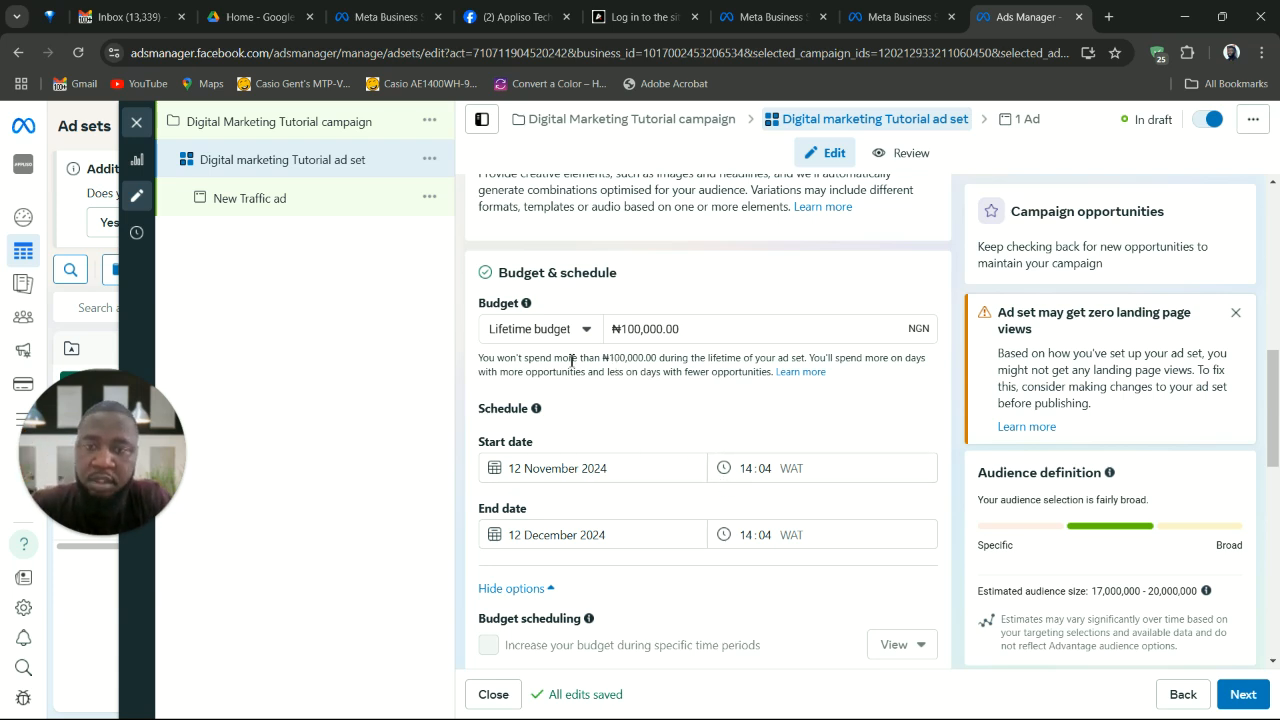
Step: Try the Daily budget type with its optional end date switched off and on, and return to Lifetime budget
left_click(546, 337)
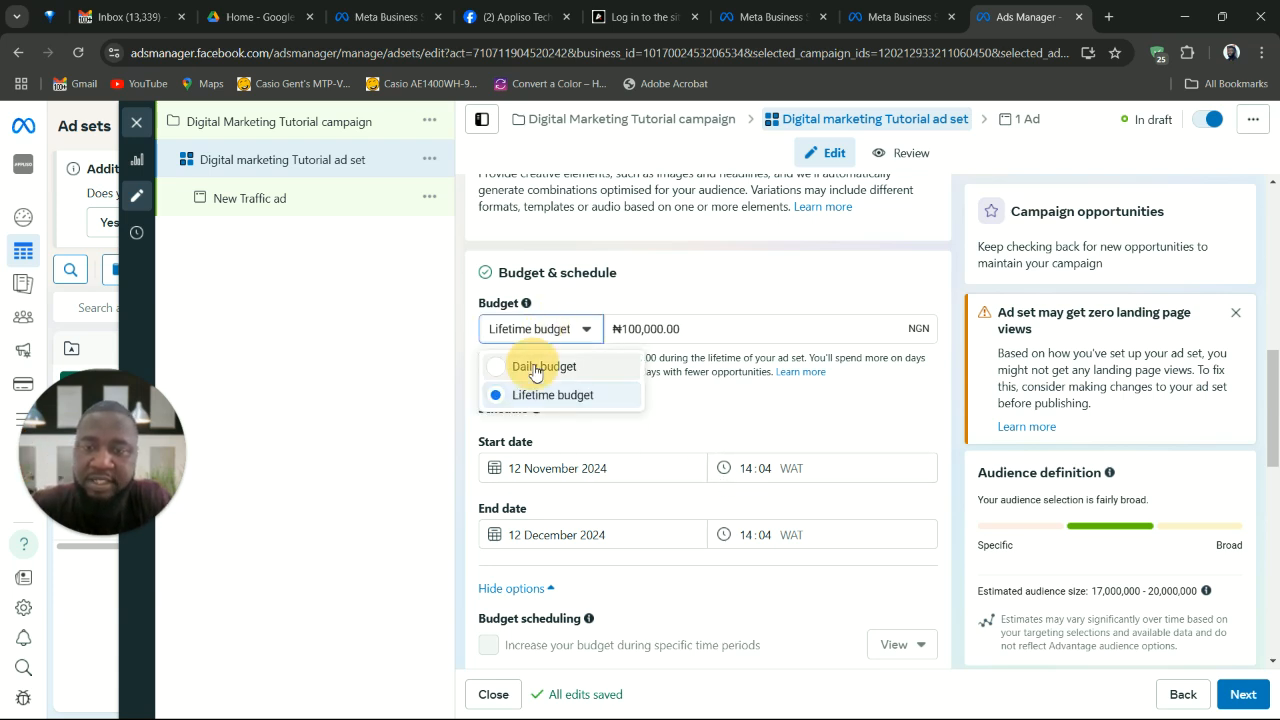
left_click(535, 369)
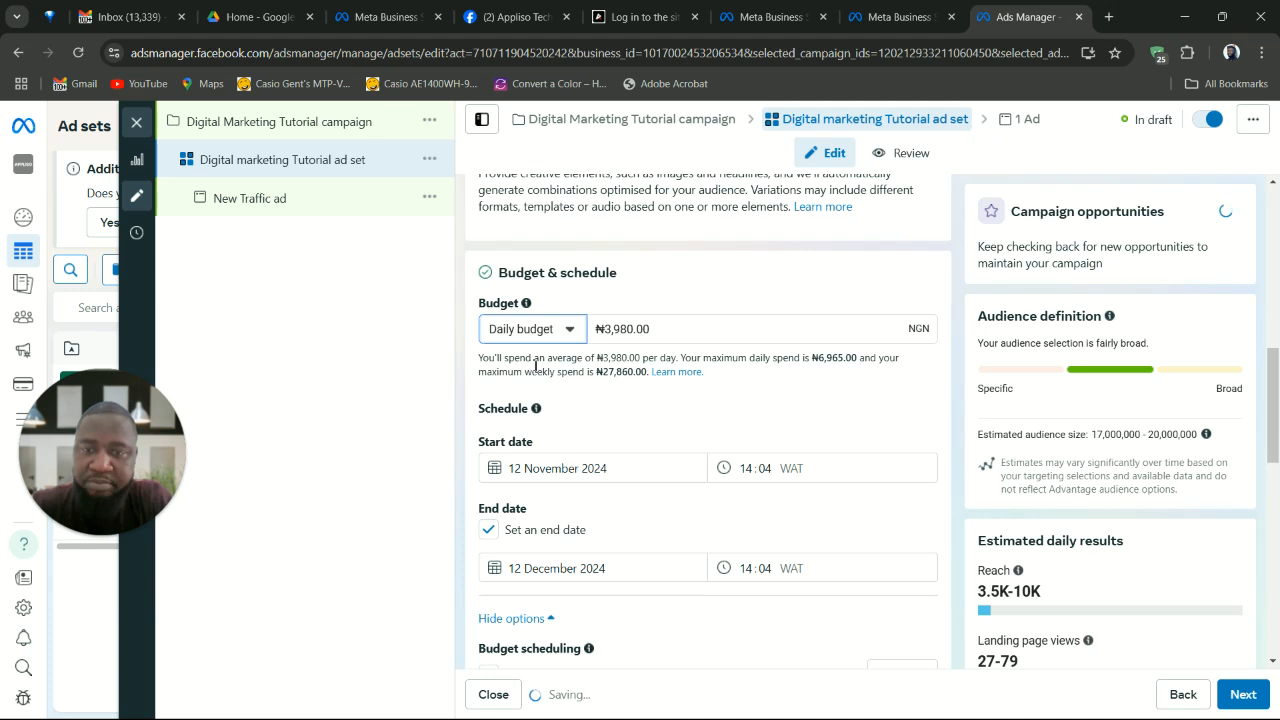
left_click(489, 533)
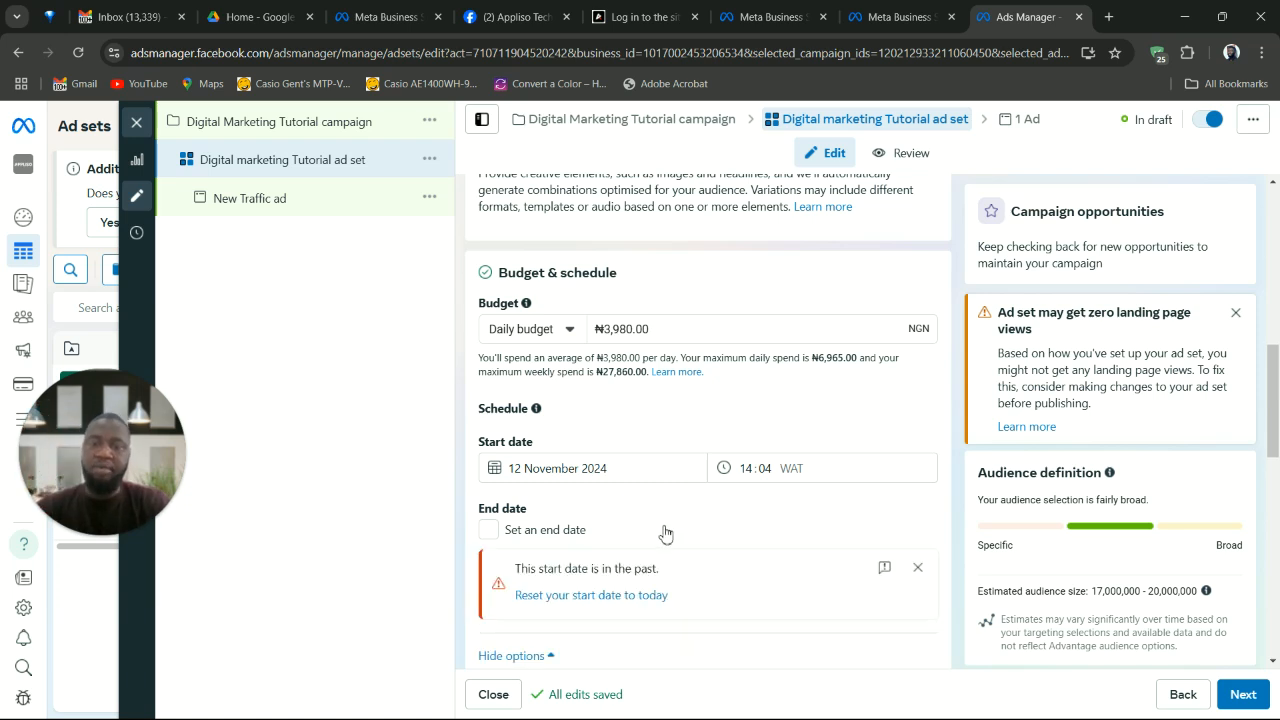
left_click(488, 530)
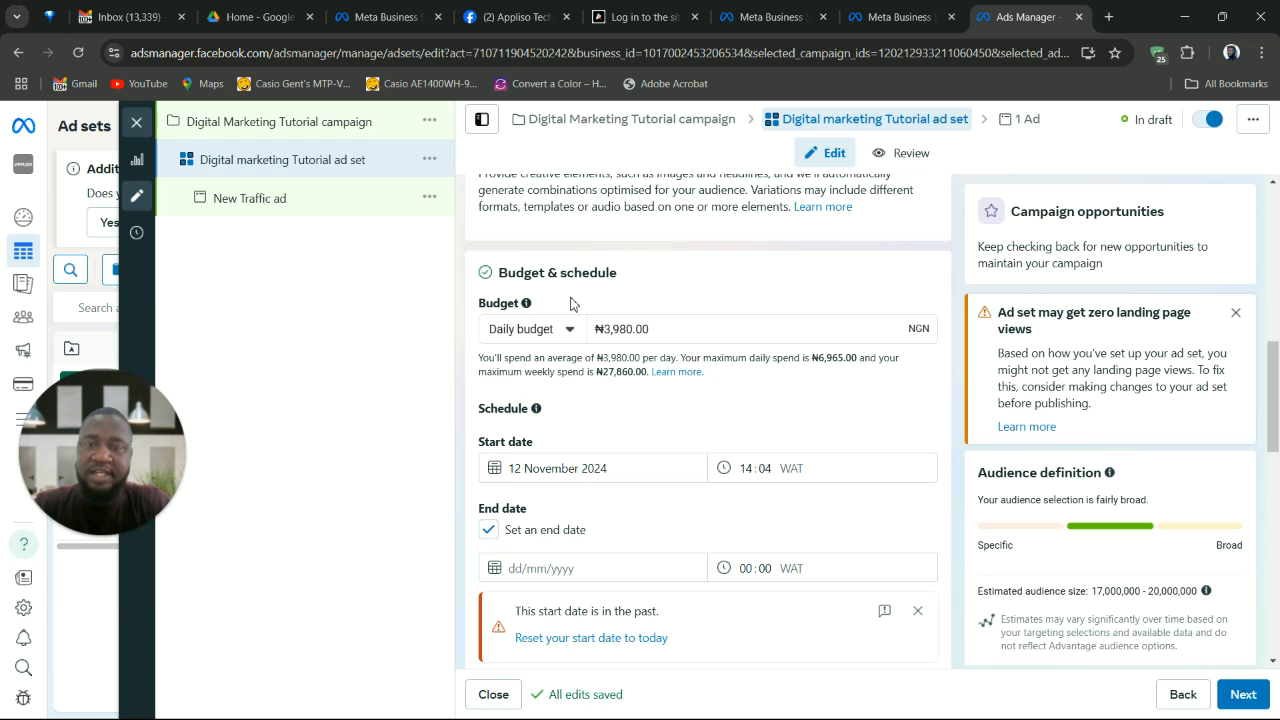
left_click(568, 330)
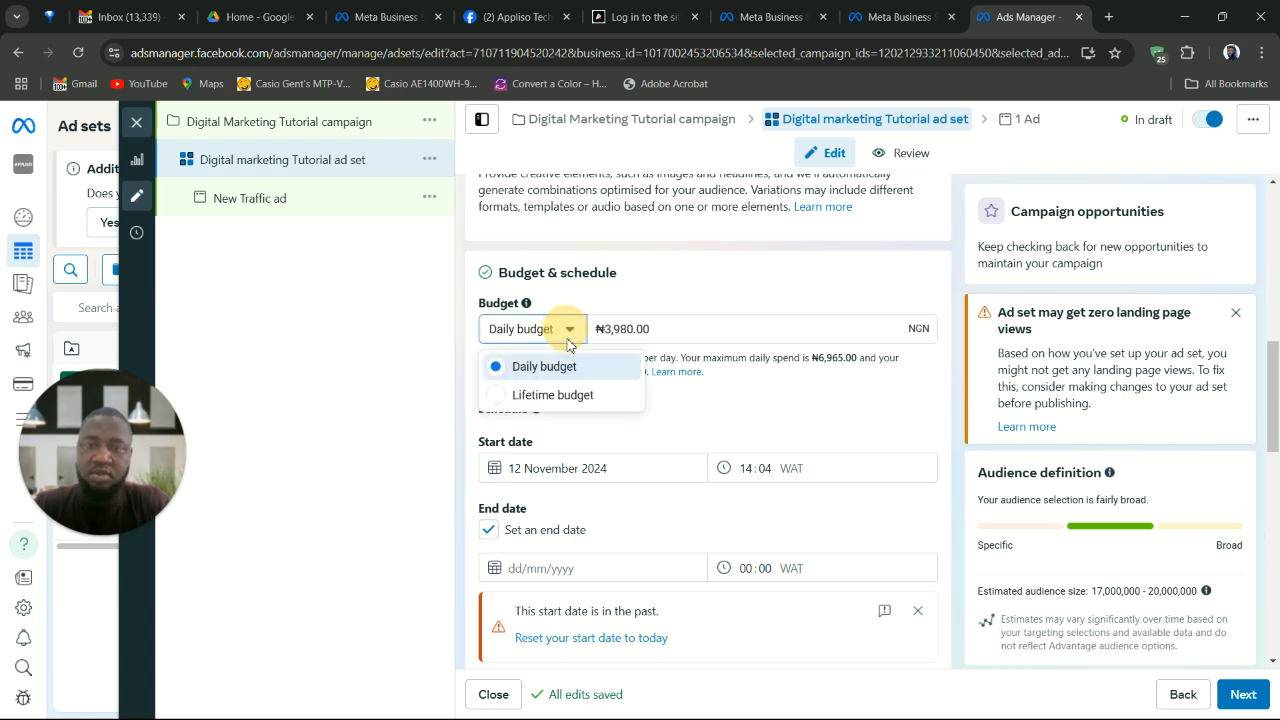
left_click(597, 393)
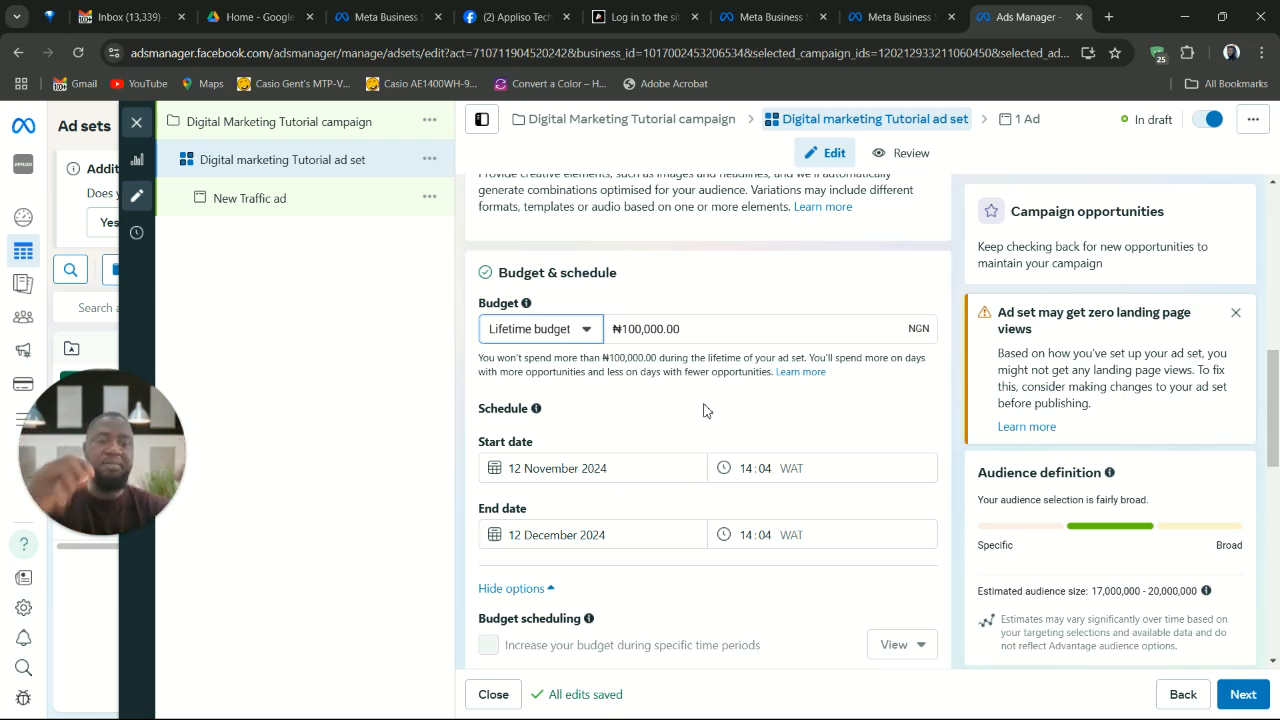
Step: Set the ad set's end date to 26 November 2024 and reset its start date to today
scroll(1048, 538, "down", 1)
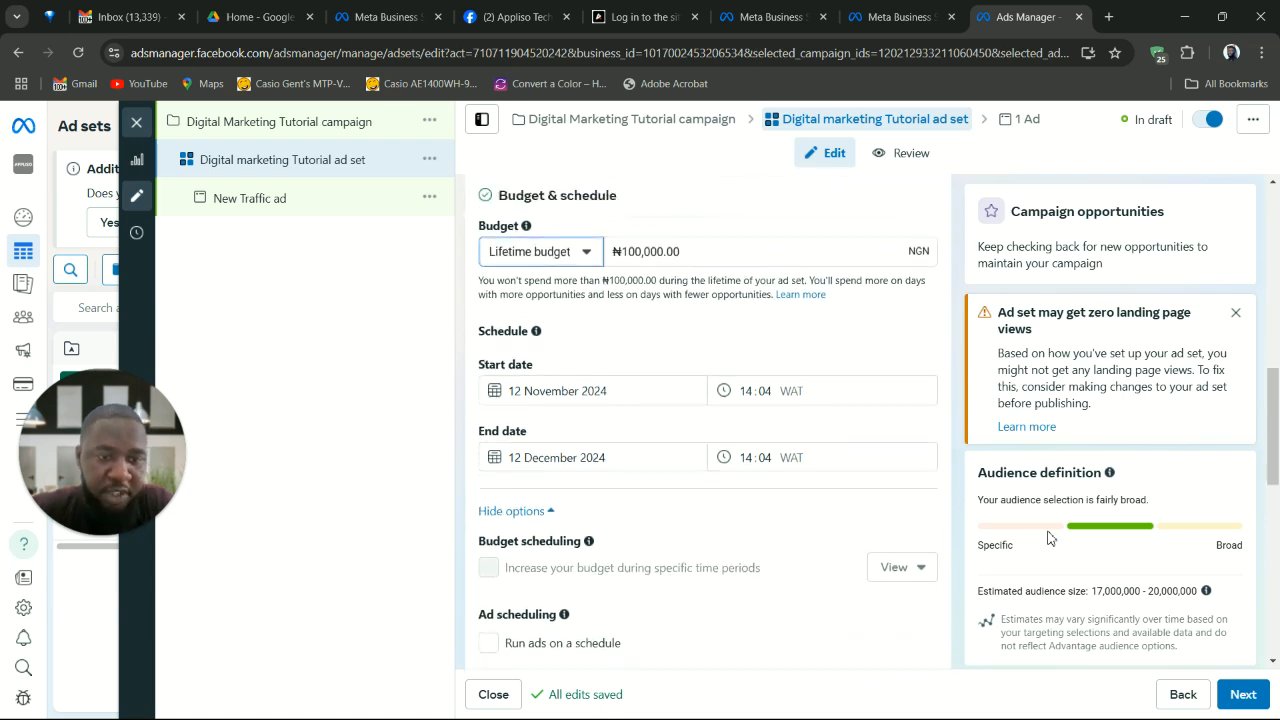
scroll(1048, 538, "up", 1)
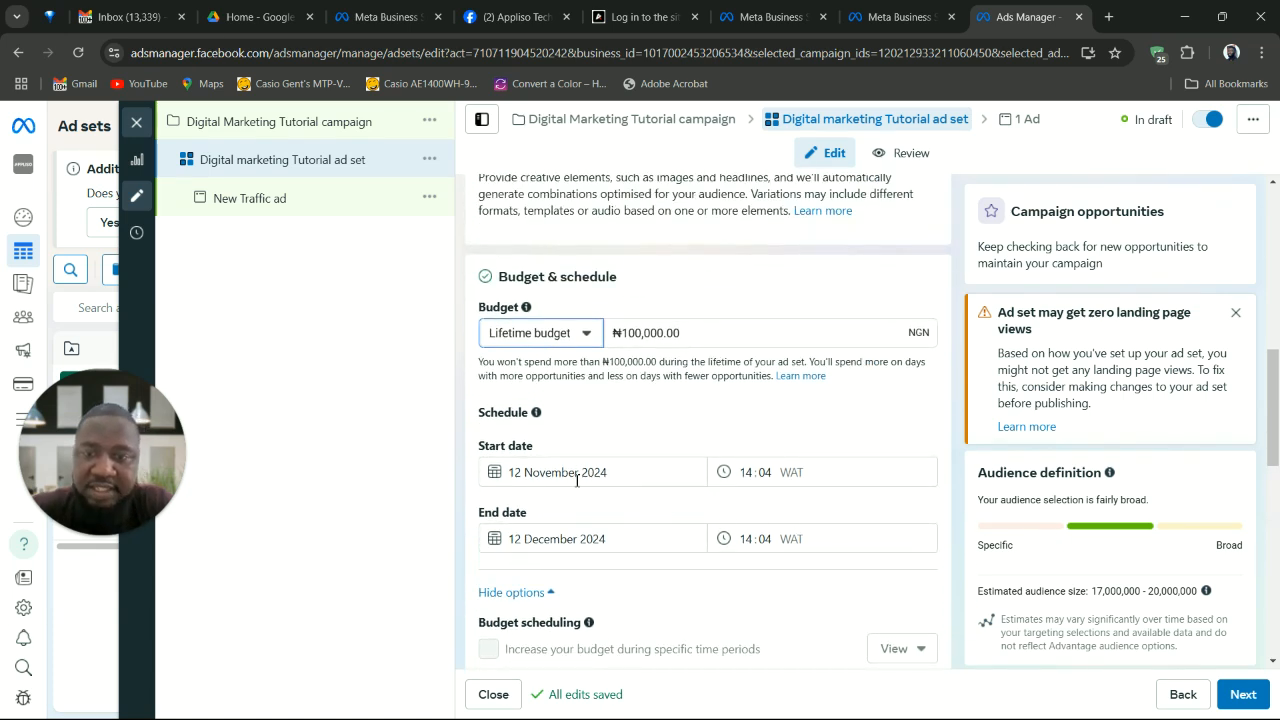
left_click(532, 541)
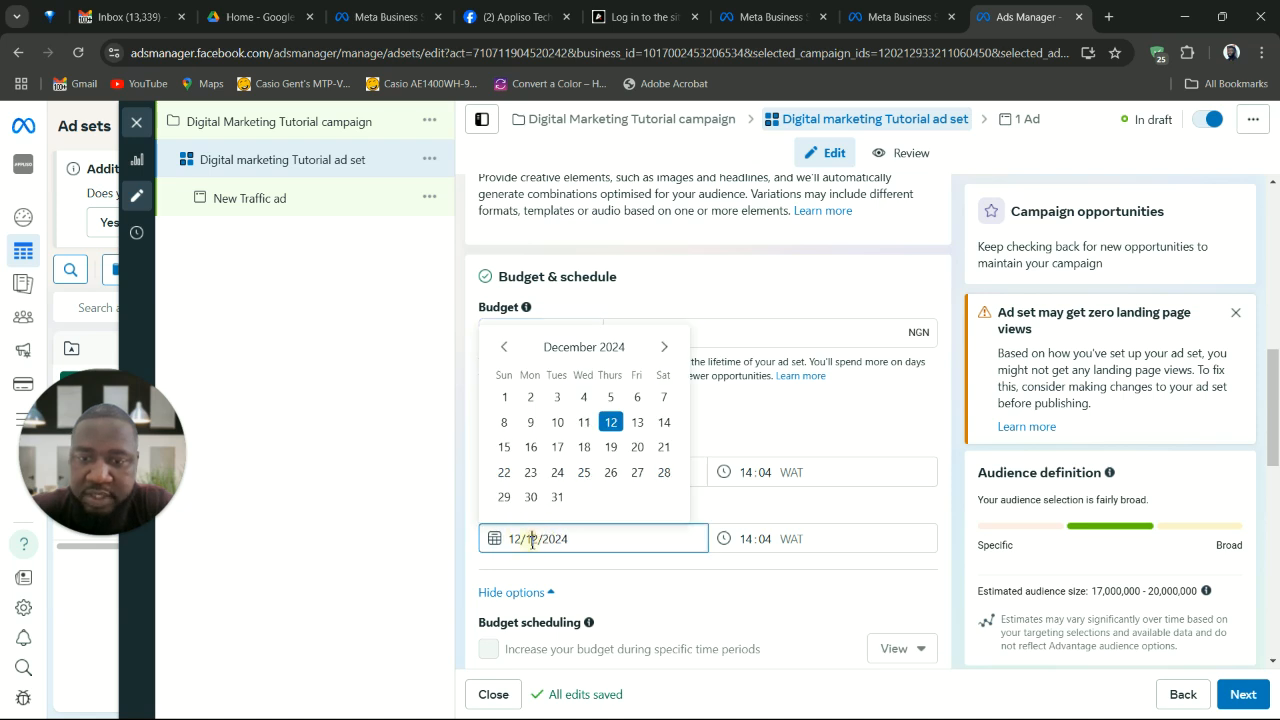
left_click(506, 350)
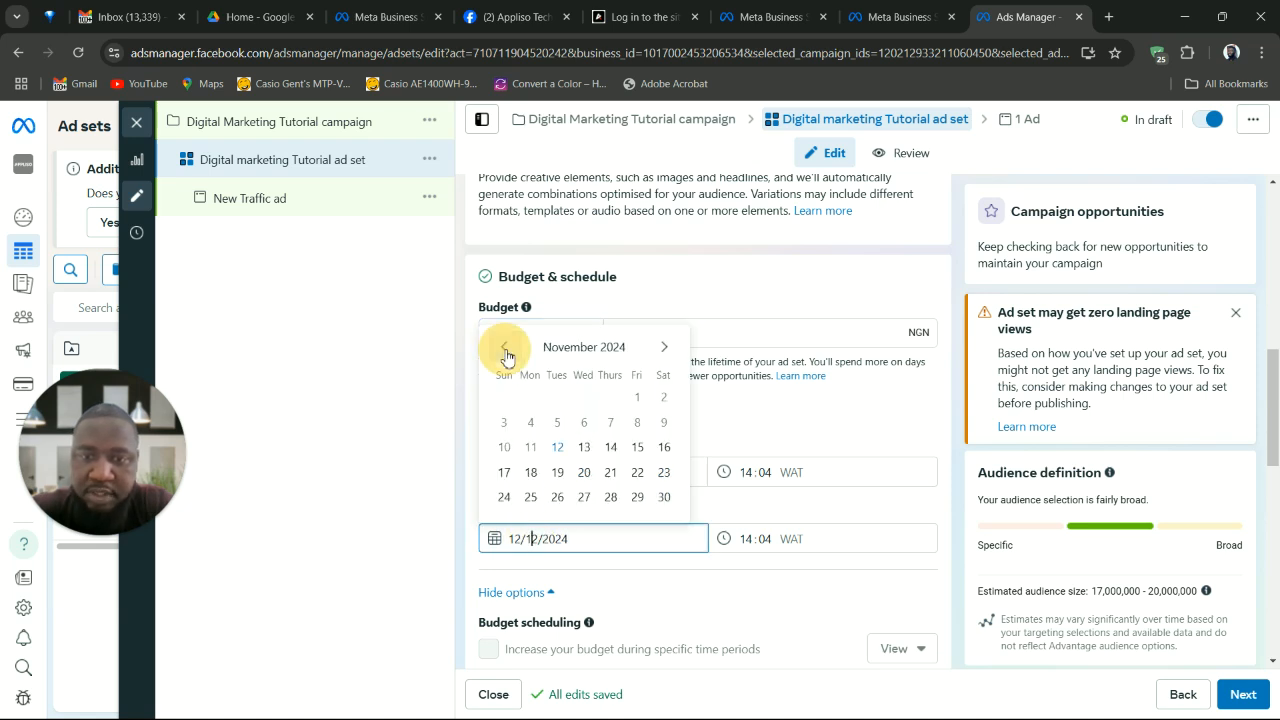
left_click(559, 497)
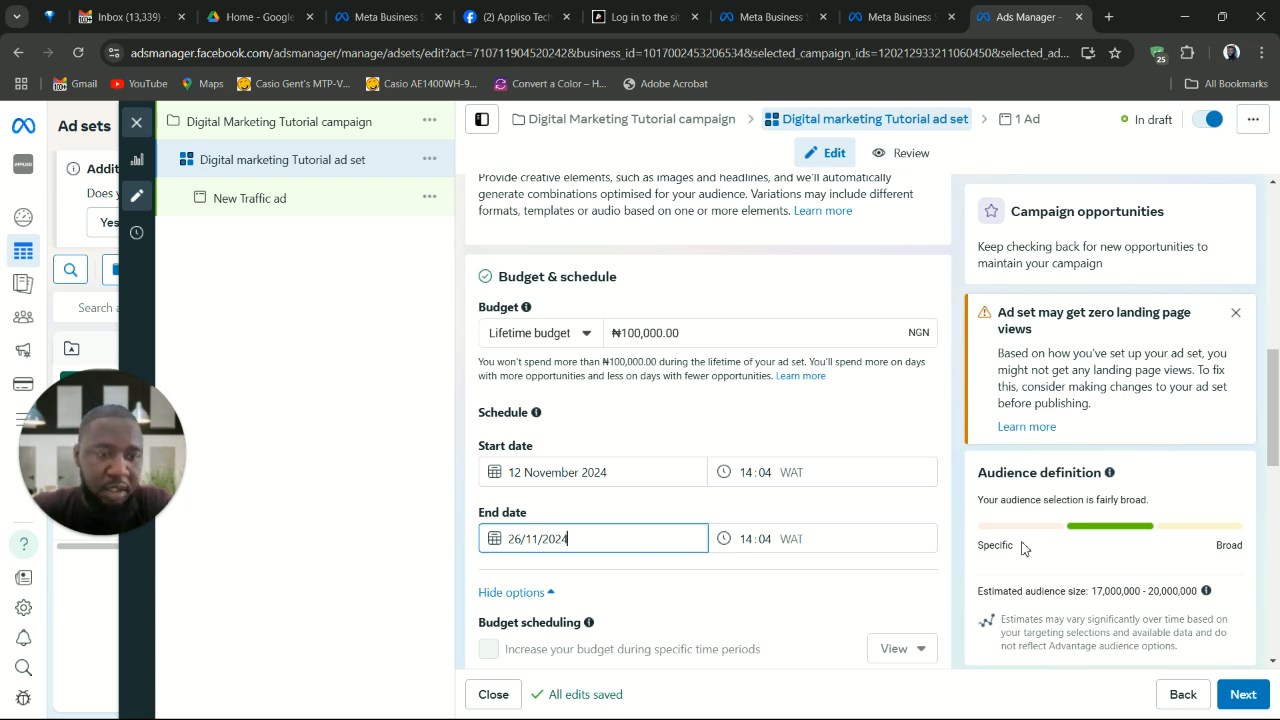
scroll(1094, 563, "down", 1)
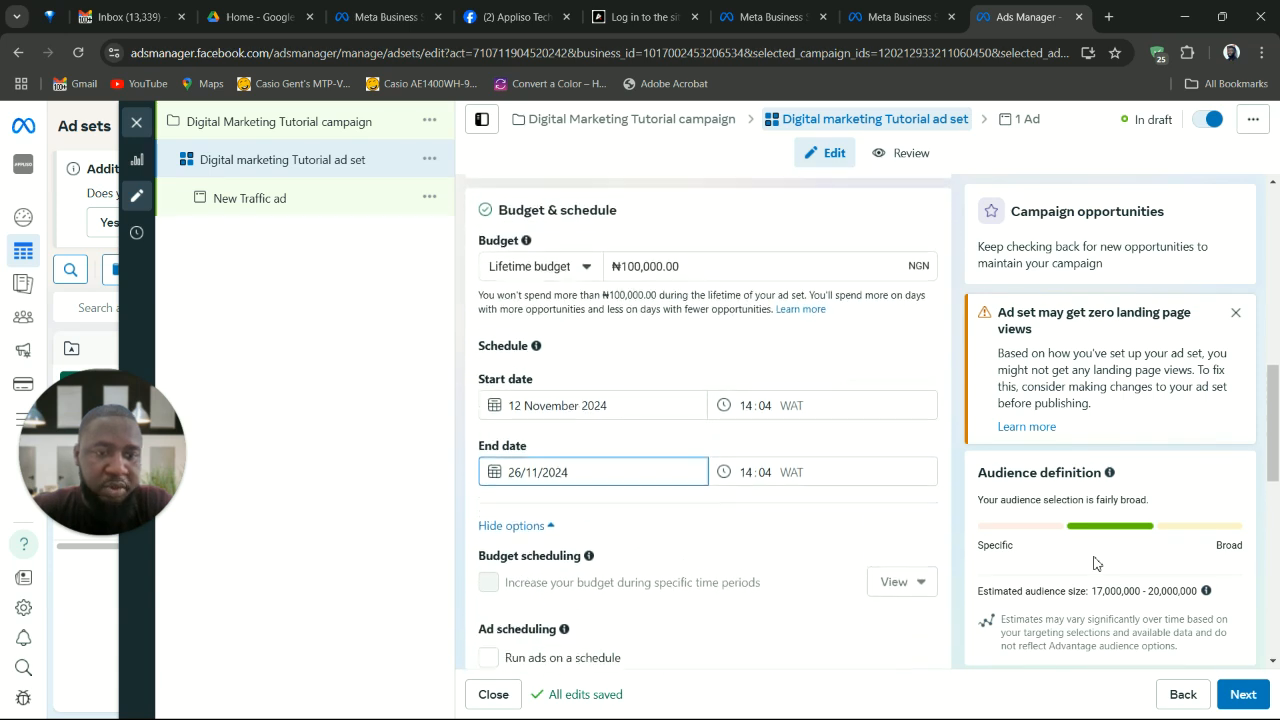
scroll(1094, 563, "down", 1)
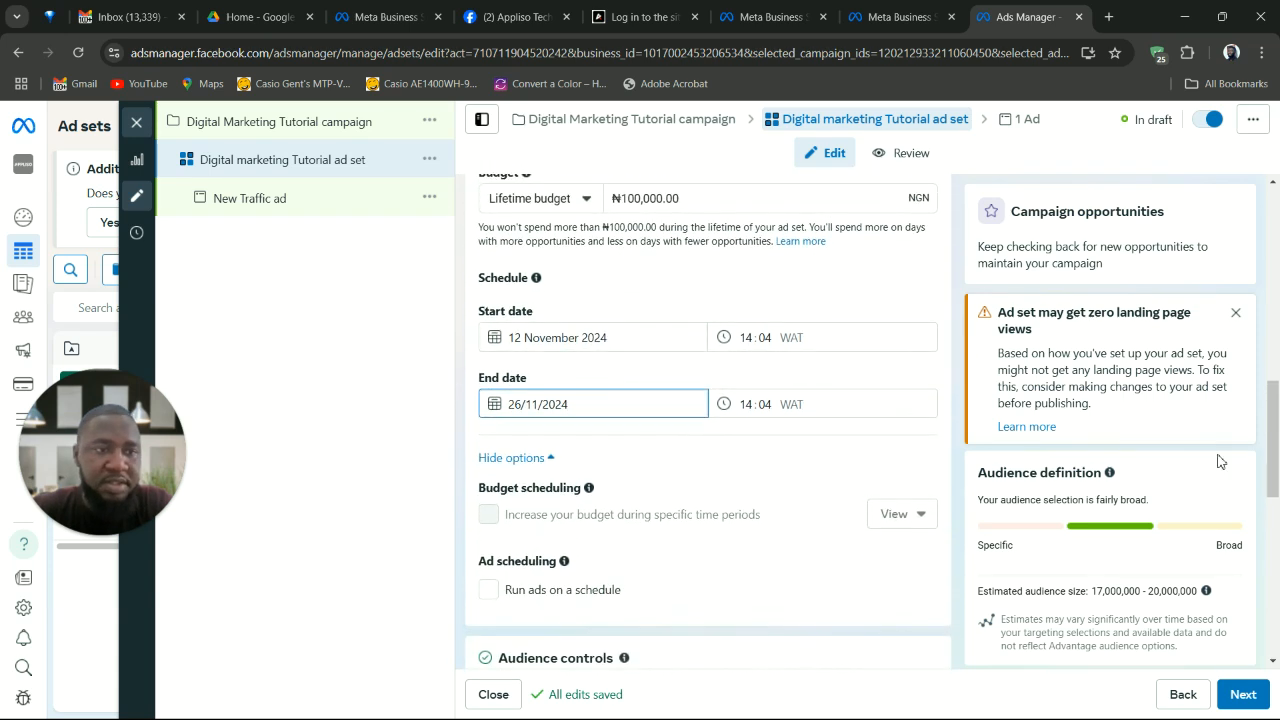
left_click(1232, 295)
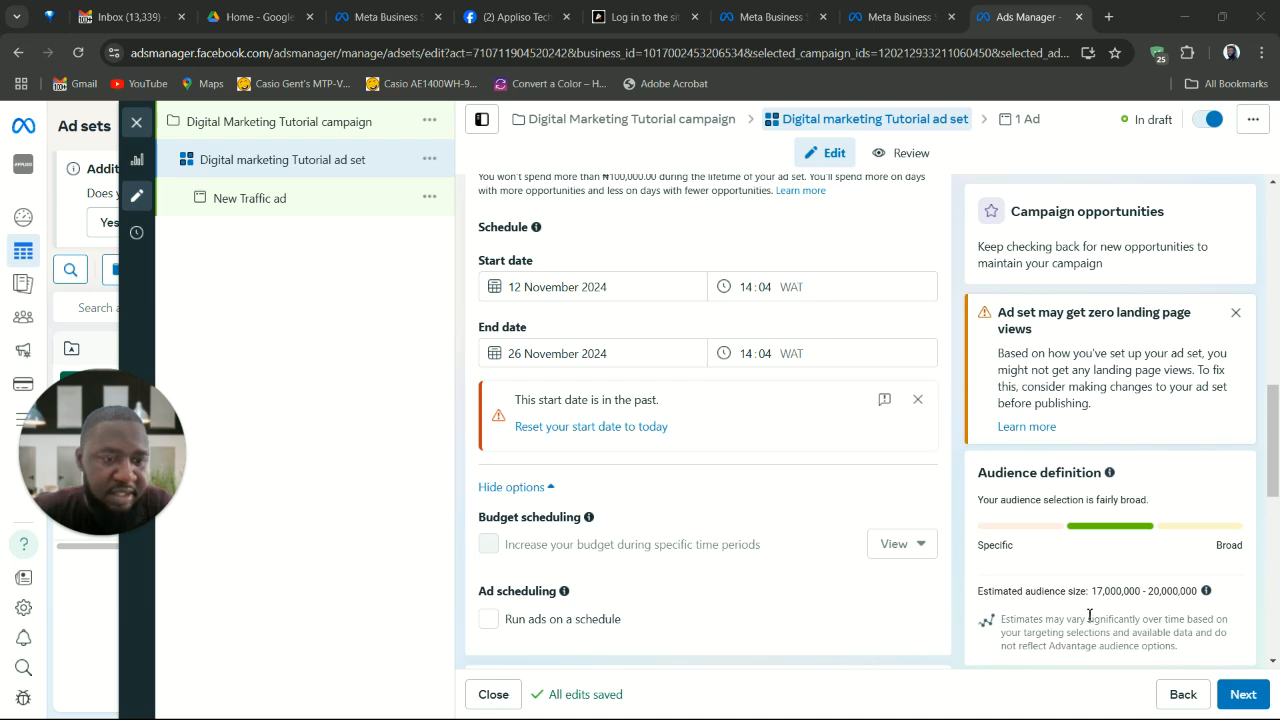
left_click_drag(1096, 594, 1204, 594)
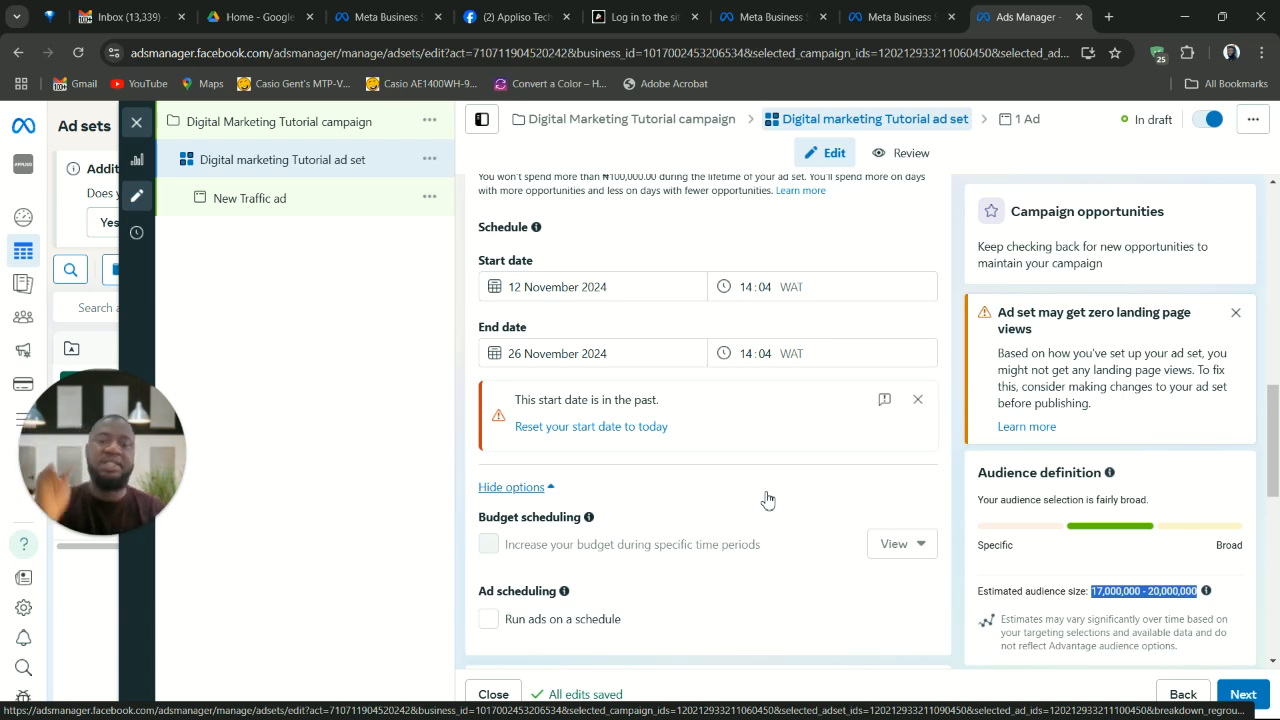
left_click(625, 428)
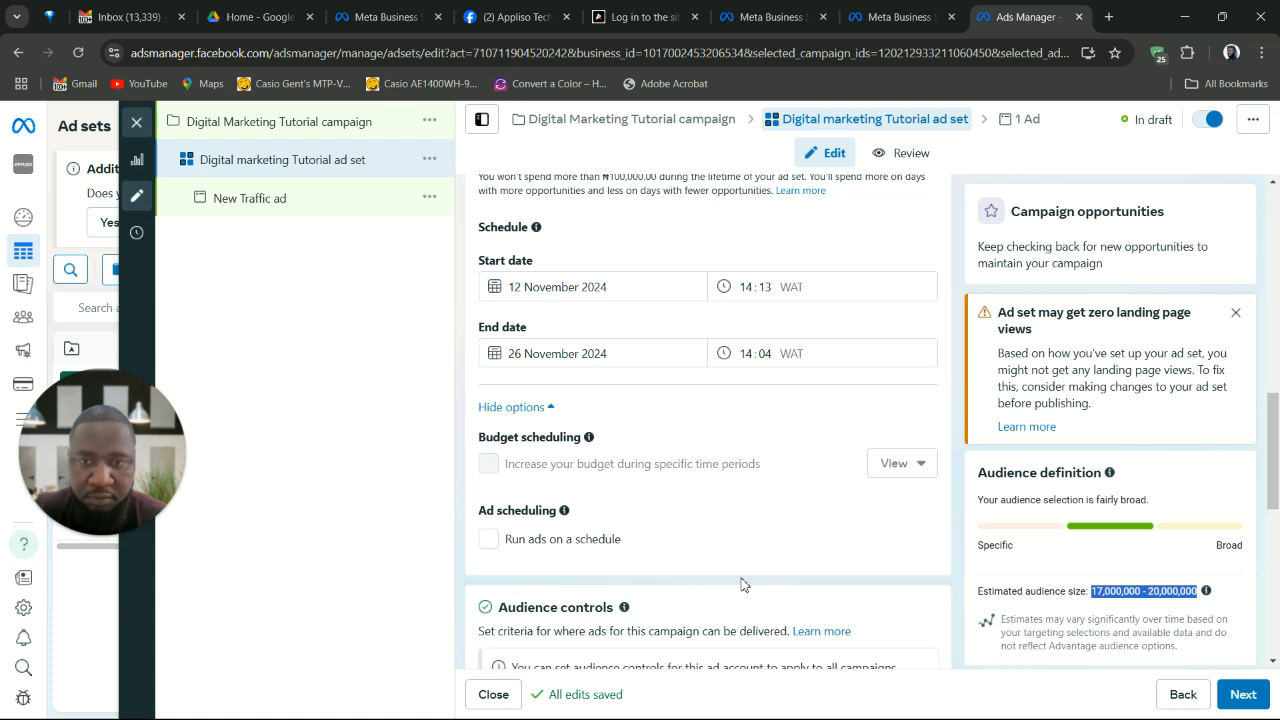
Step: Try the option to run ads on a schedule under Ad scheduling and turn it off again
scroll(741, 584, "down", 1)
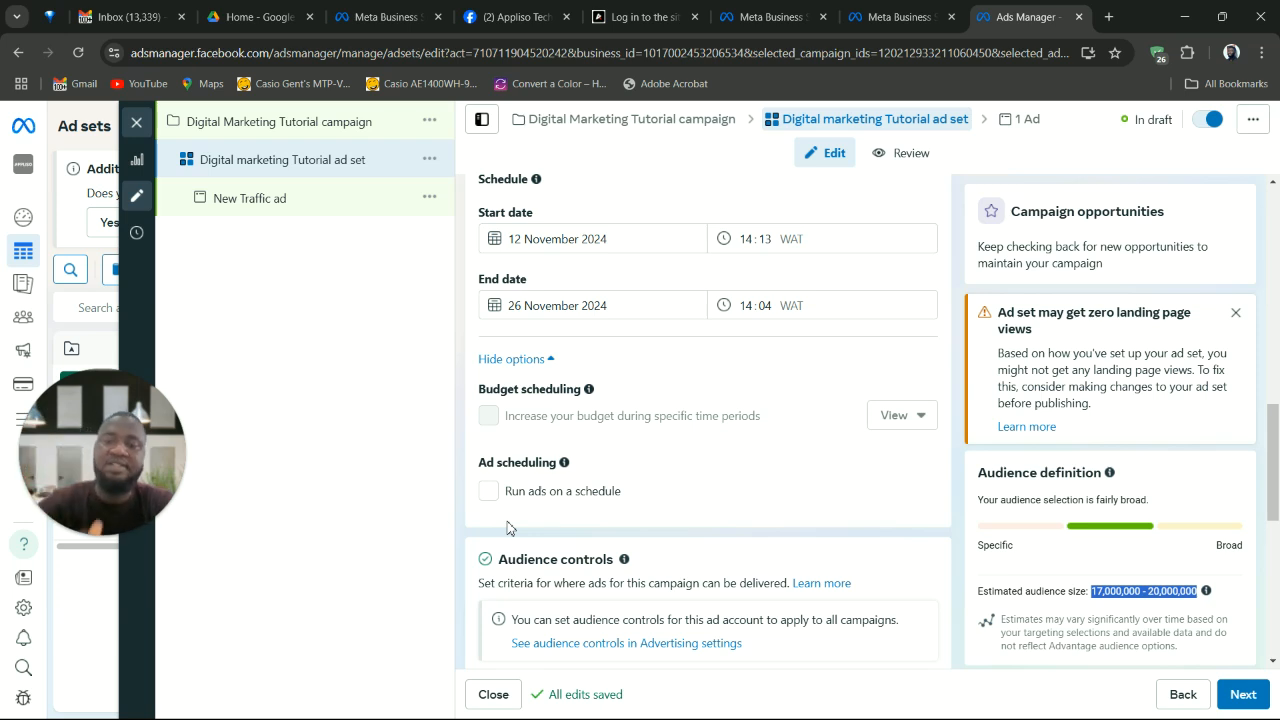
scroll(757, 523, "down", 2)
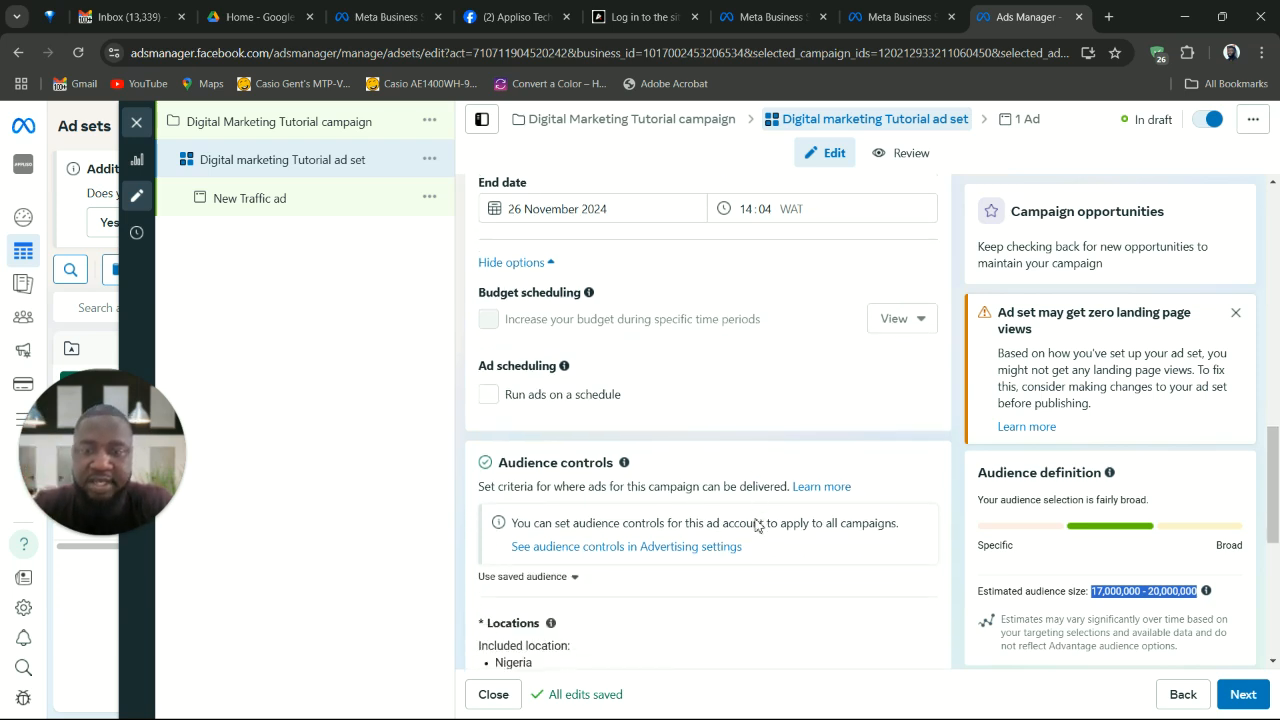
left_click(489, 350)
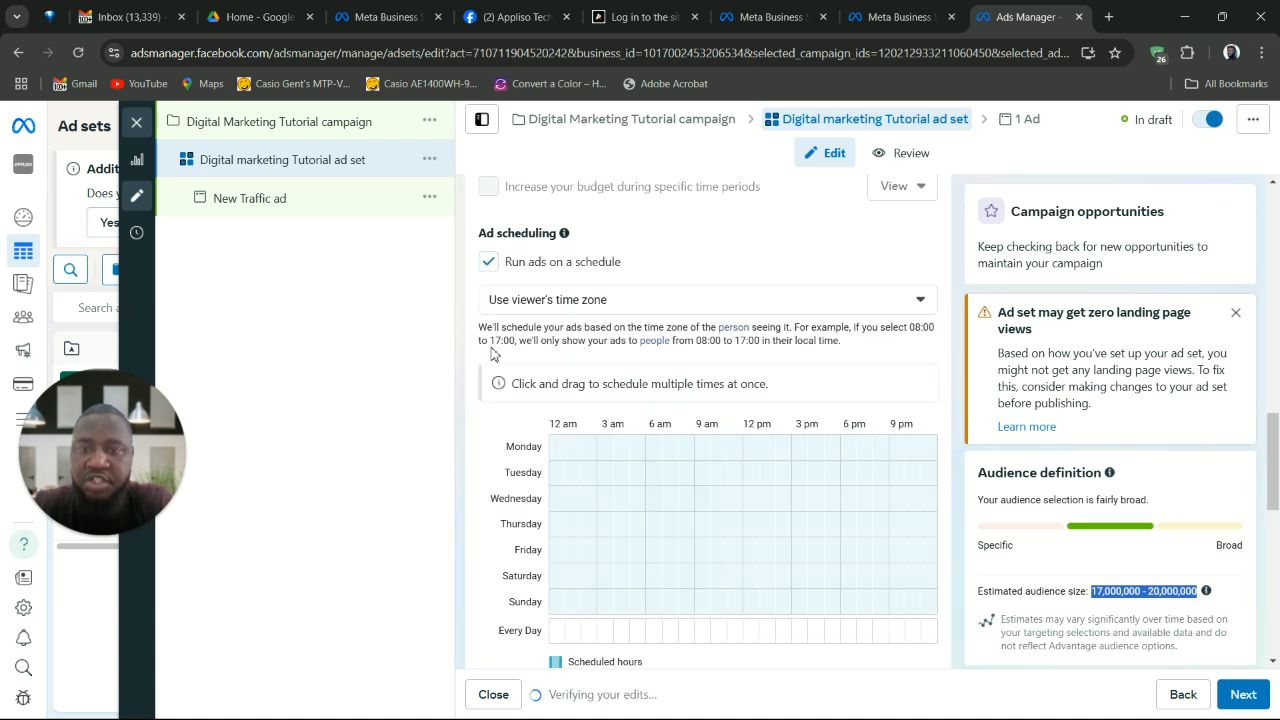
left_click(488, 261)
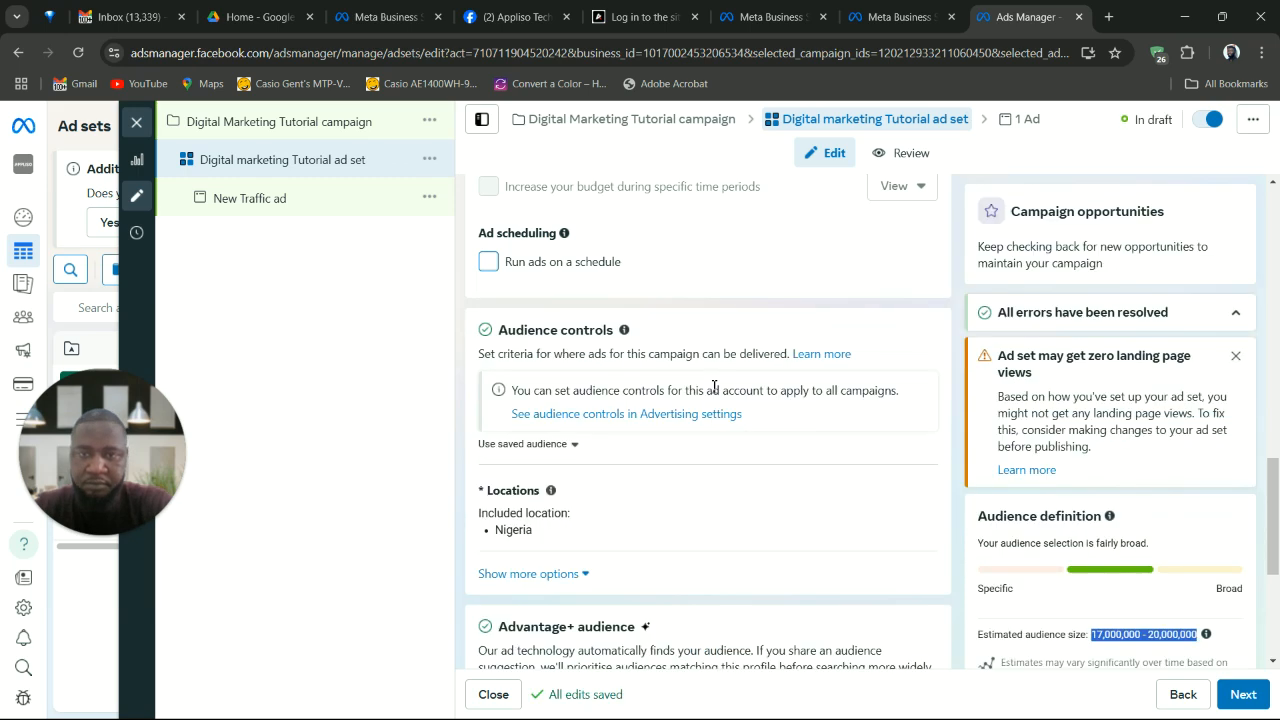
Step: Open the audience locations for editing and remove Nigeria from the included locations
scroll(714, 387, "down", 2)
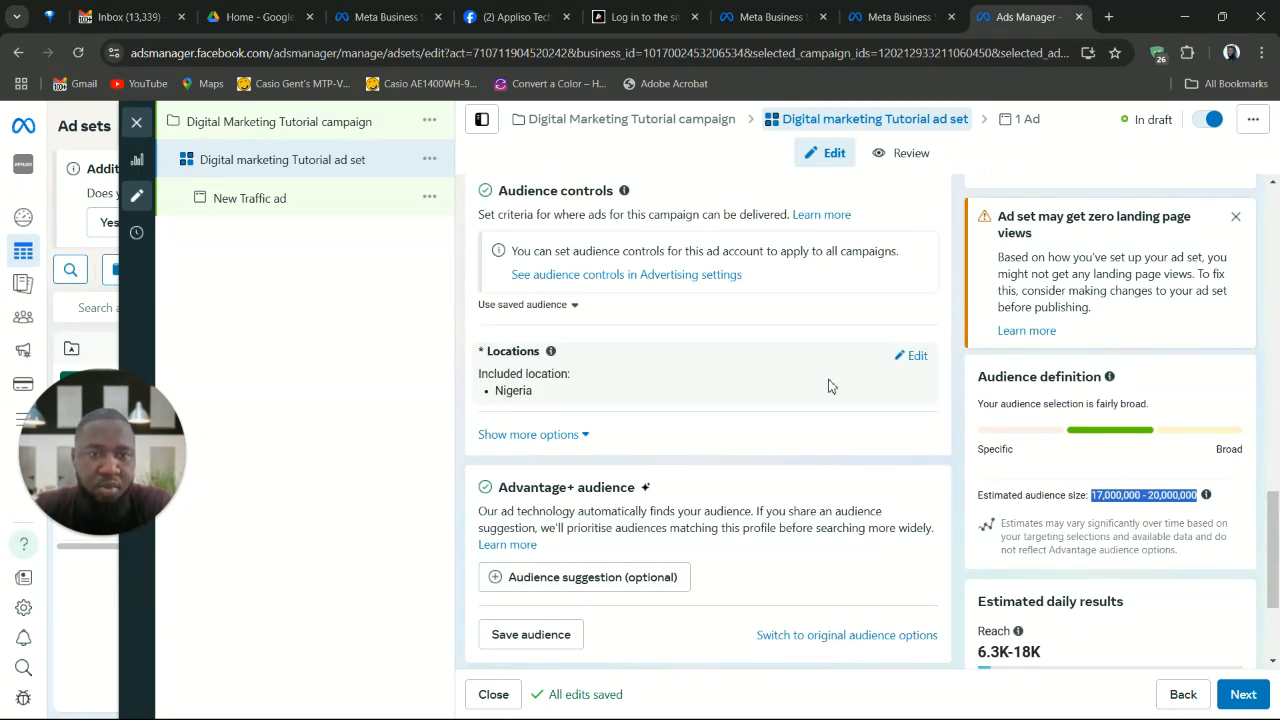
left_click(914, 357)
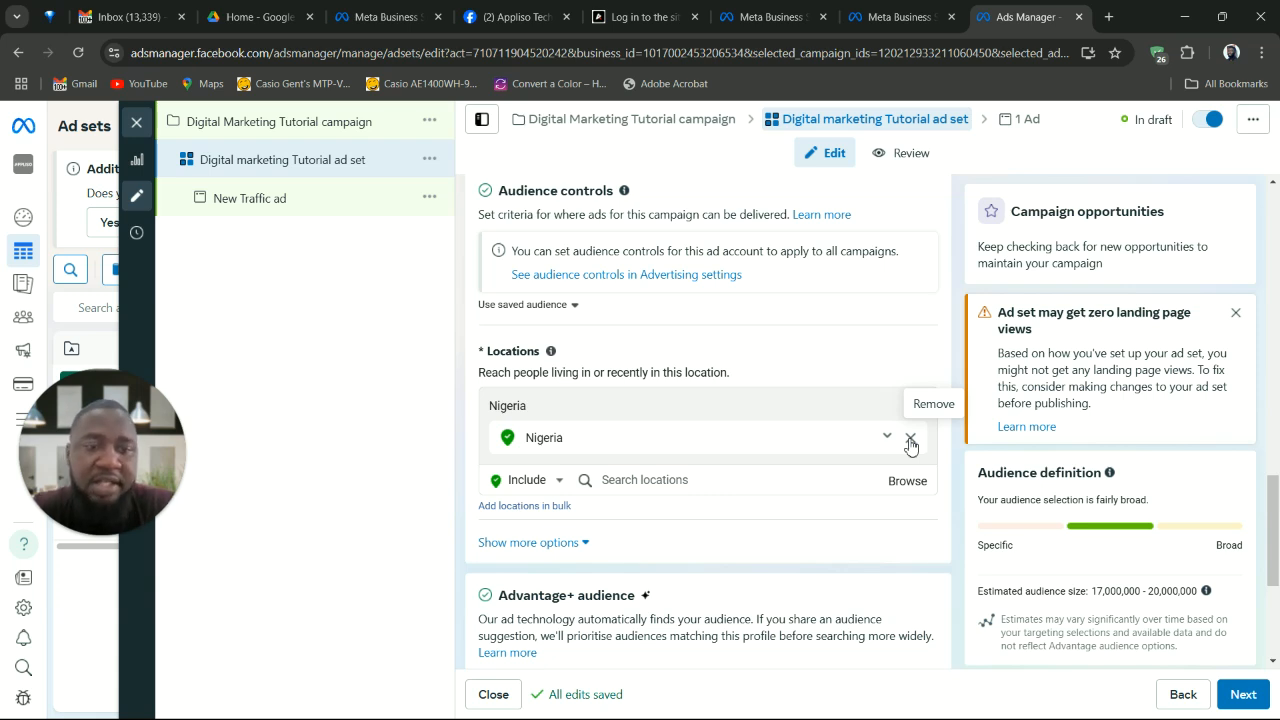
left_click(910, 440)
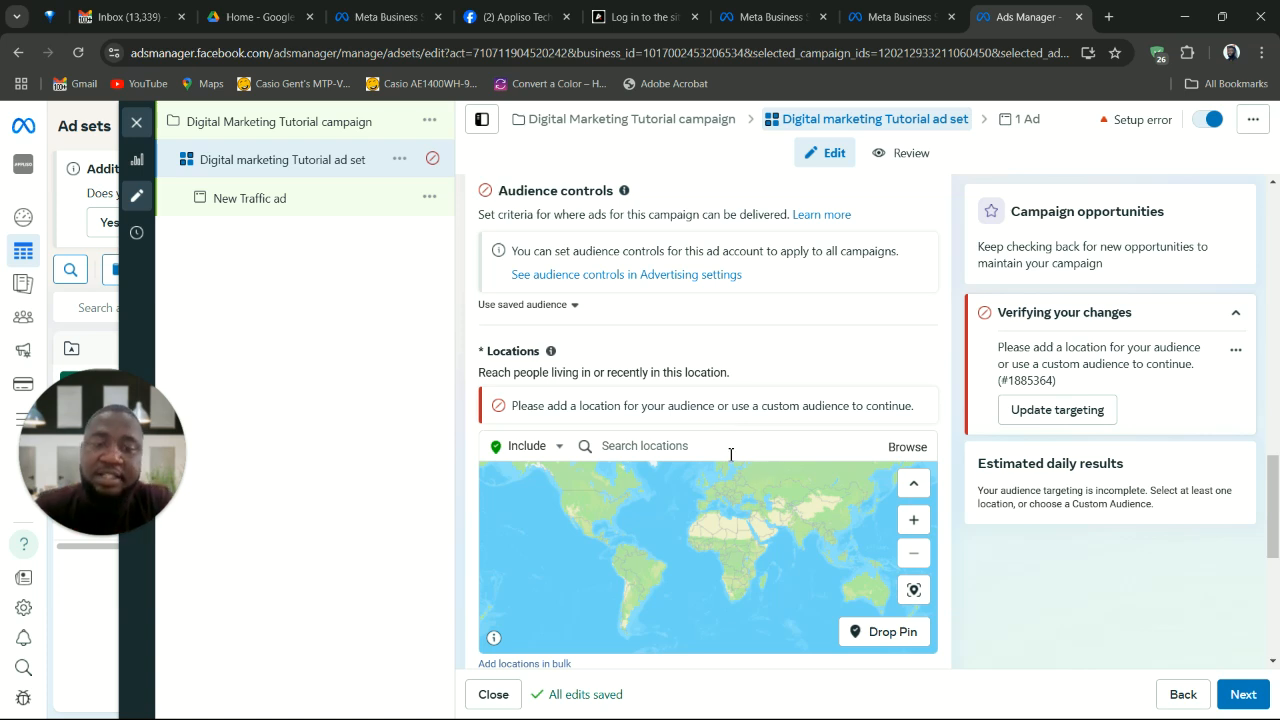
Step: Search the locations for "ikor" and include the city of Ikorodu, Lagos State, Nigeria
left_click(728, 450)
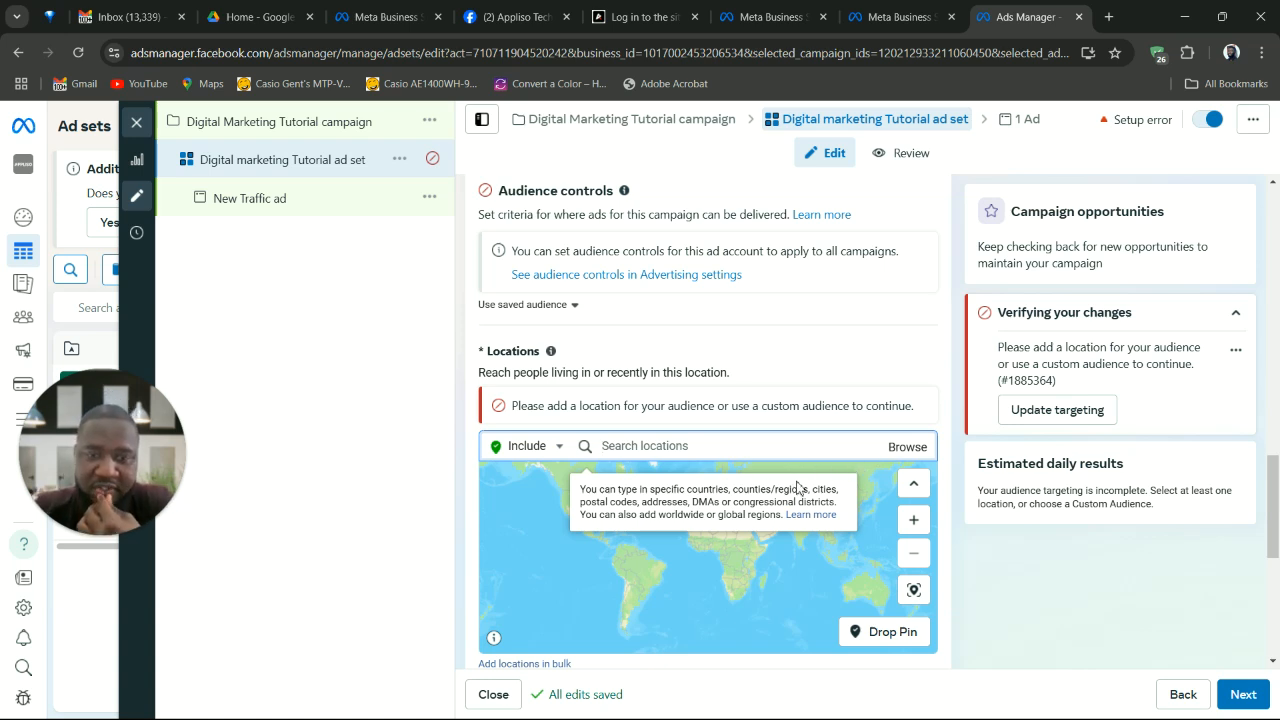
left_click(660, 445)
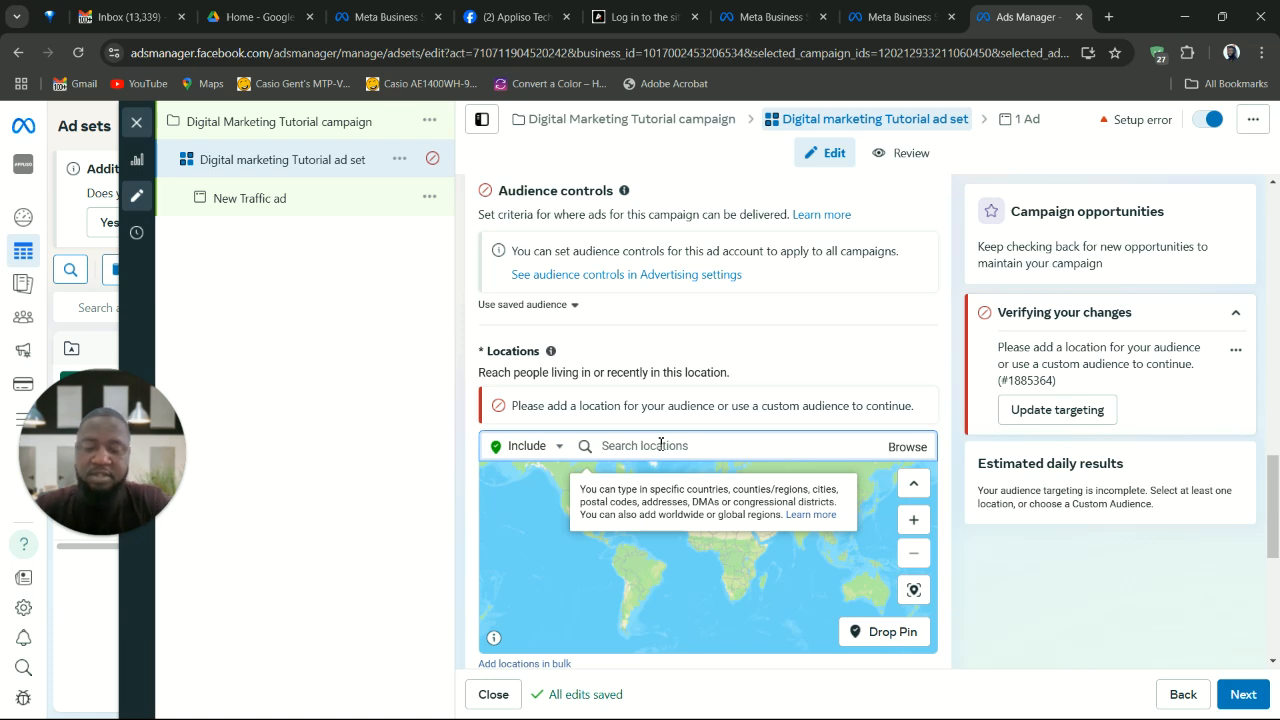
type("ikor")
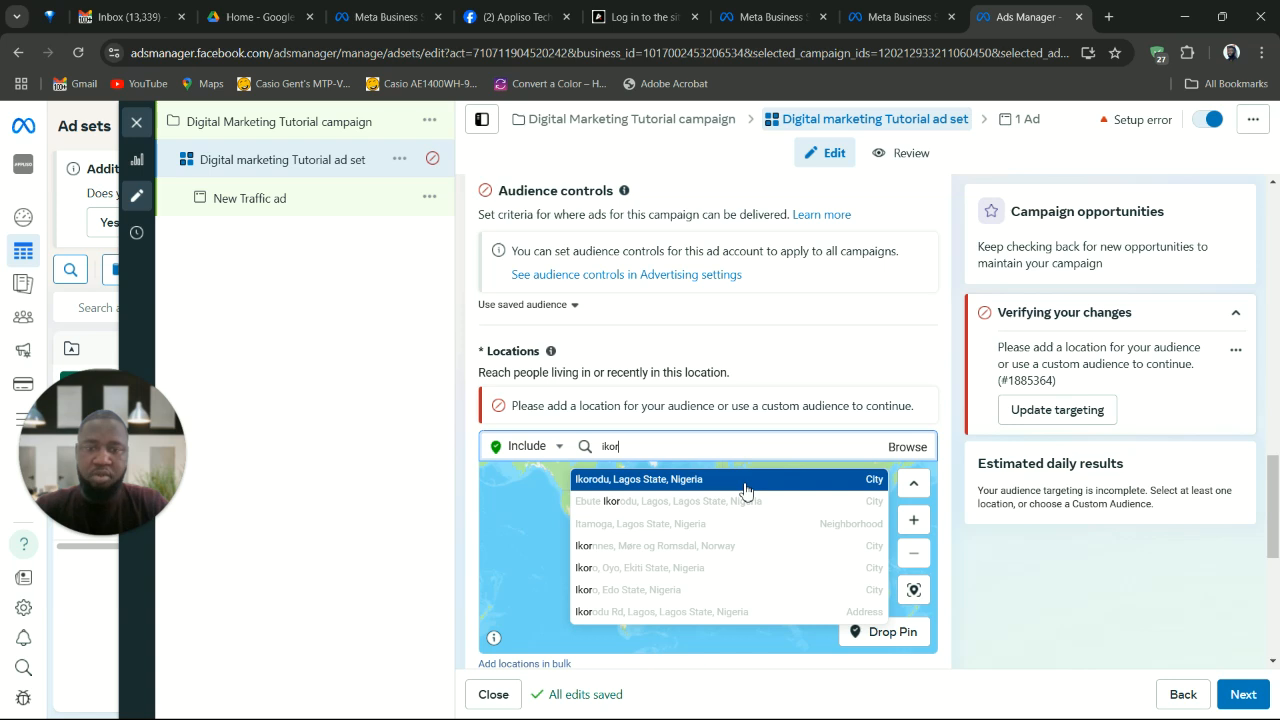
left_click(745, 480)
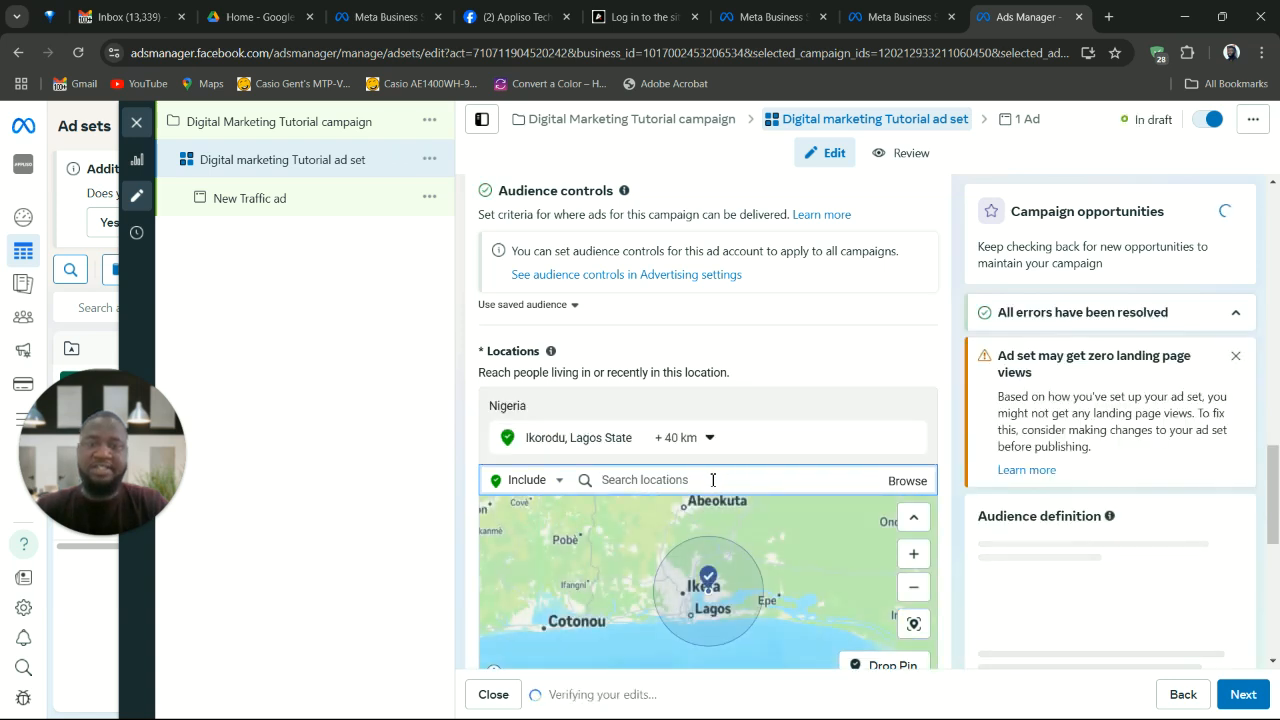
Step: Search the locations for "ikeja" and include the city of Ikeja, Lagos State, Nigeria
type("ikej")
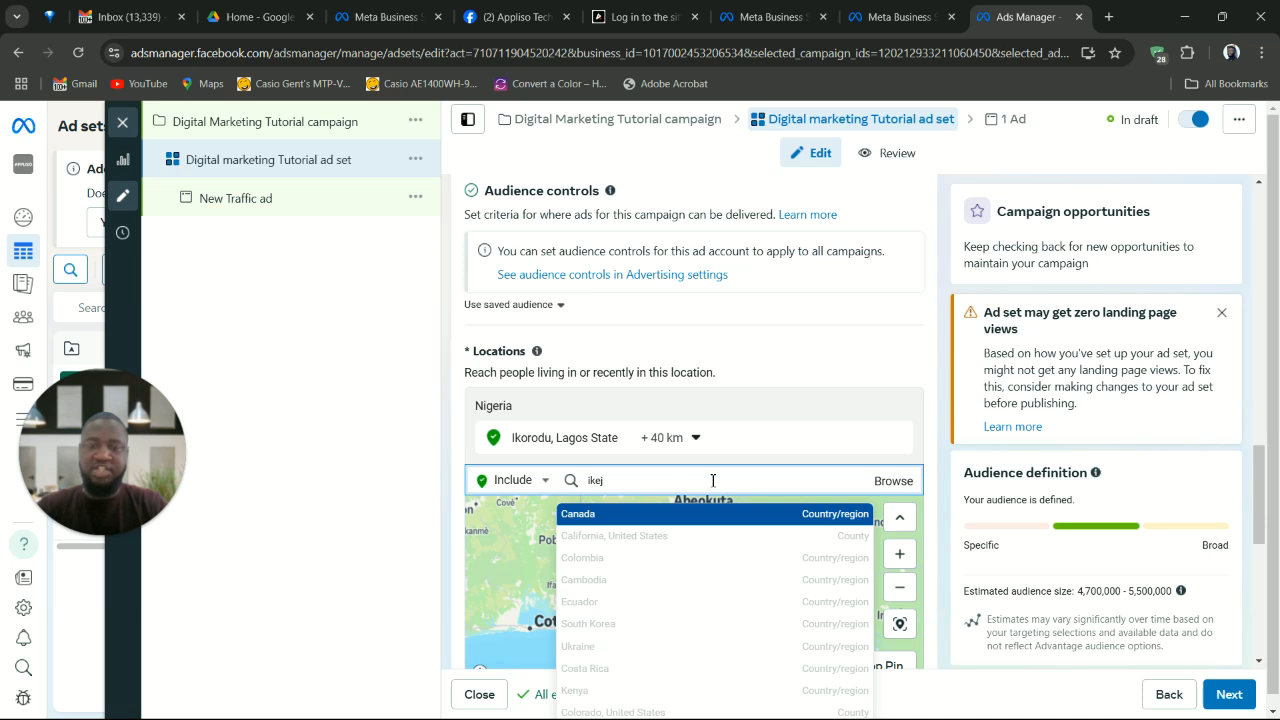
type("a")
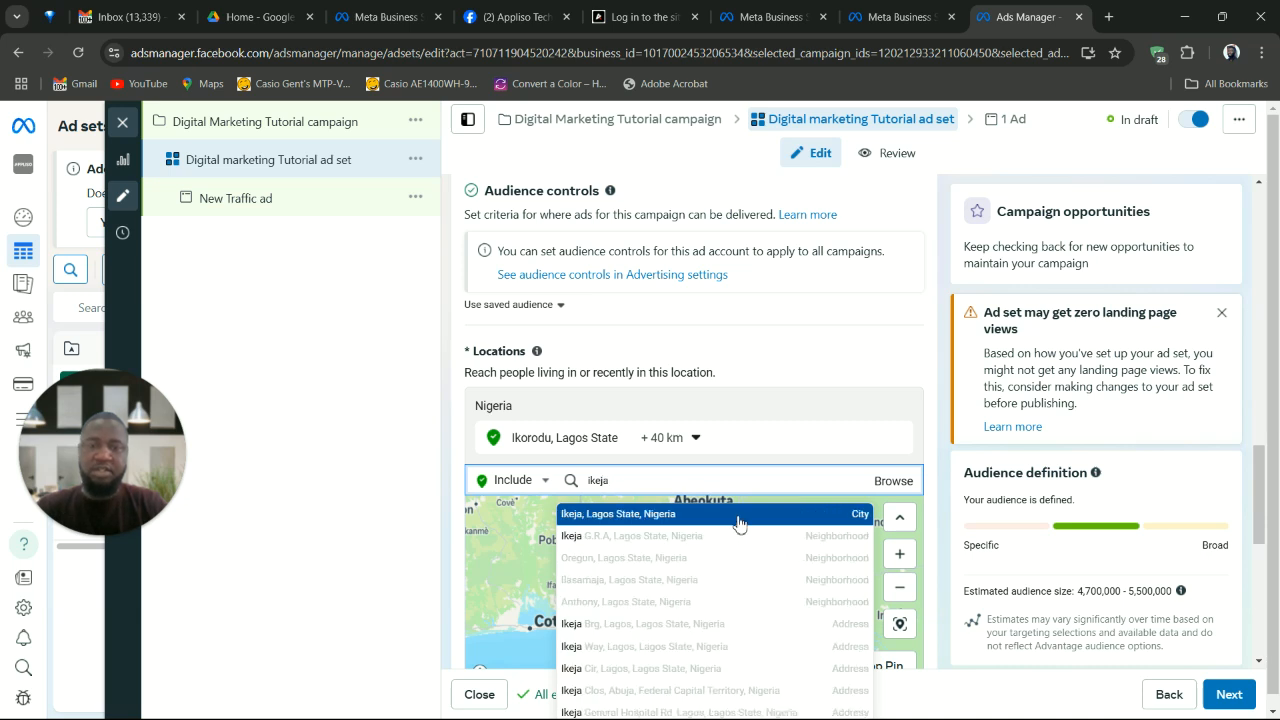
left_click(737, 514)
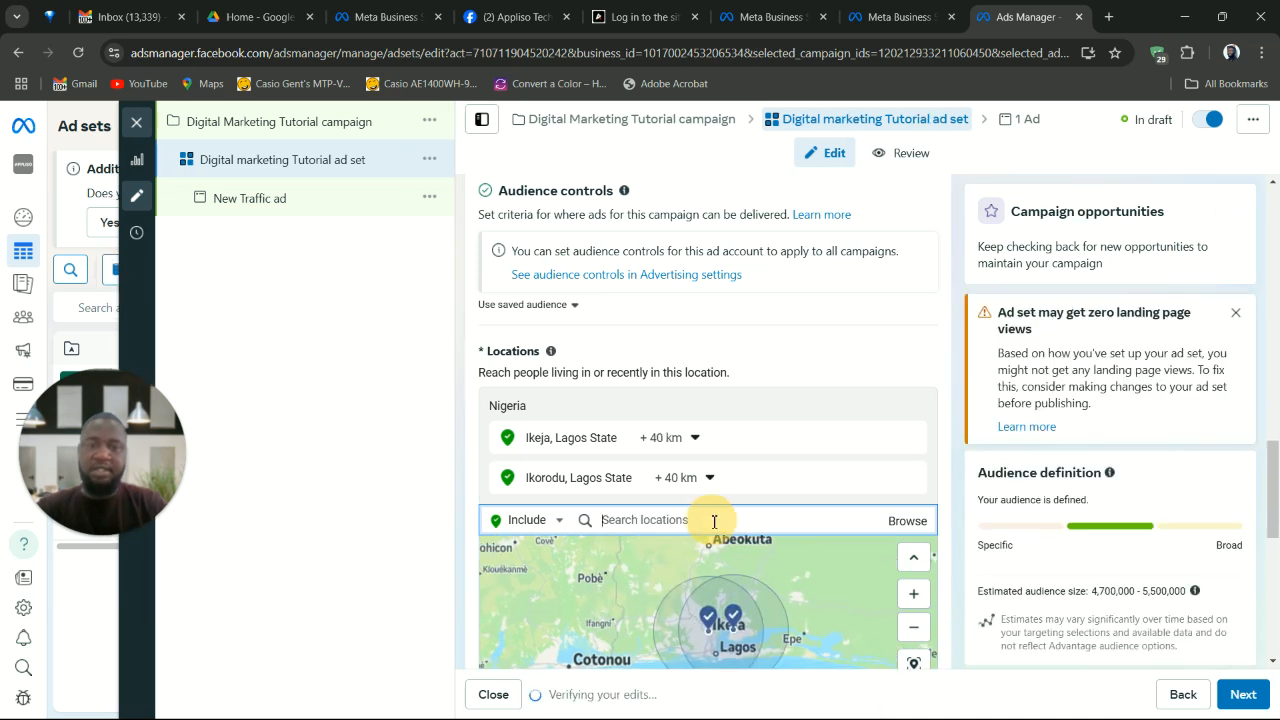
Step: Search the locations for "yaba" and "somolu" and include the Lagos State, Nigeria neighbourhoods Yaba and Shomolu
type("yaba")
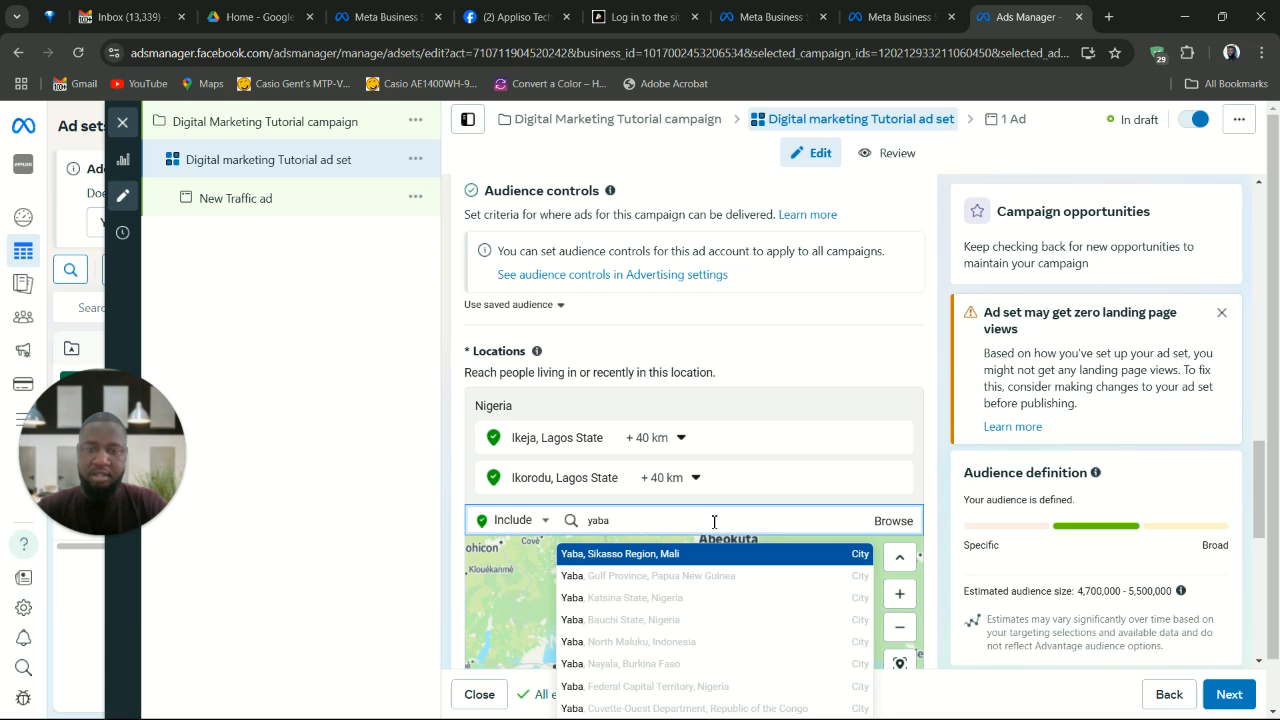
scroll(806, 662, "down", 1)
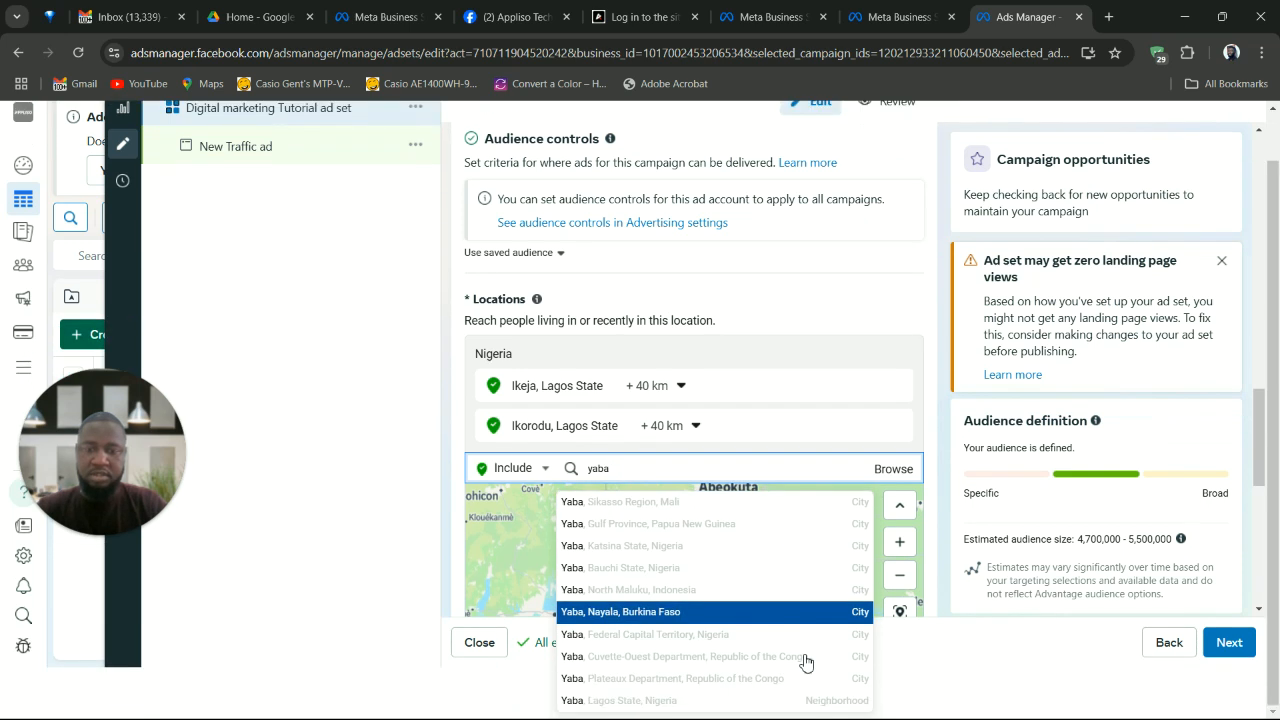
left_click(745, 703)
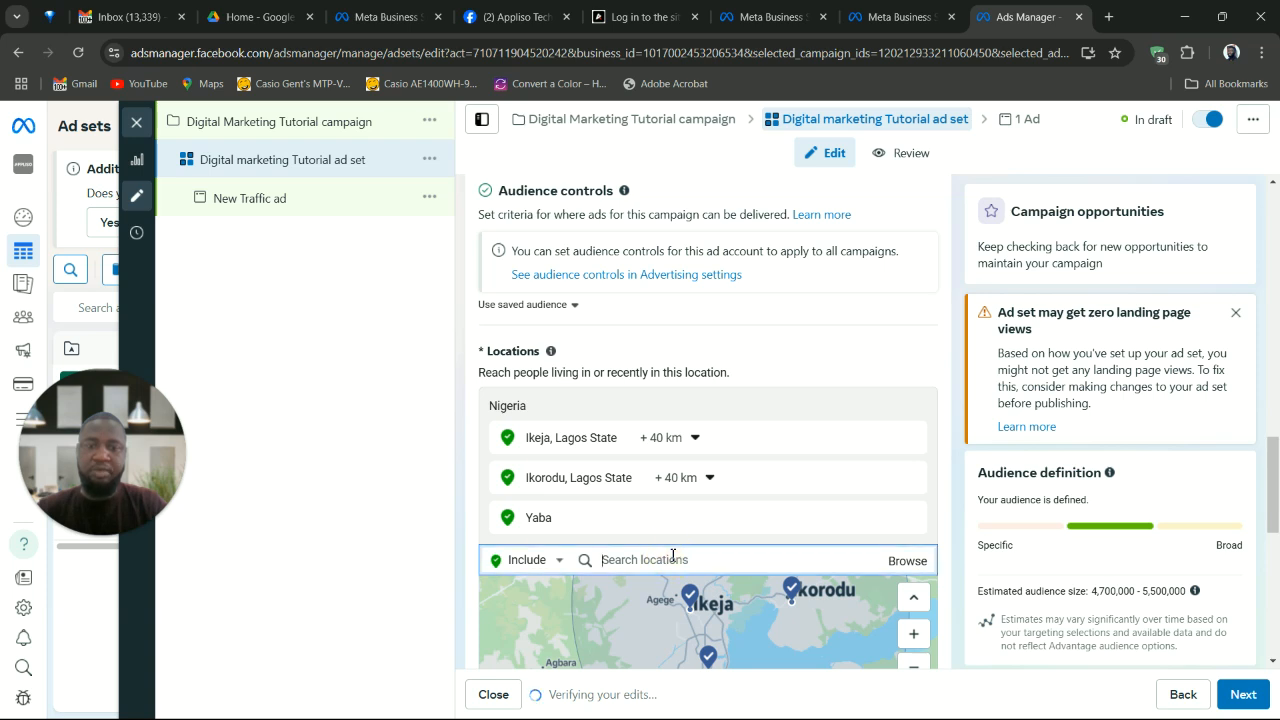
type("somolu")
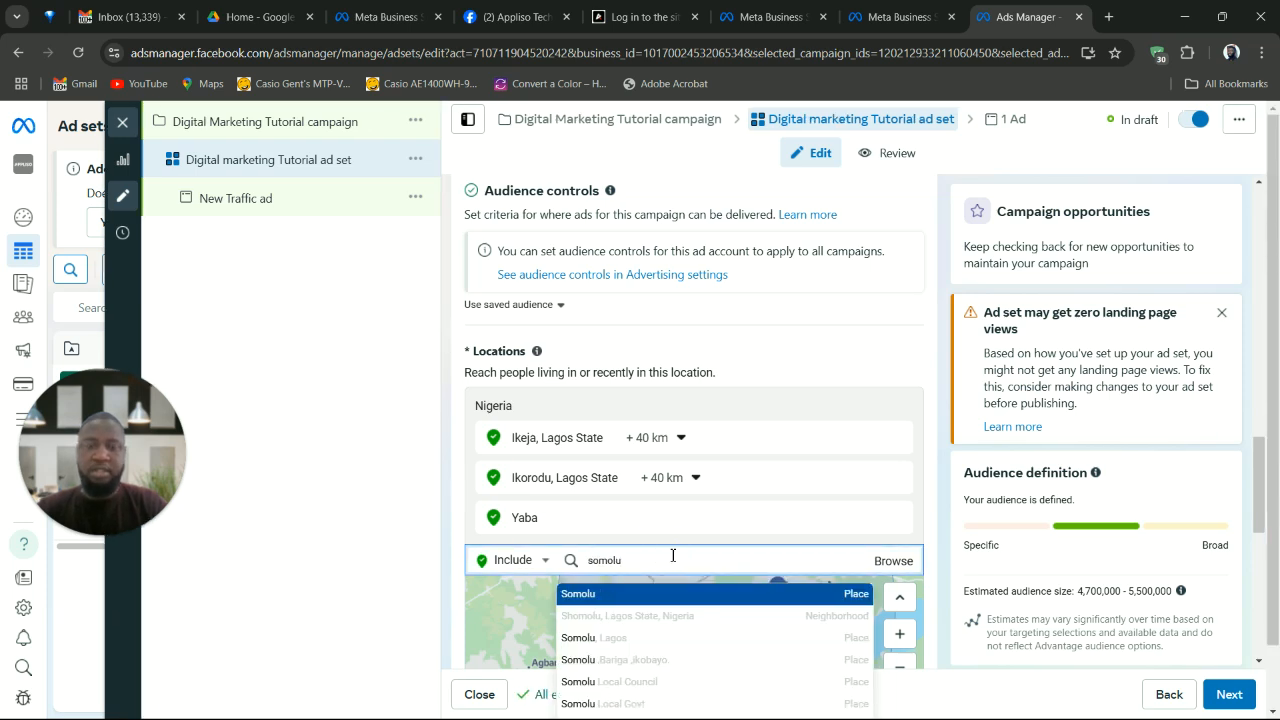
left_click(698, 616)
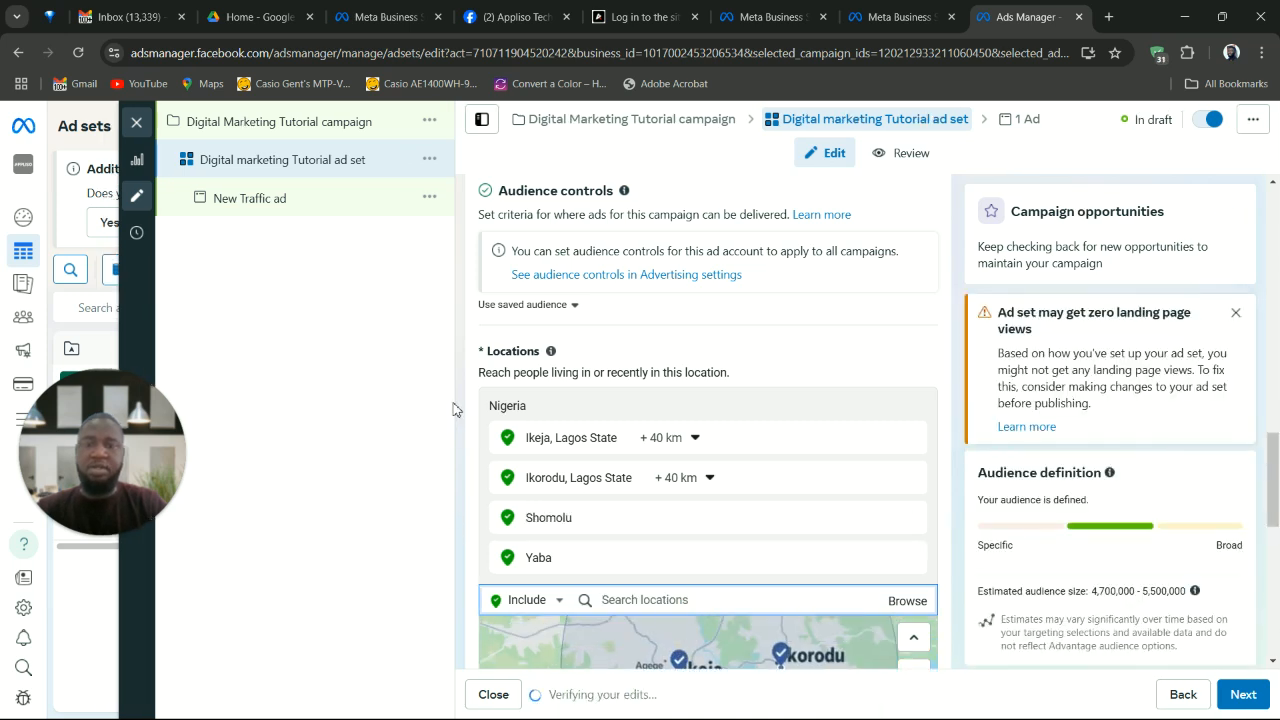
Step: Examine the location map and the estimated audience size for the included locations
scroll(532, 344, "down", 3)
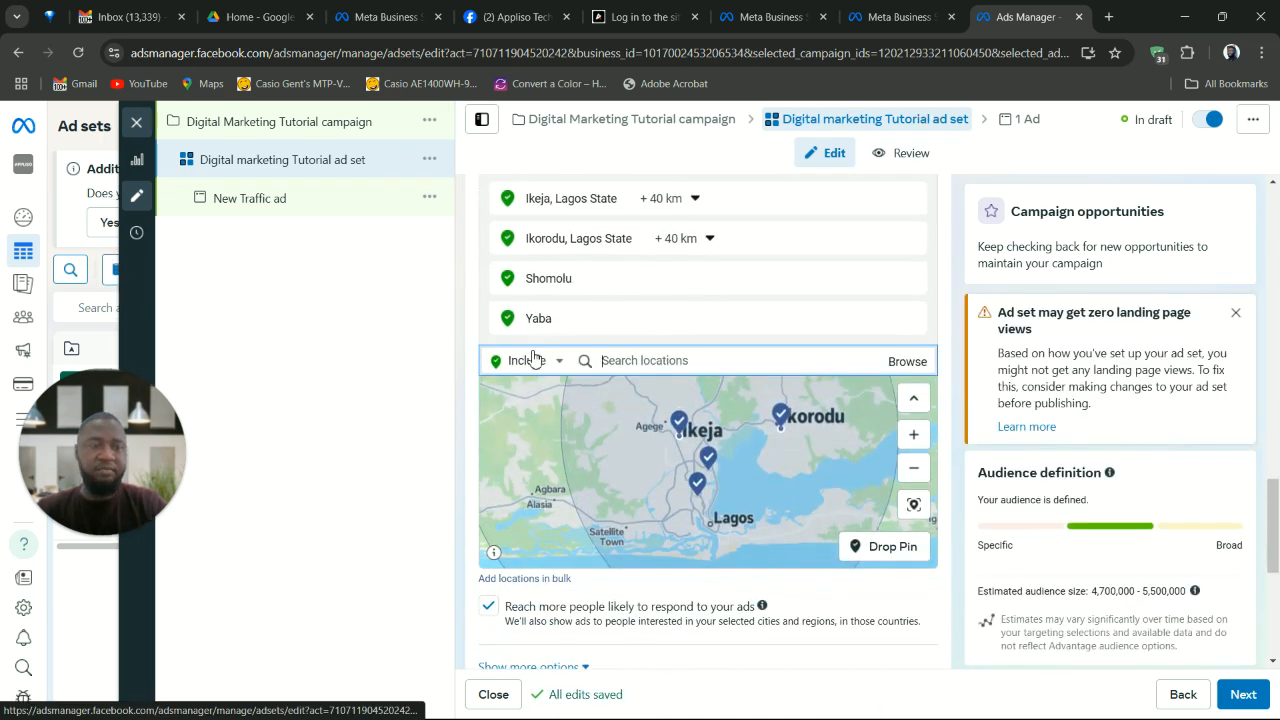
scroll(530, 358, "down", 1)
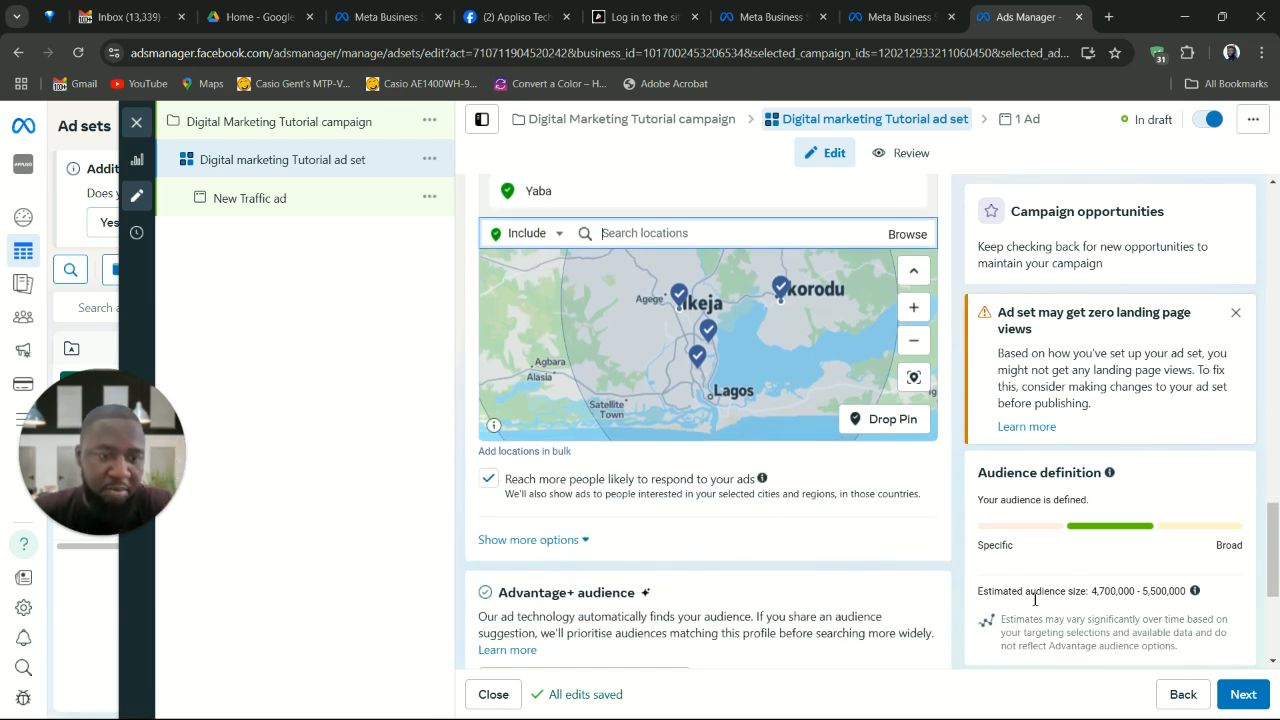
left_click_drag(1092, 591, 1188, 600)
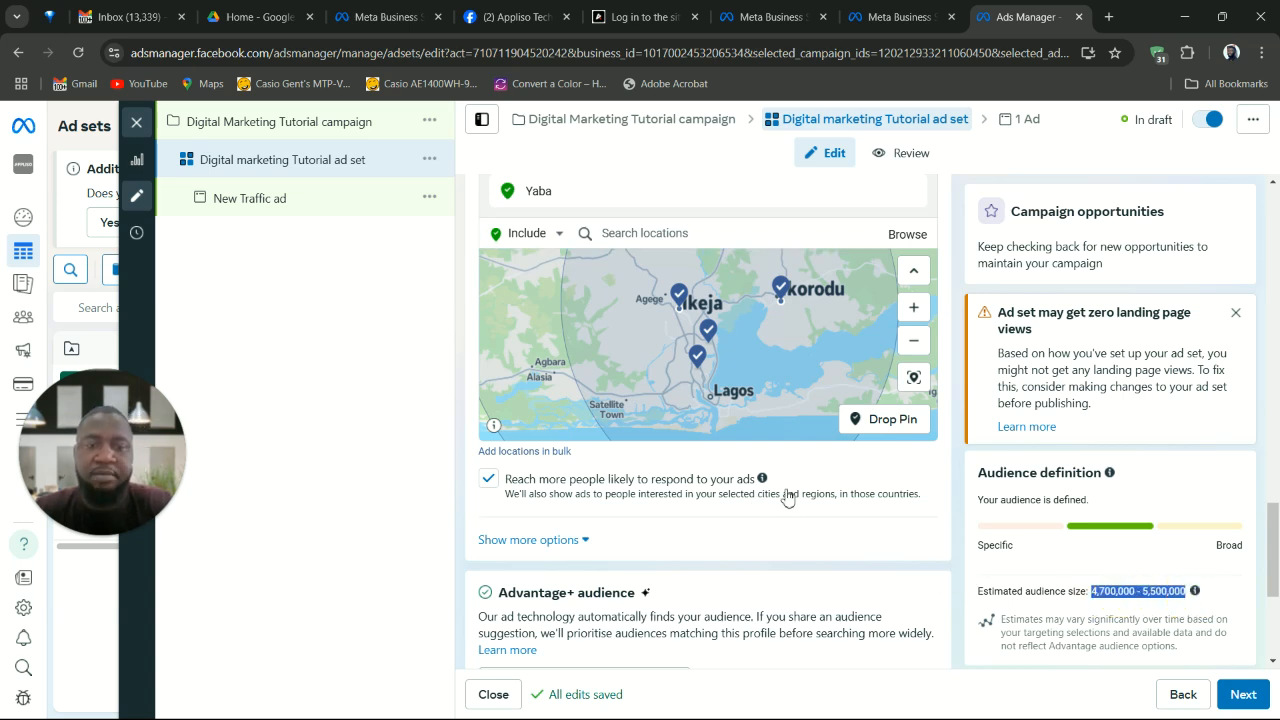
Step: Search for "eti-osa" and "ketu" and include Eti-Osa Local Govt and the neighbourhood Ketu, Lagos State, Nigeria, in the locations
scroll(840, 536, "up", 2)
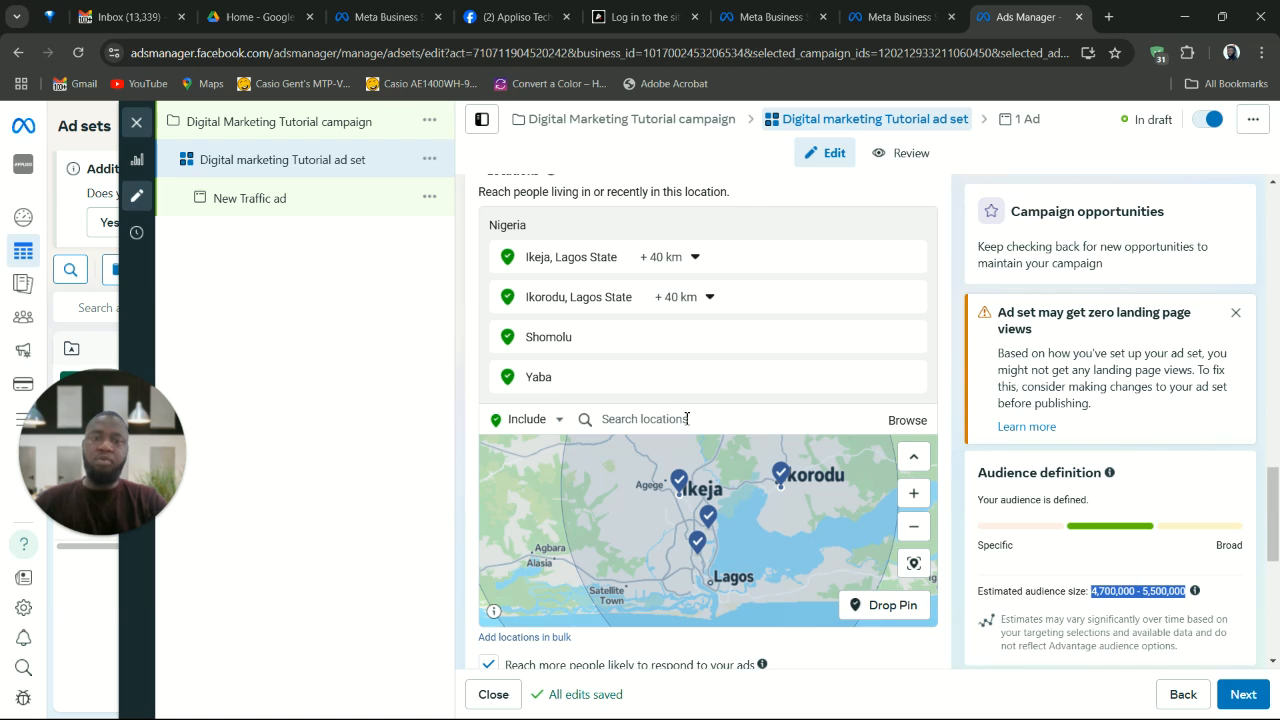
left_click(687, 419)
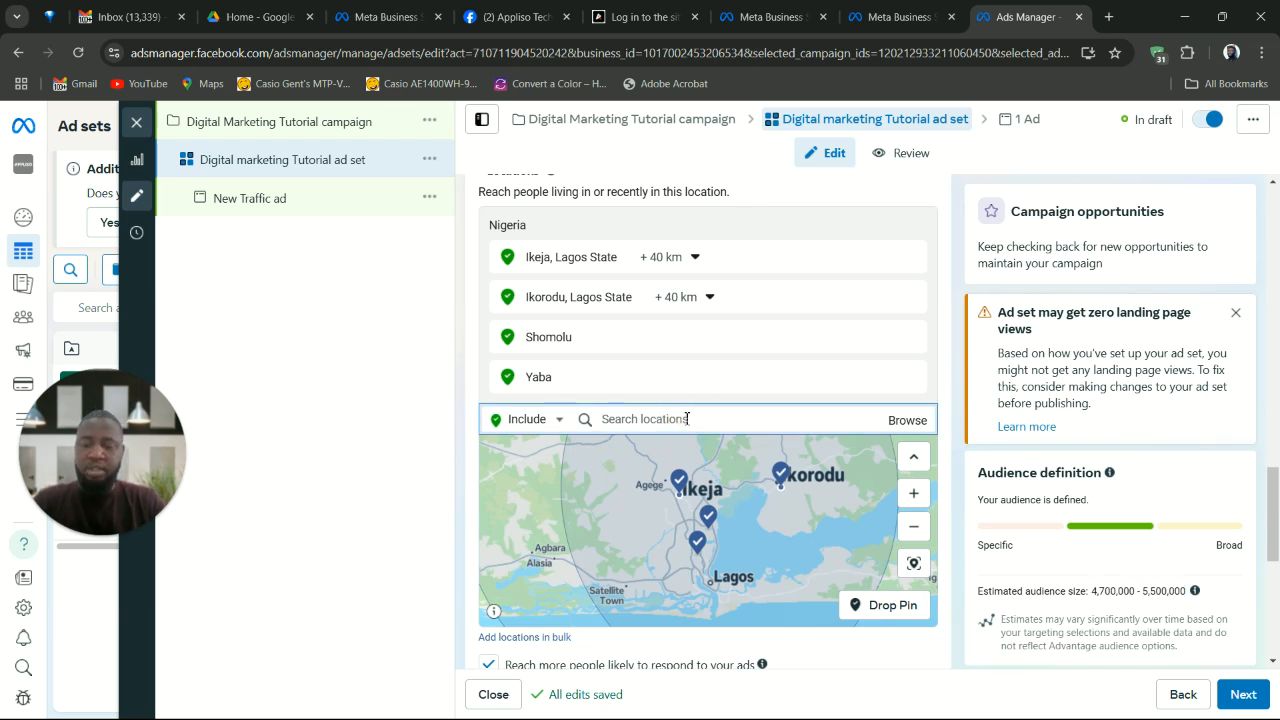
type("eti")
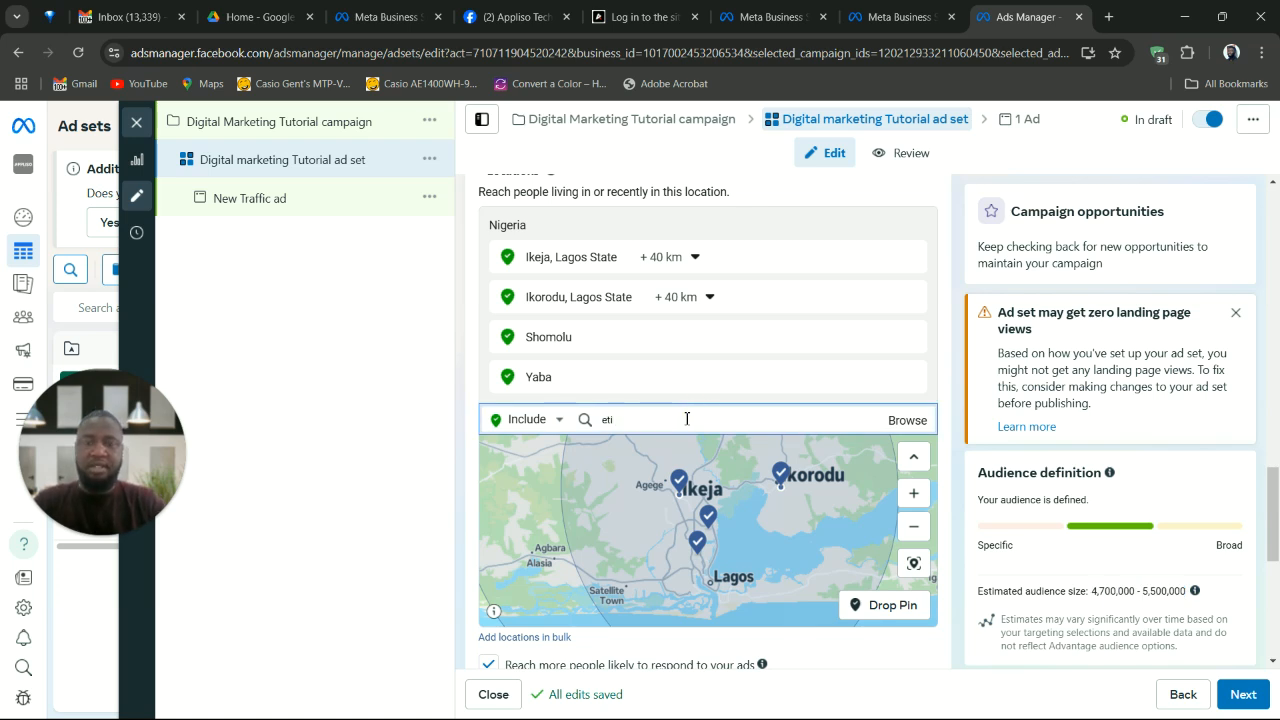
type("-osa")
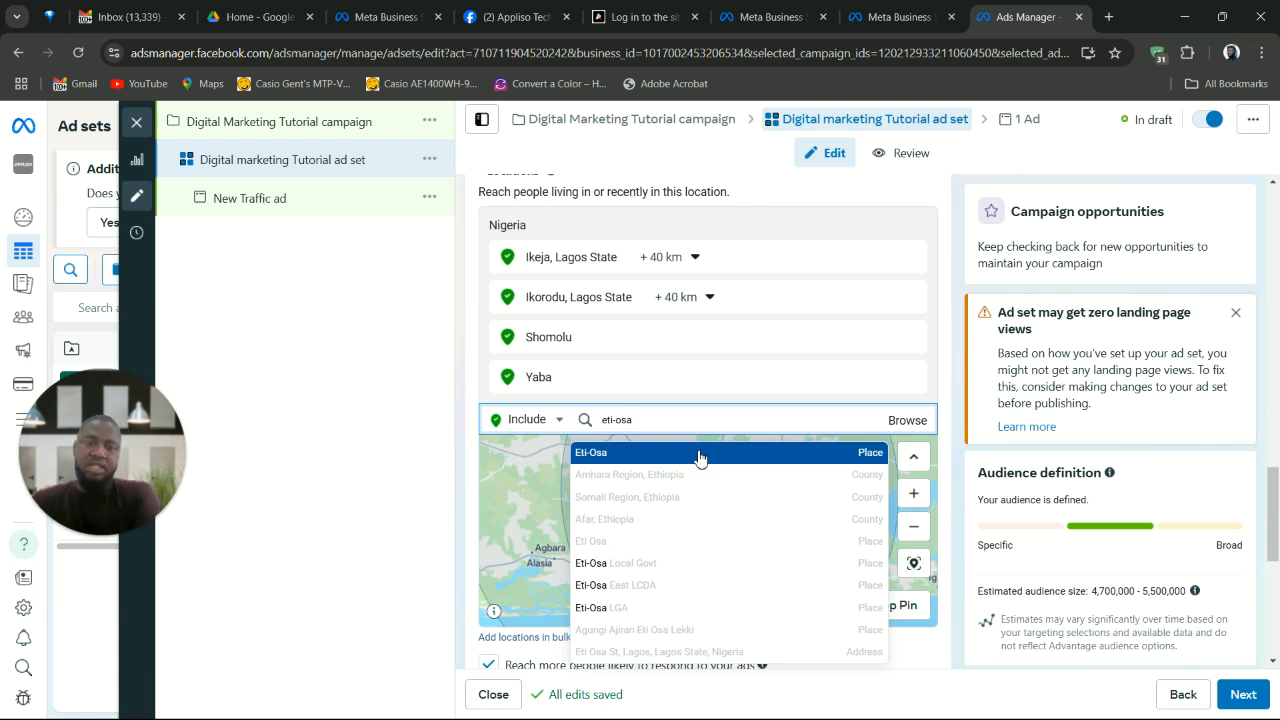
left_click(700, 566)
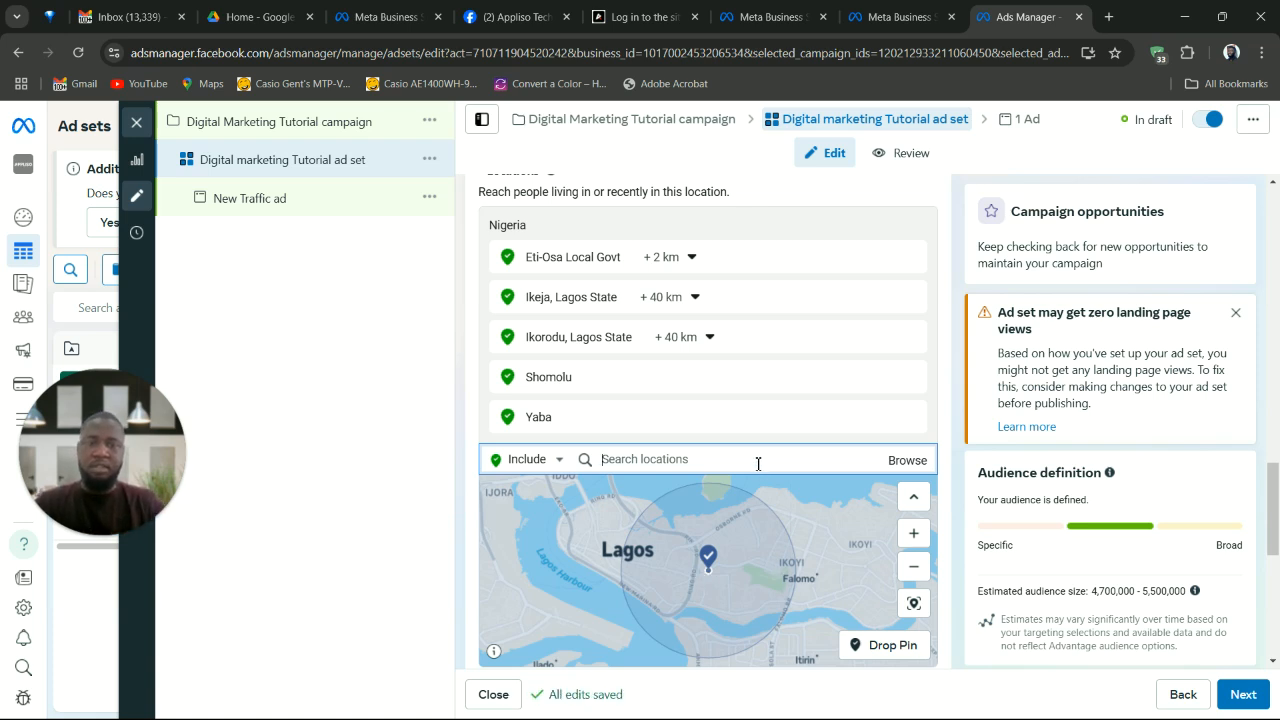
type("ketu")
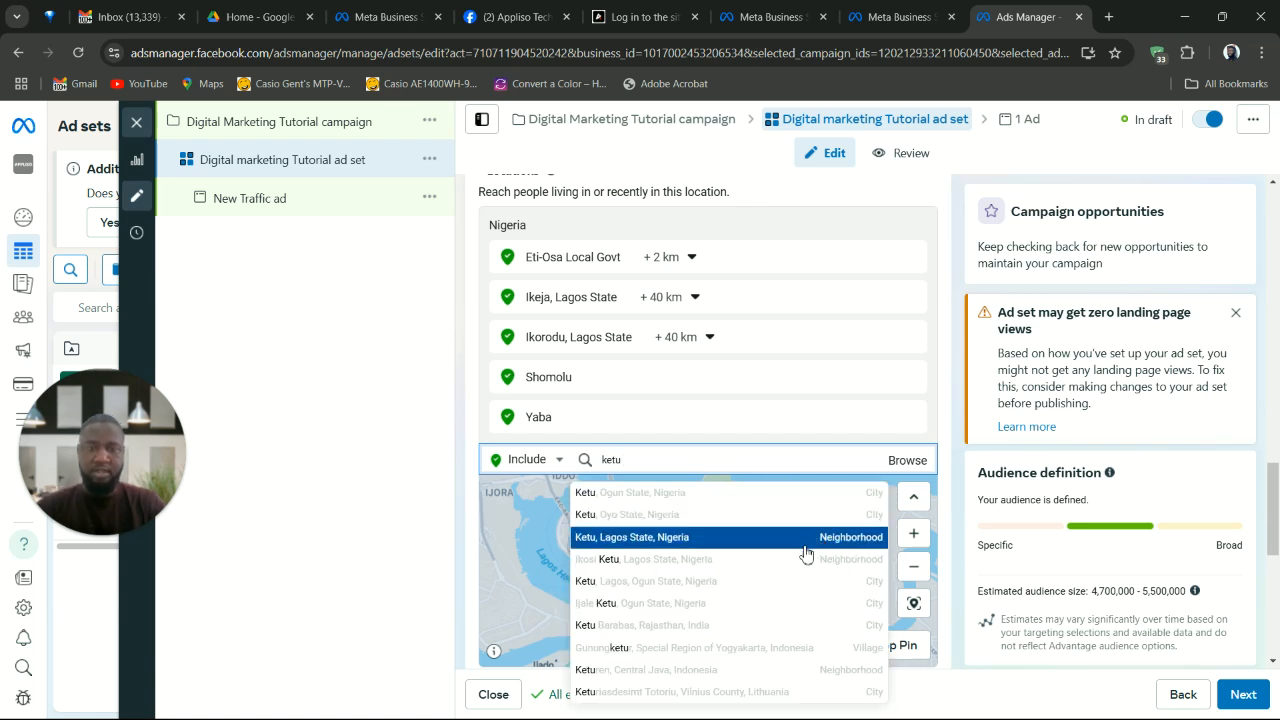
left_click(765, 541)
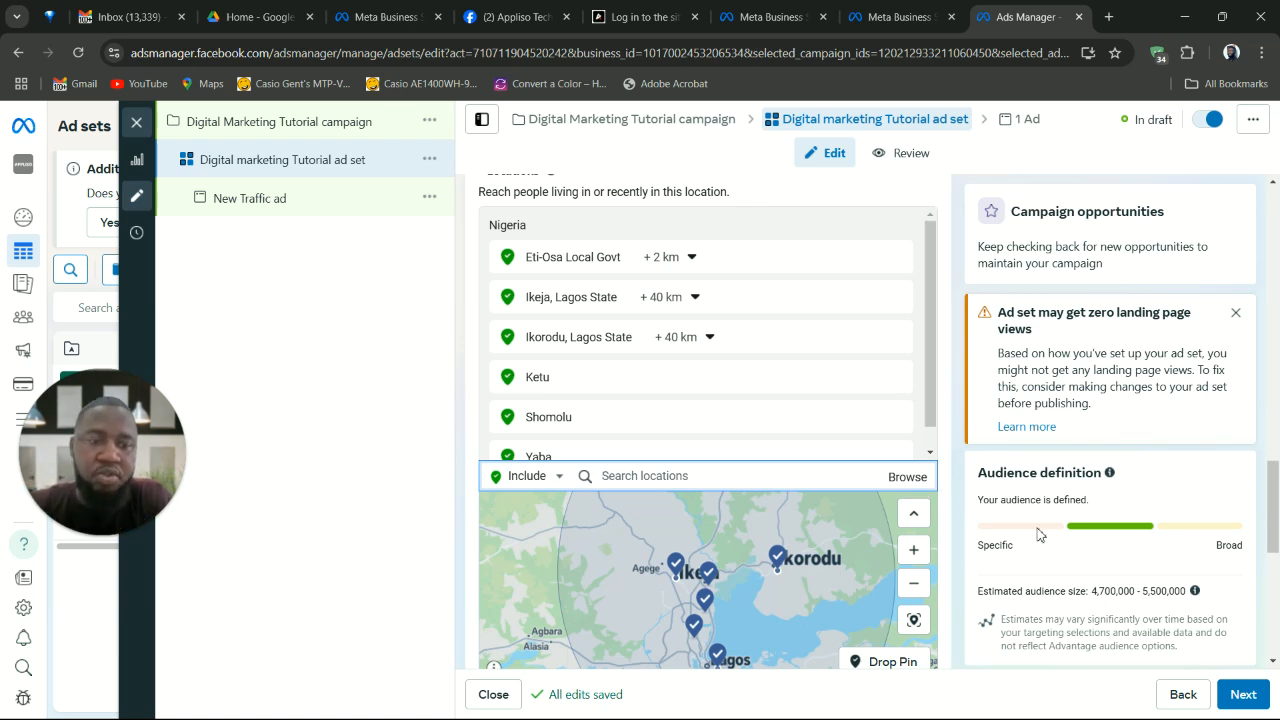
Step: Review the audience controls and included locations, and look at which saved audiences are available
scroll(955, 560, "down", 3)
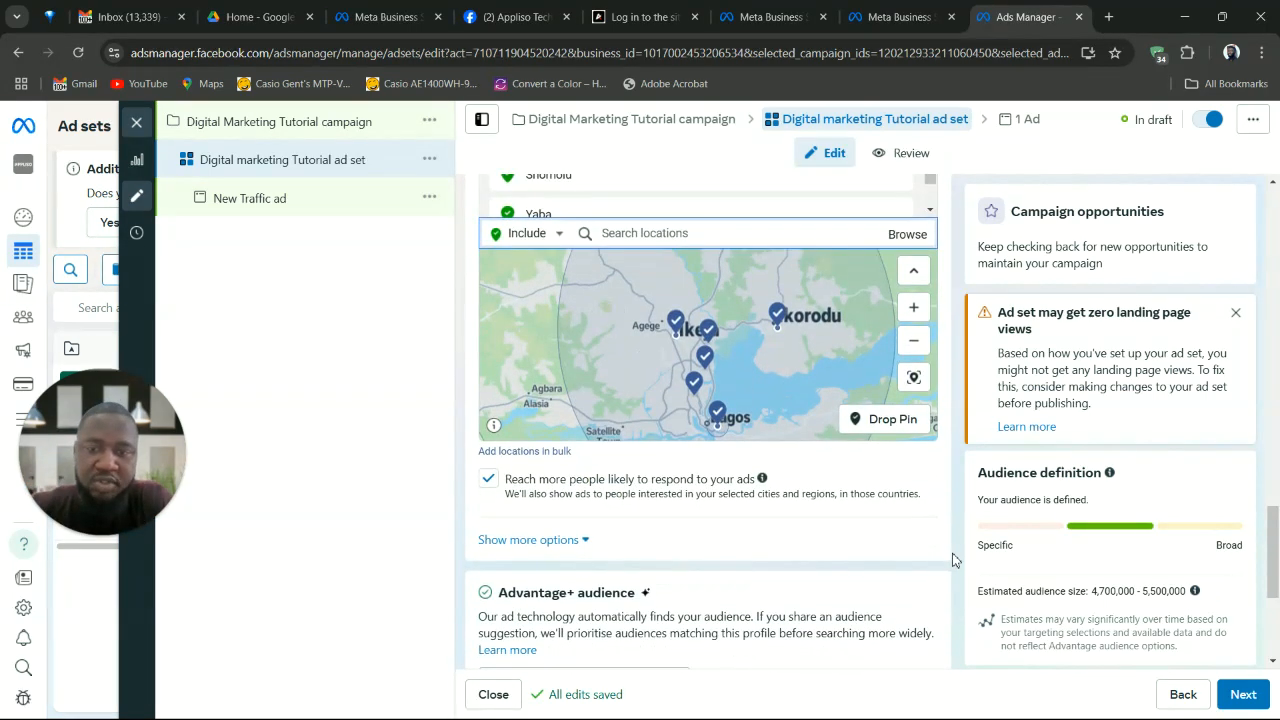
scroll(955, 560, "down", 1)
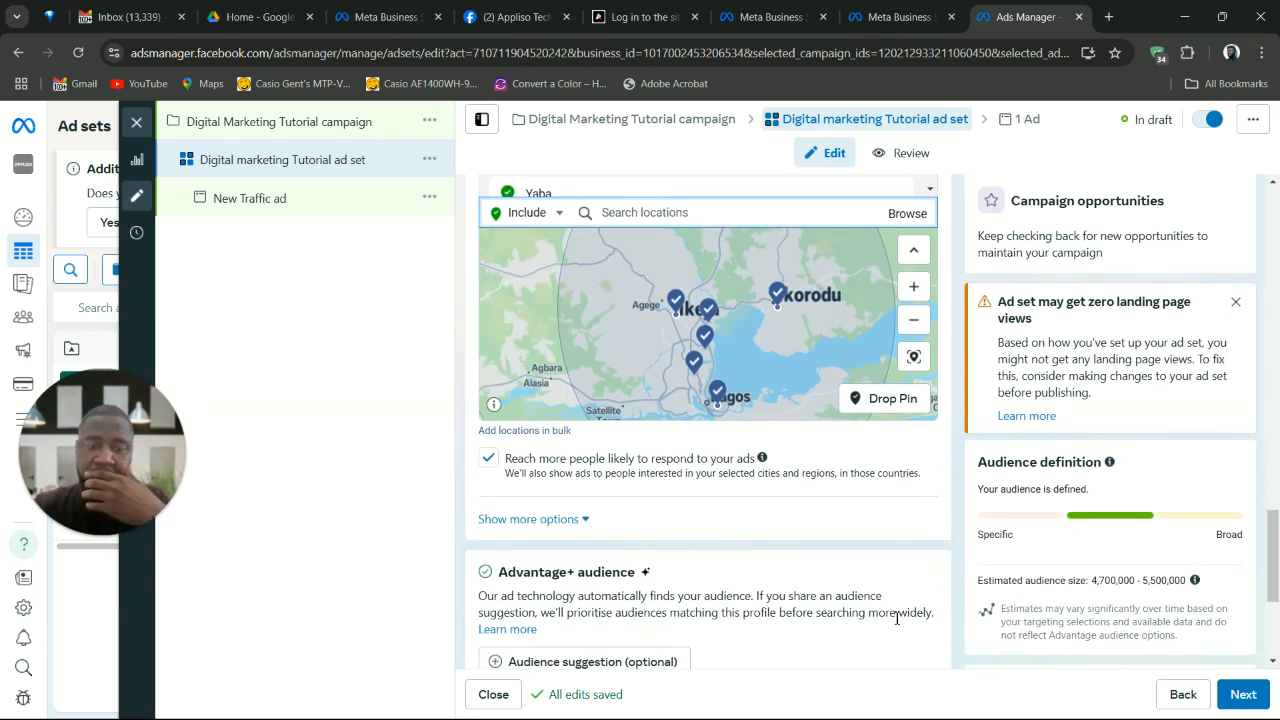
scroll(896, 619, "down", 3)
scroll(896, 625, "up", 6)
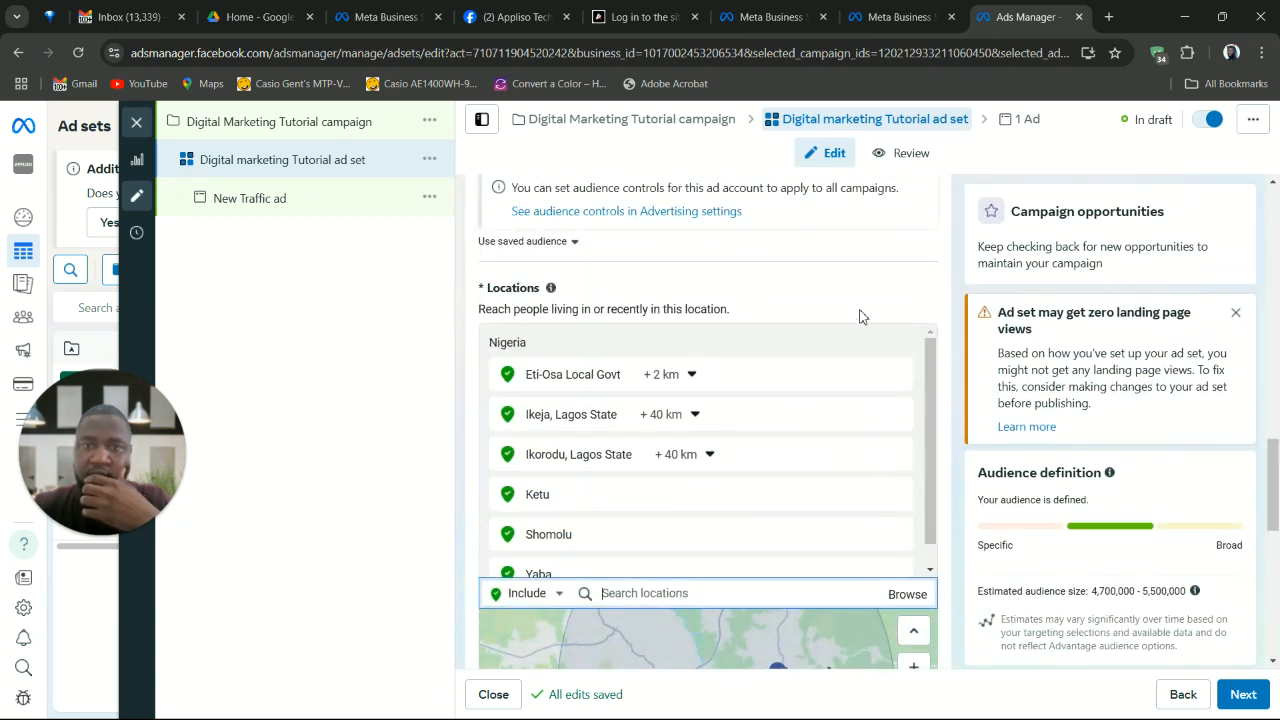
scroll(860, 316, "up", 3)
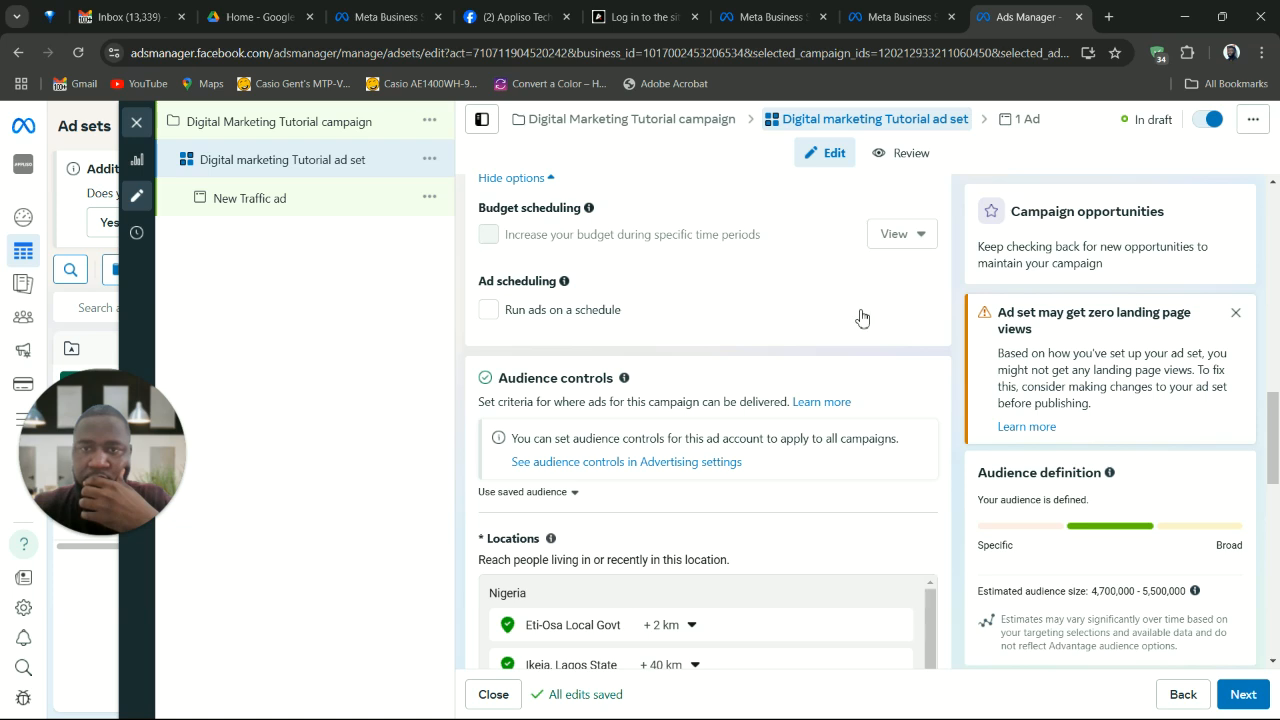
scroll(861, 317, "up", 2)
scroll(861, 317, "down", 2)
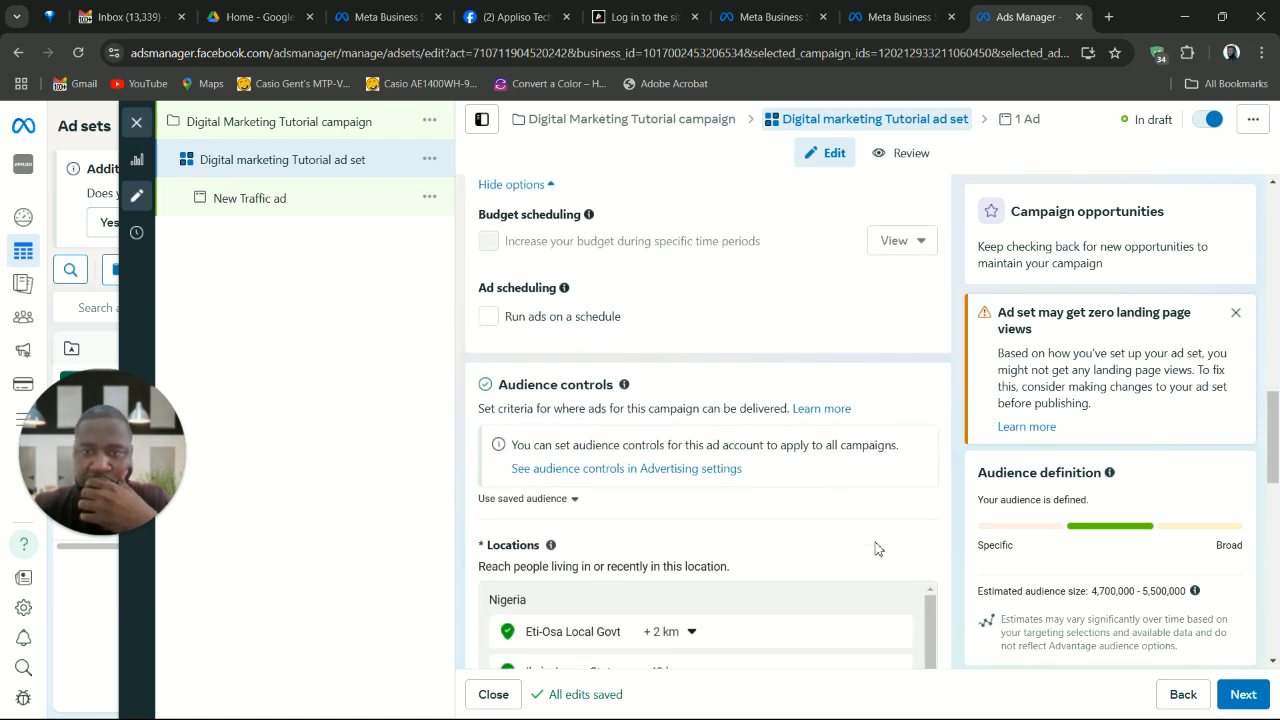
scroll(849, 537, "down", 2)
scroll(849, 538, "down", 1)
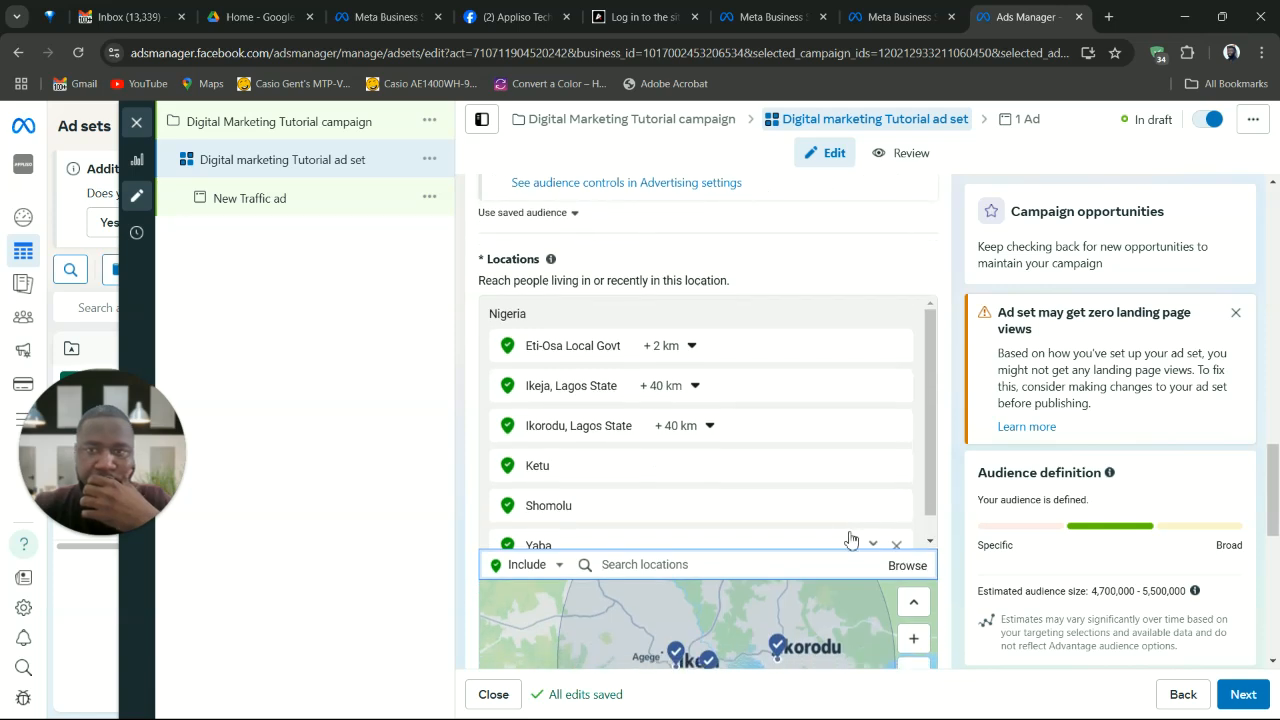
scroll(849, 538, "up", 4)
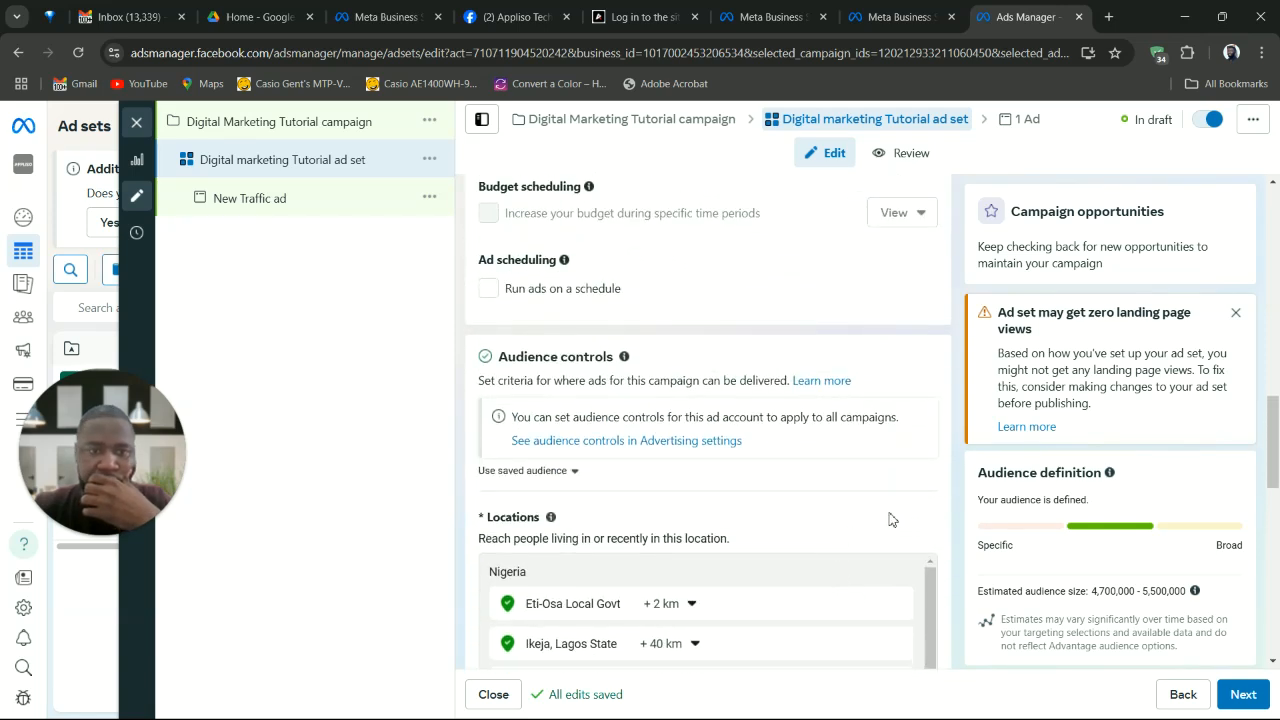
left_click(538, 471)
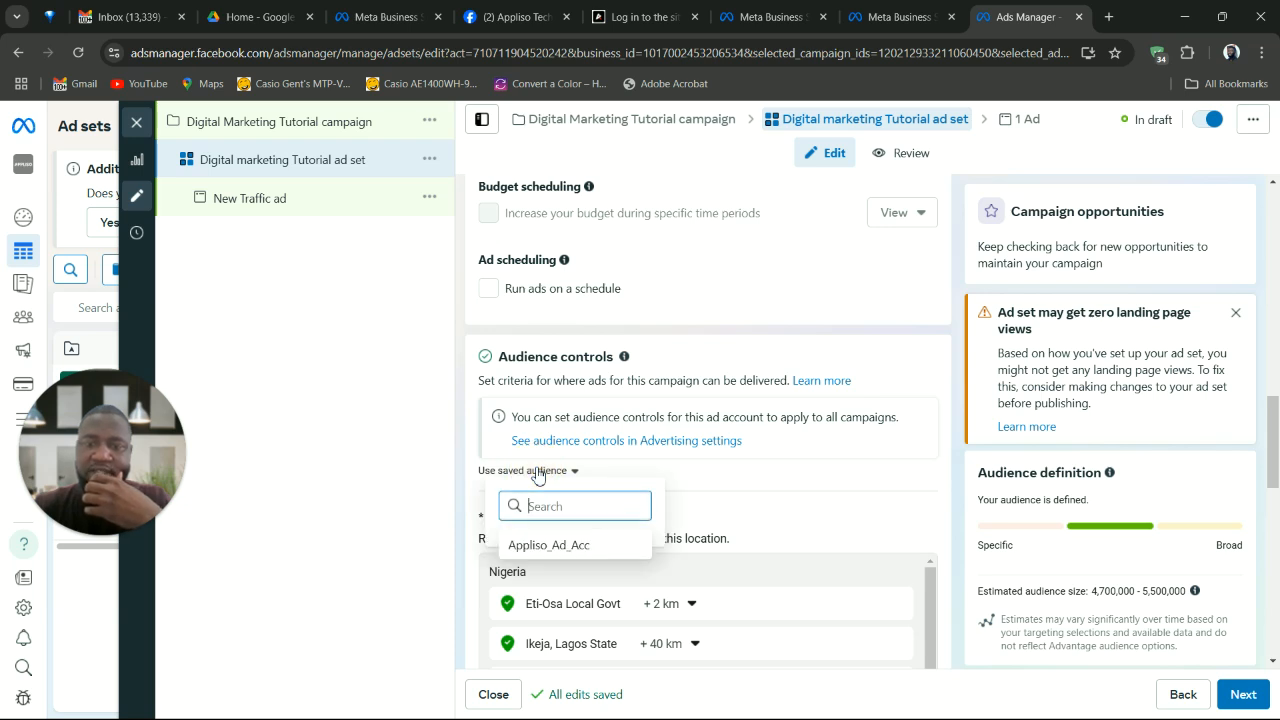
left_click(763, 474)
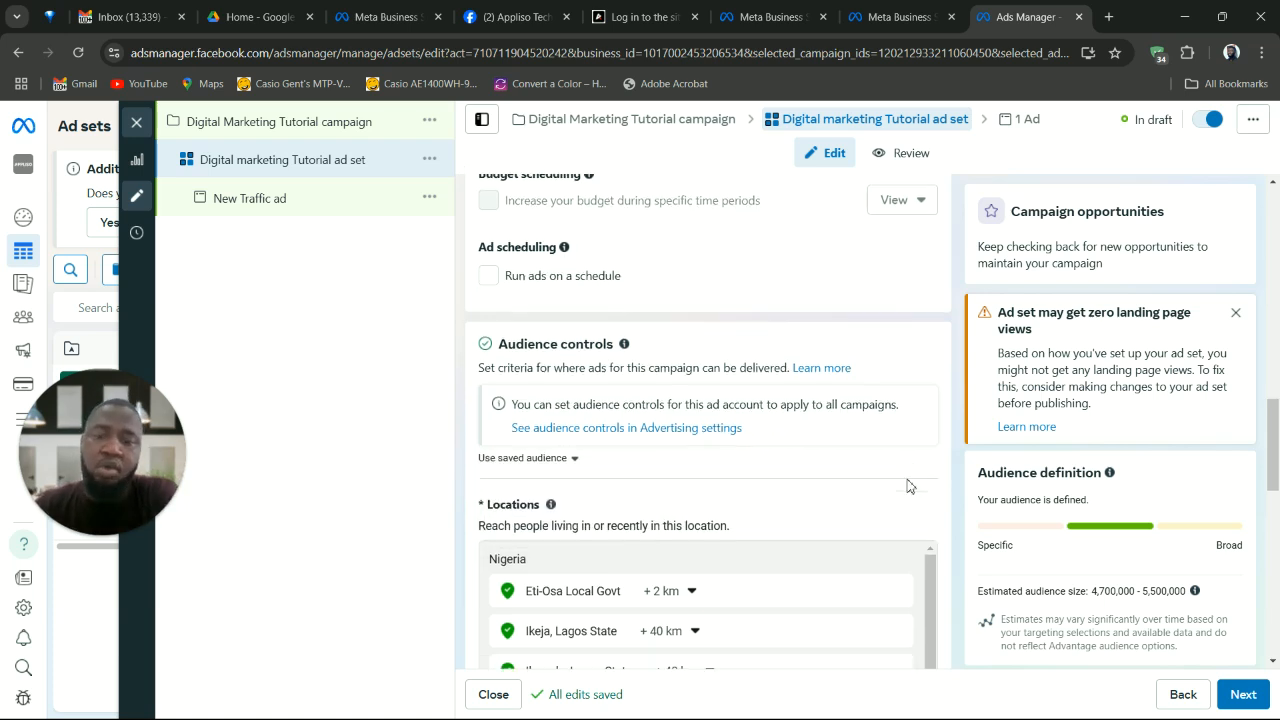
Step: Show more options for the audience controls and set the minimum age to 23
scroll(907, 486, "down", 2)
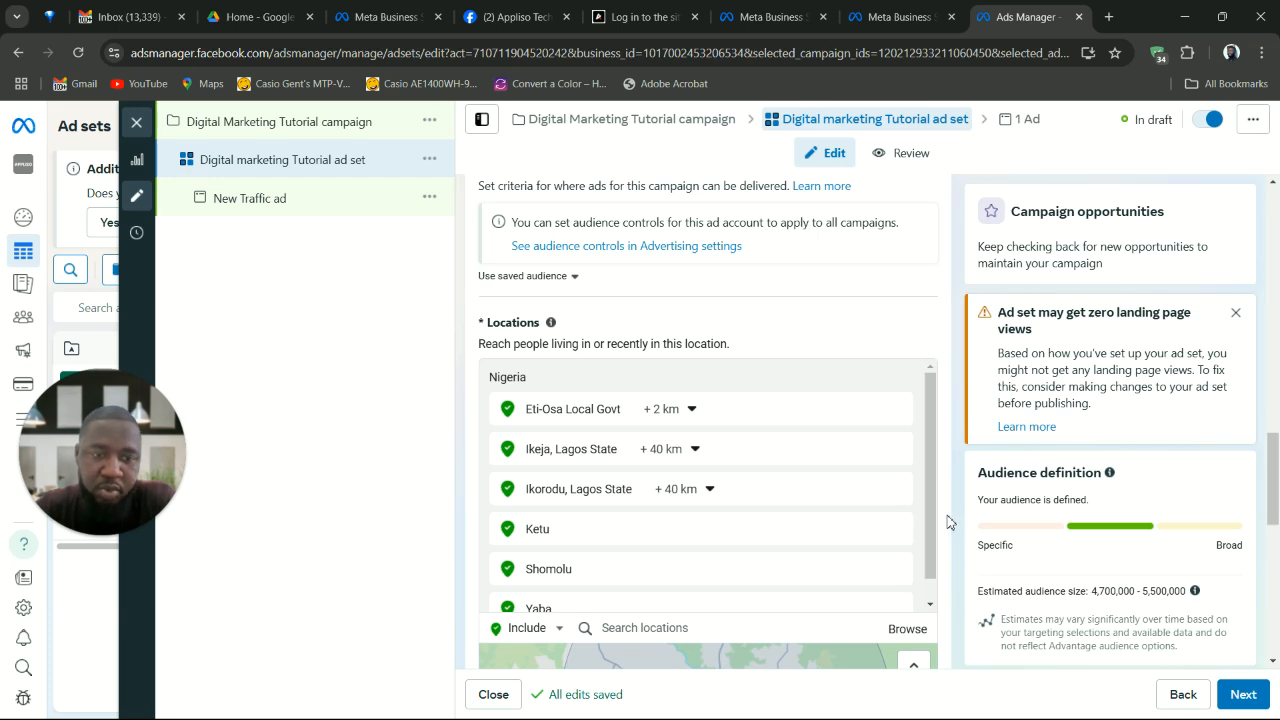
scroll(950, 521, "down", 2)
scroll(950, 521, "down", 2)
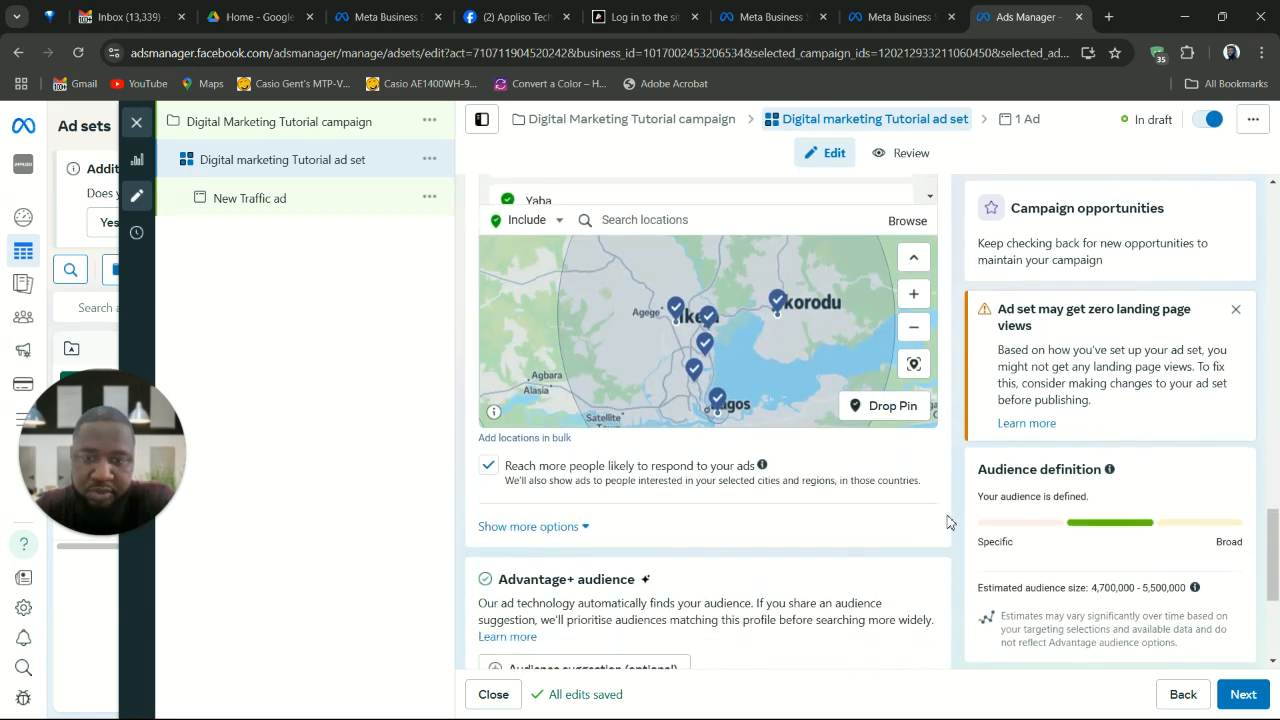
scroll(949, 521, "down", 2)
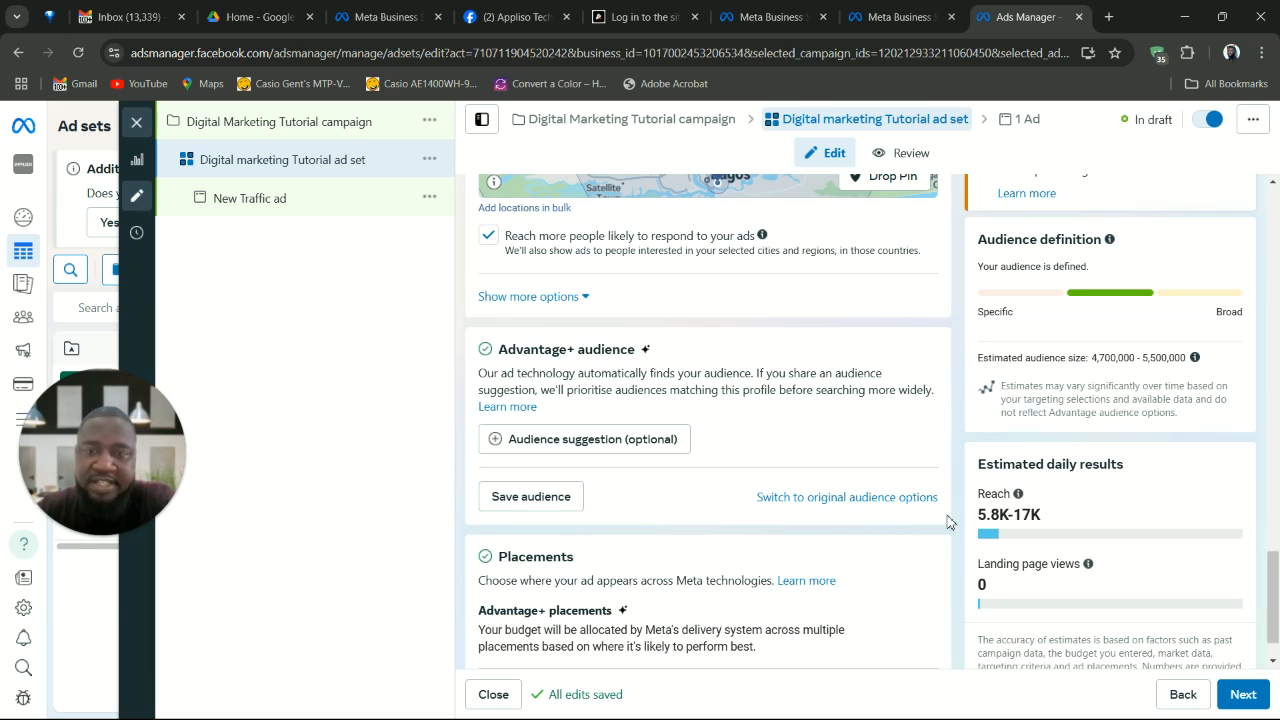
scroll(949, 521, "down", 1)
scroll(949, 521, "up", 4)
scroll(949, 521, "down", 2)
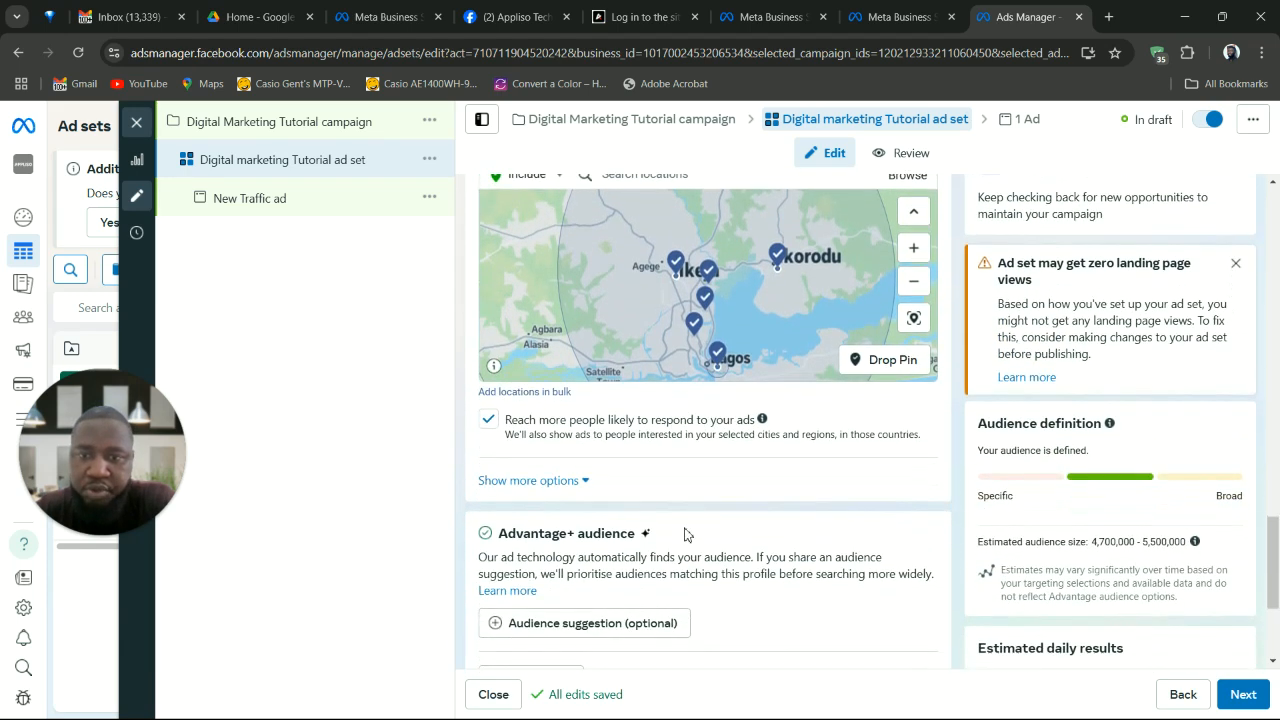
left_click(503, 484)
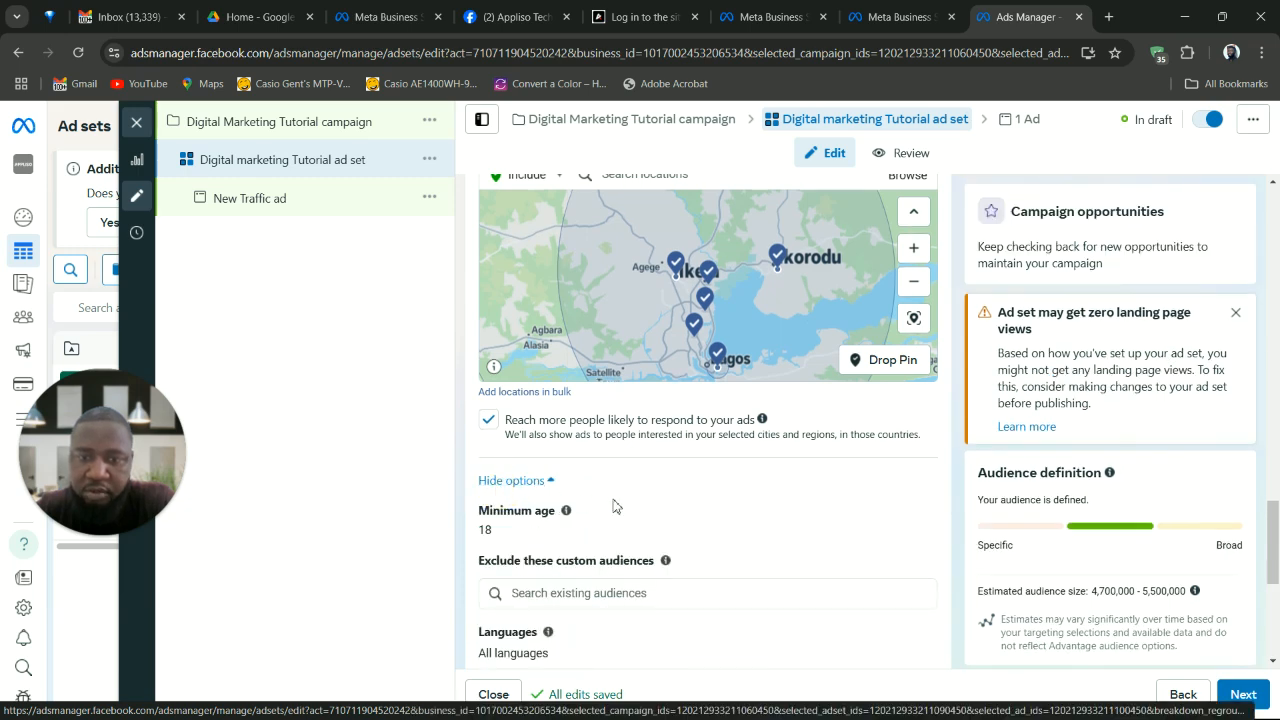
scroll(776, 530, "down", 1)
scroll(774, 530, "down", 2)
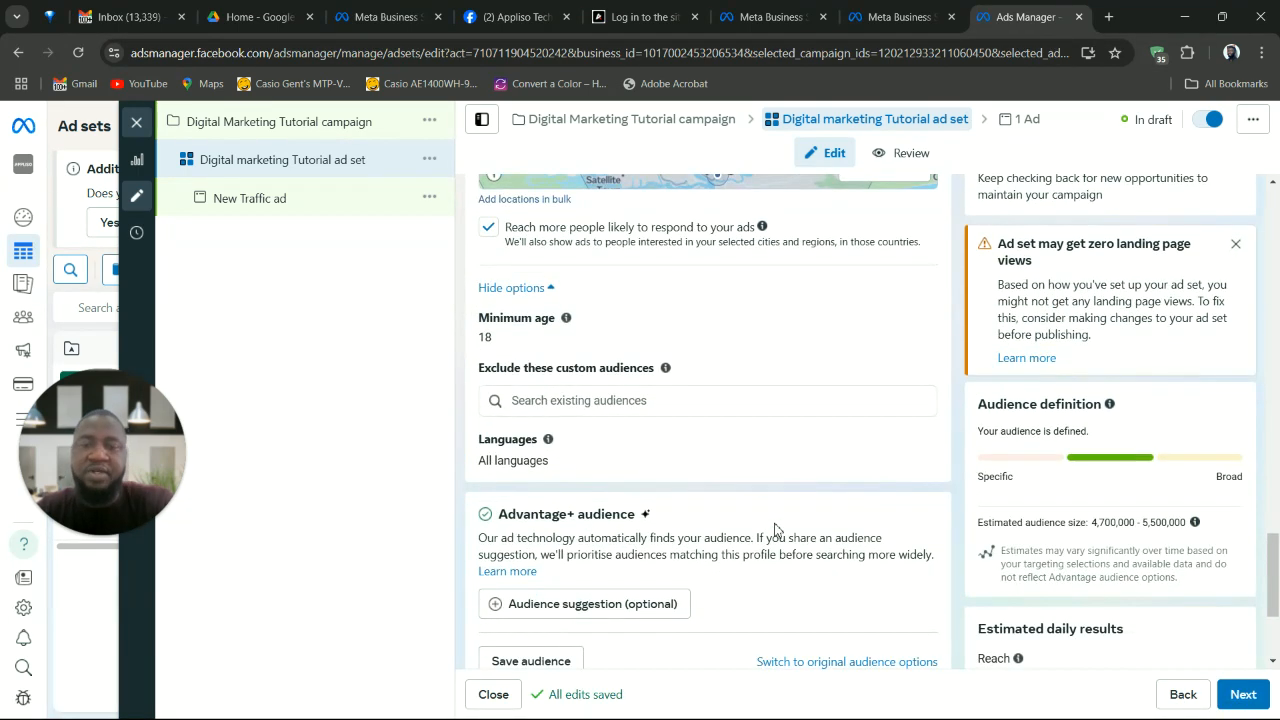
left_click(916, 321)
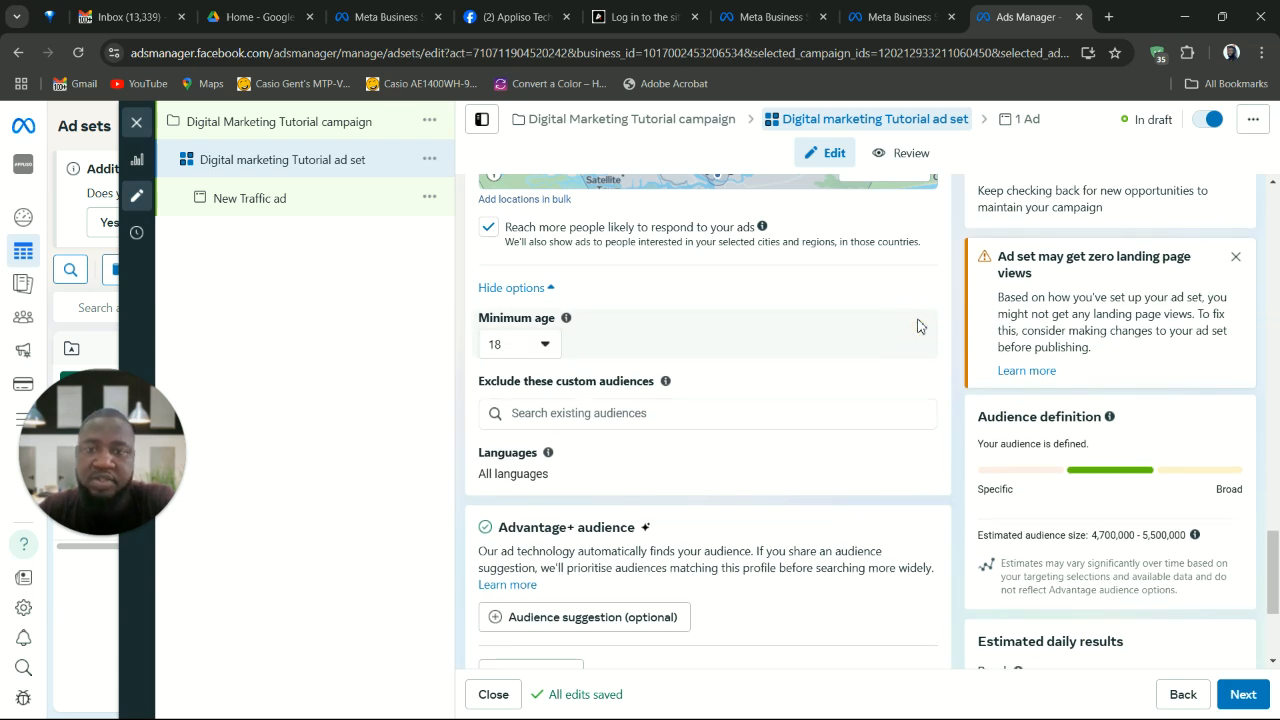
left_click(544, 346)
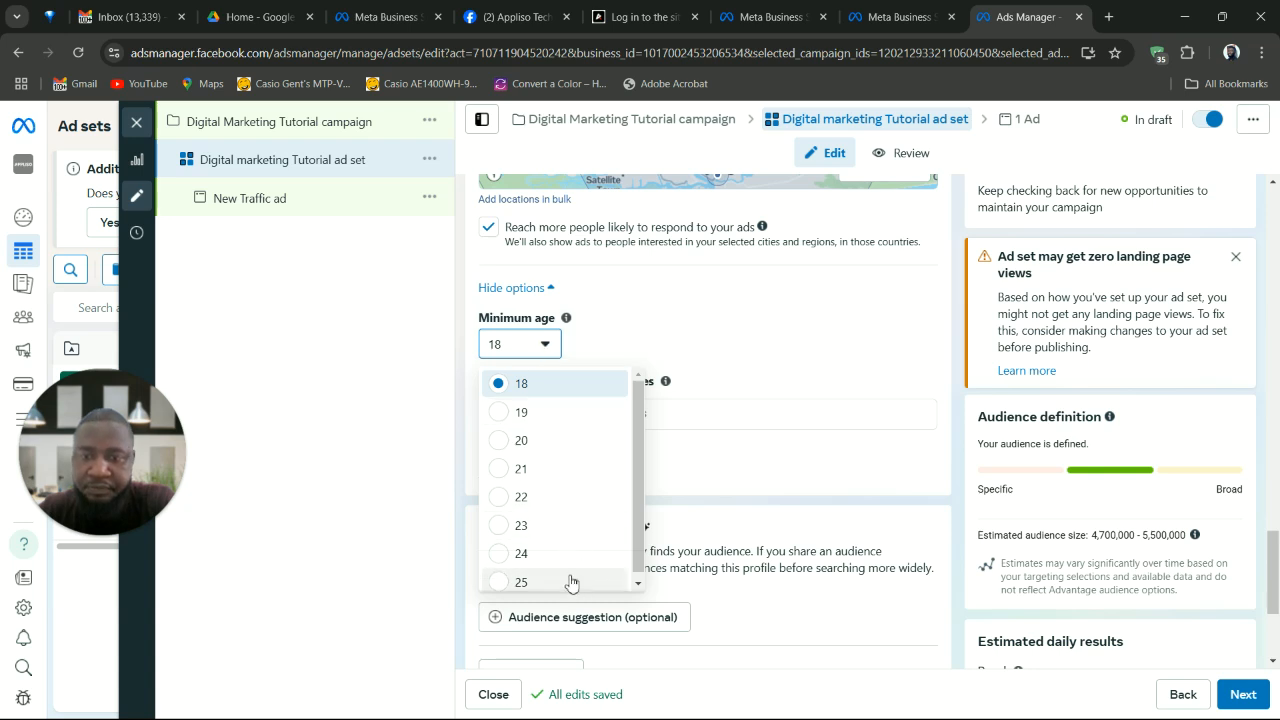
left_click(543, 530)
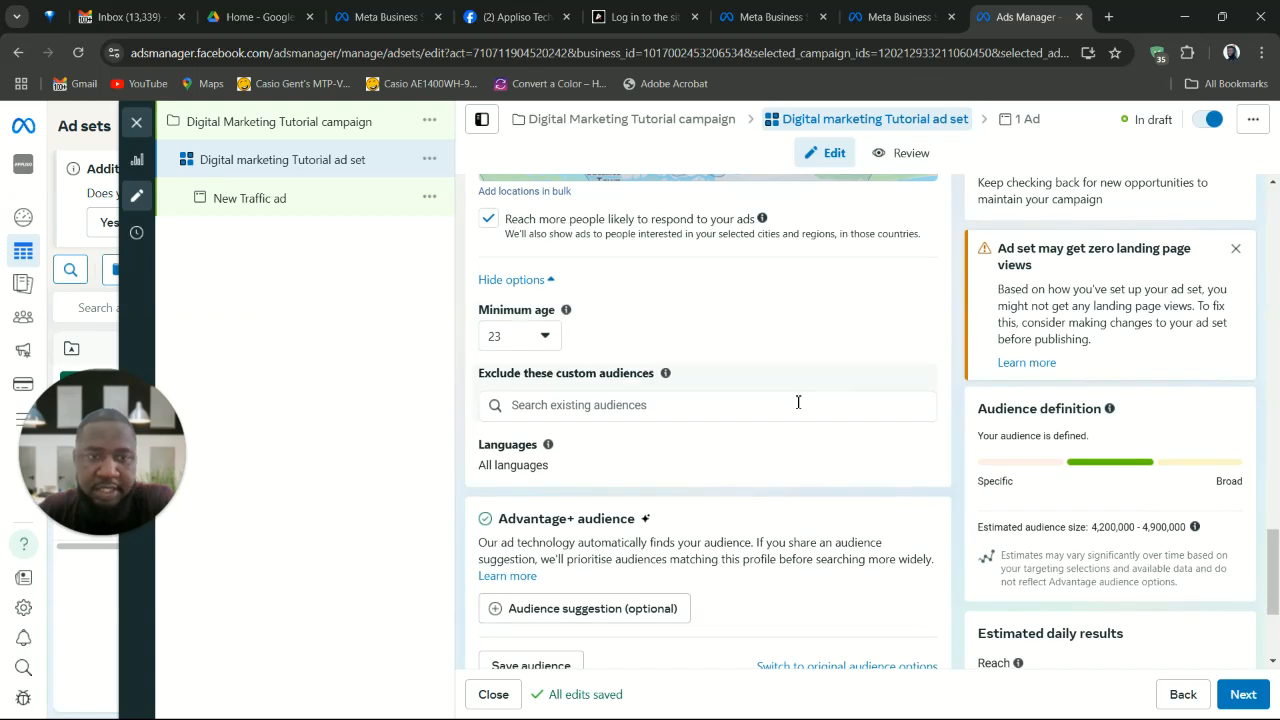
Step: Limit the ad set's audience languages to English (All)
left_click(912, 448)
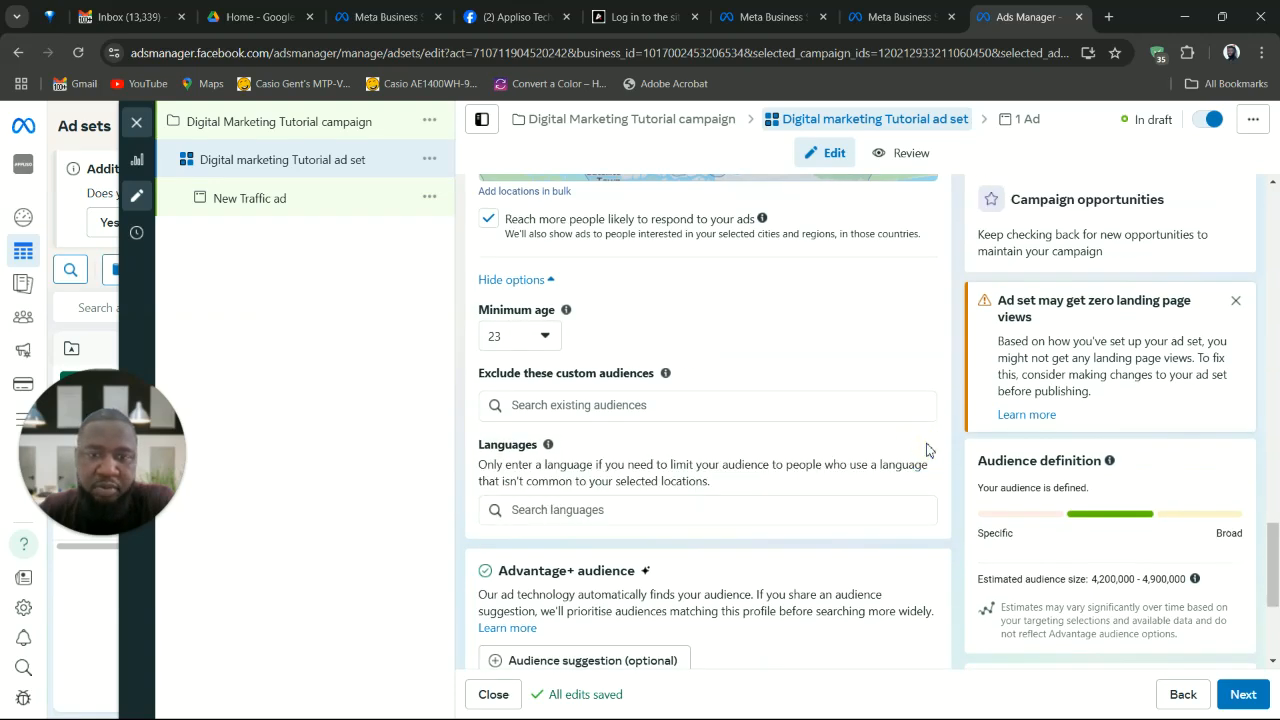
left_click(821, 514)
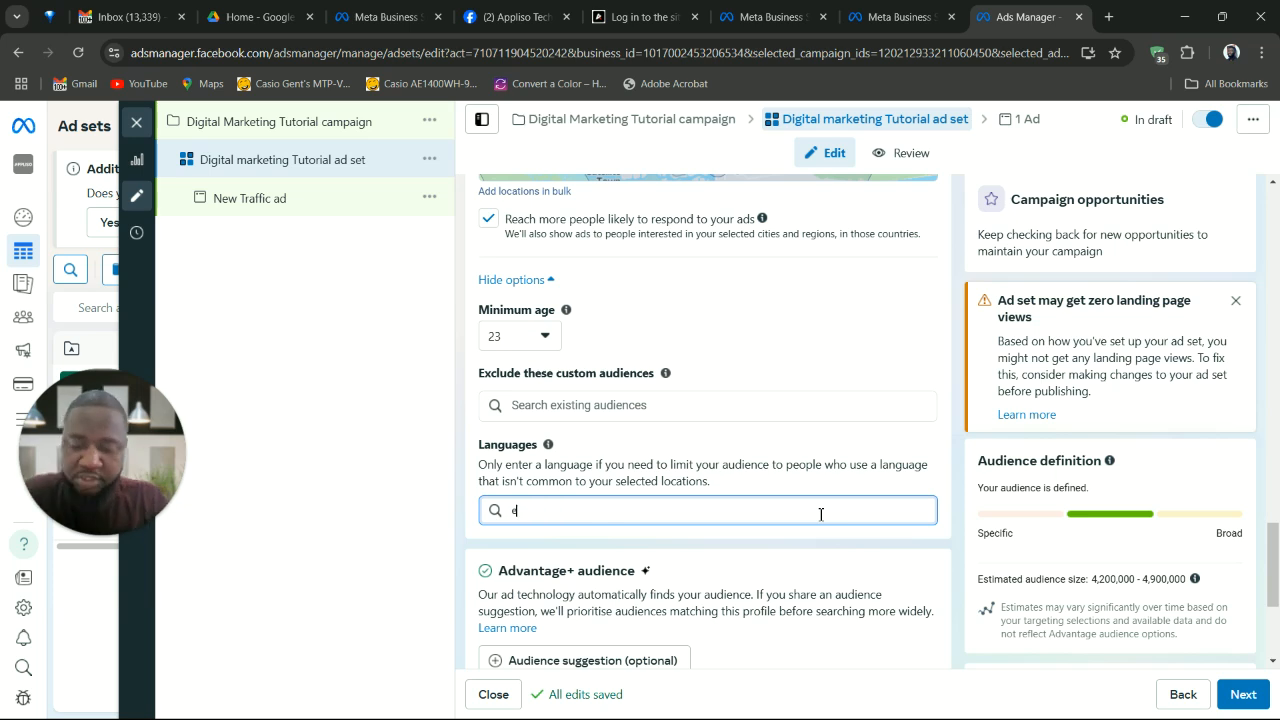
type("eng")
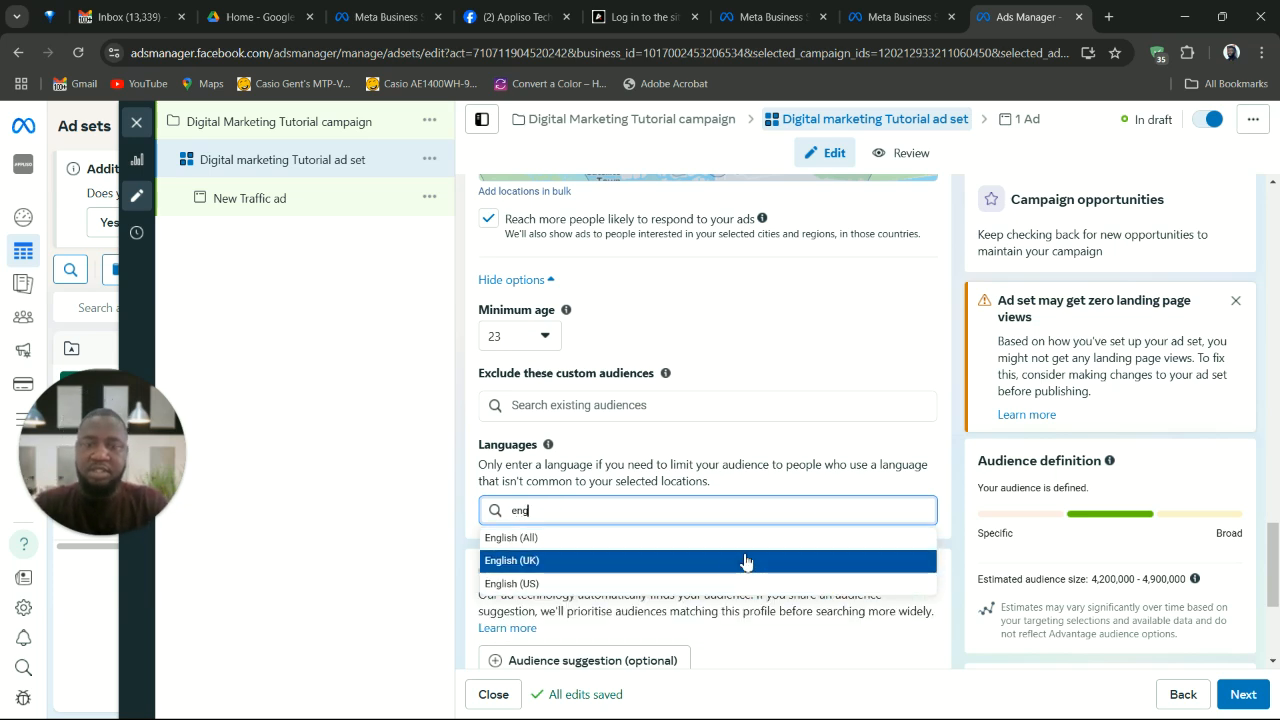
left_click(713, 538)
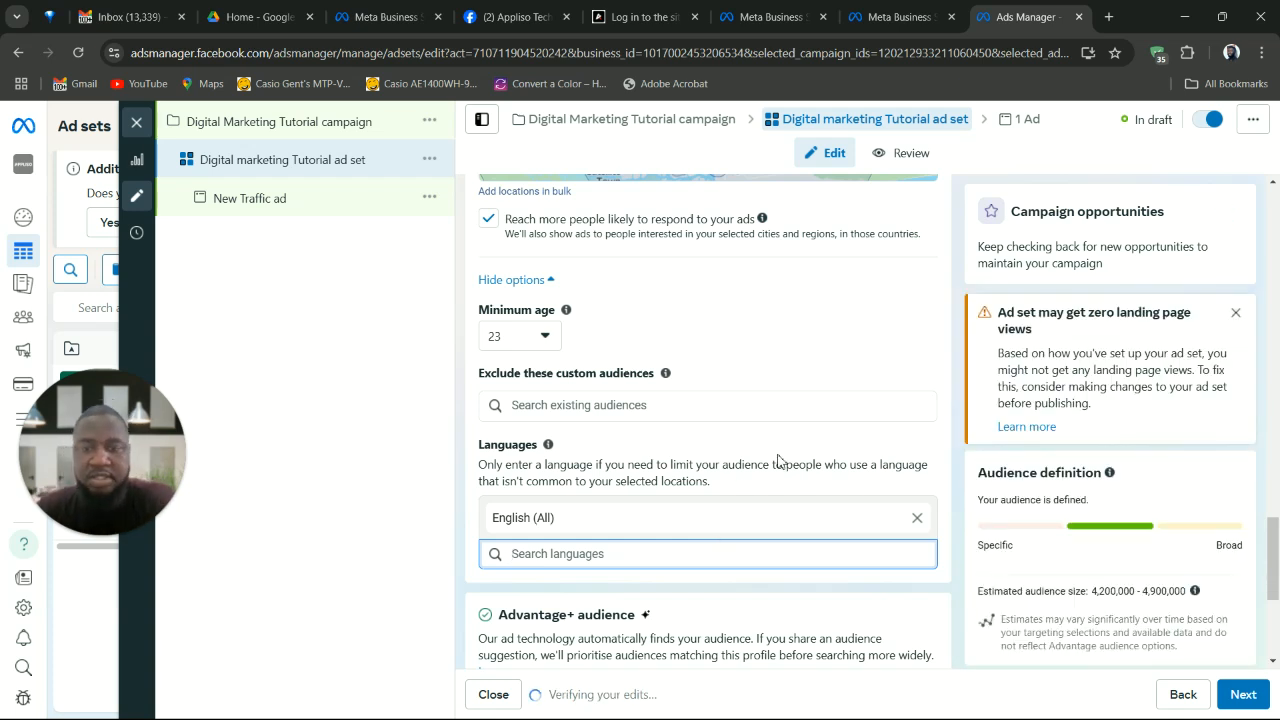
Step: Turn off reaching more people likely to respond to the ads, look over the recommendation about it, and turn it back on
scroll(770, 440, "up", 3)
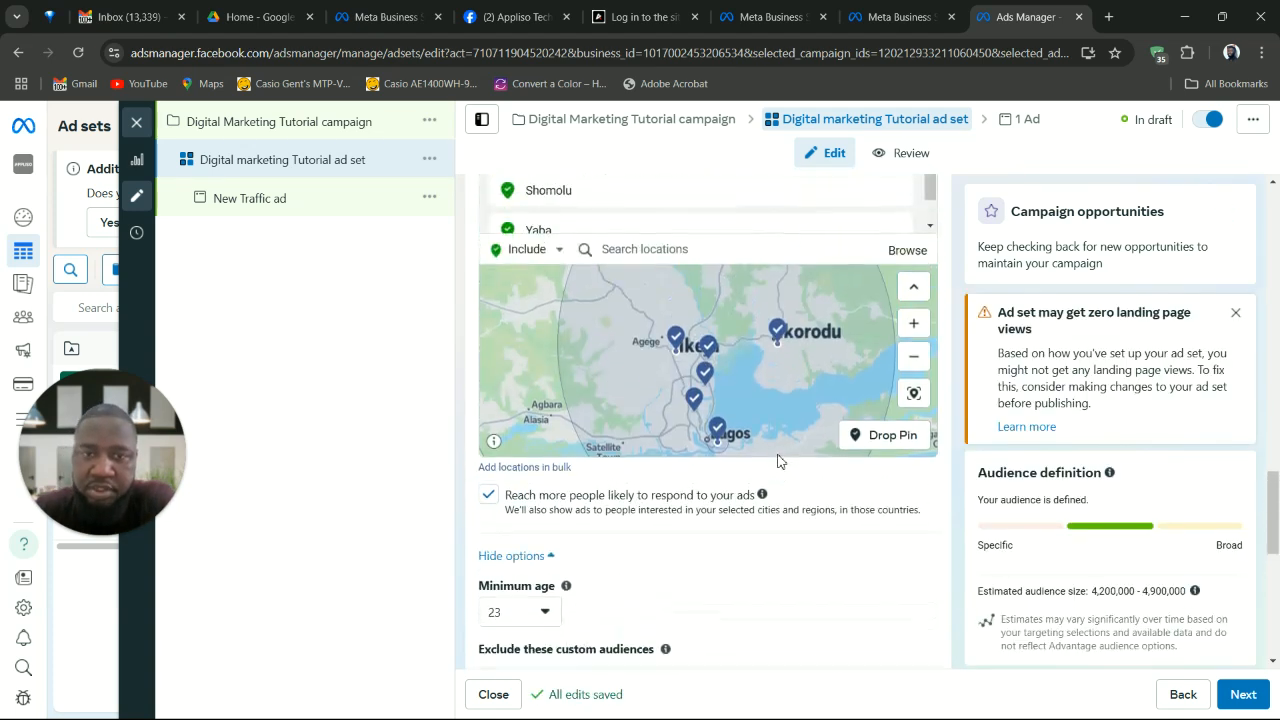
left_click(488, 498)
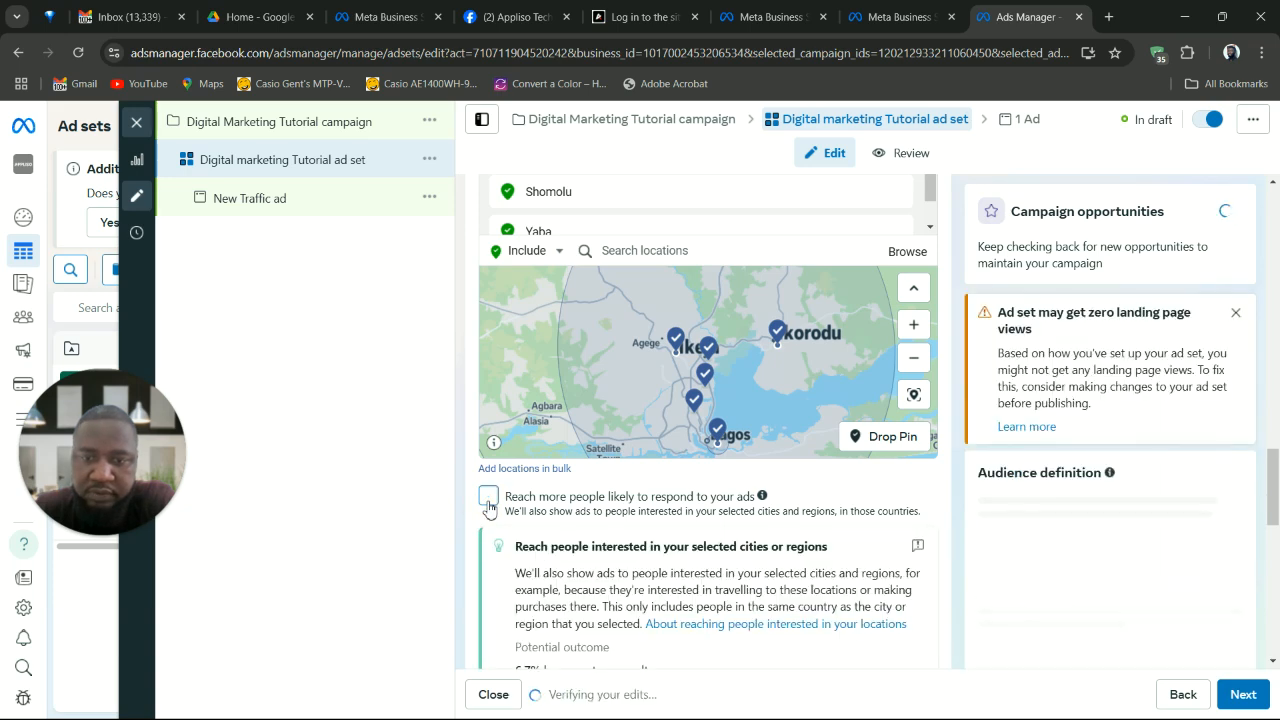
scroll(488, 505, "down", 3)
scroll(488, 508, "down", 1)
scroll(488, 508, "up", 2)
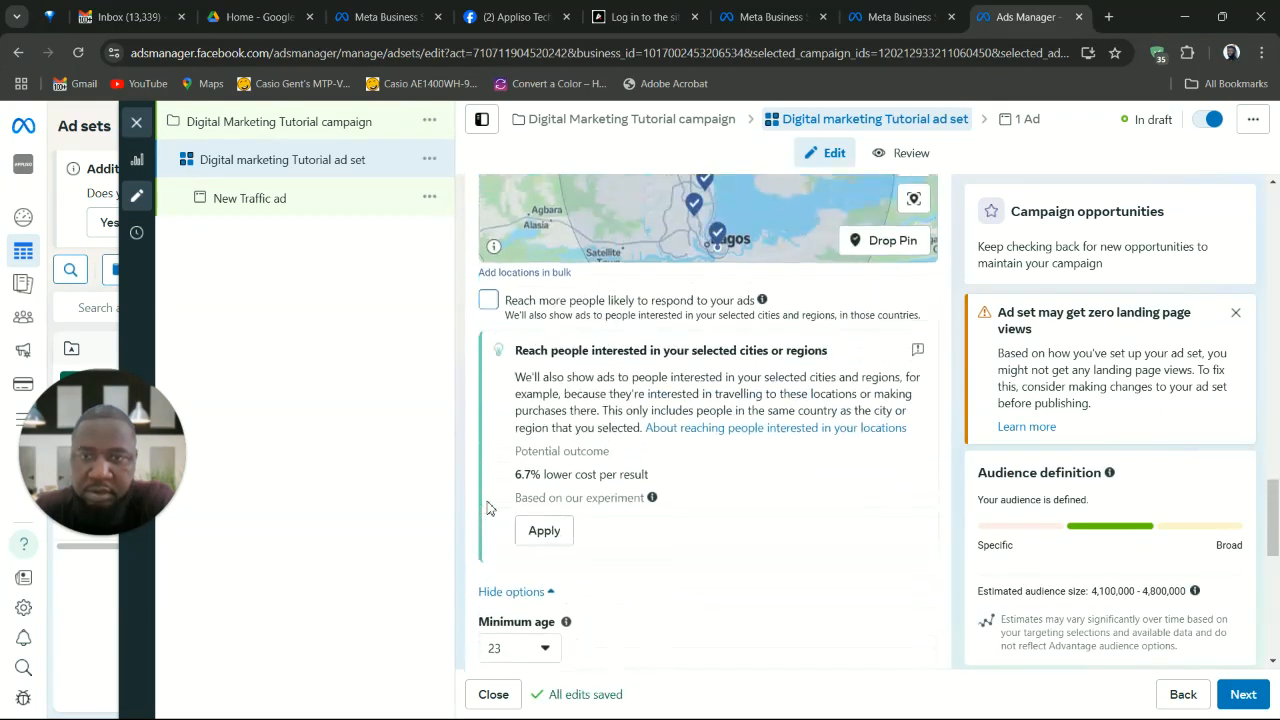
left_click(488, 314)
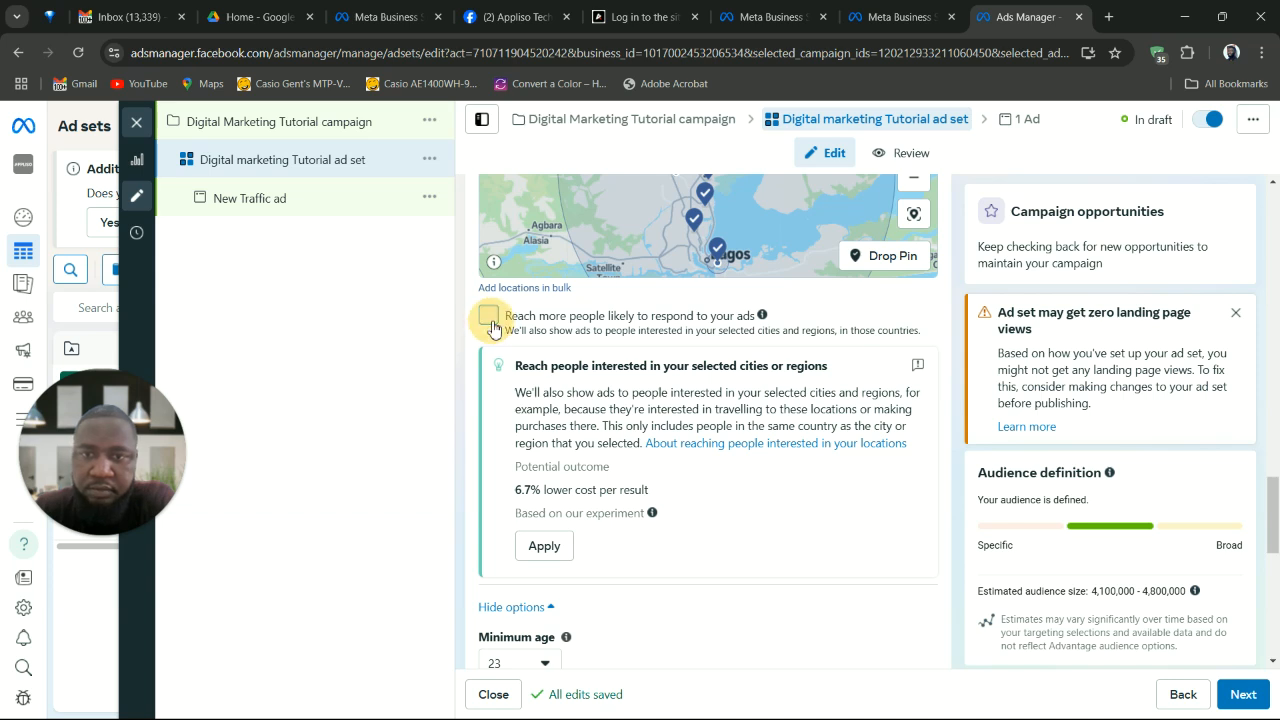
Step: Switch the ad set from Advantage+ audience to the original audience options
scroll(651, 400, "up", 4)
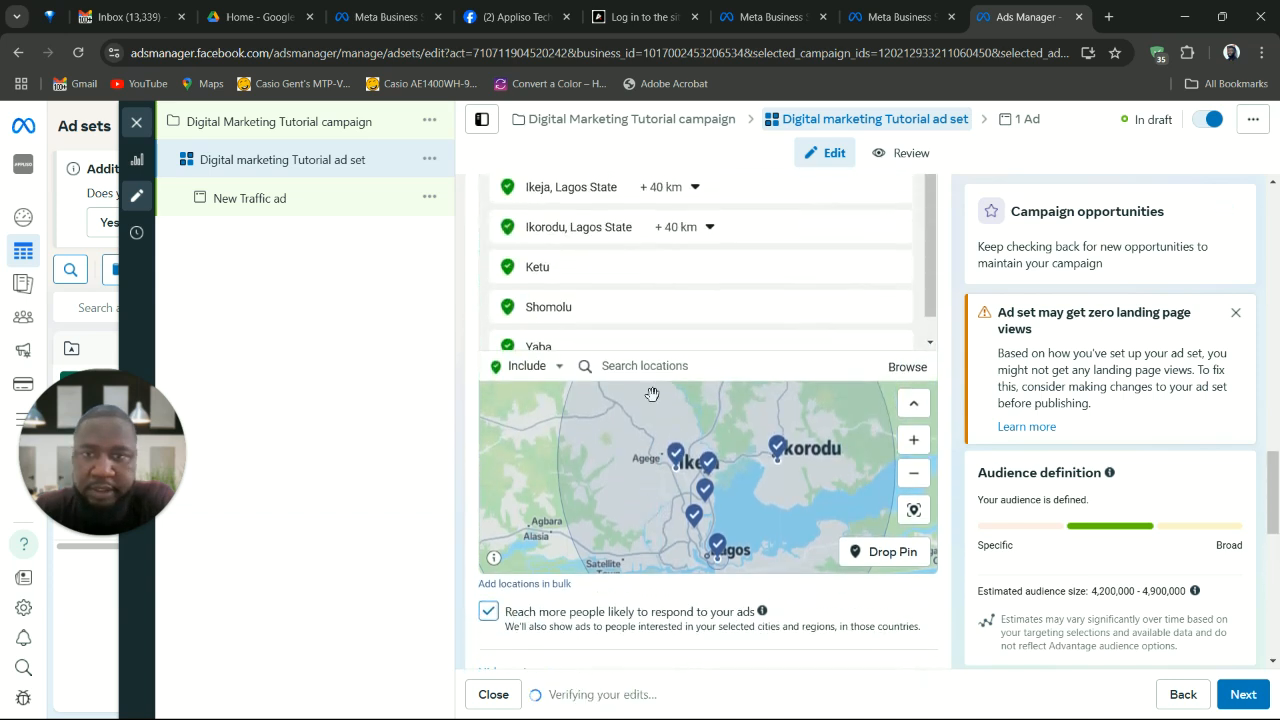
scroll(620, 364, "up", 3)
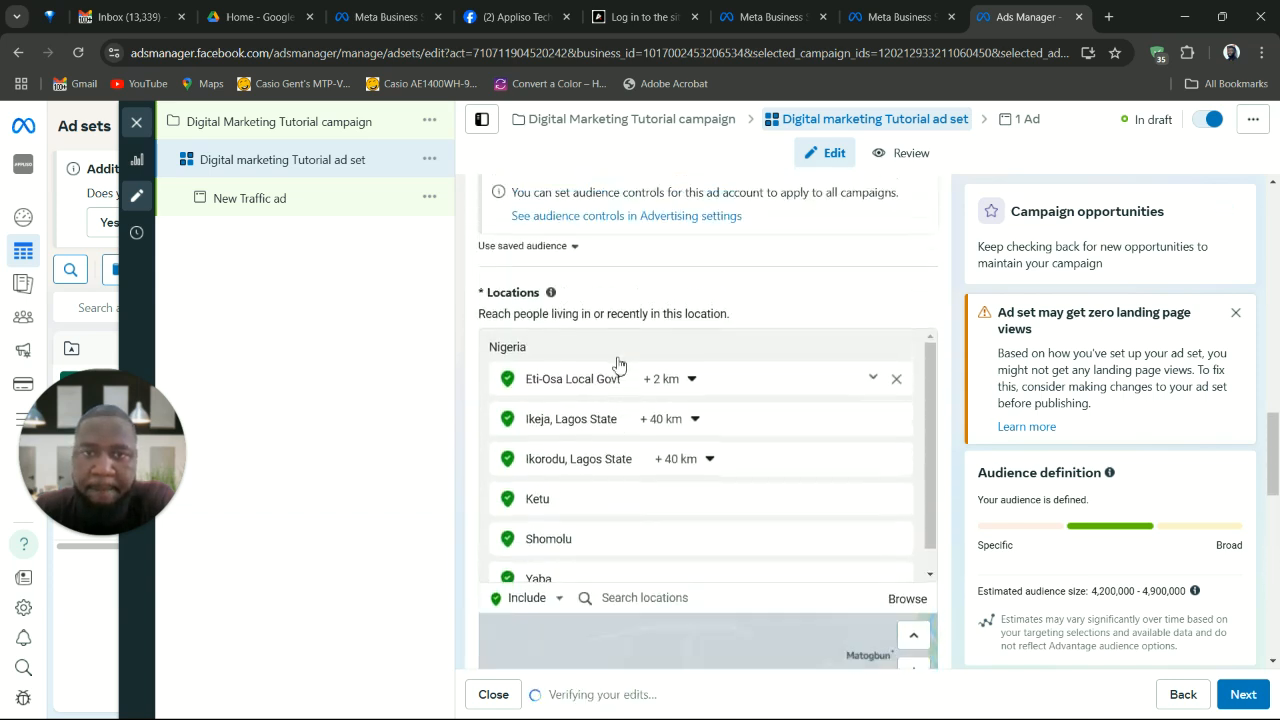
scroll(769, 316, "up", 4)
scroll(769, 316, "down", 7)
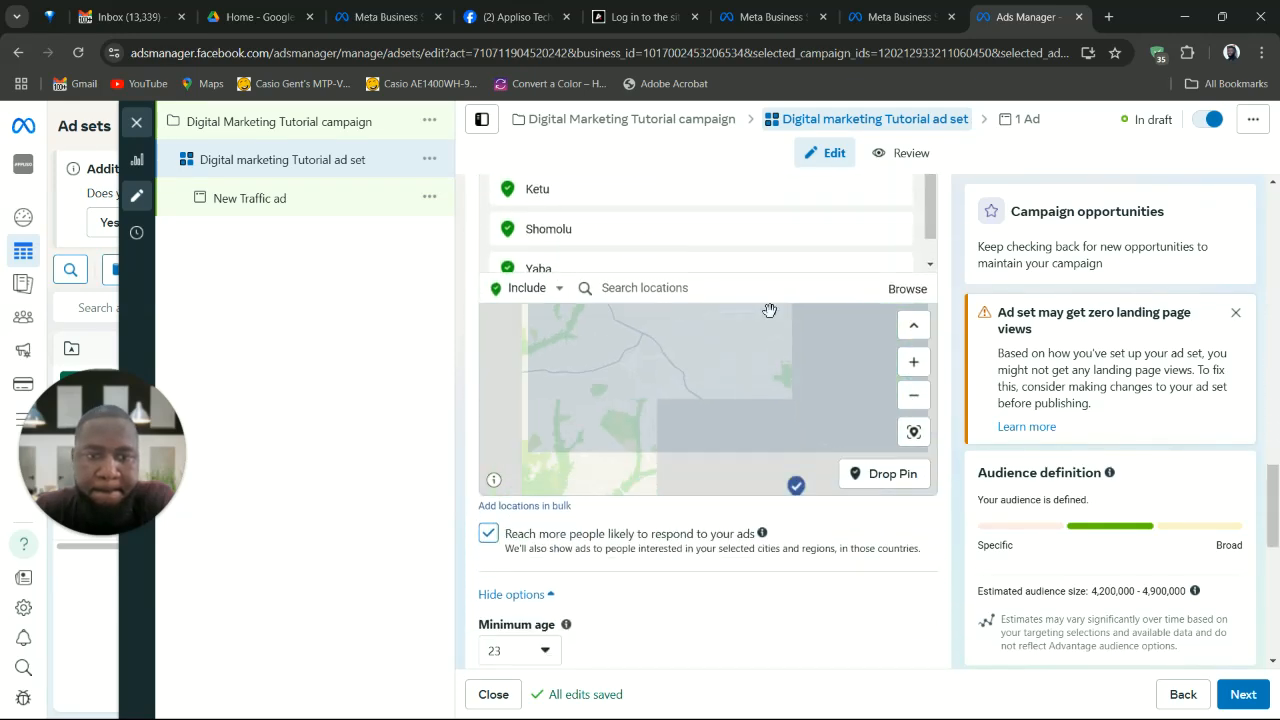
scroll(794, 573, "down", 3)
scroll(794, 575, "down", 5)
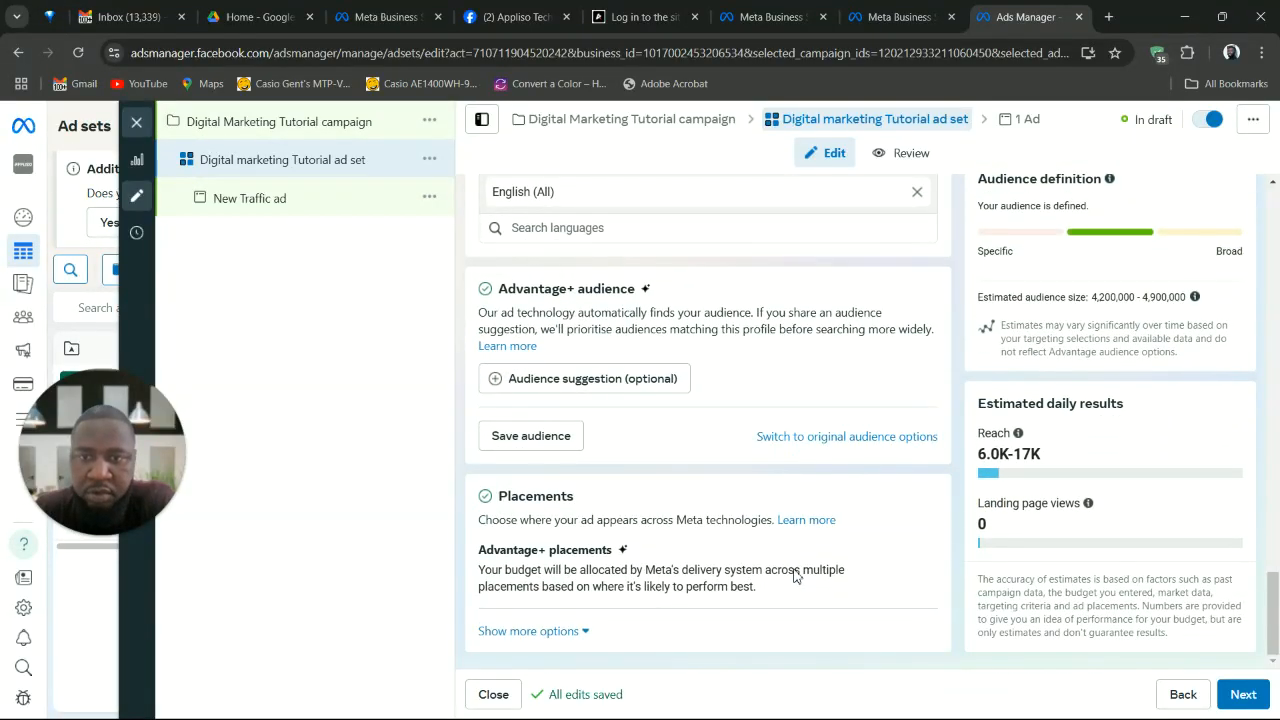
scroll(796, 576, "up", 1)
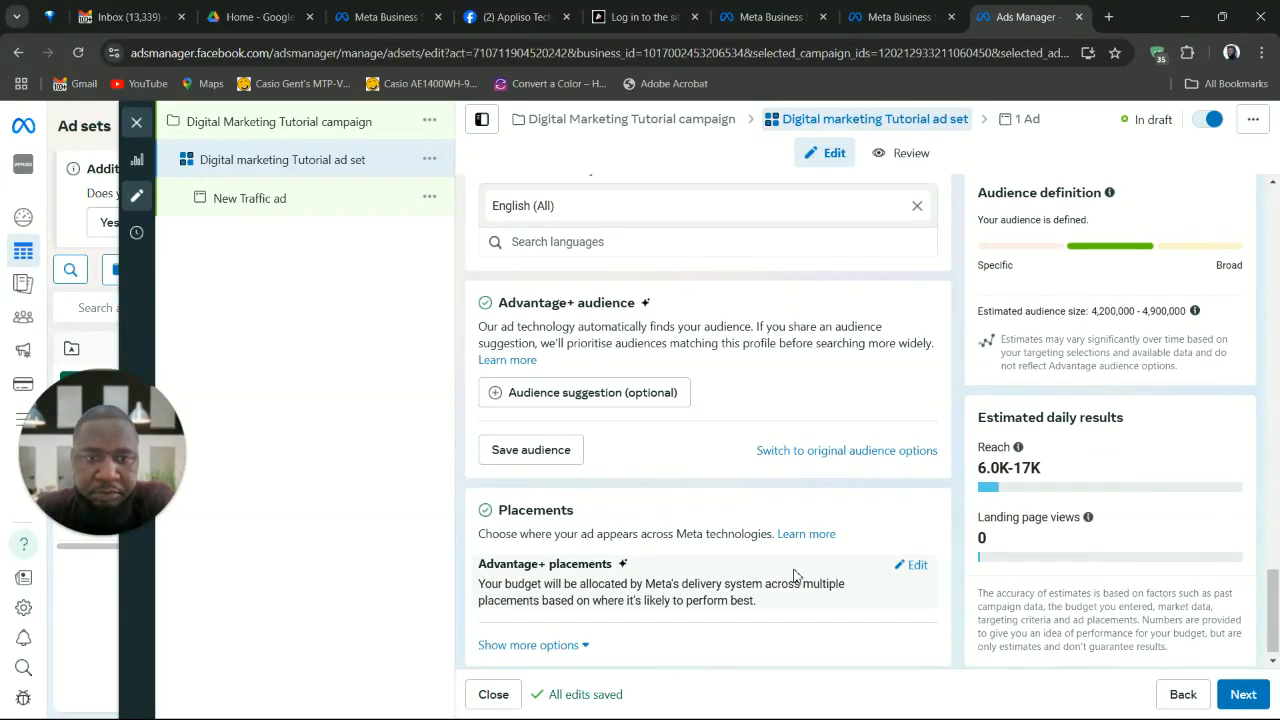
left_click(817, 451)
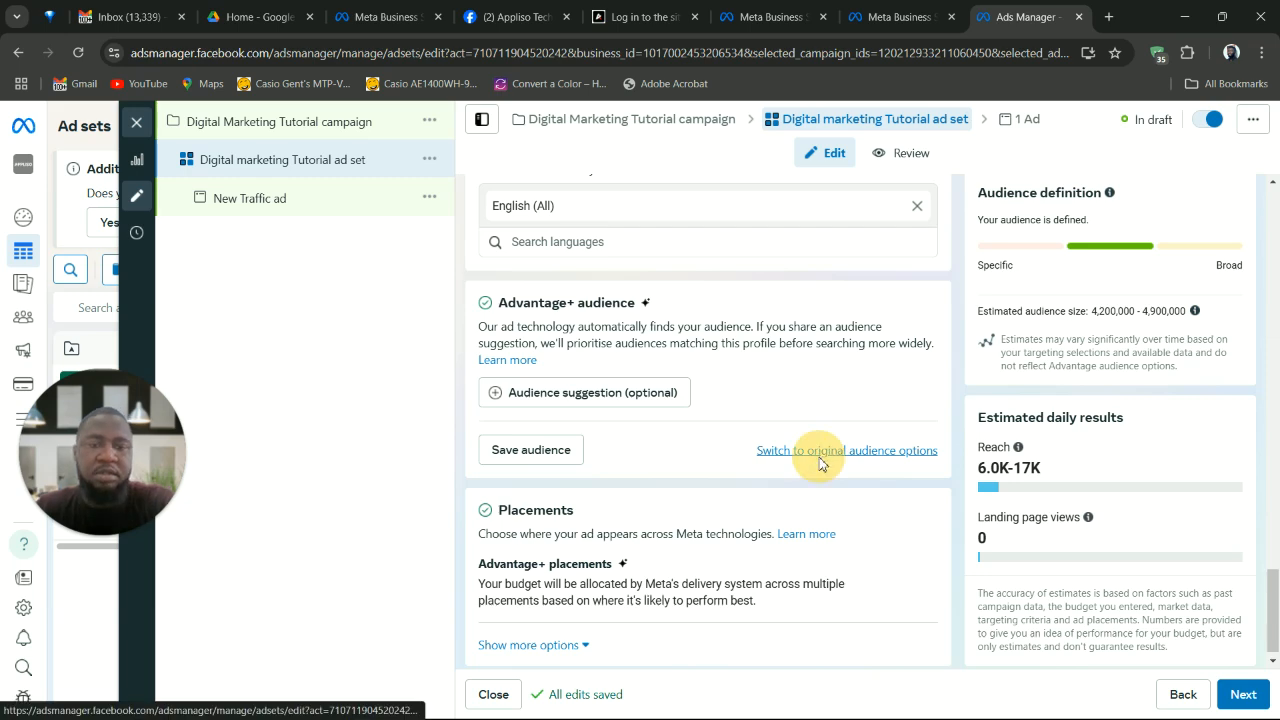
left_click(651, 432)
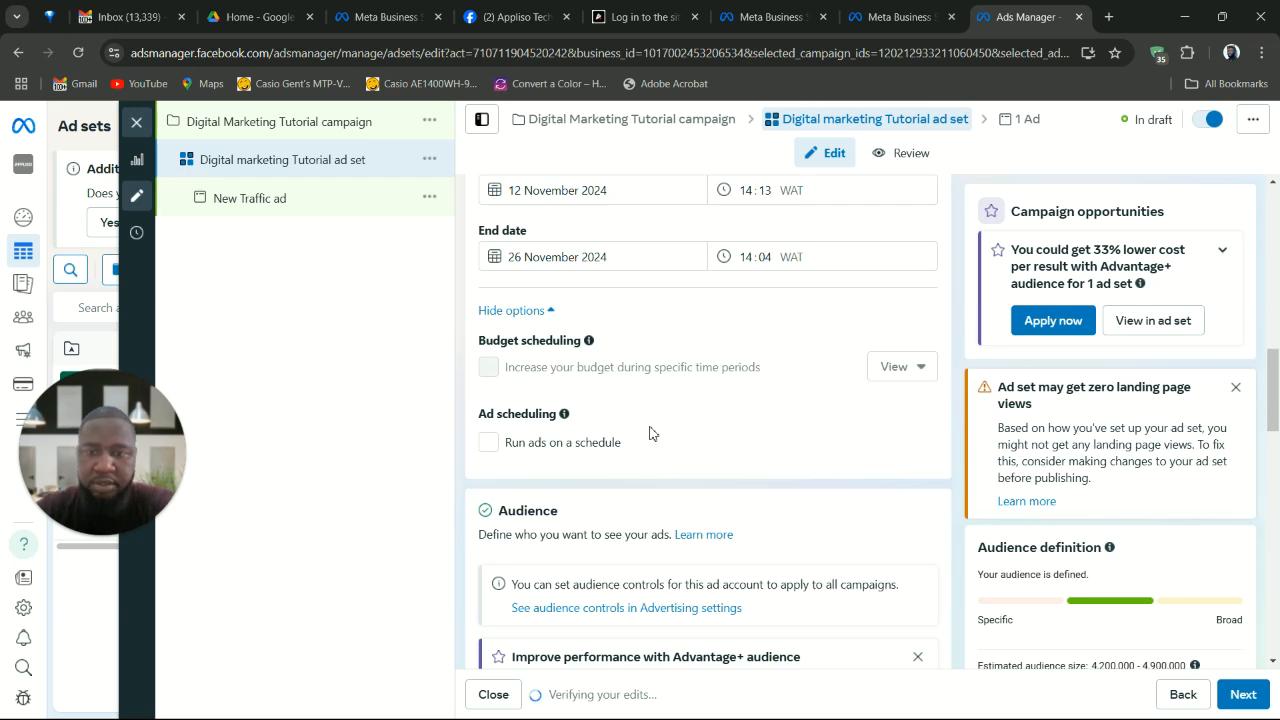
Step: Set the audience's maximum age to 40
scroll(651, 432, "down", 3)
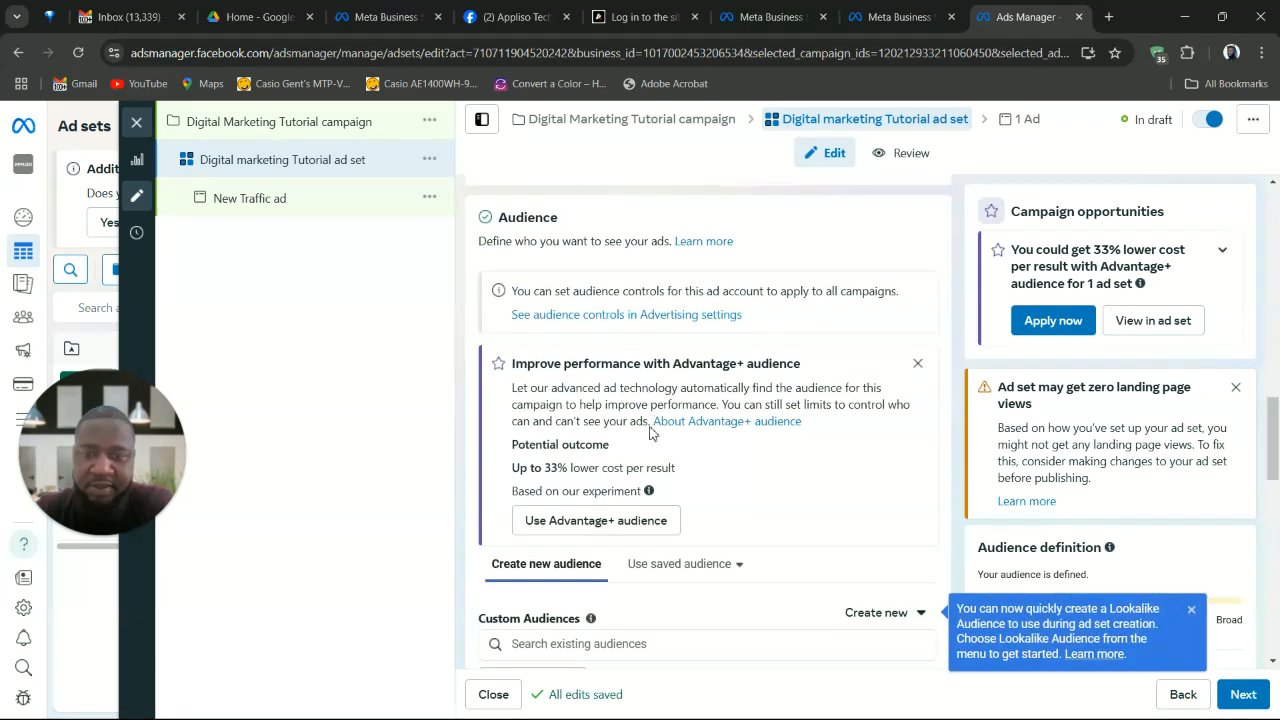
scroll(651, 428, "down", 3)
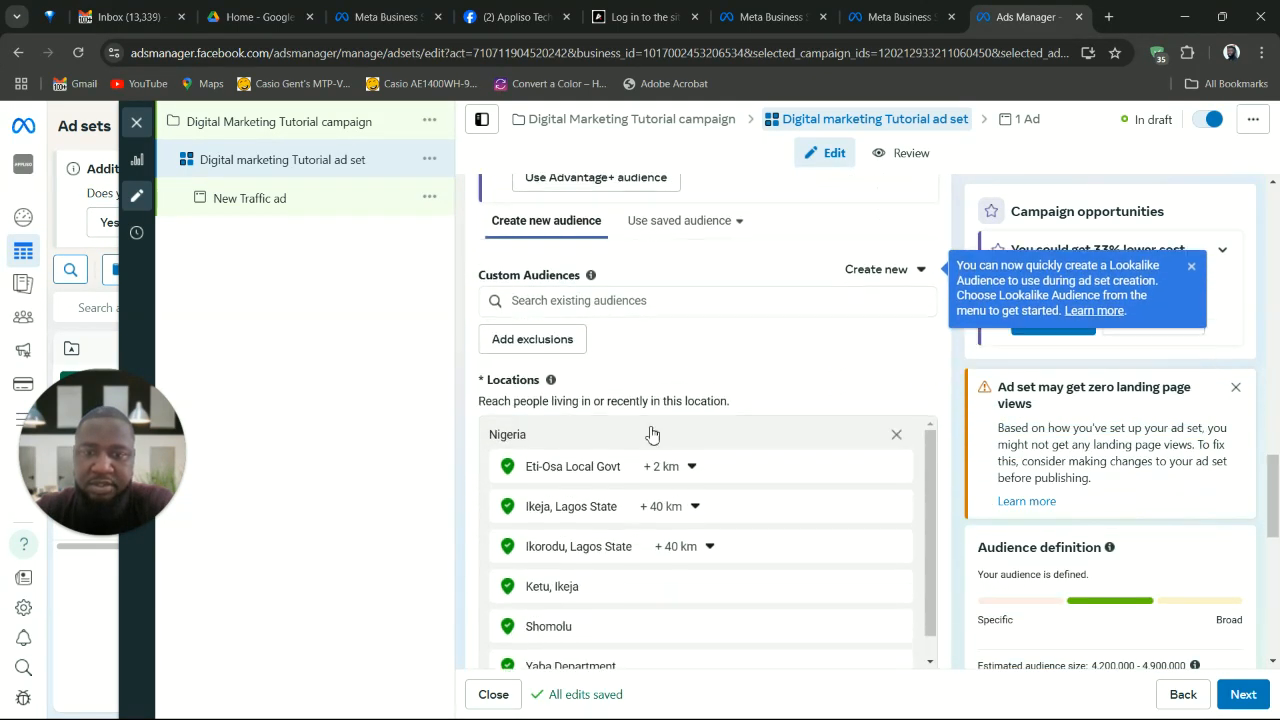
scroll(651, 432, "down", 1)
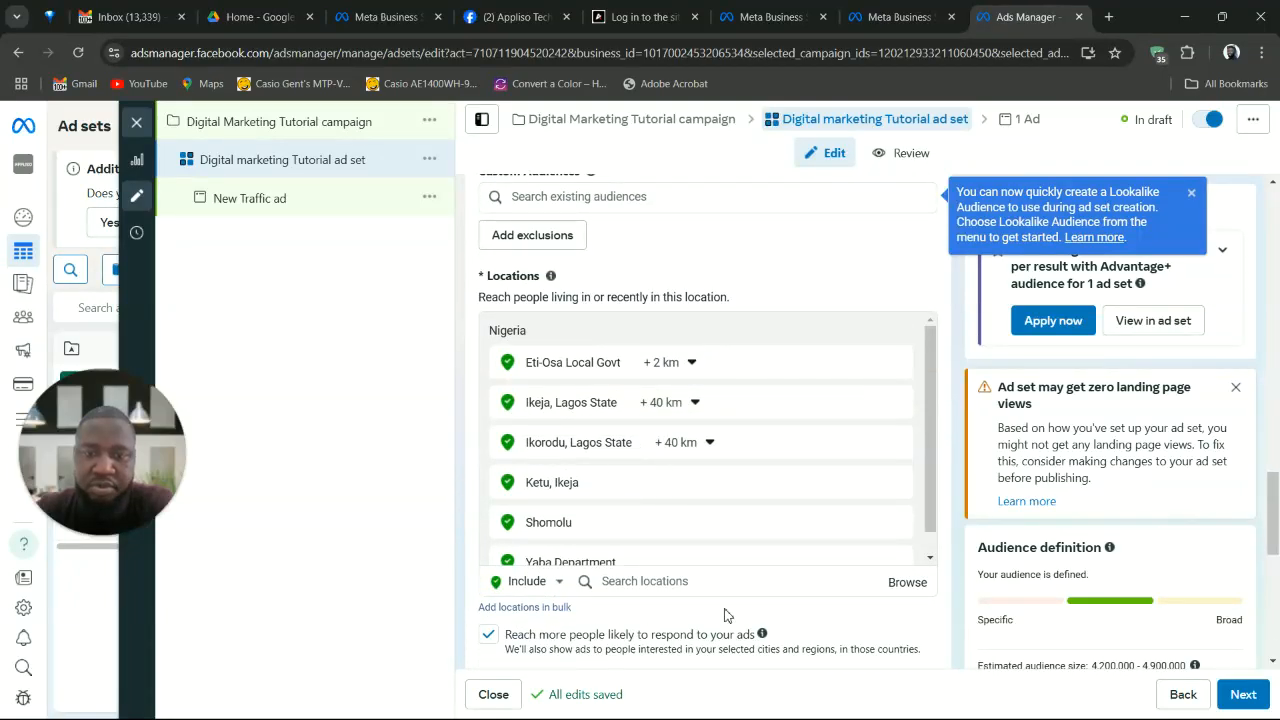
scroll(725, 615, "down", 2)
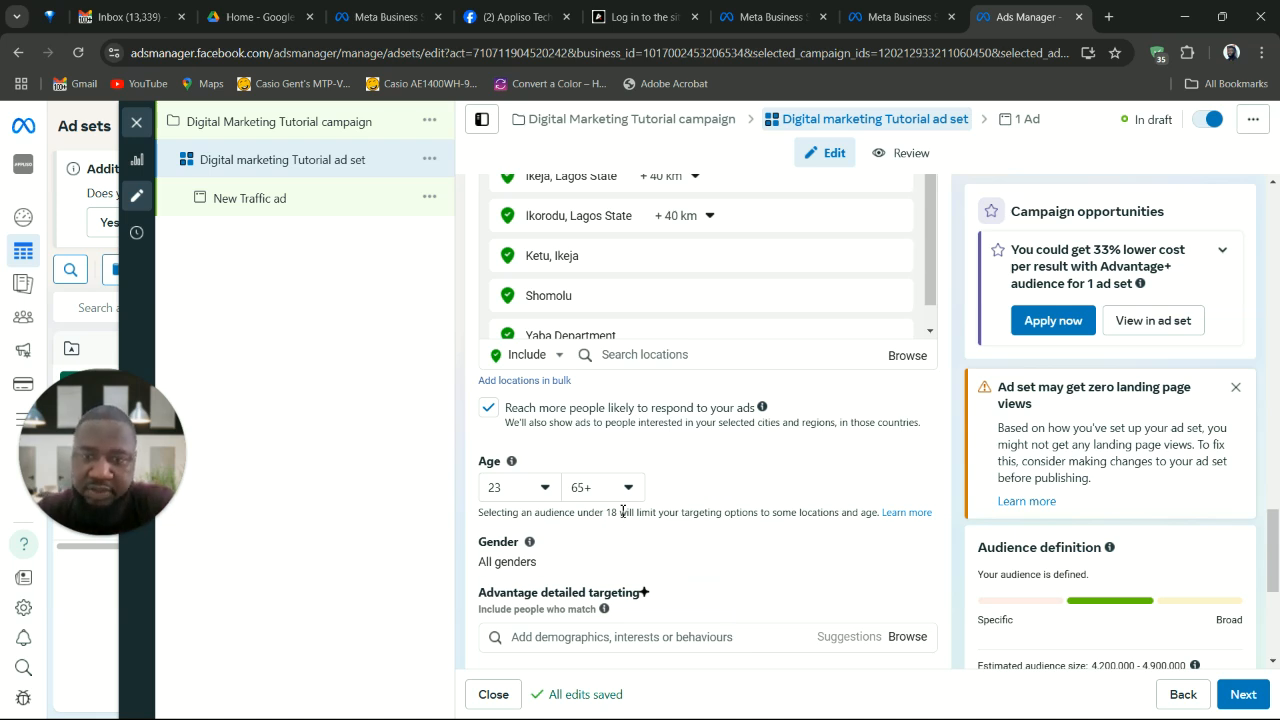
left_click(598, 495)
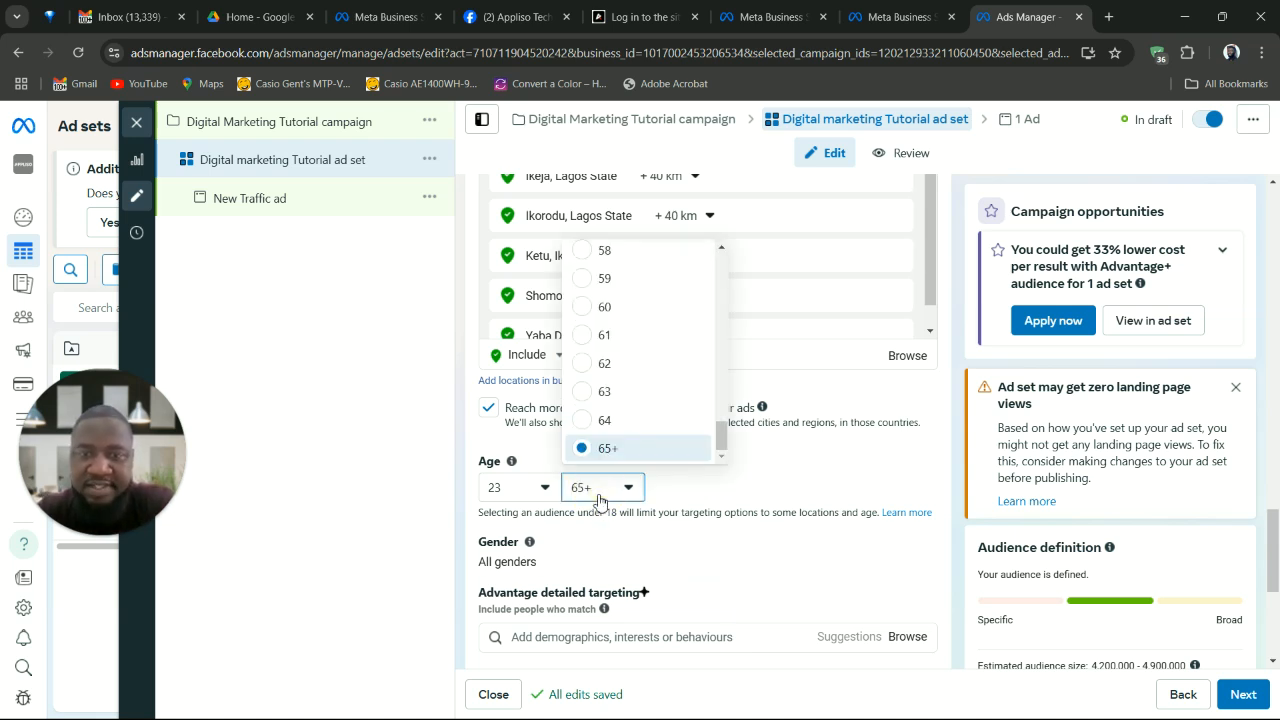
scroll(641, 378, "up", 3)
scroll(641, 378, "up", 5)
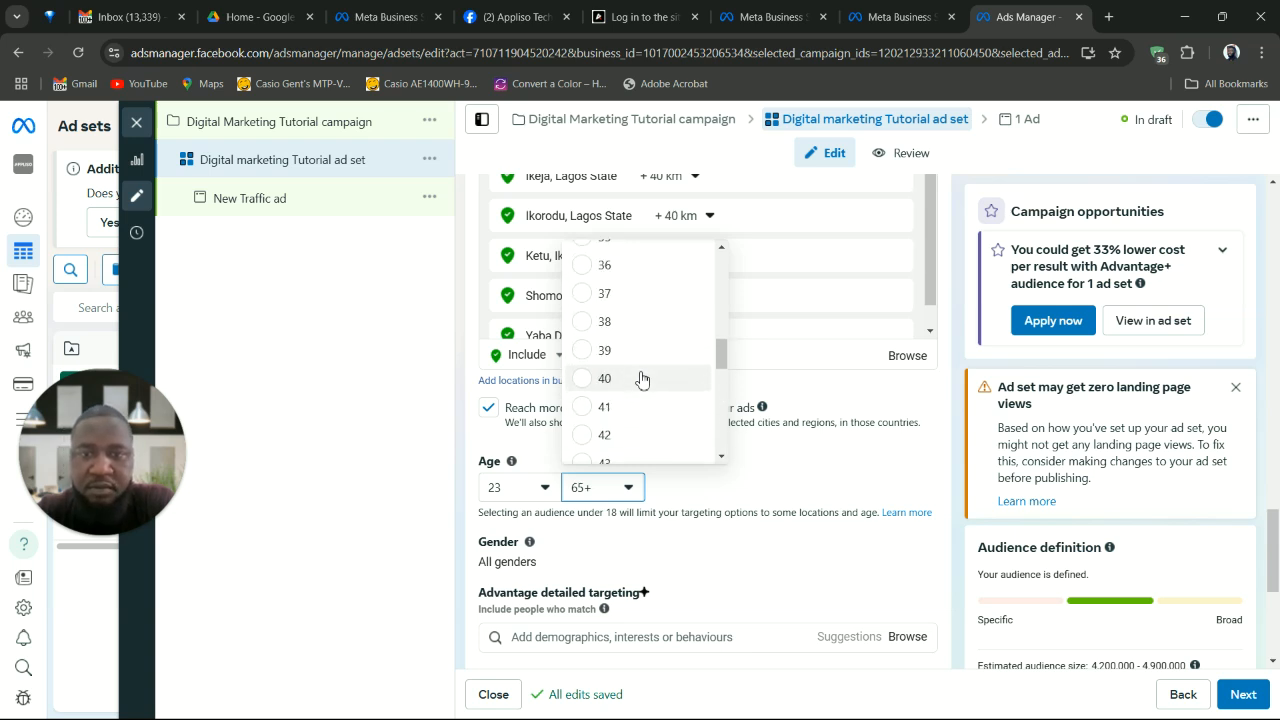
left_click(640, 378)
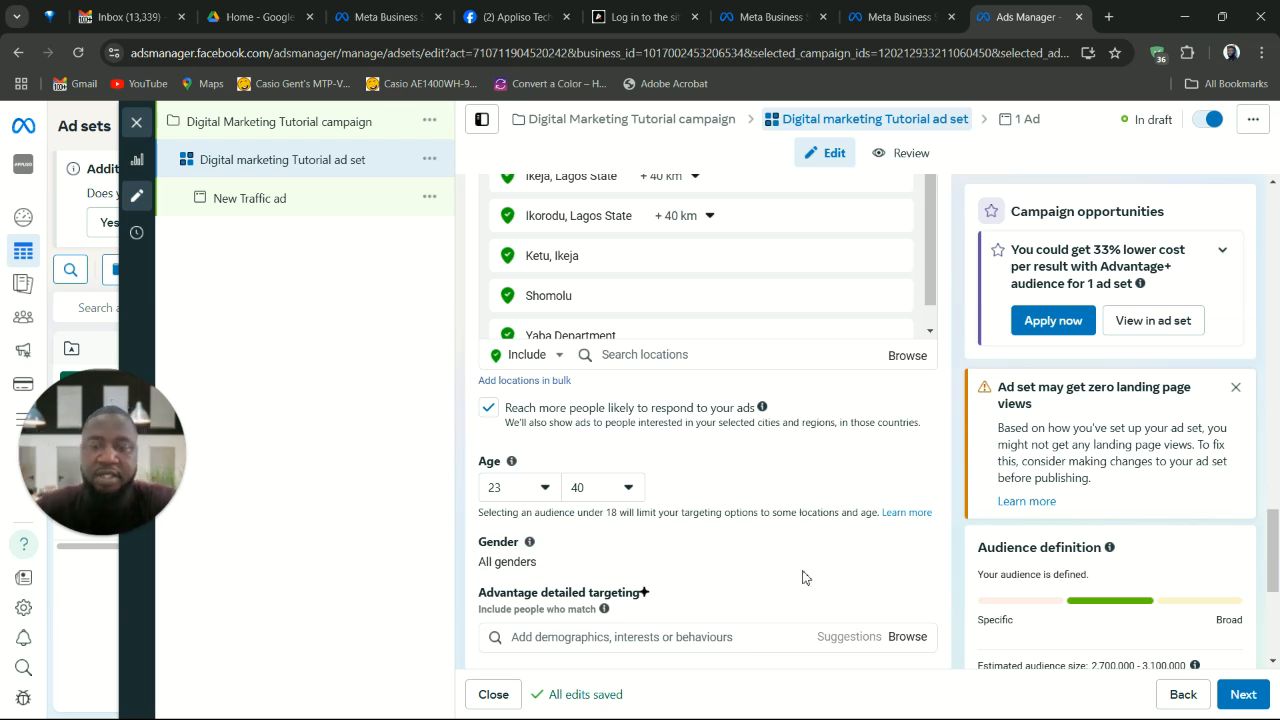
Step: Open the gender choice for editing and add the interest "Digital marketing (marketing)" to the detailed targeting
scroll(802, 578, "down", 2)
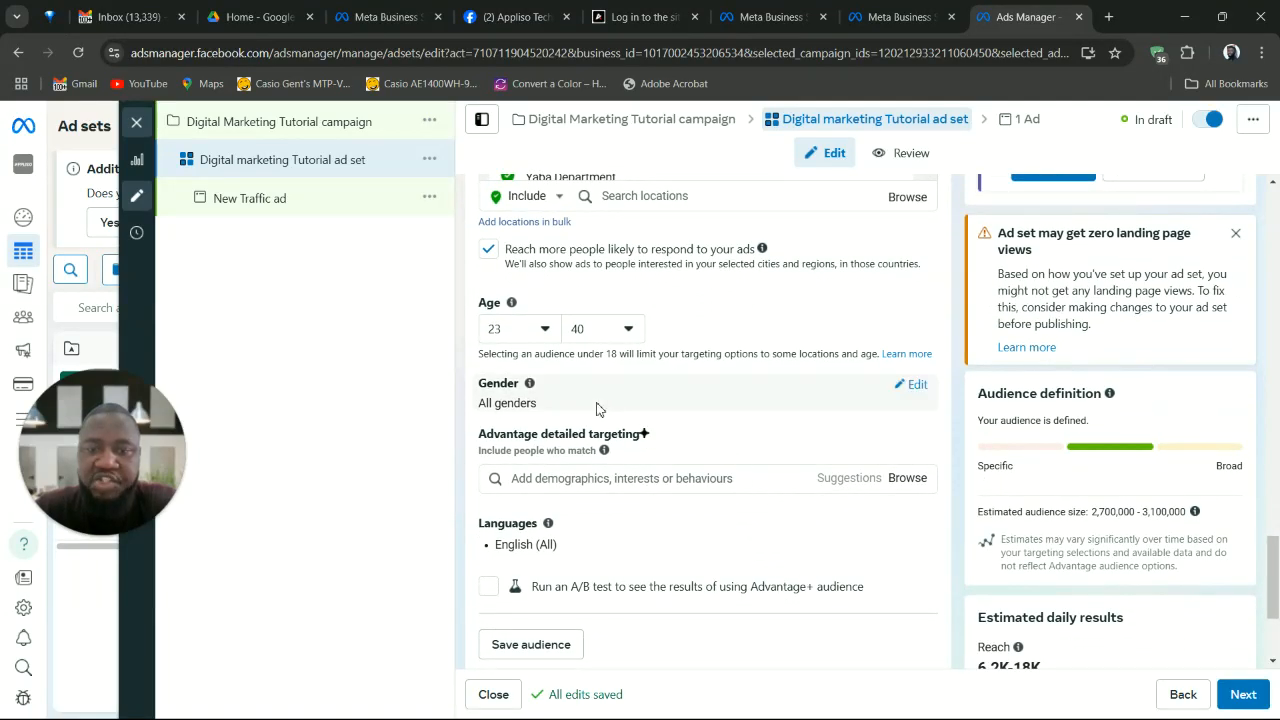
left_click(913, 386)
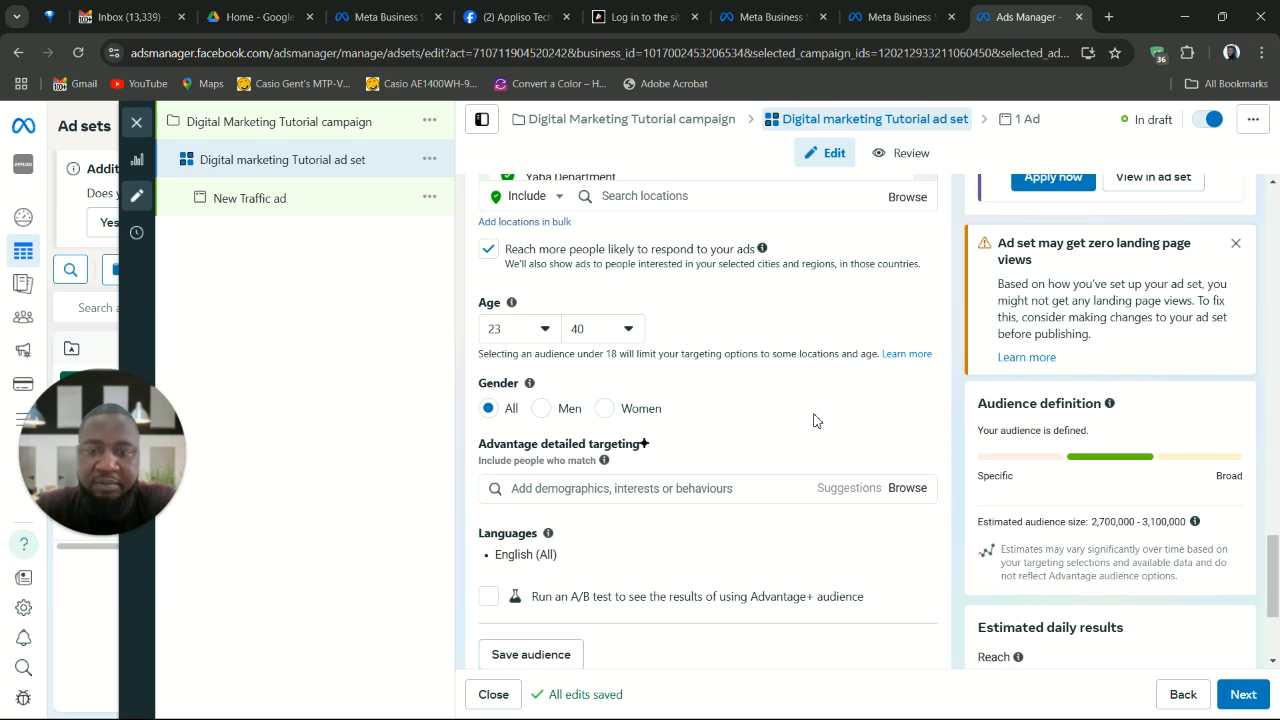
scroll(813, 420, "down", 2)
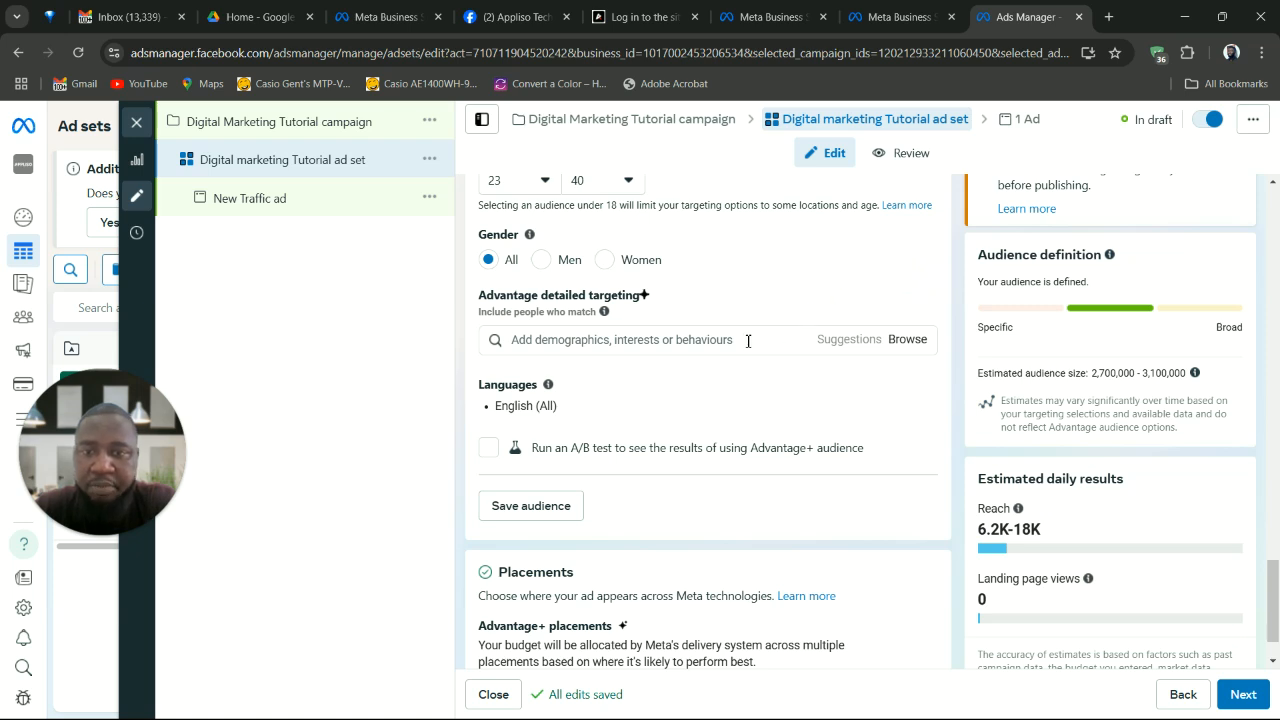
left_click(748, 341)
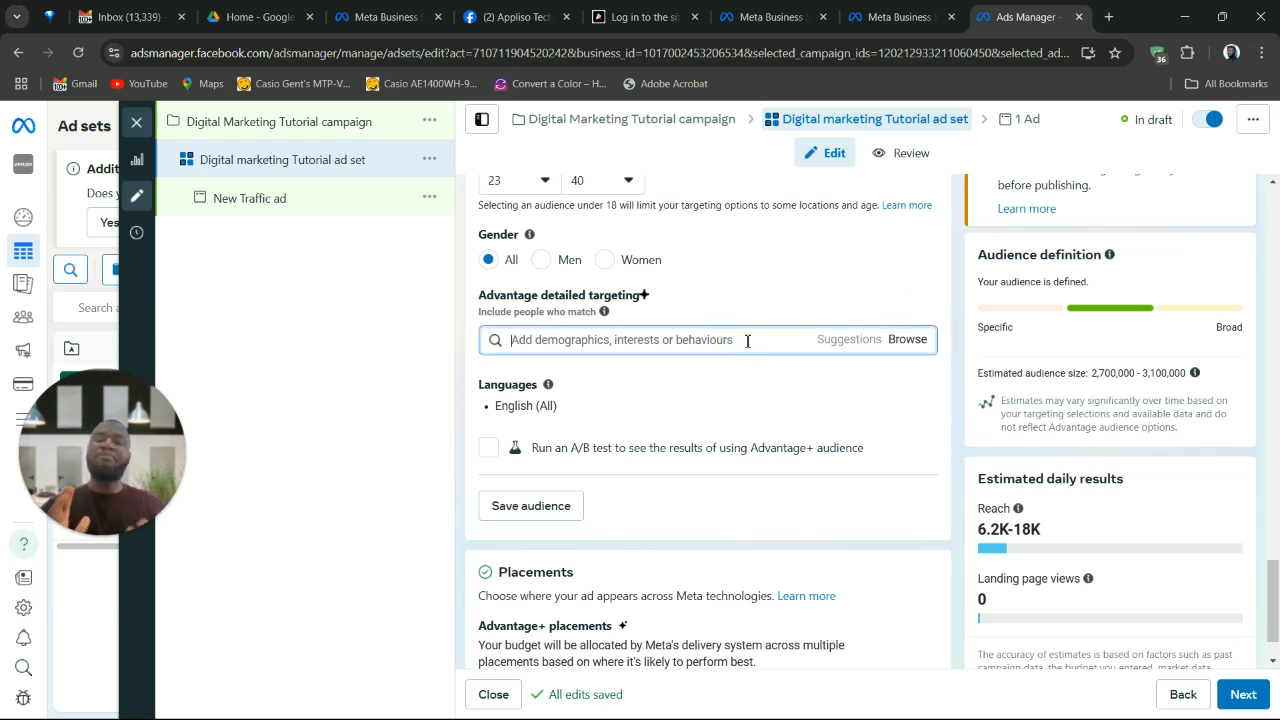
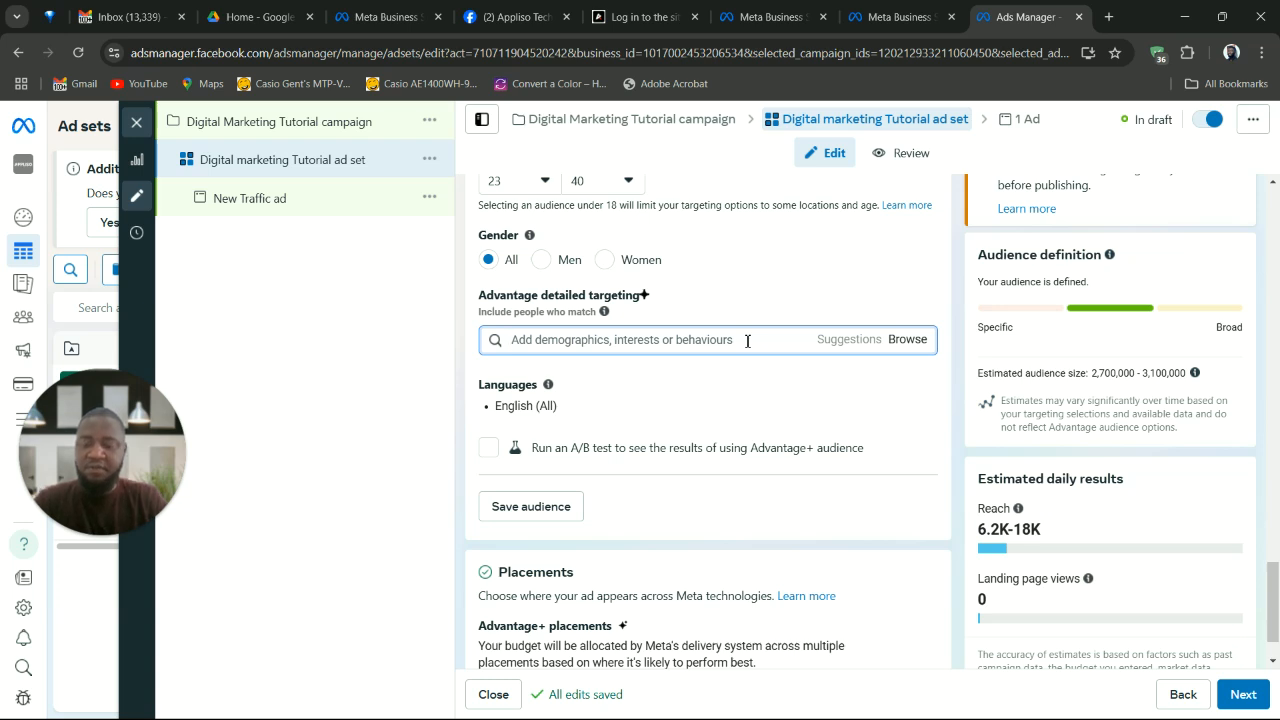
type("digla")
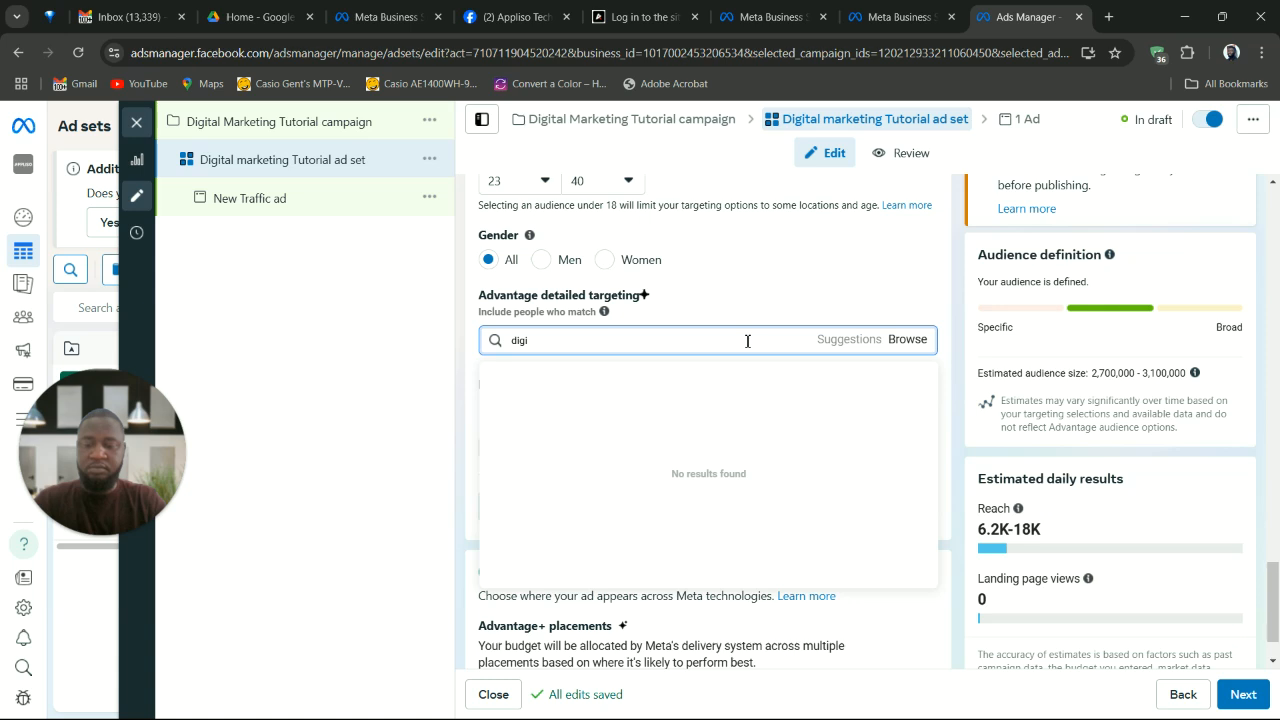
type("tal ma")
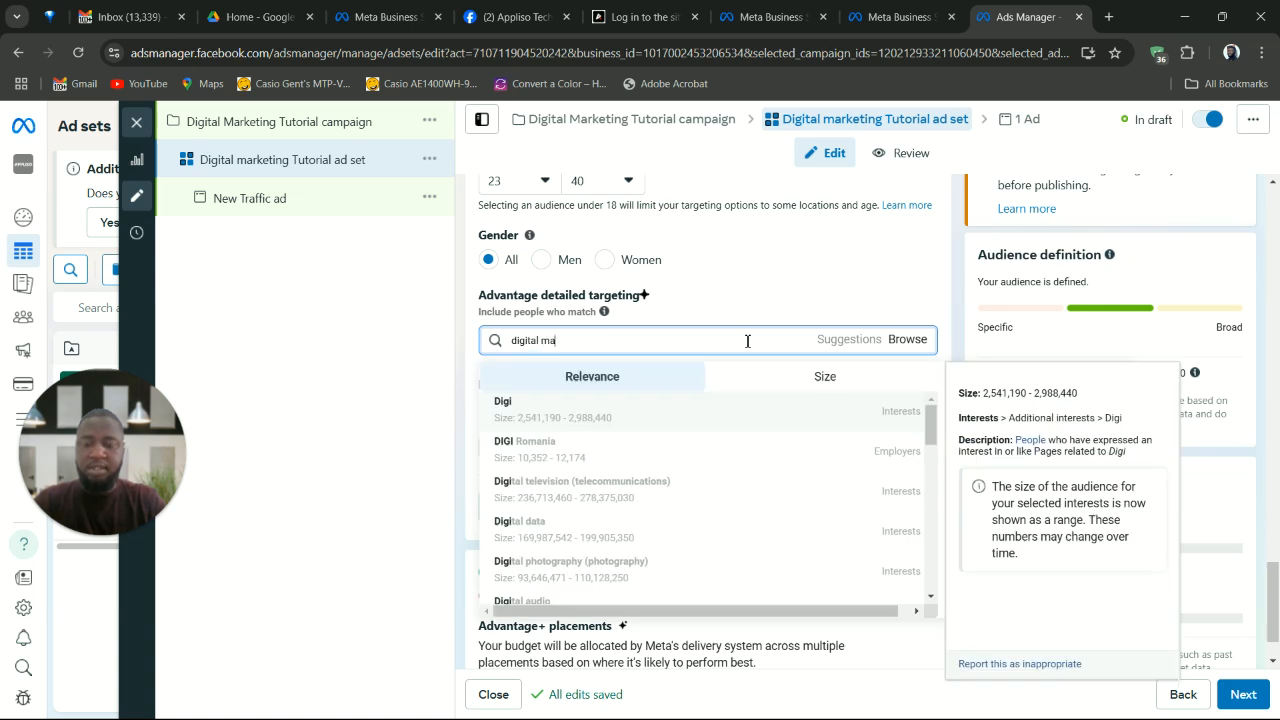
type("rketing")
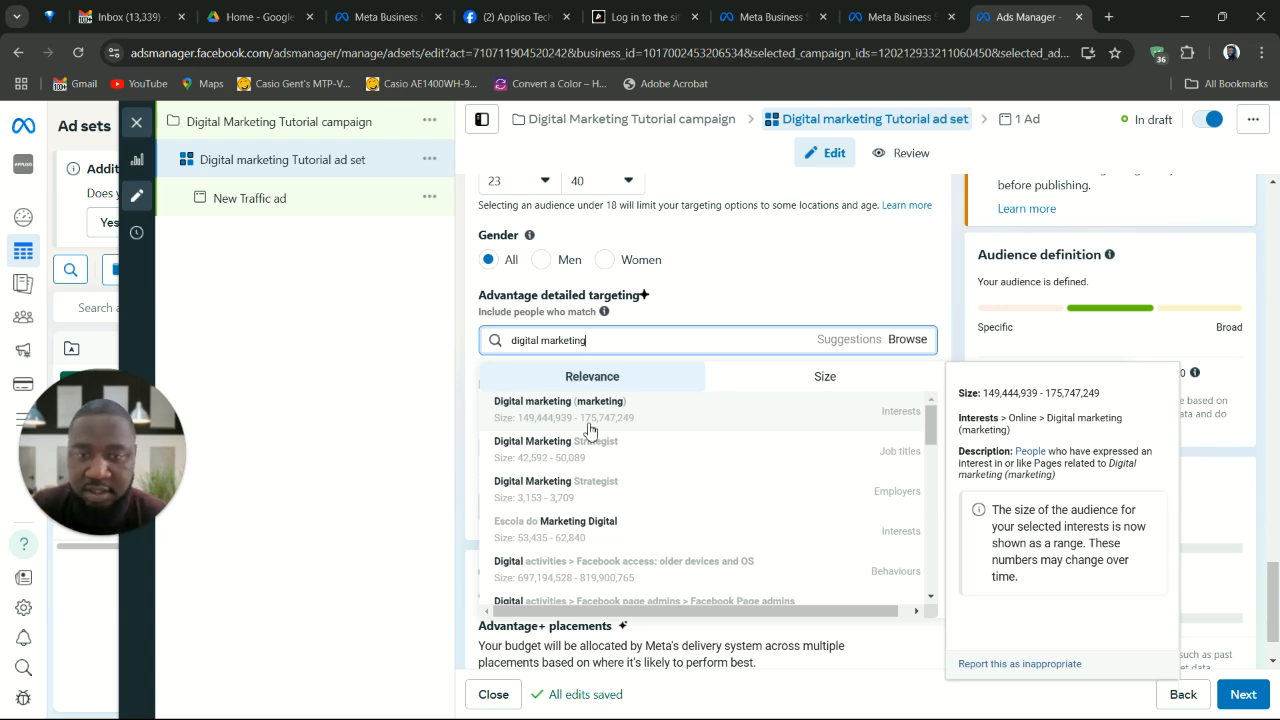
left_click(660, 414)
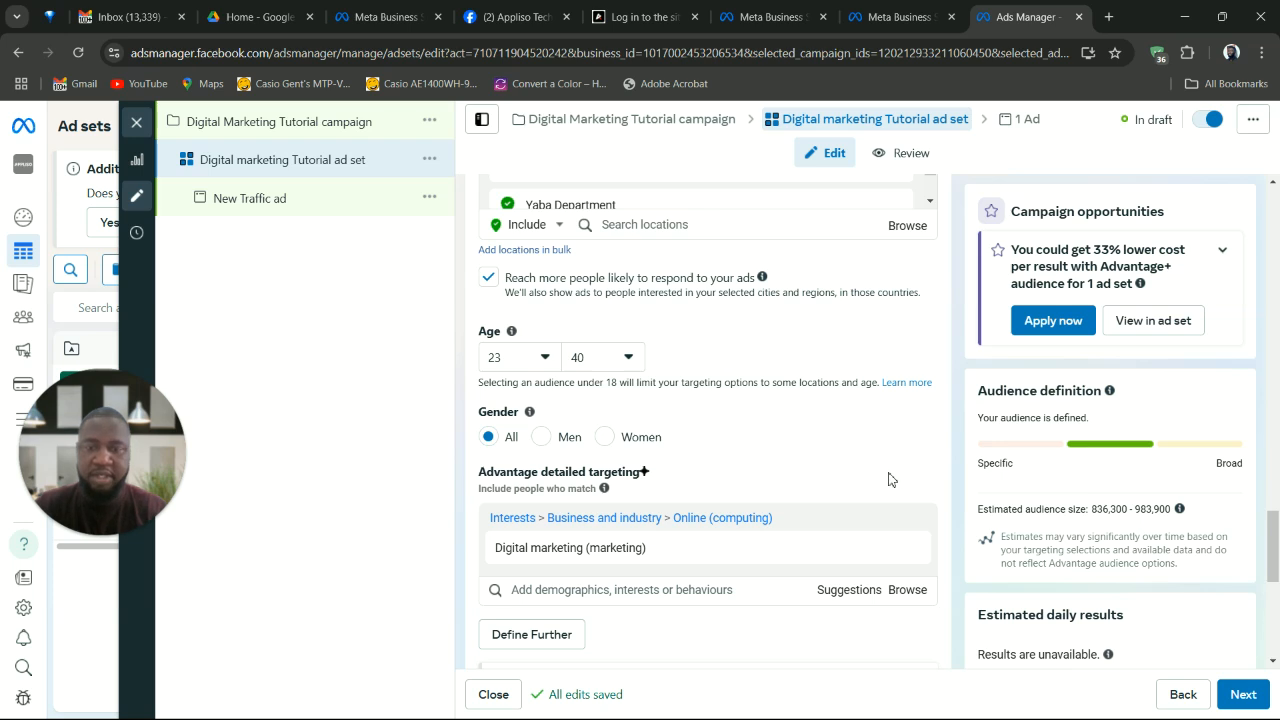
Step: Add the suggested interests Social media marketing (marketing), Online advertising (marketing) and Advertising (marketing) to the detailed targeting
scroll(889, 479, "down", 2)
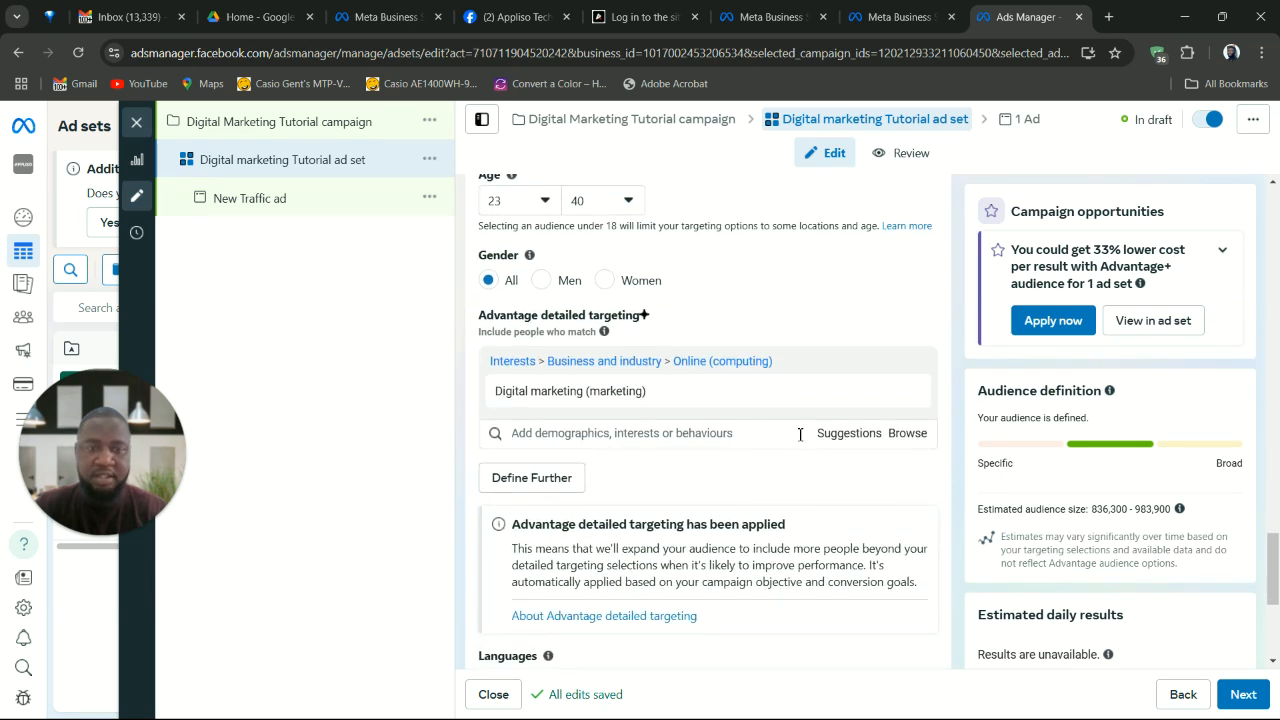
left_click(910, 436)
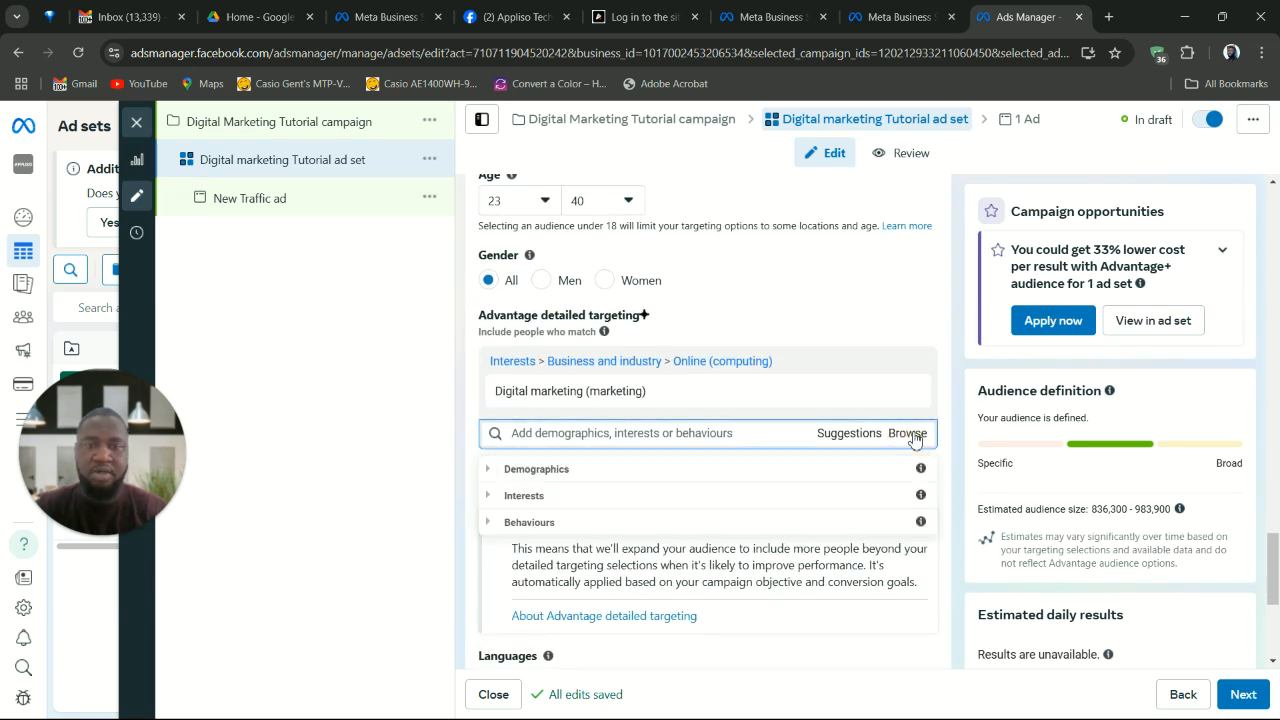
left_click(858, 438)
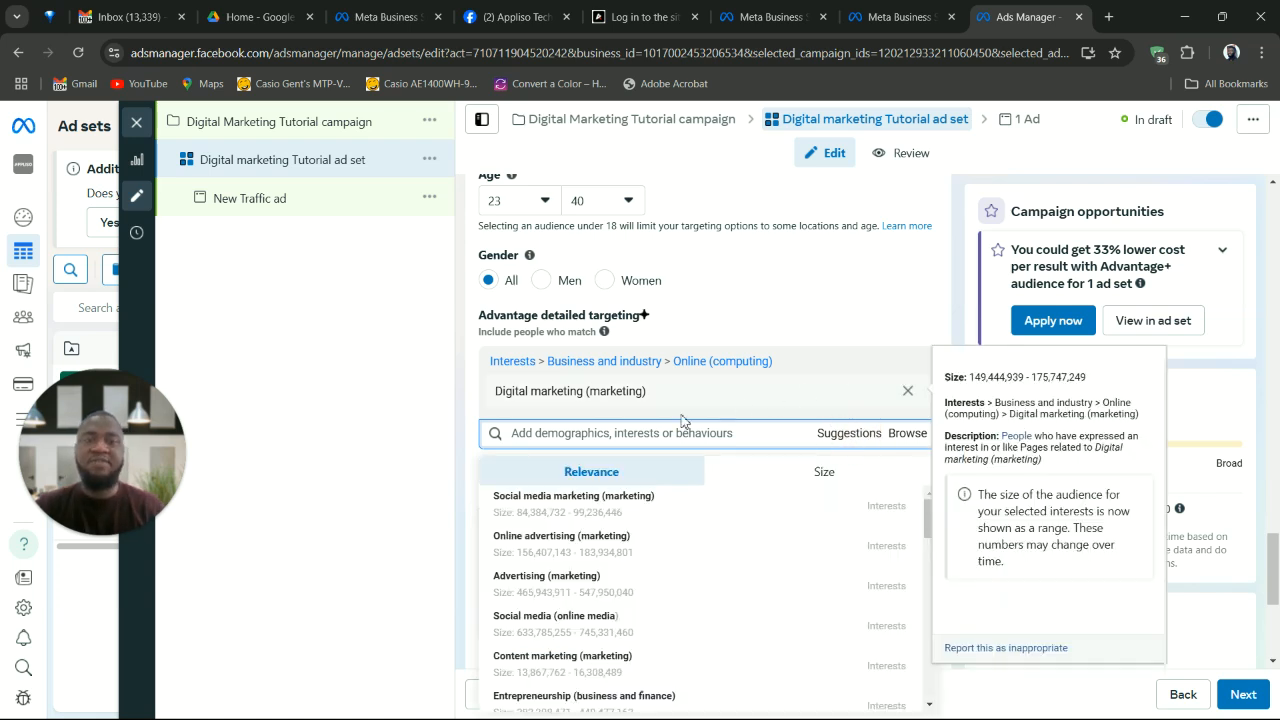
mouse_move(645, 574)
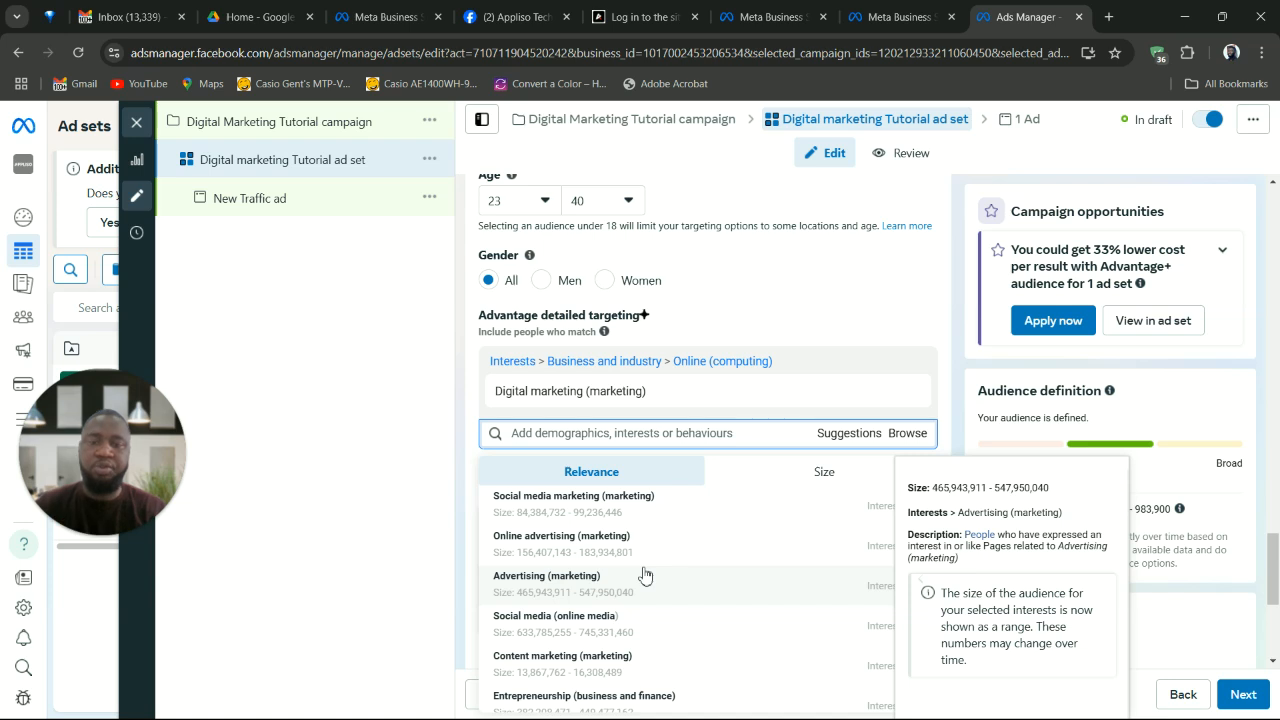
mouse_move(800, 512)
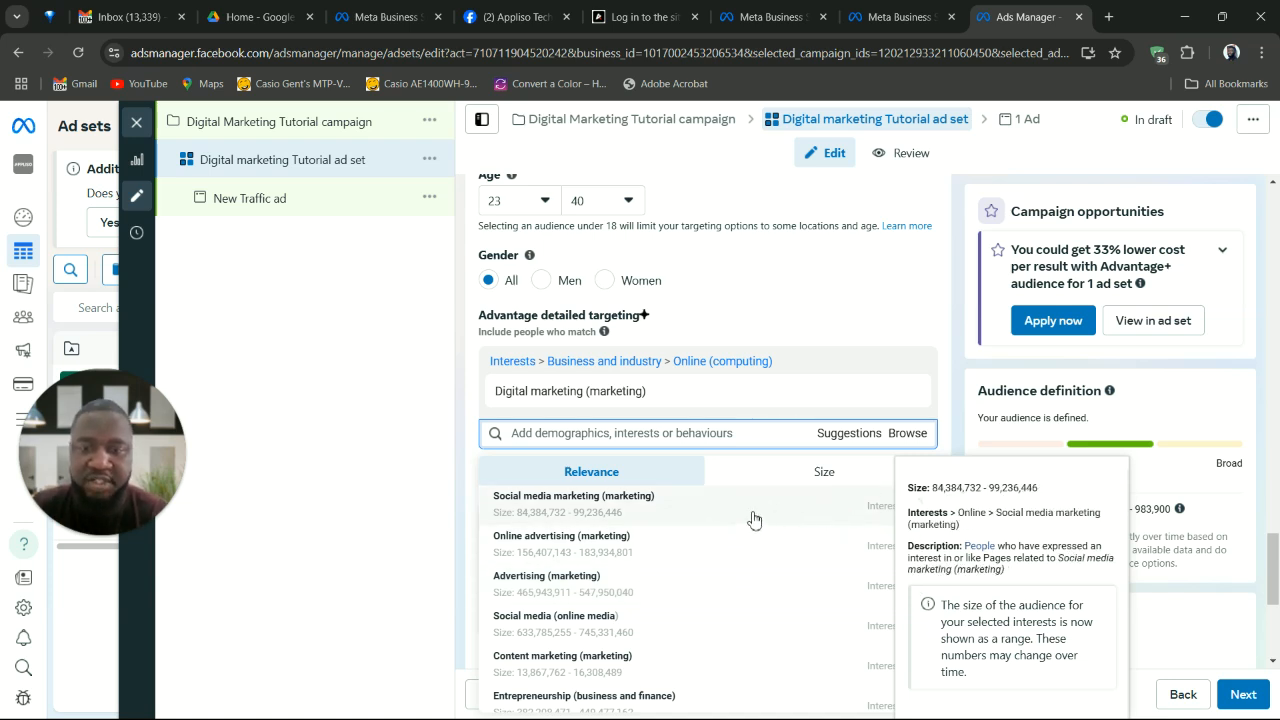
left_click(754, 520)
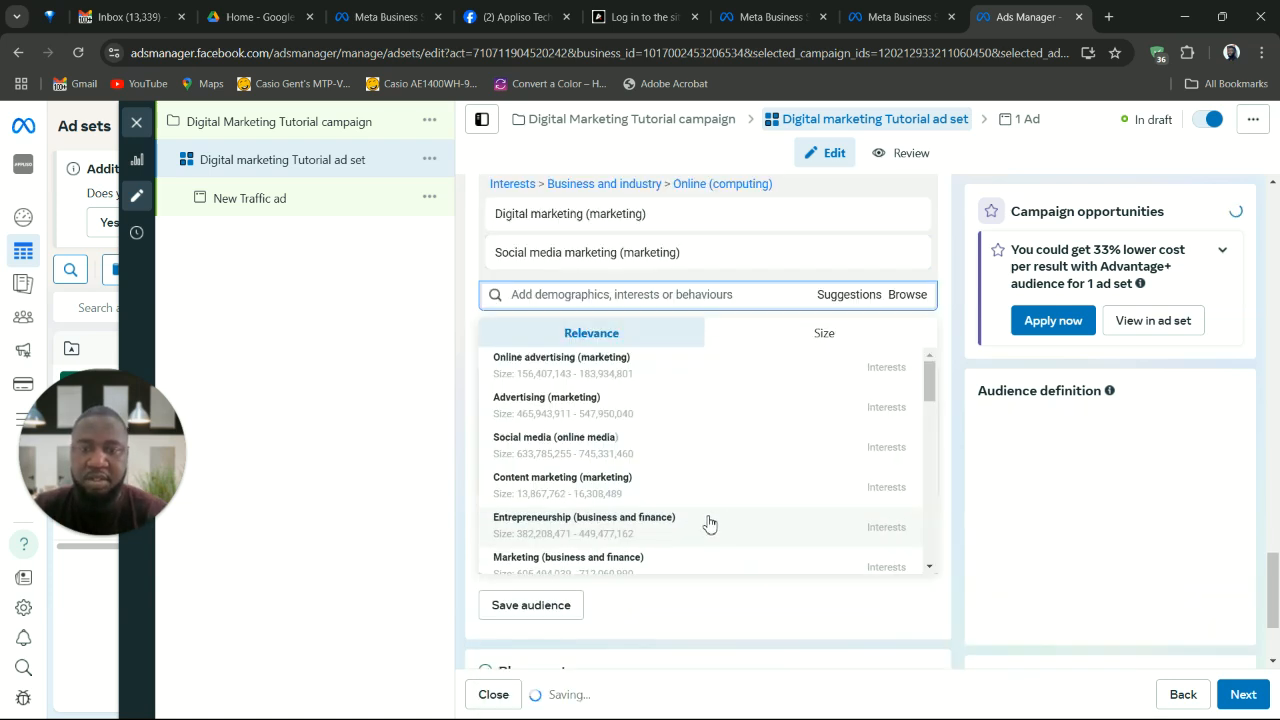
left_click(600, 375)
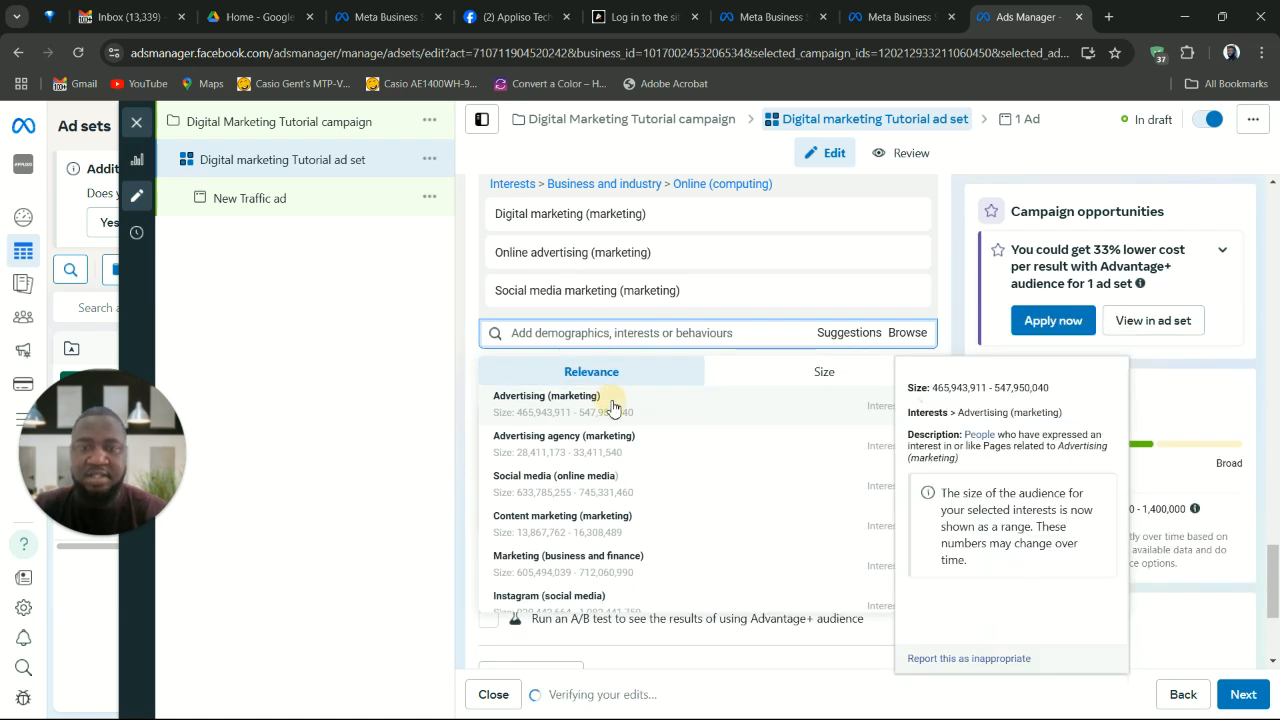
left_click(609, 403)
Step: Add the suggested interests Social media (online media), Instagram (social media) and Facebook (social media) to the detailed targeting
mouse_move(634, 500)
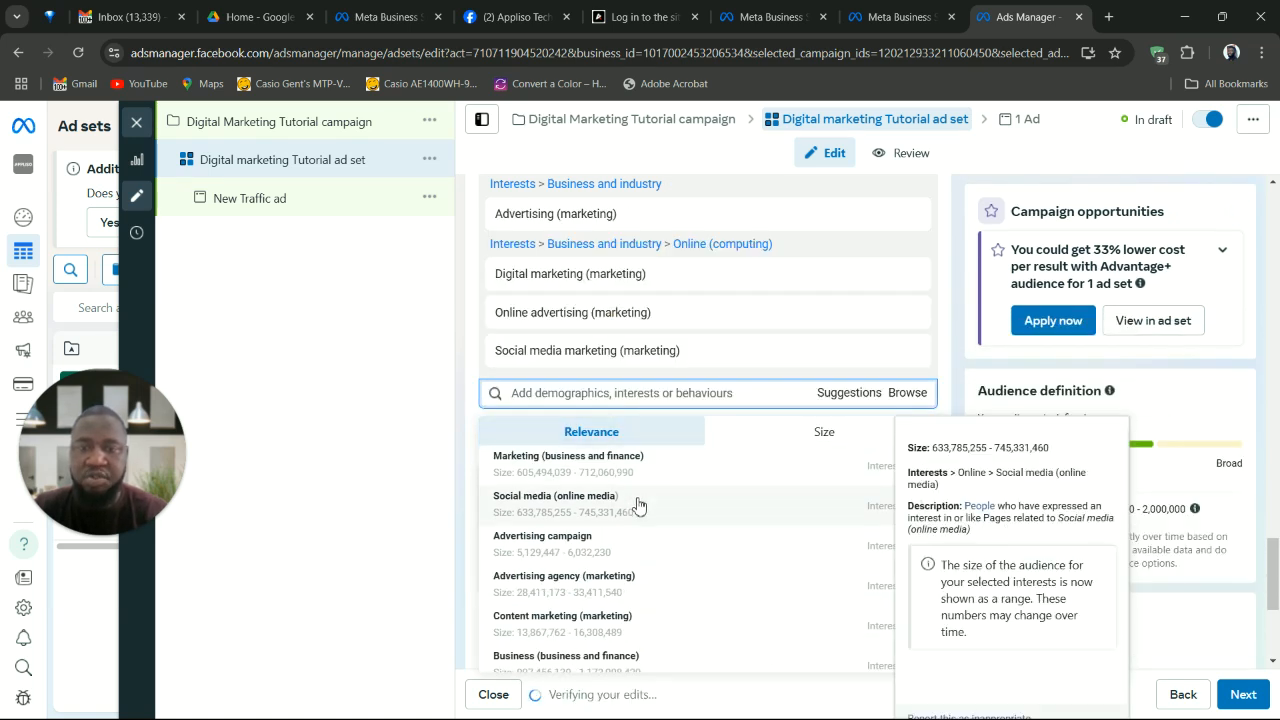
left_click(588, 505)
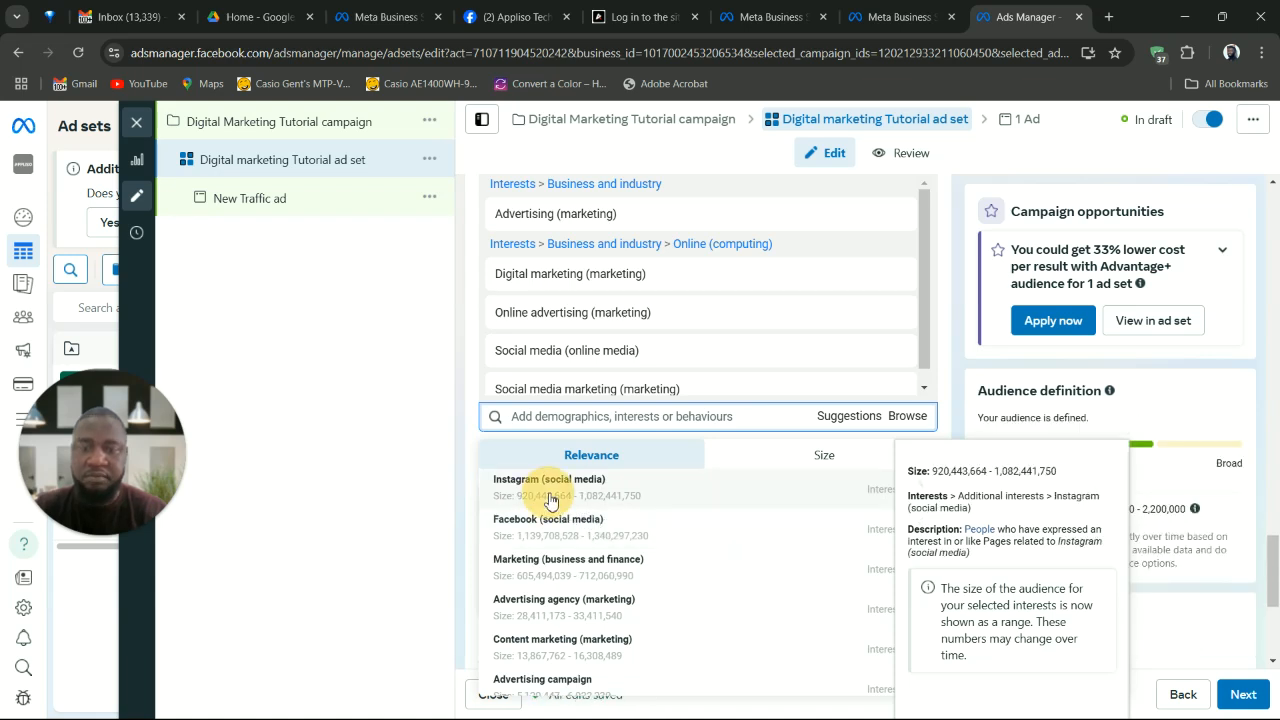
left_click(550, 492)
left_click(552, 496)
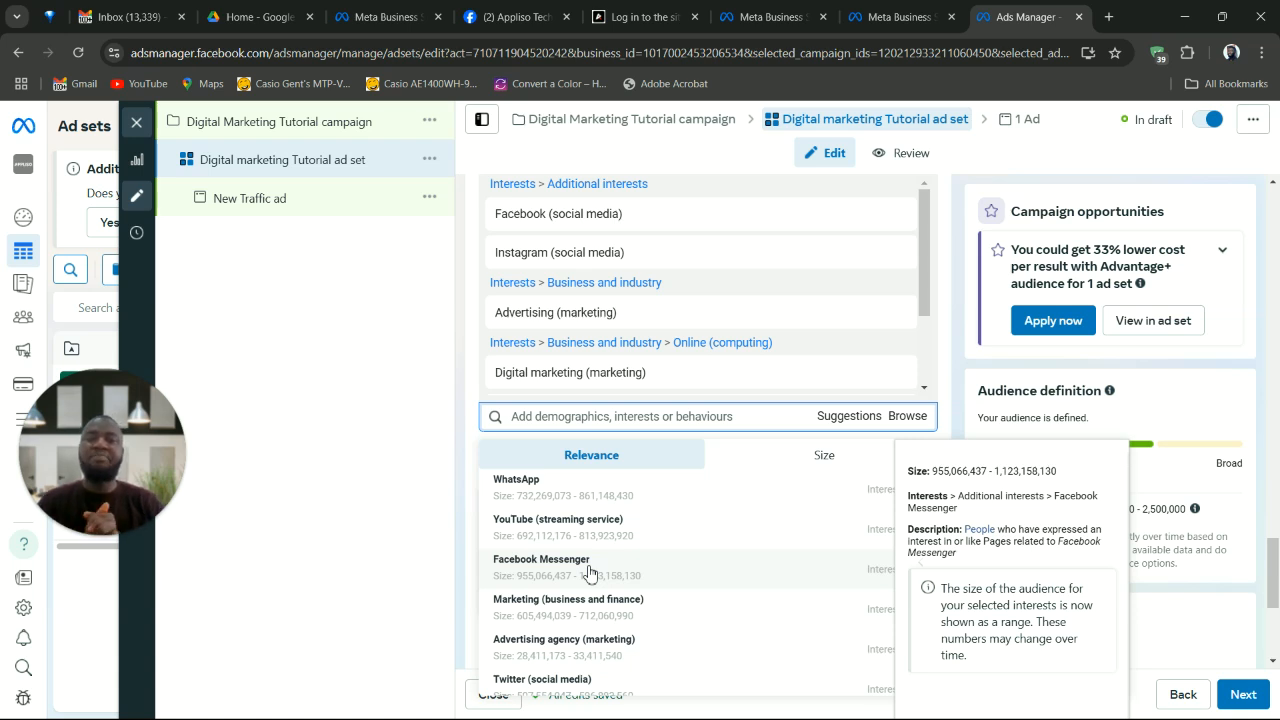
Step: Add the suggested interests Advertising campaign, Pay per click and Search engine marketing to the detailed targeting
left_click(700, 416)
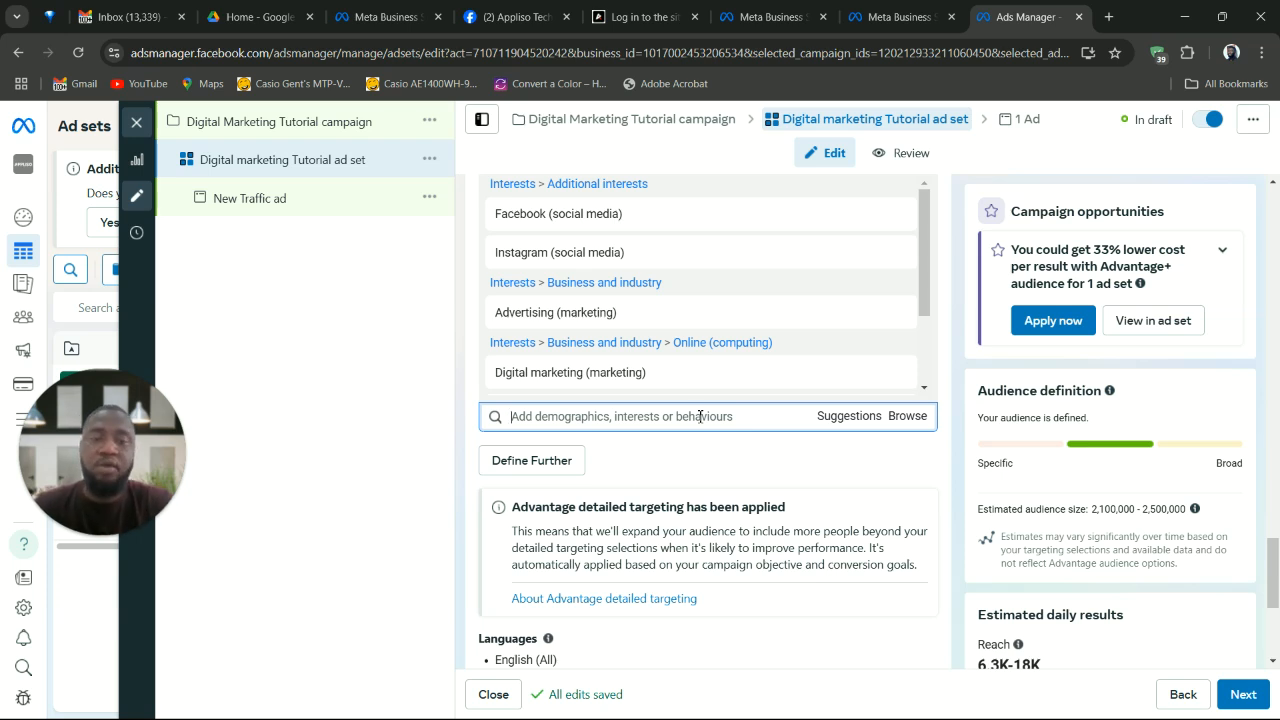
left_click(847, 418)
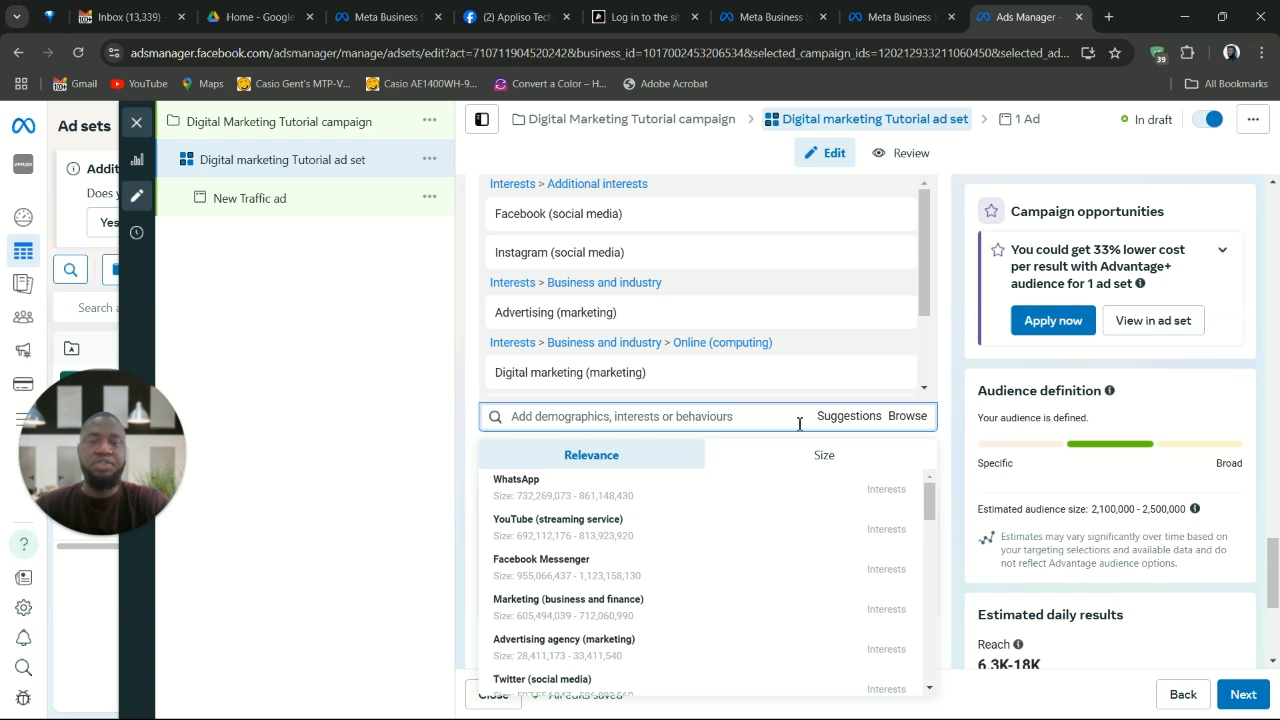
scroll(684, 611, "down", 2)
scroll(684, 611, "down", 1)
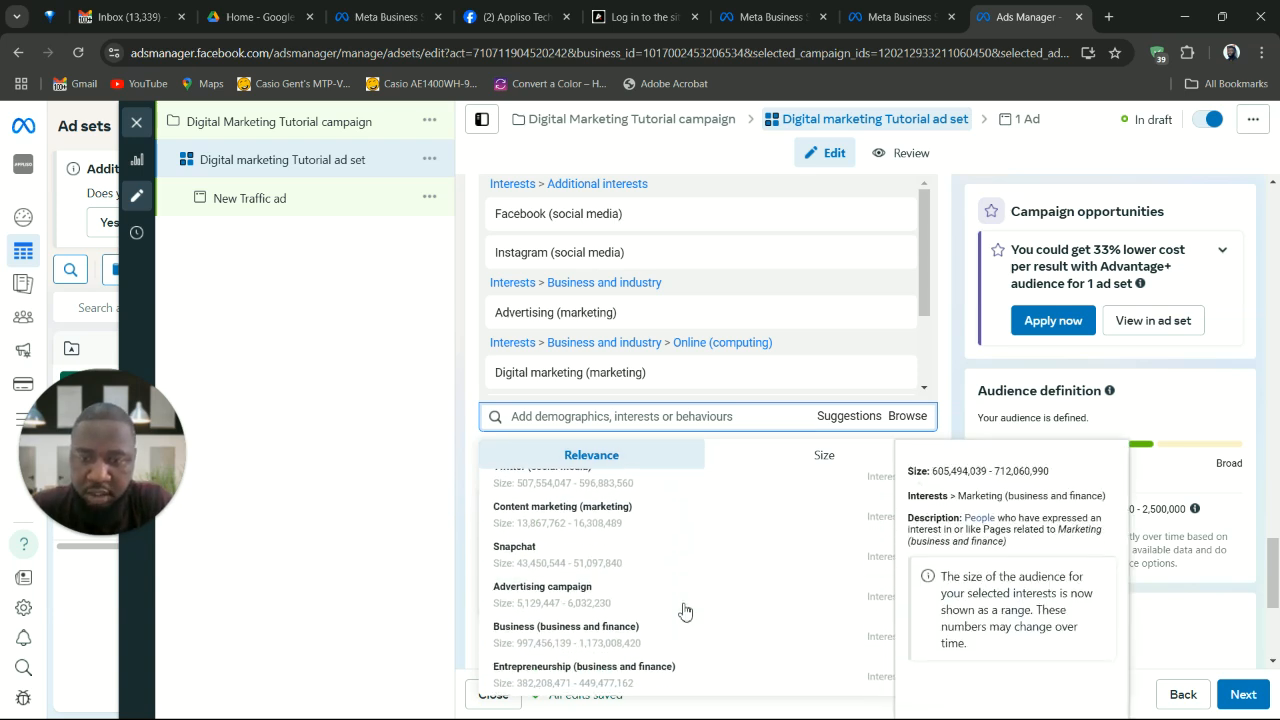
left_click(627, 599)
left_click(604, 597)
left_click(625, 594)
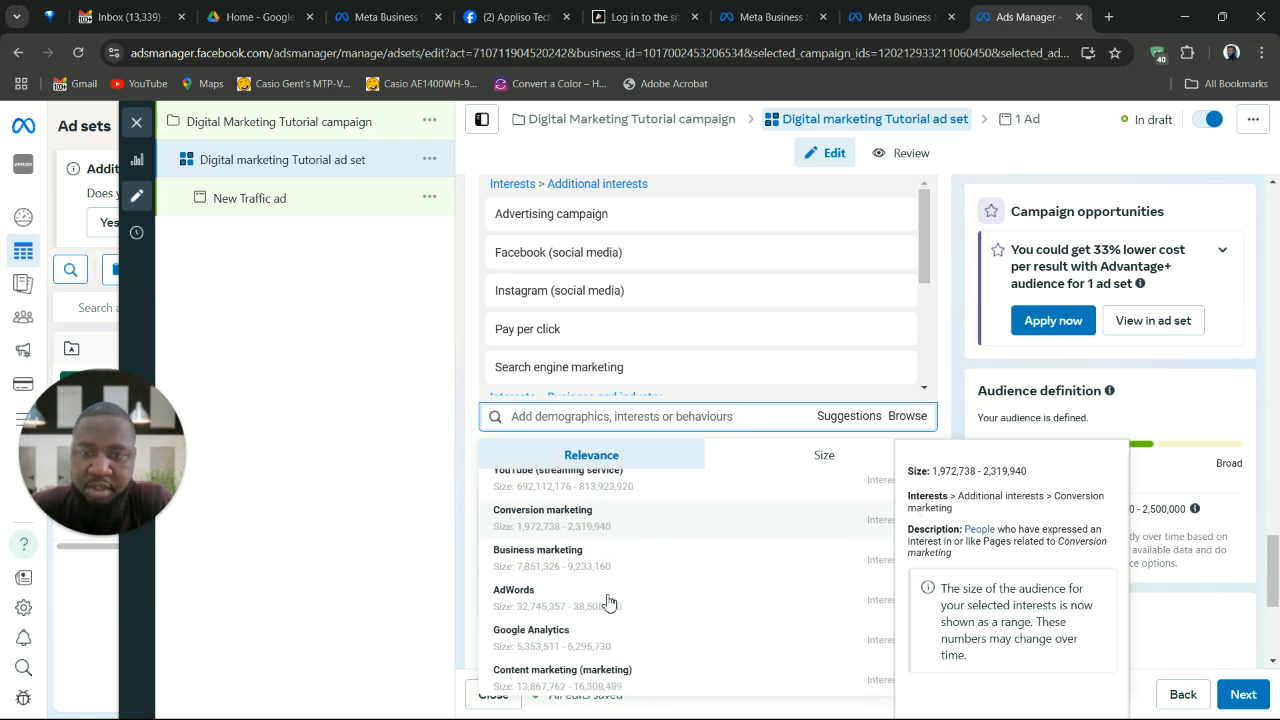
Step: Add the interests Content marketing (marketing), Google Analytics, Marketing (business and finance) and Marketing strategy (marketing) to the detailed targeting
left_click(646, 675)
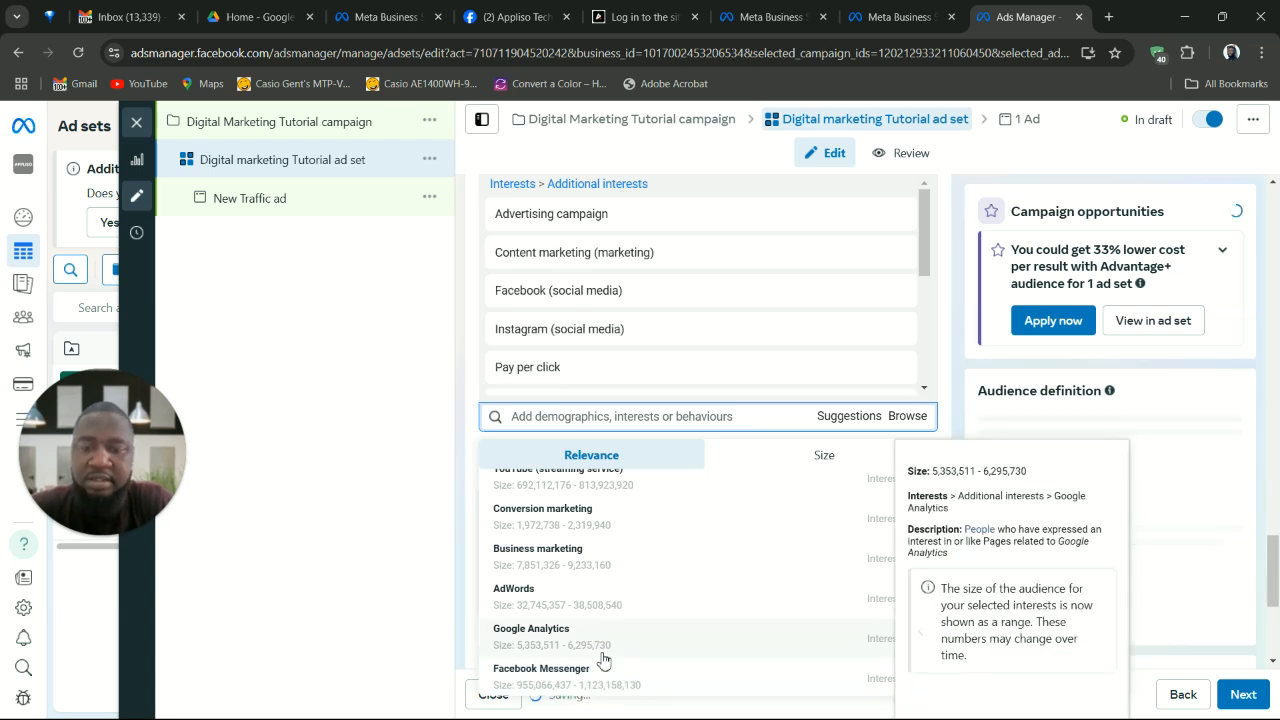
left_click(612, 640)
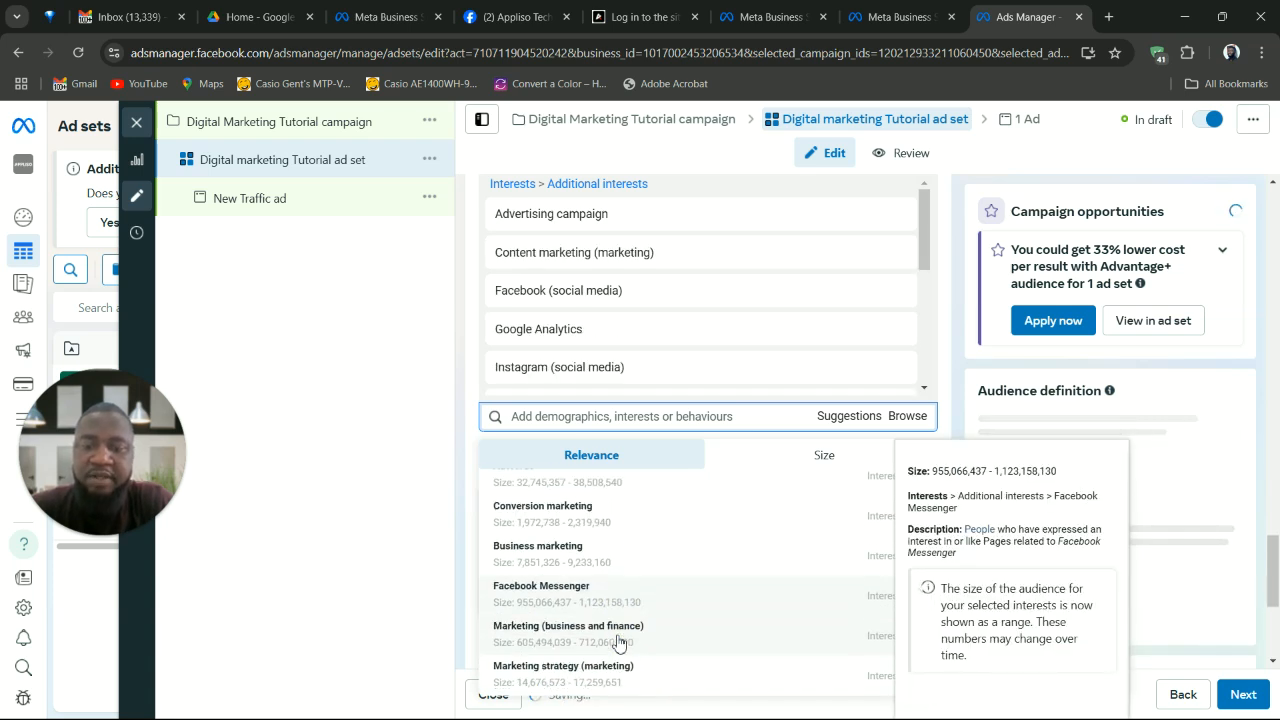
scroll(618, 642, "down", 1)
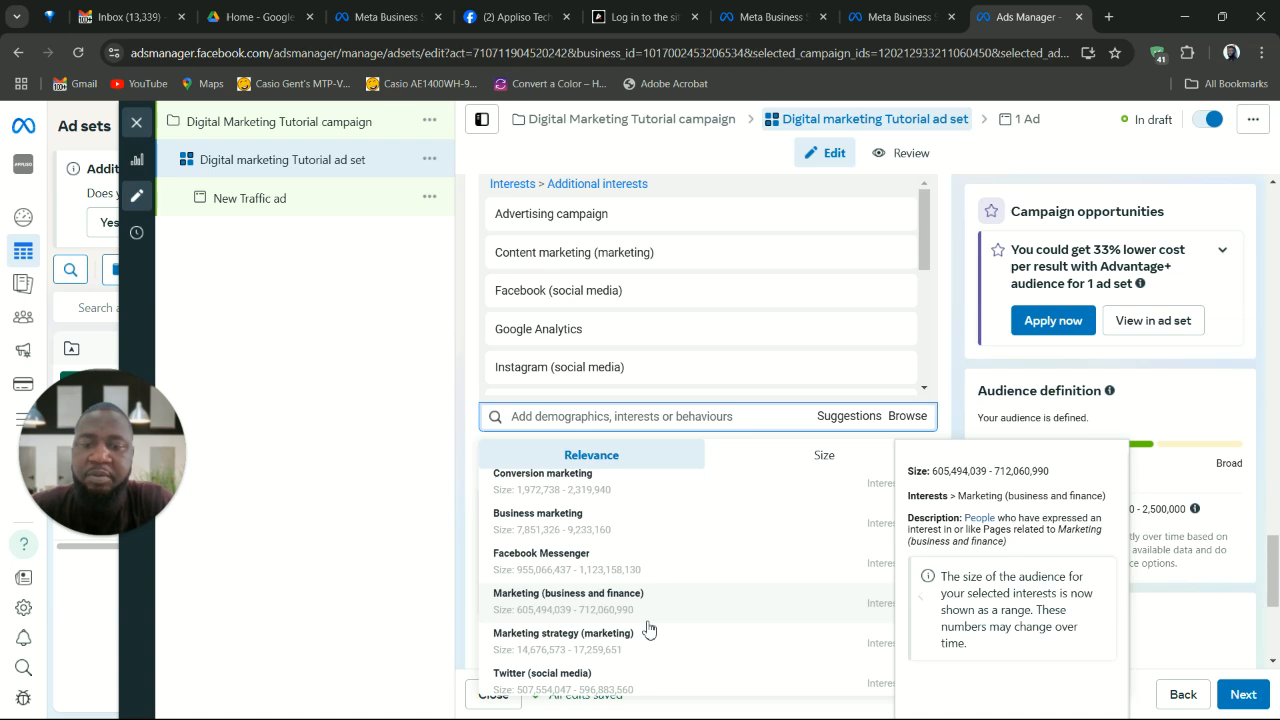
left_click(648, 626)
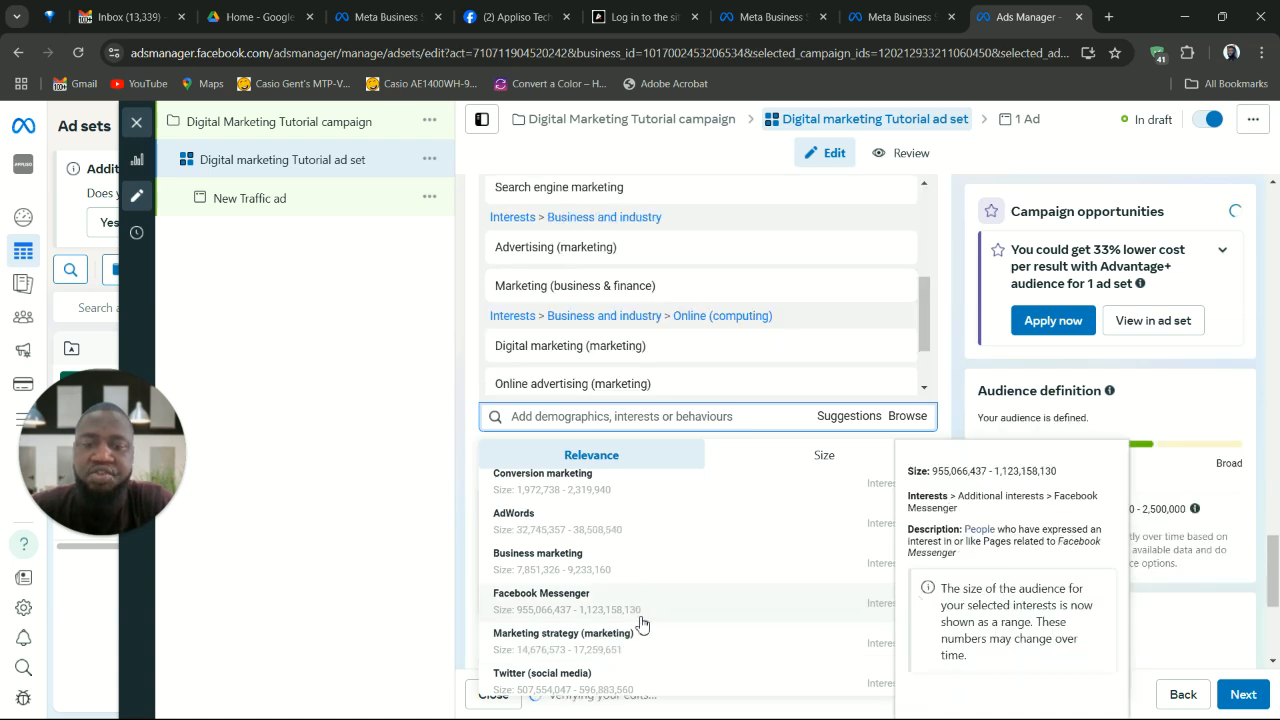
left_click(644, 636)
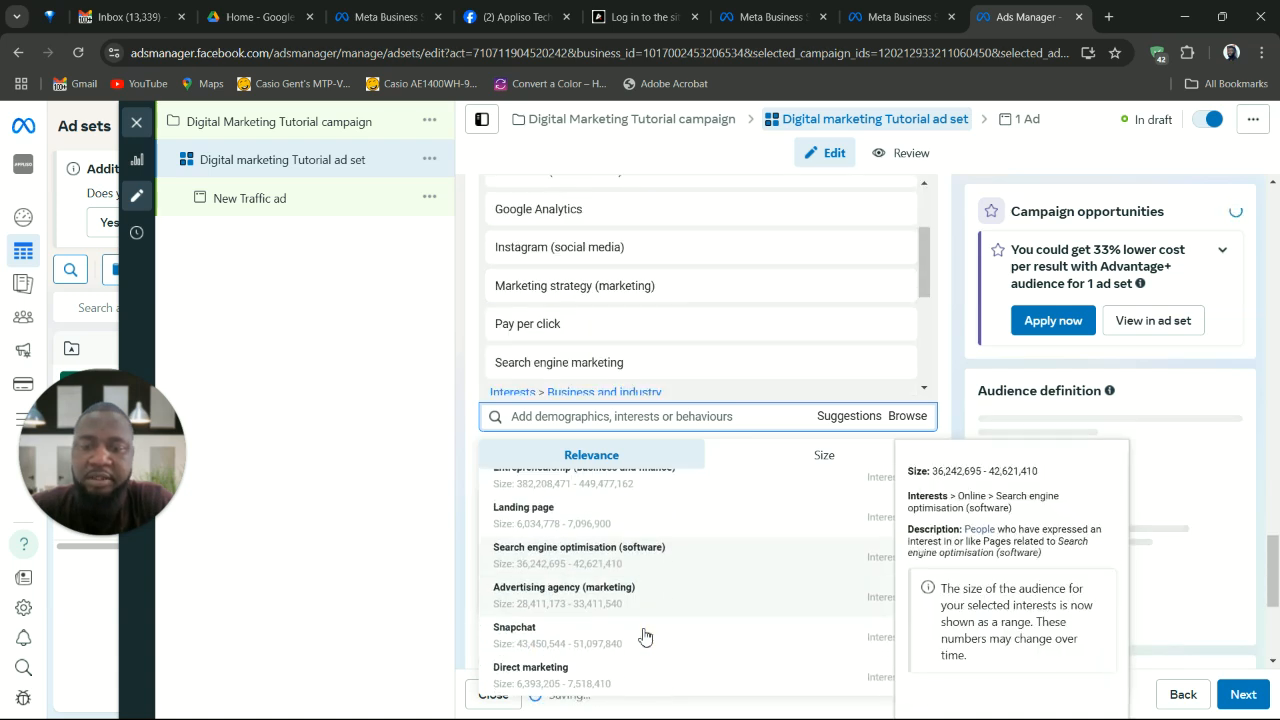
Step: Add the interests Search engine optimisation (software), Email marketing (marketing) and Advertising agency (marketing) to the detailed targeting
left_click(669, 562)
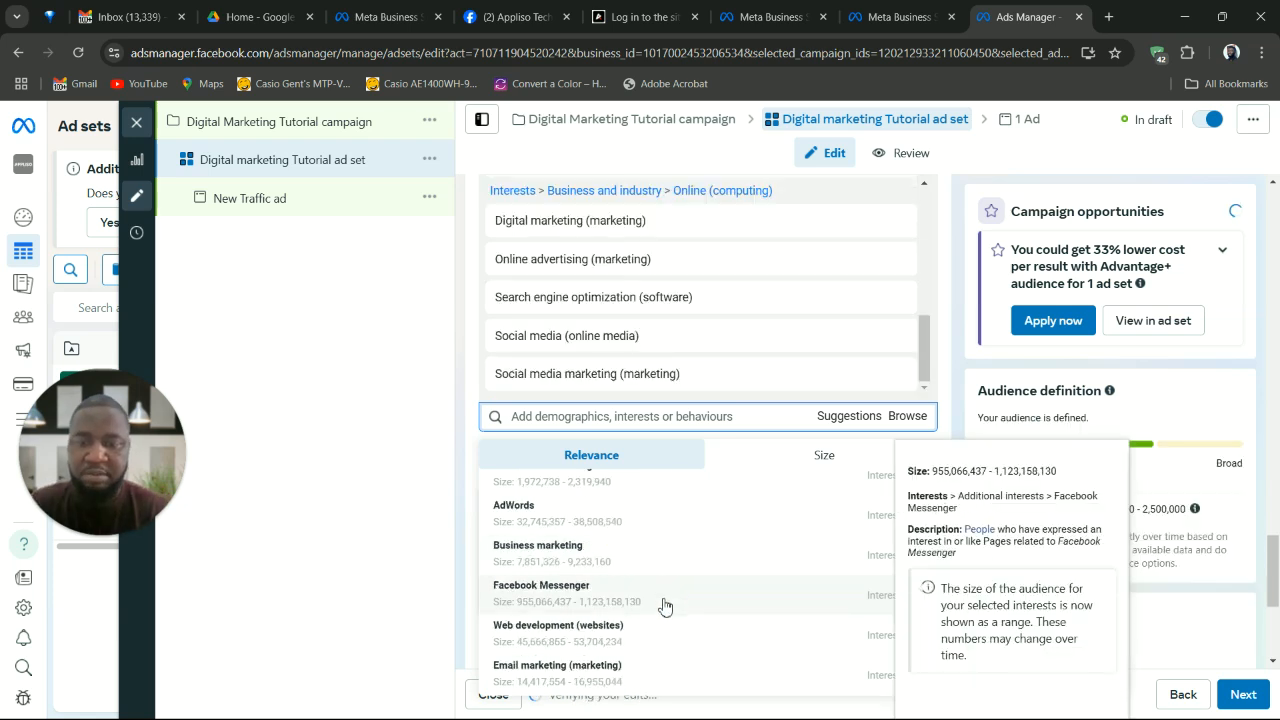
scroll(665, 606, "down", 2)
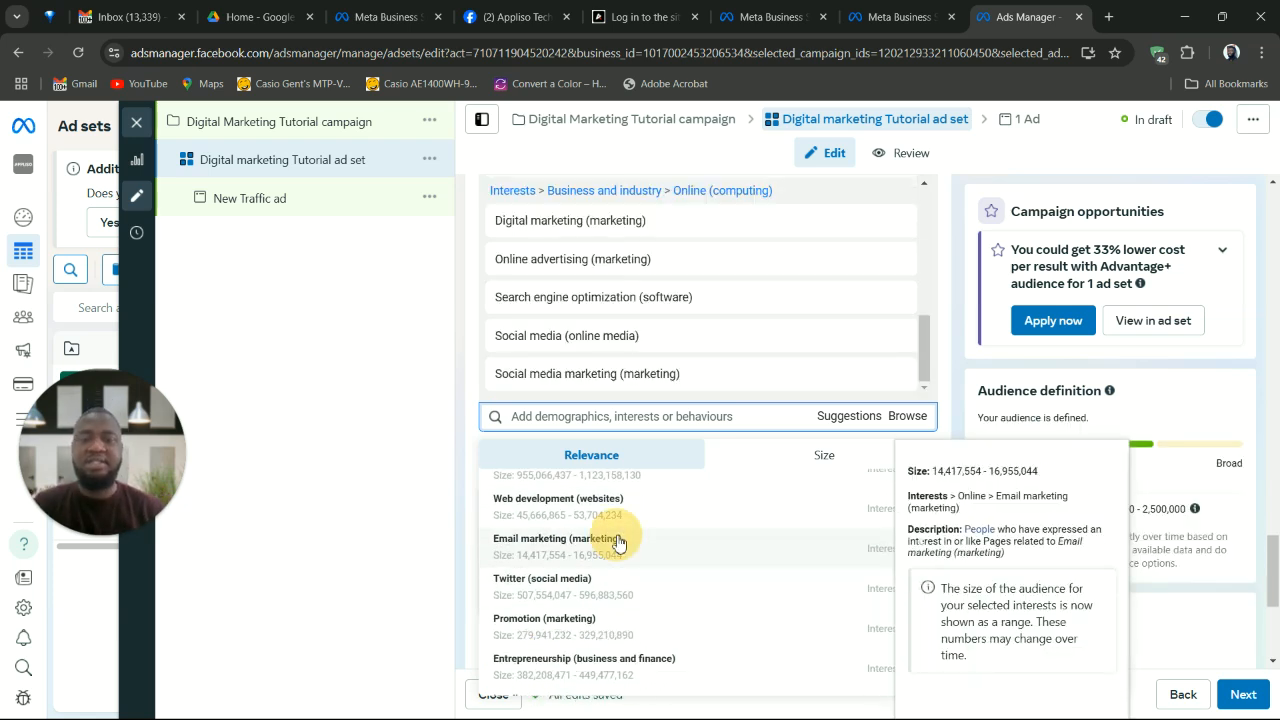
left_click(618, 541)
scroll(618, 541, "down", 1)
scroll(618, 541, "down", 1)
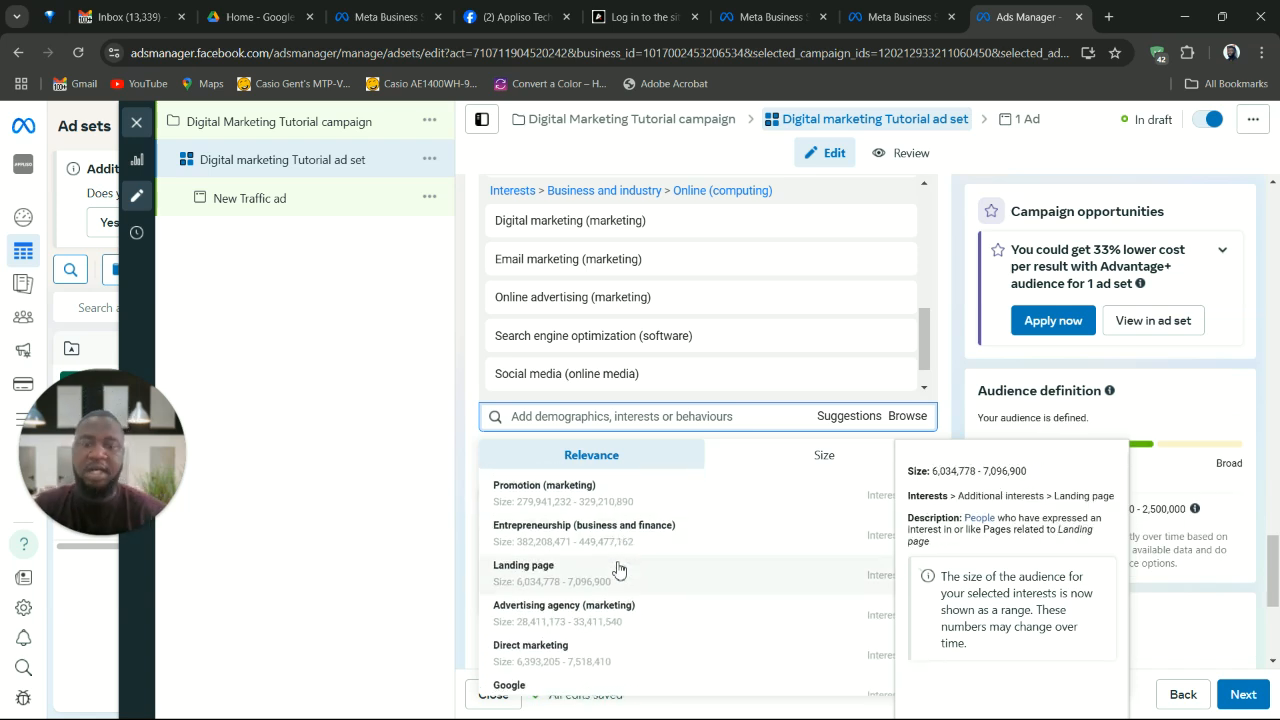
left_click(624, 609)
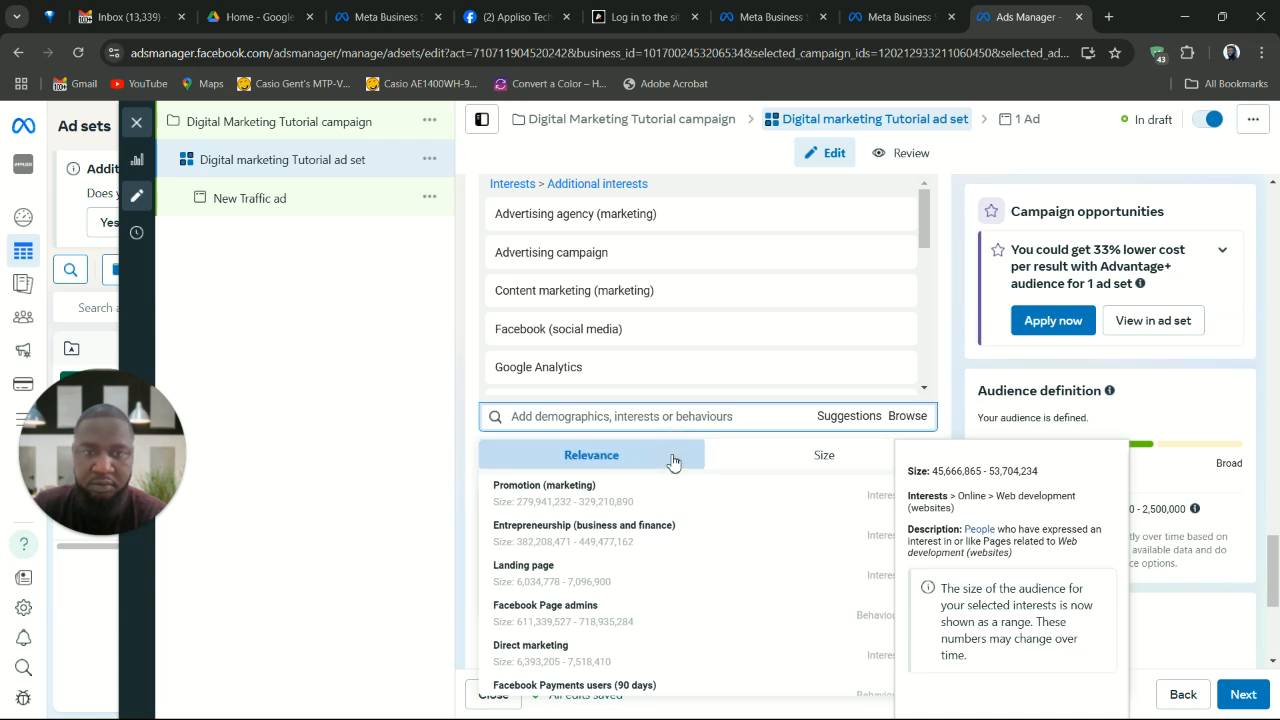
Step: Compare the targeting suggestions by size and by relevance, and review the selected interests and the estimated daily results
left_click(805, 458)
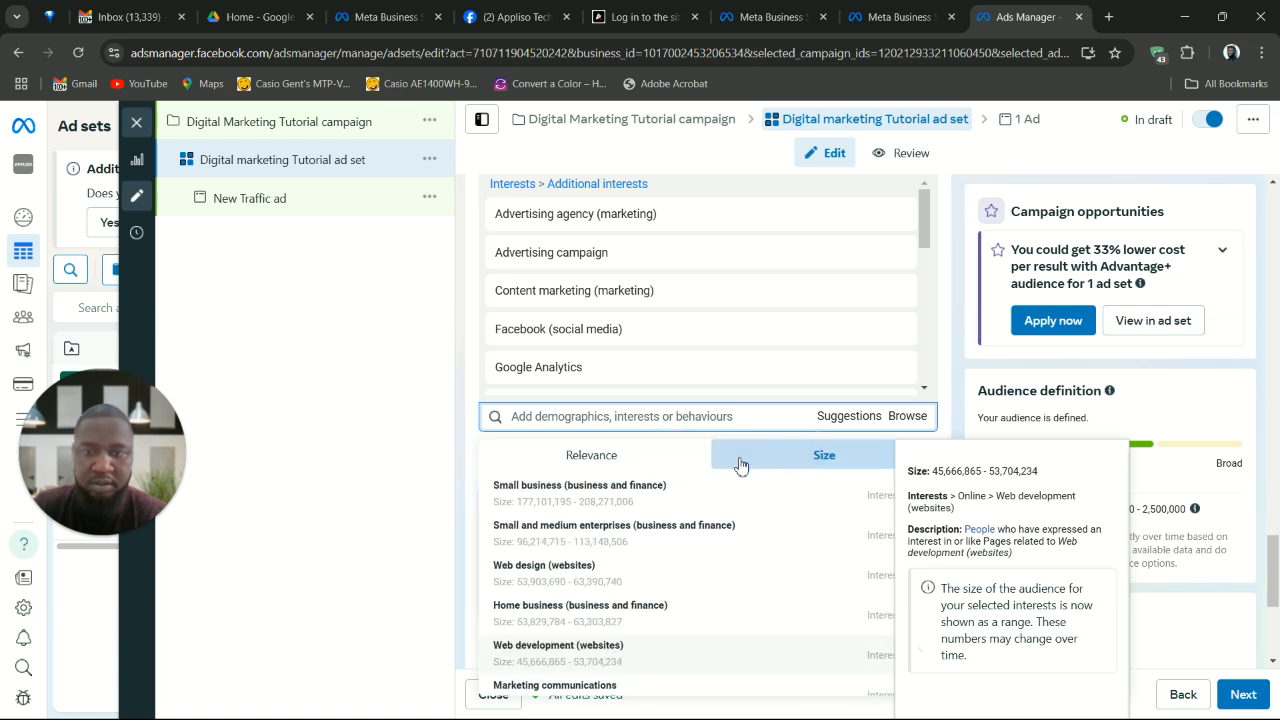
left_click(644, 460)
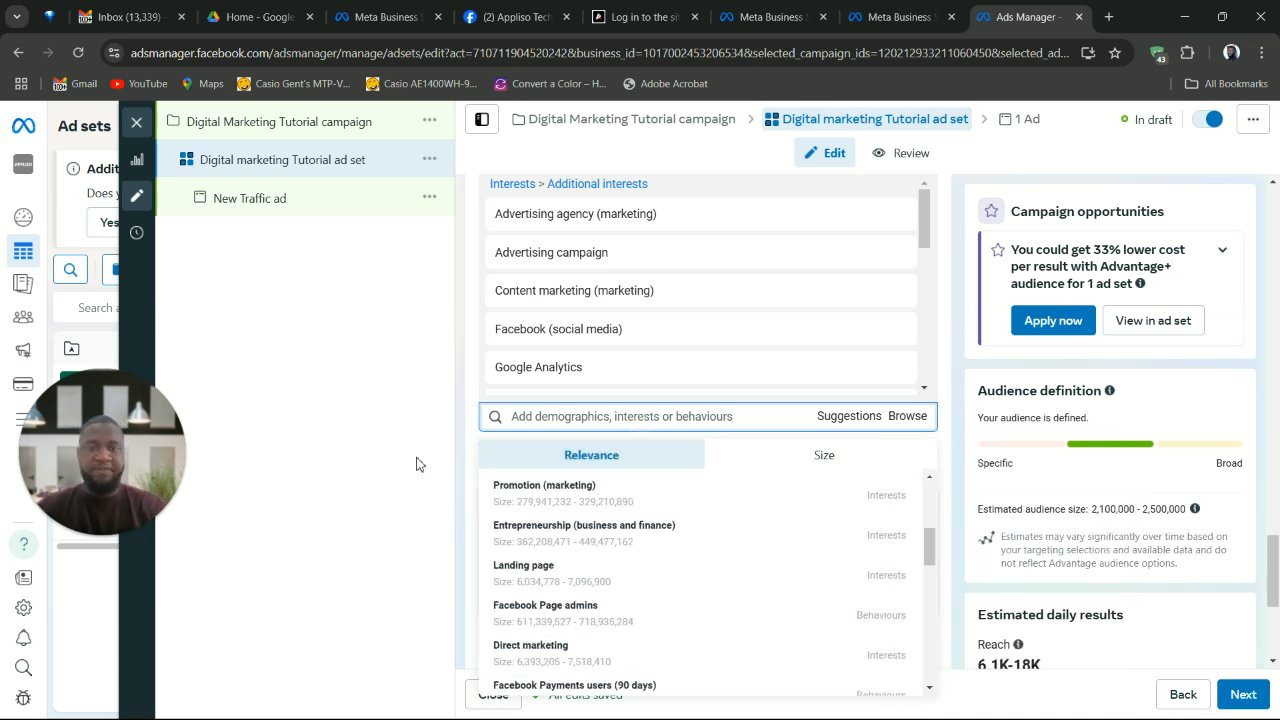
scroll(853, 376, "down", 3)
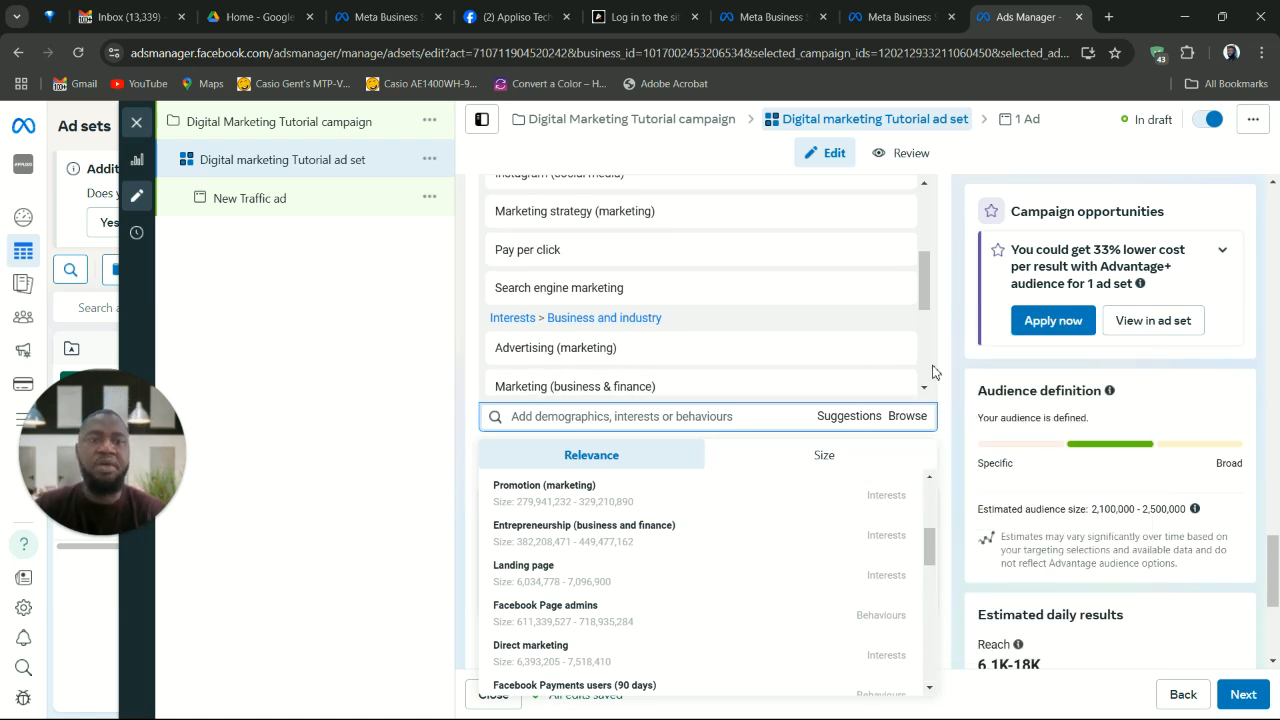
mouse_move(869, 347)
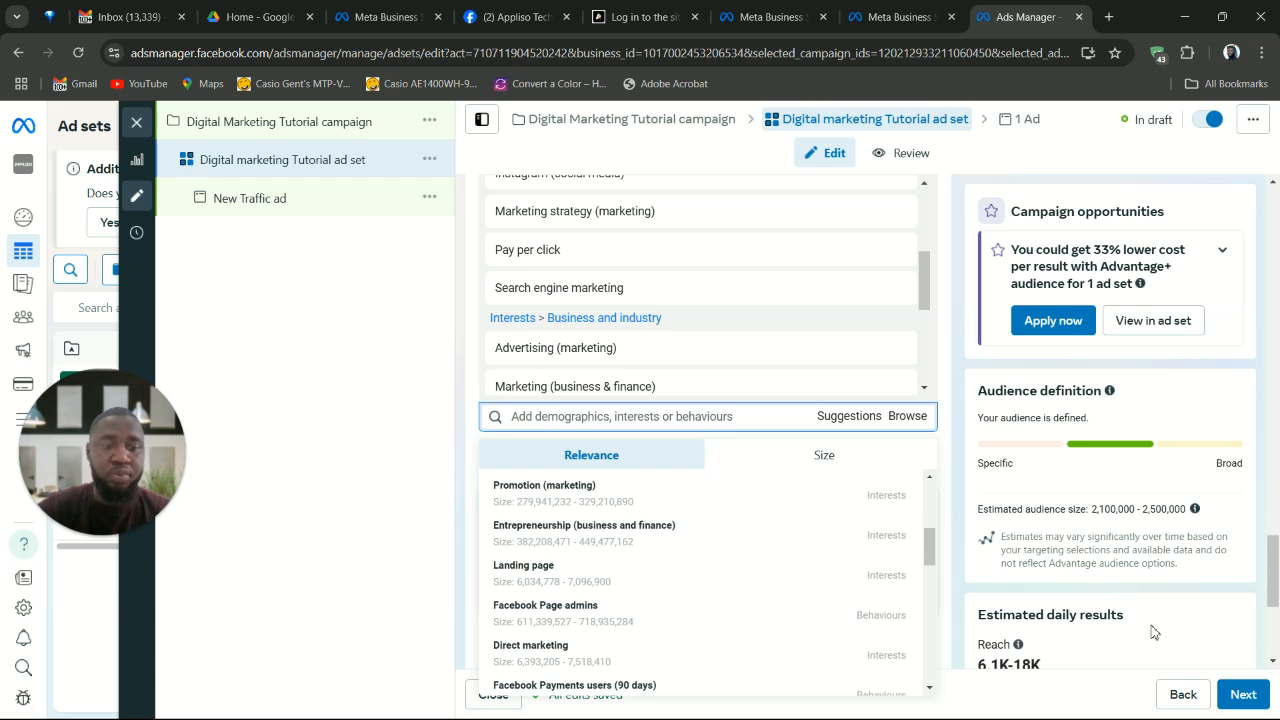
scroll(1155, 632, "down", 5)
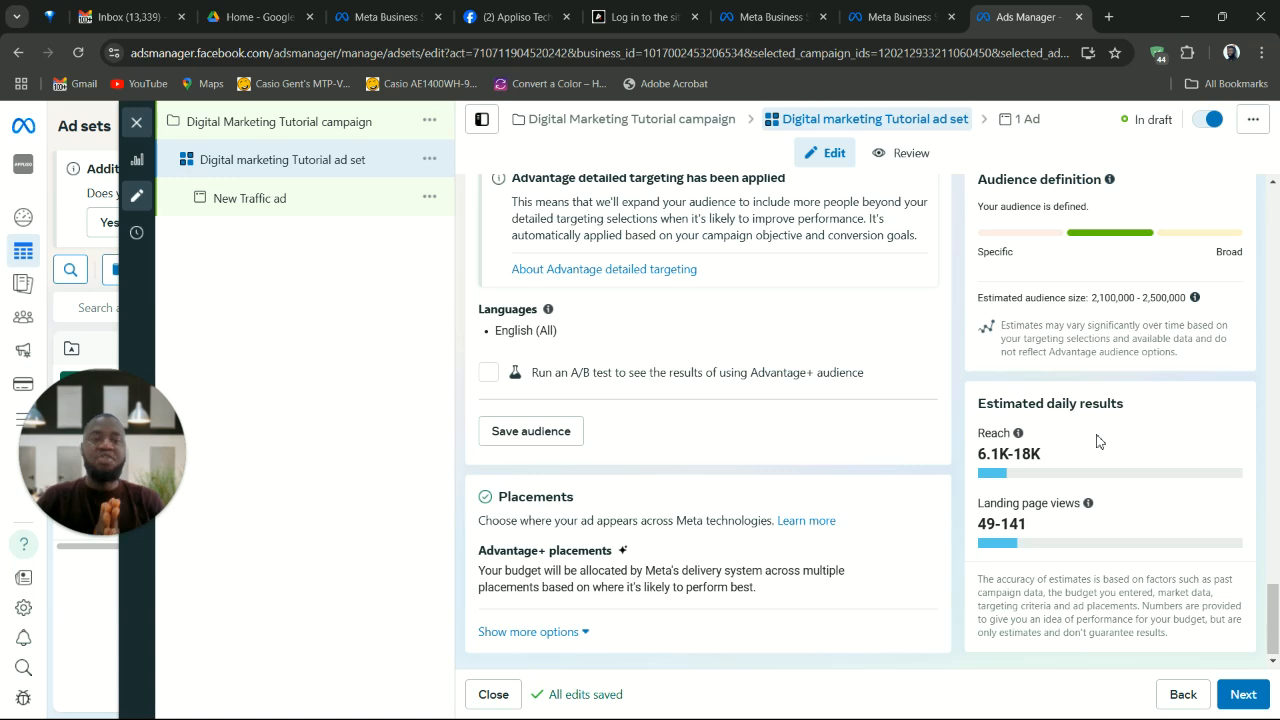
scroll(885, 544, "up", 1)
scroll(885, 544, "down", 1)
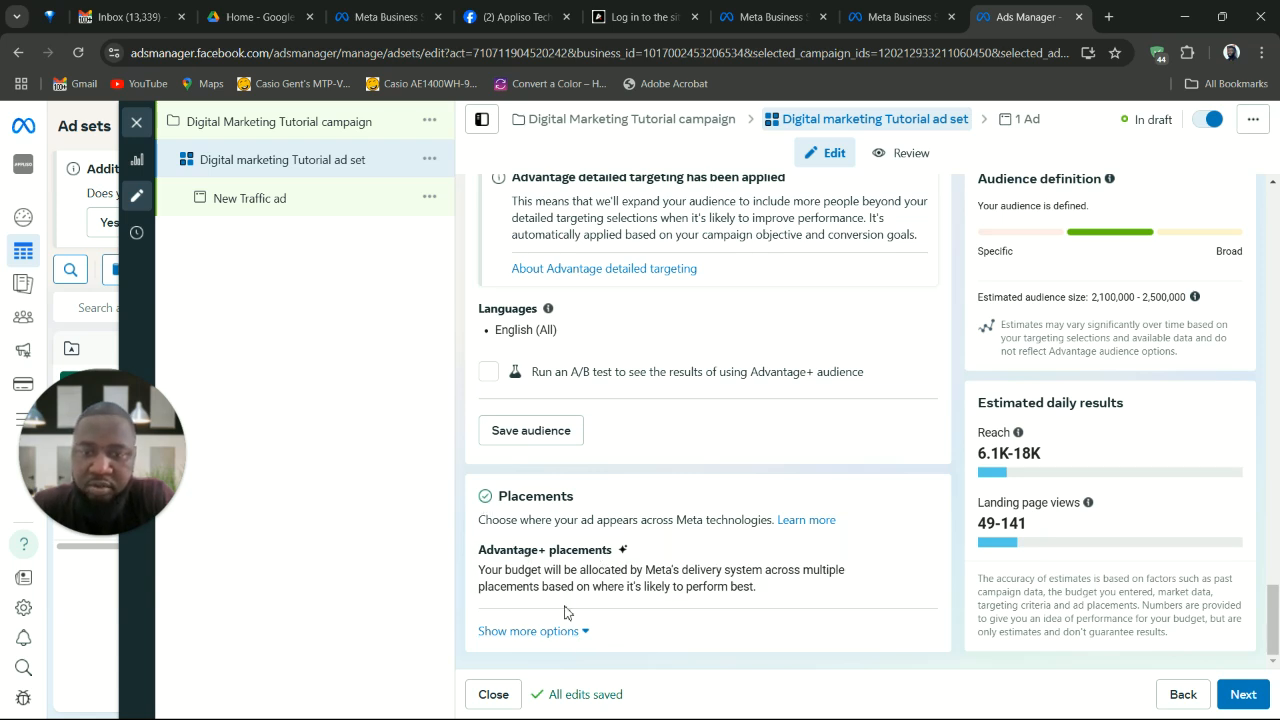
Step: Show the additional placement options, switch the ad set to manual placements and dismiss the Advantage+ placements recommendation
left_click(545, 638)
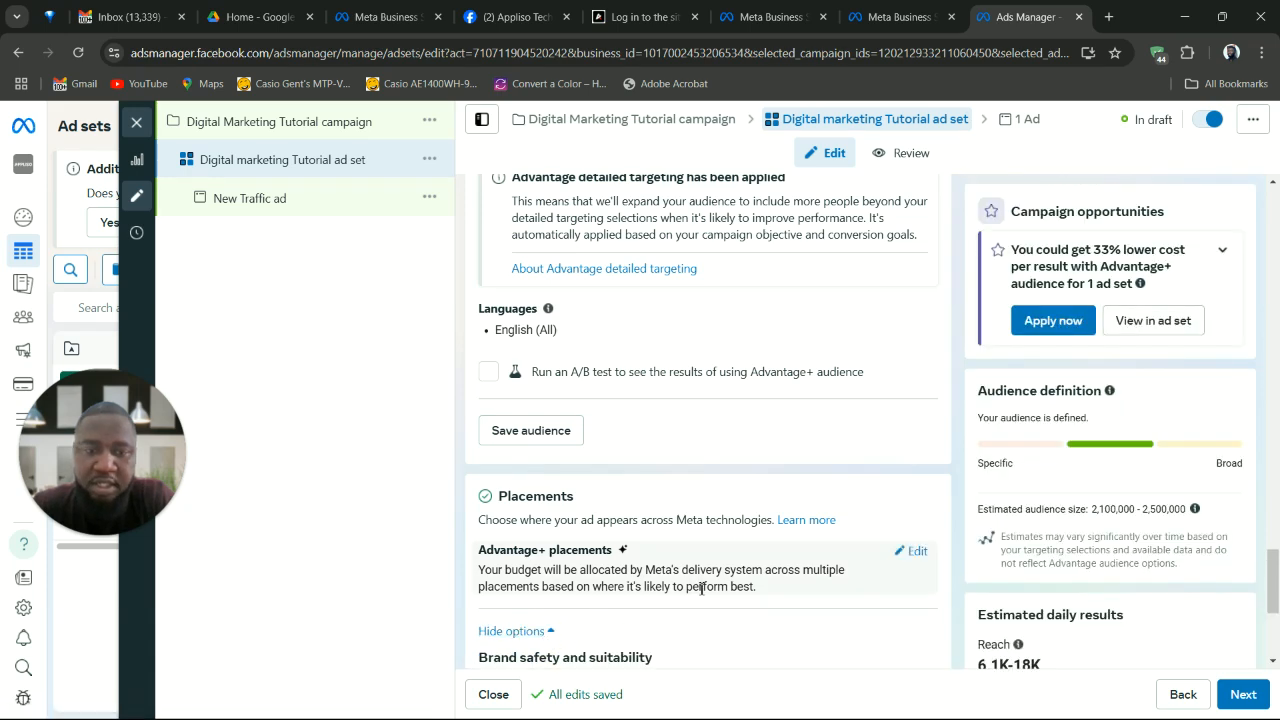
scroll(698, 584, "down", 3)
scroll(697, 575, "up", 2)
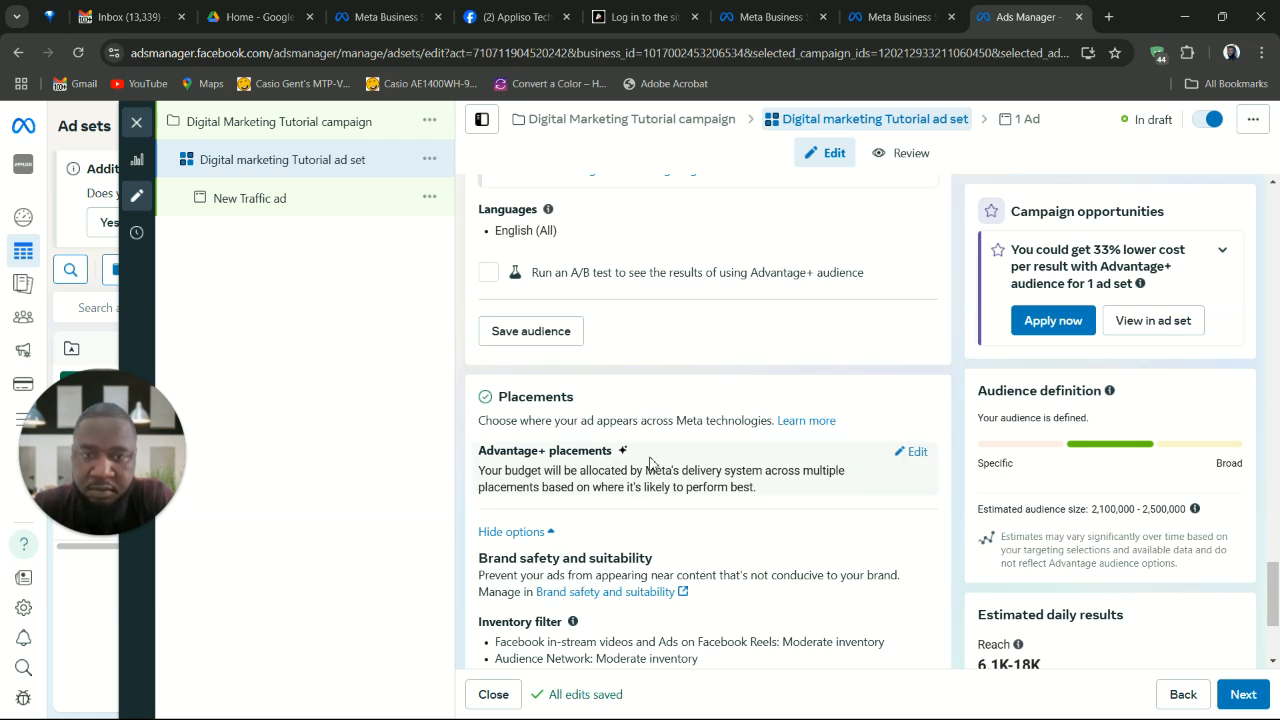
left_click(913, 453)
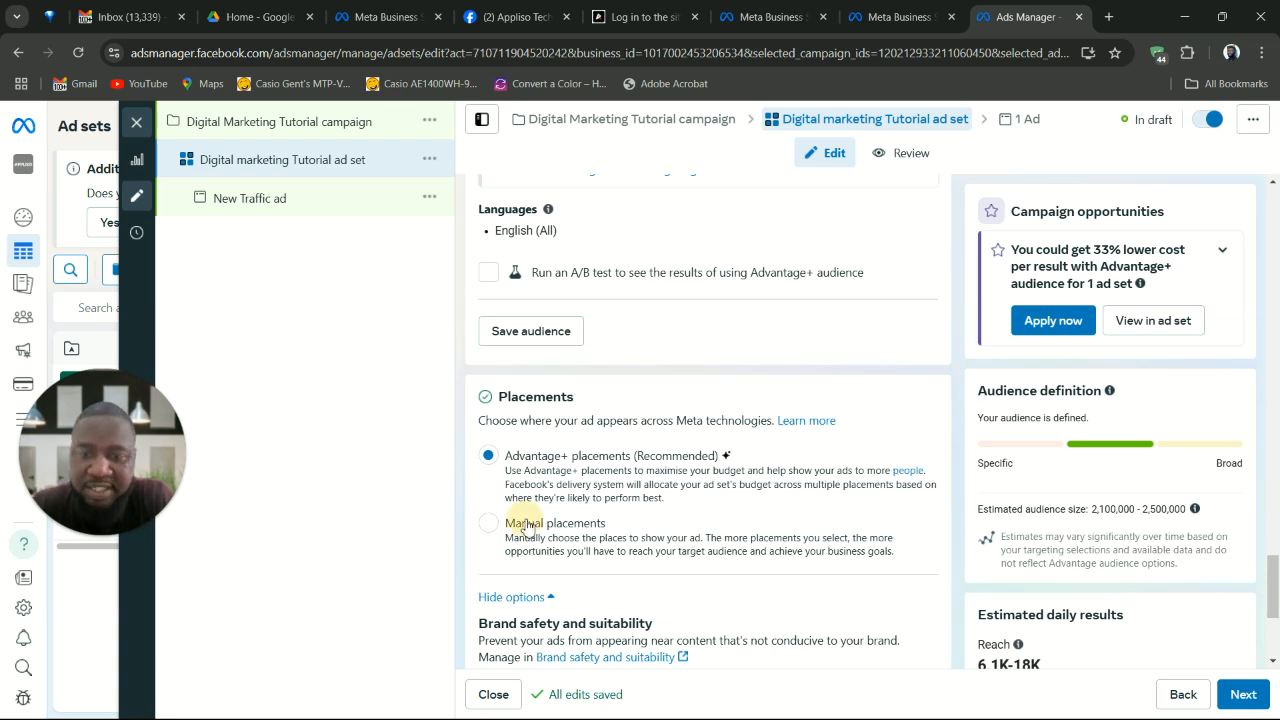
left_click(527, 524)
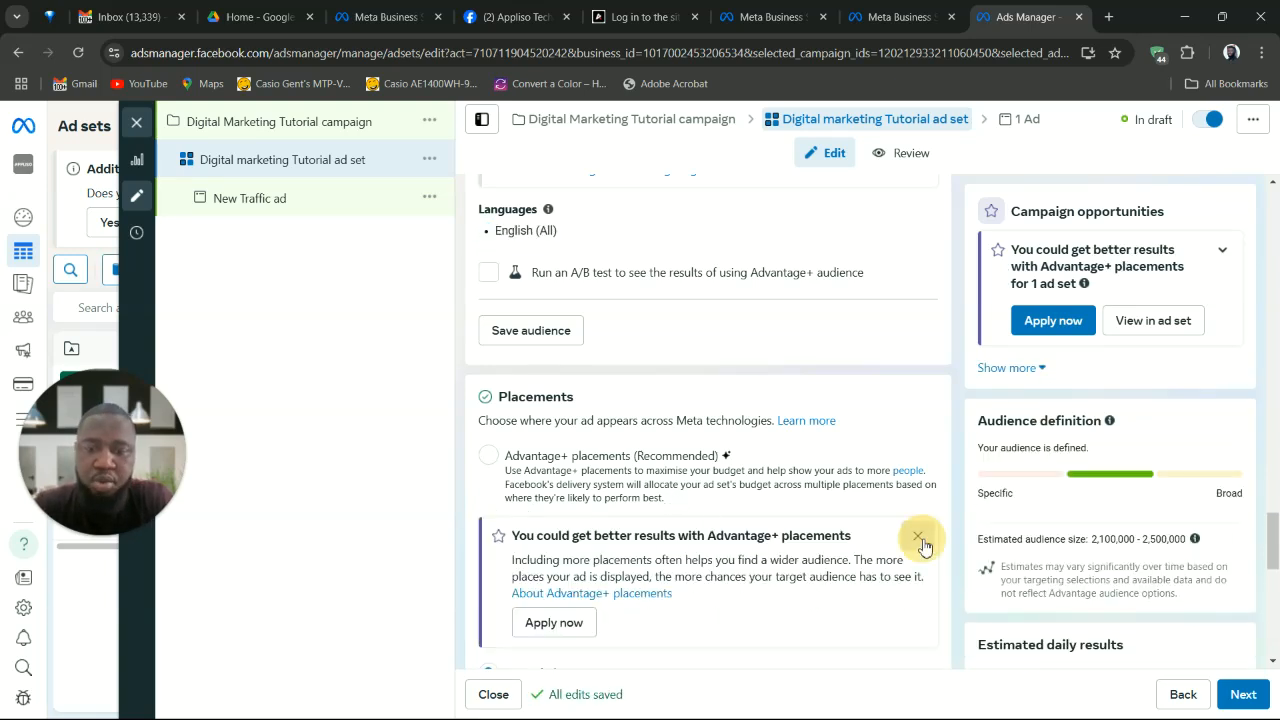
left_click(917, 536)
Step: Exclude Messenger and Audience Network from the ad set's placement platforms
scroll(688, 488, "down", 2)
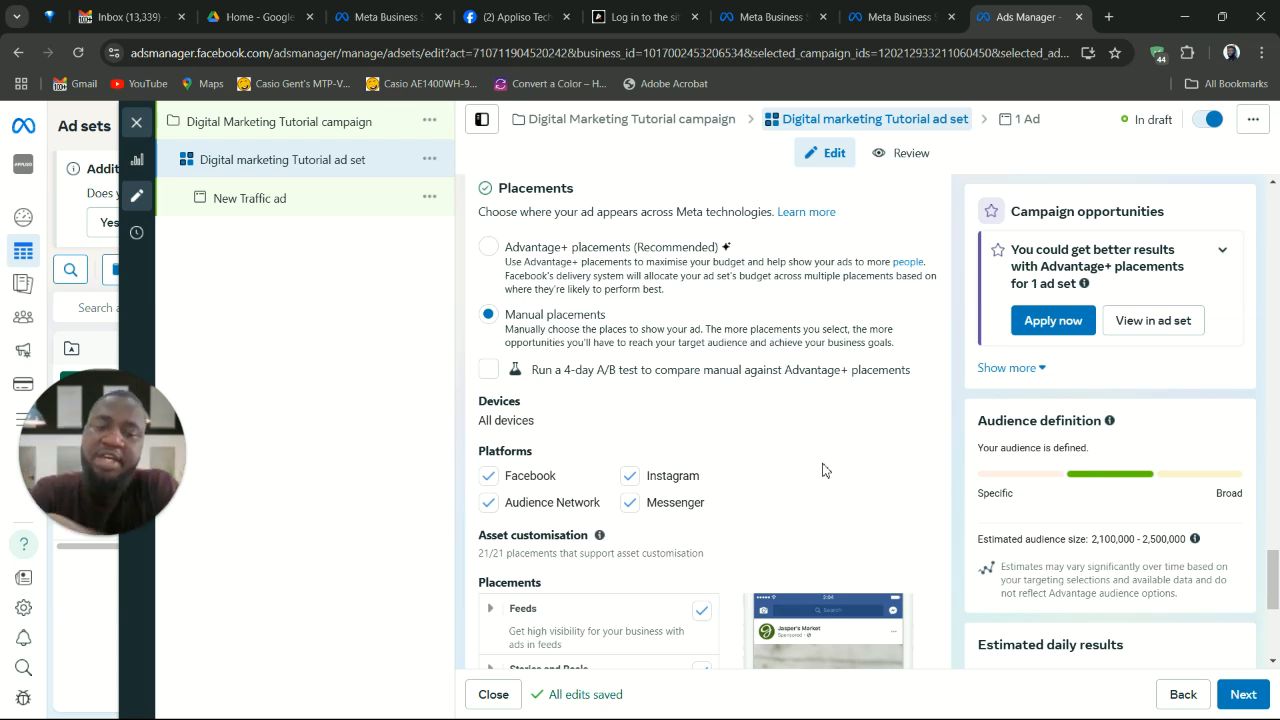
left_click(630, 502)
left_click(488, 502)
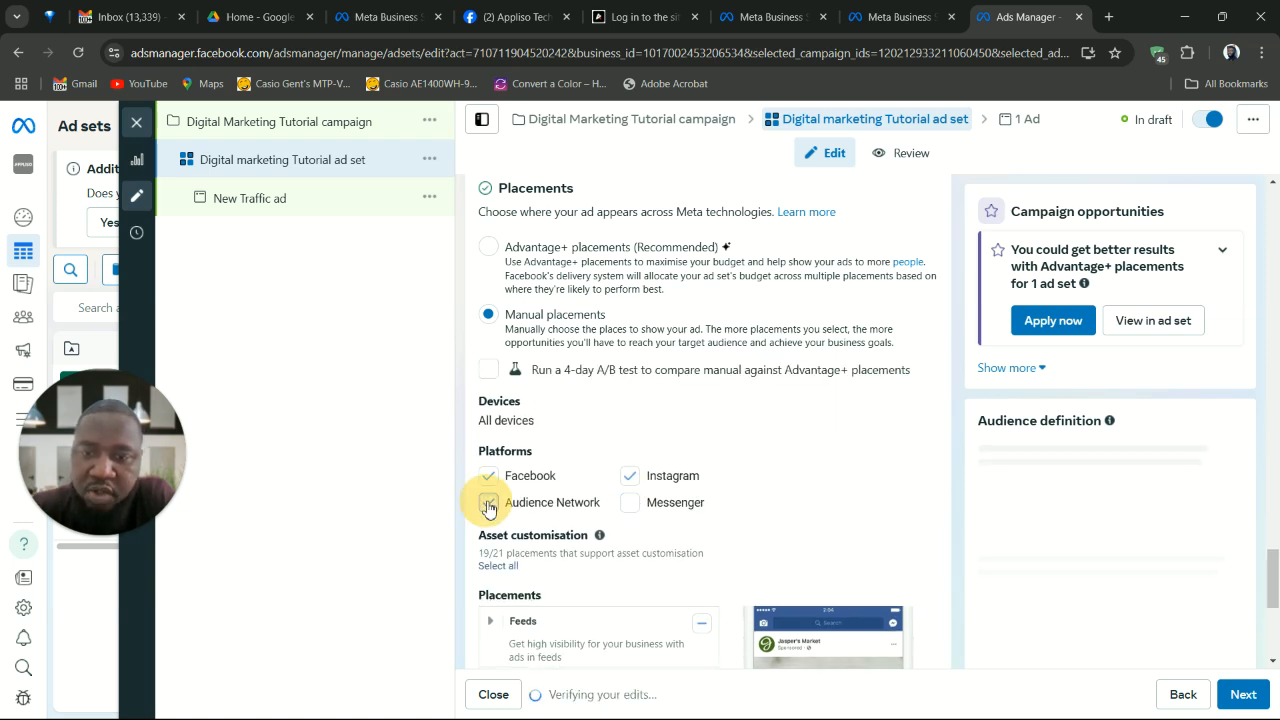
Step: Try the ad set without Facebook as a placement platform, check the estimated daily results, and include Facebook again
left_click(489, 476)
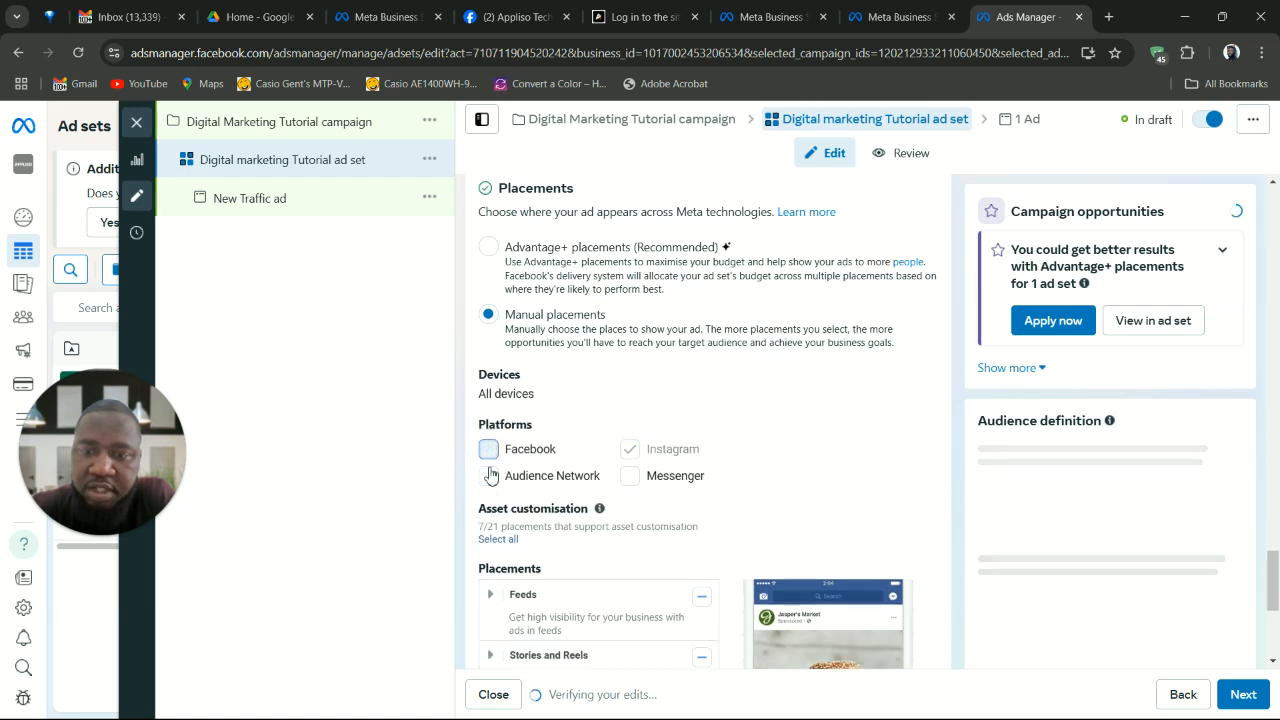
scroll(840, 509, "down", 3)
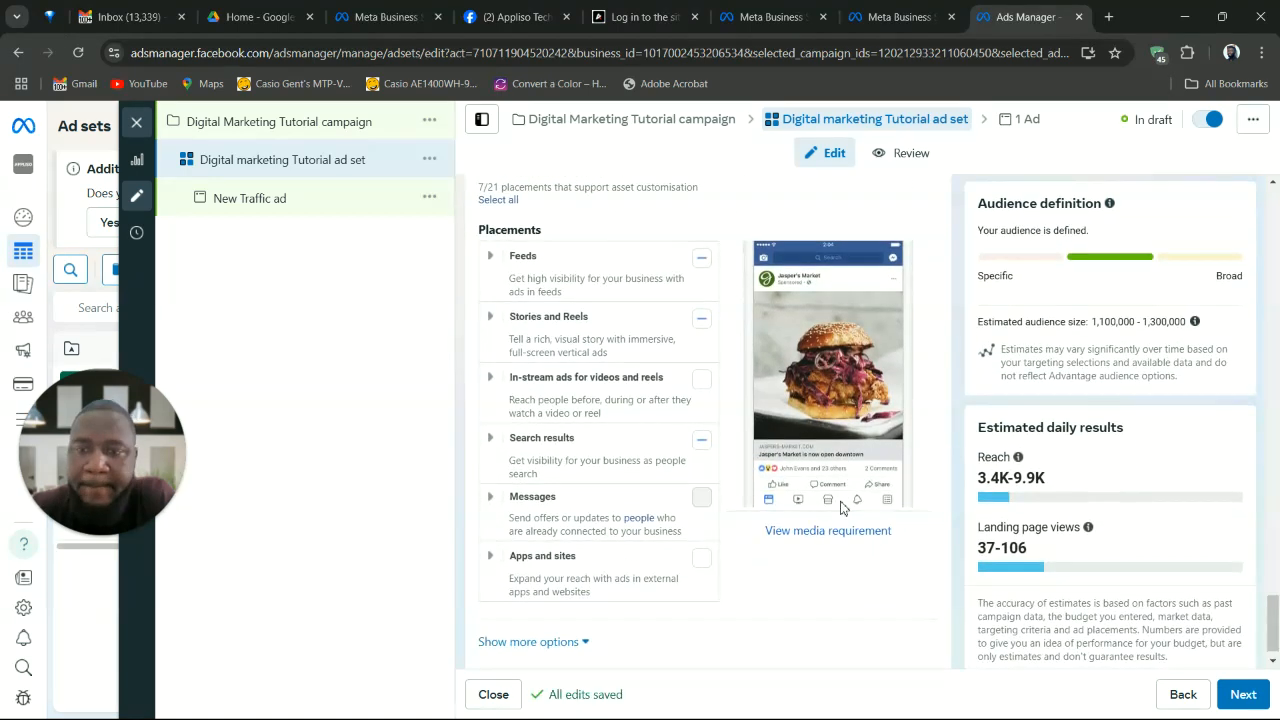
scroll(840, 509, "up", 4)
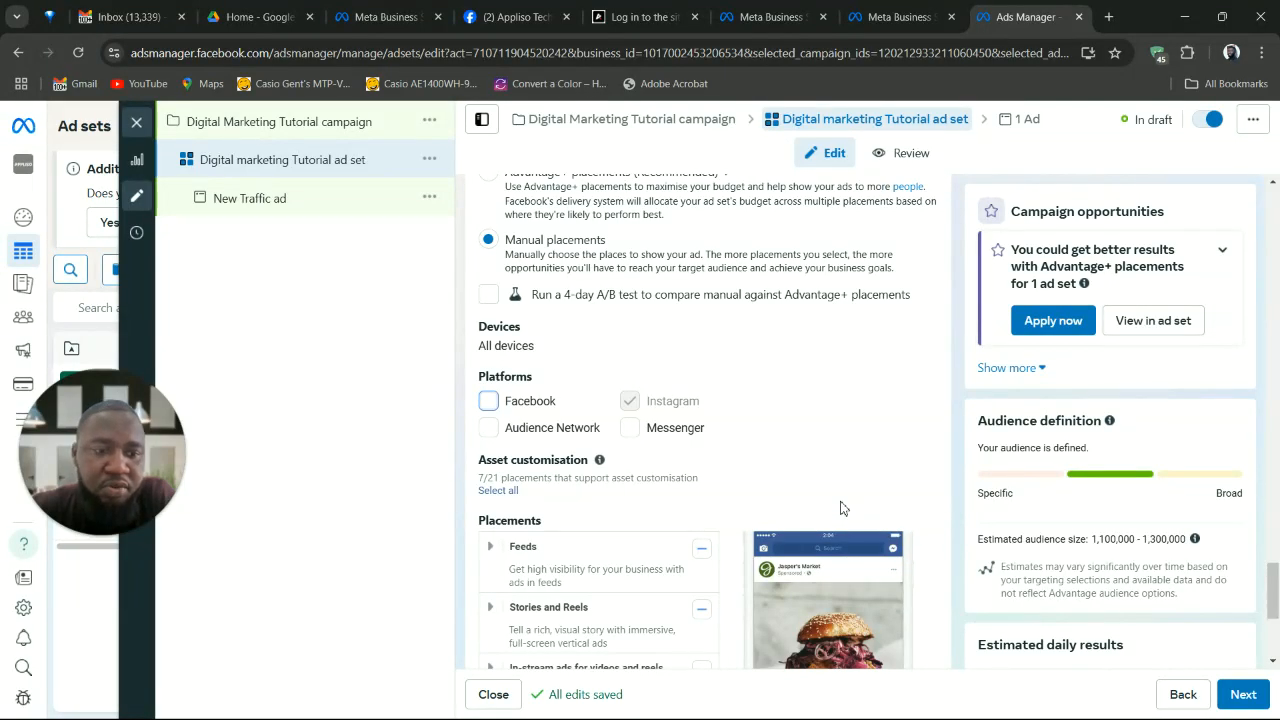
scroll(1051, 535, "down", 4)
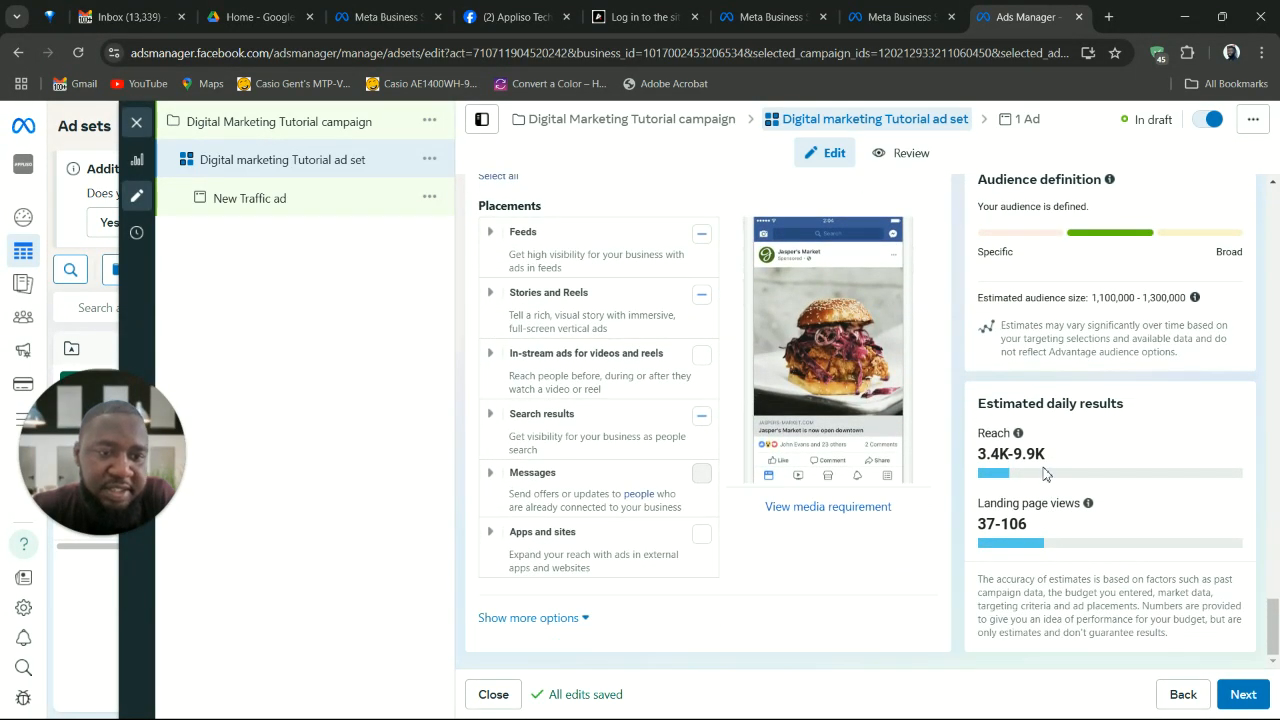
left_click_drag(1058, 454, 972, 453)
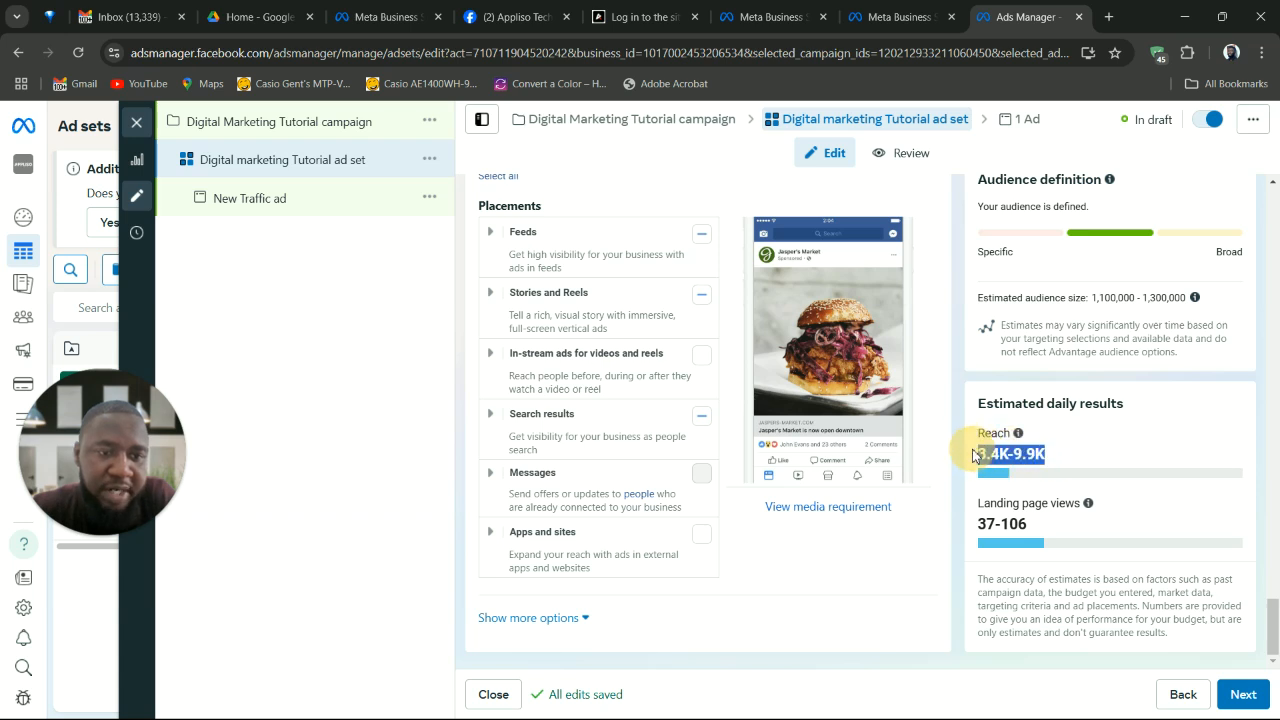
scroll(905, 549, "up", 3)
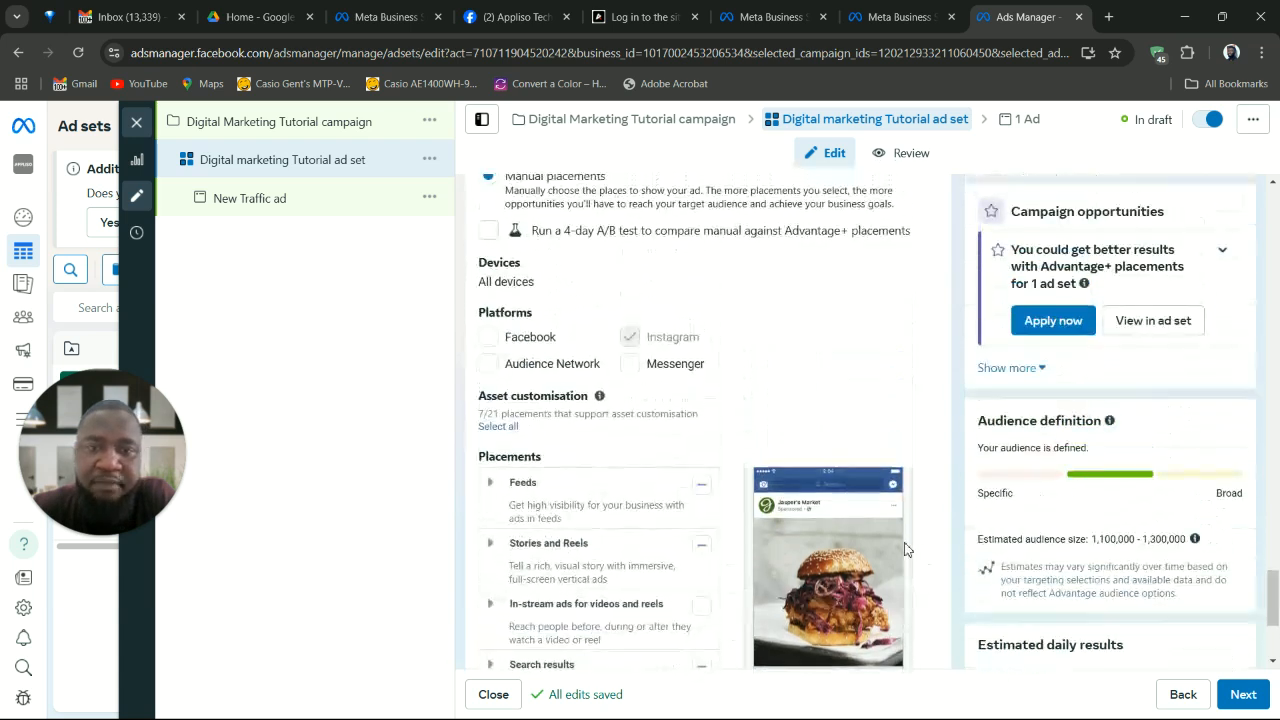
left_click(488, 340)
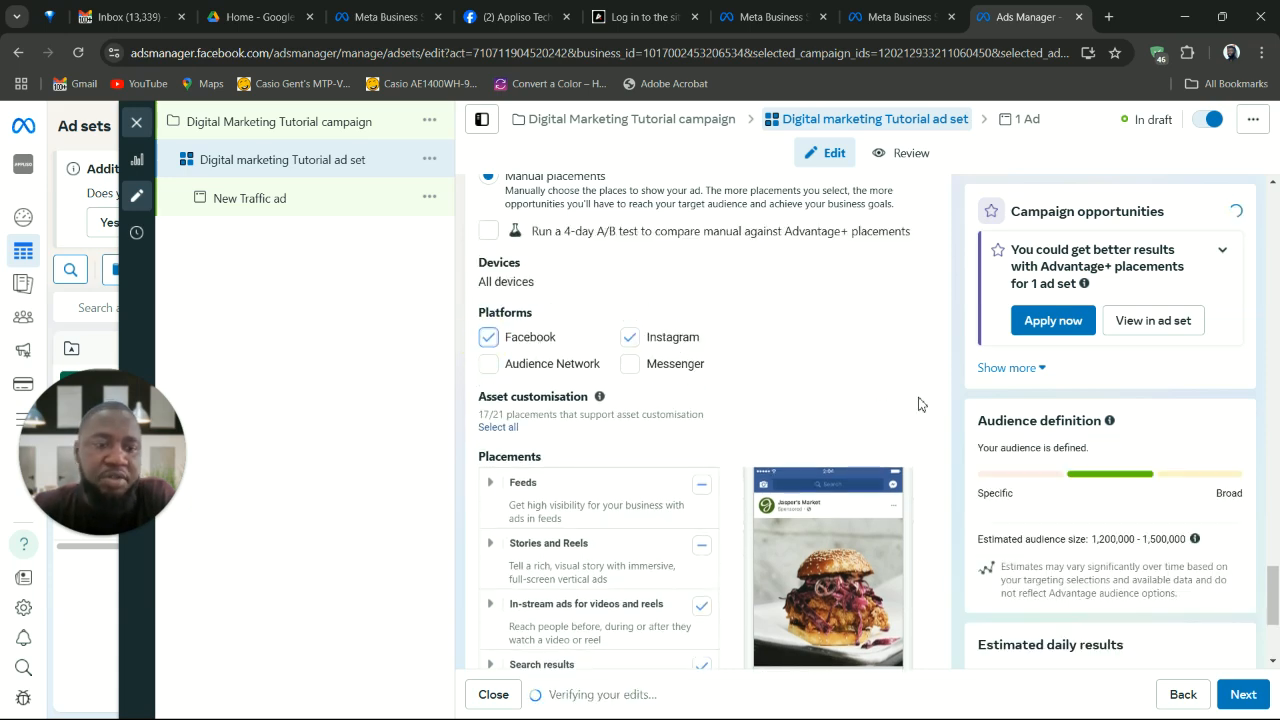
scroll(920, 403, "down", 3)
scroll(920, 403, "up", 3)
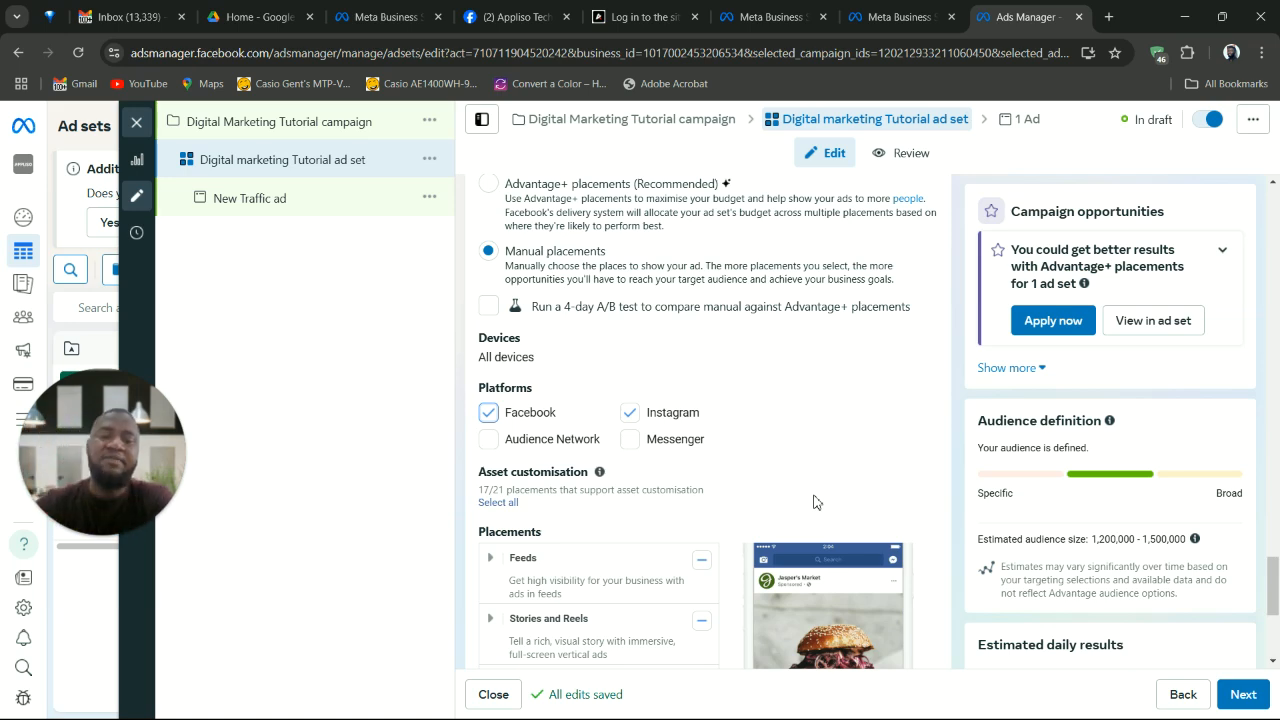
Step: Show the additional placement options and review the mobile device, skippable ads, and brand safety and suitability settings
scroll(814, 502, "down", 3)
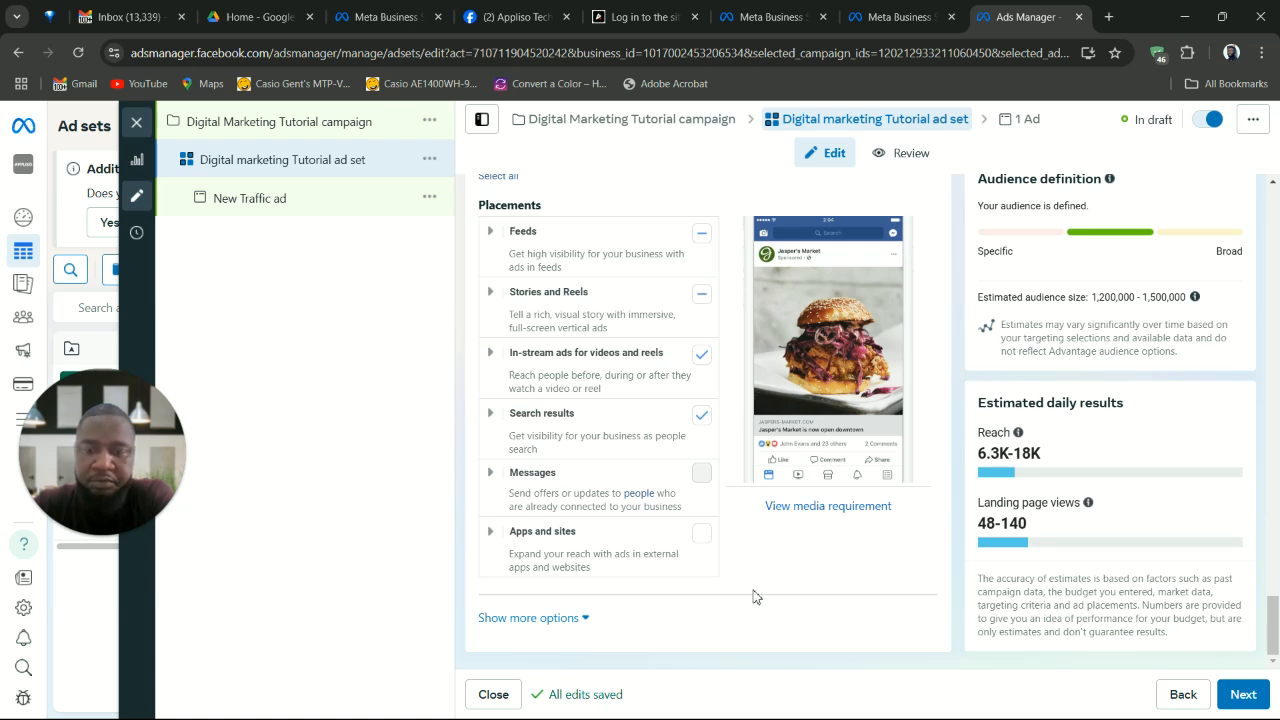
left_click(547, 620)
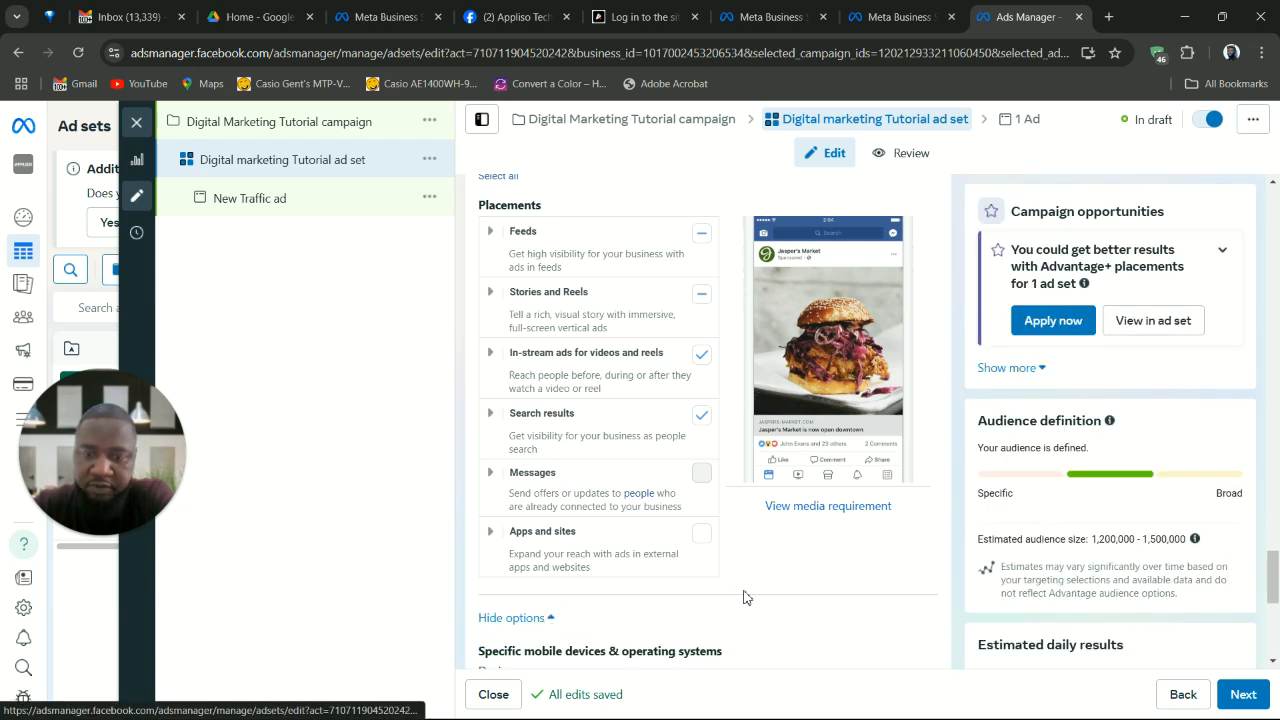
scroll(745, 597, "down", 3)
scroll(745, 597, "down", 1)
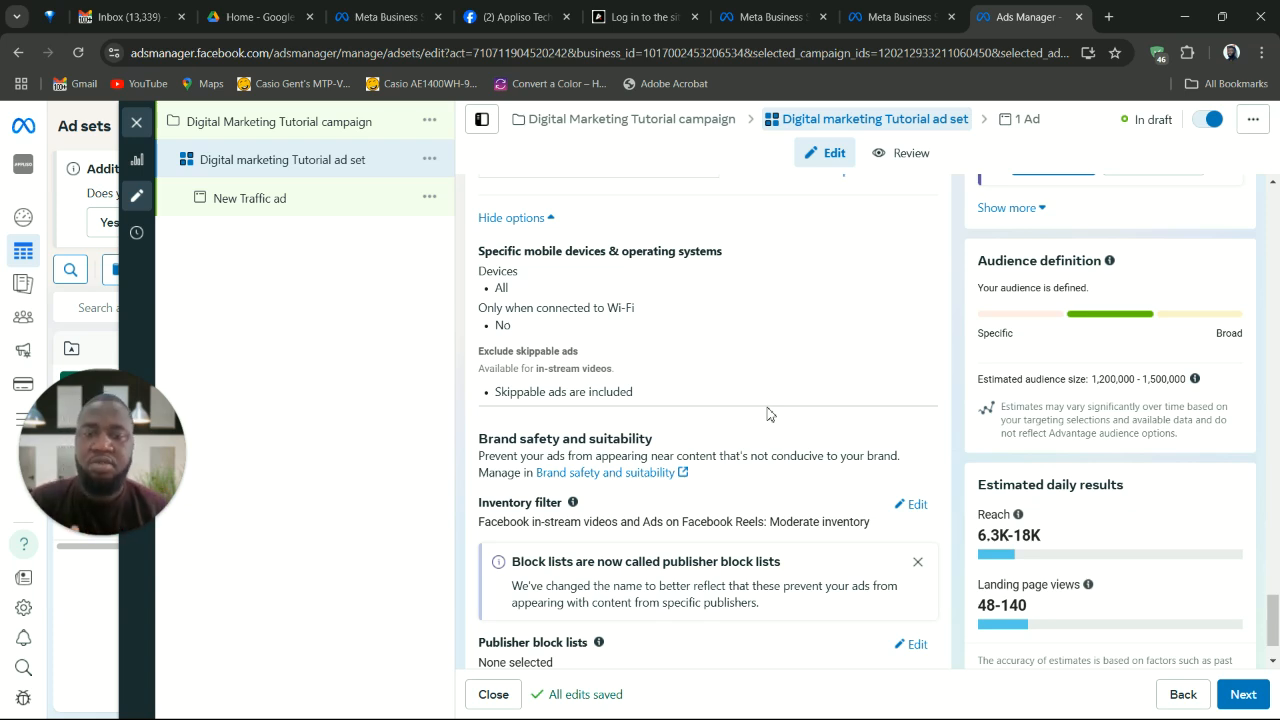
scroll(768, 413, "down", 1)
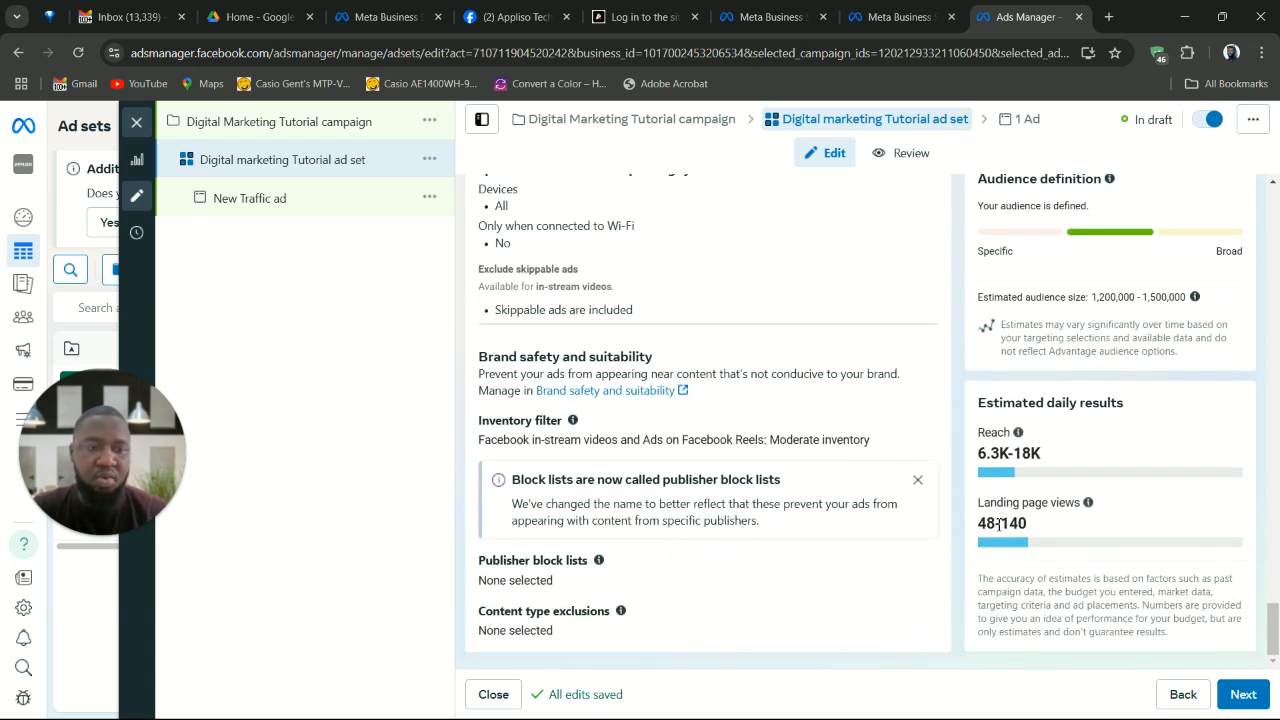
Step: Continue to the ad level and review the ad's name, Facebook Page and Instagram account
left_click(1243, 695)
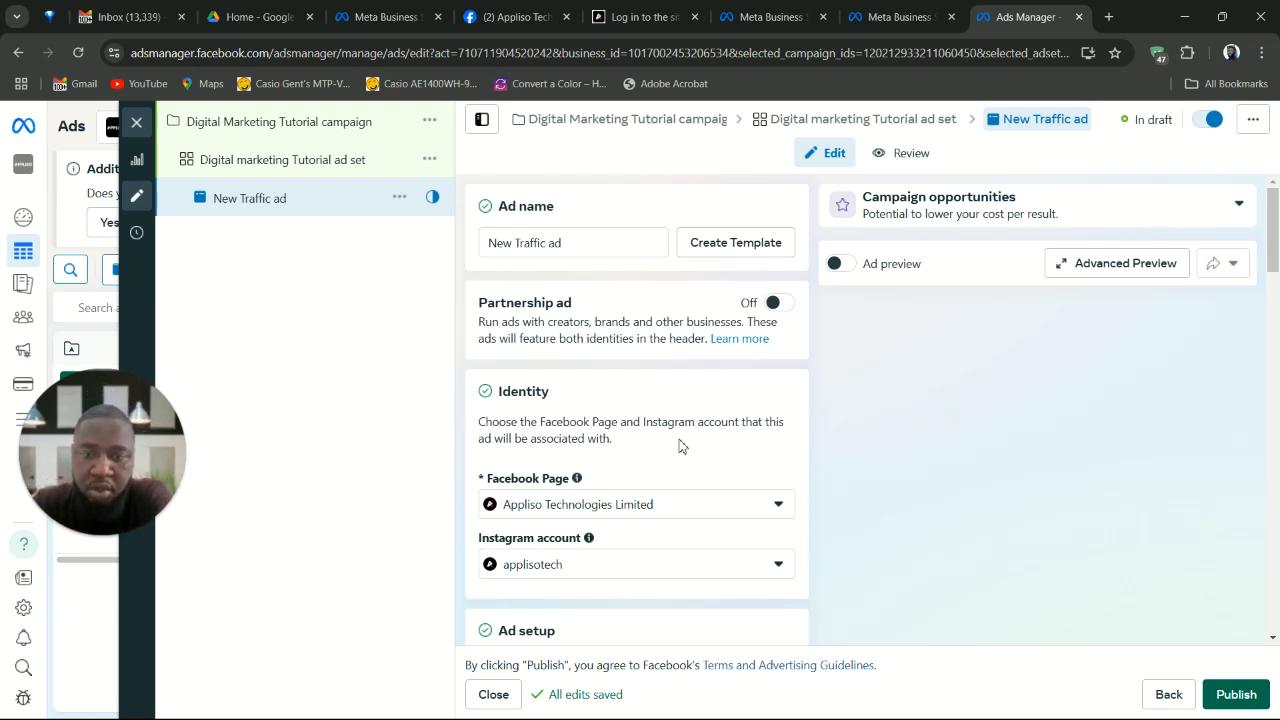
scroll(703, 450, "down", 2)
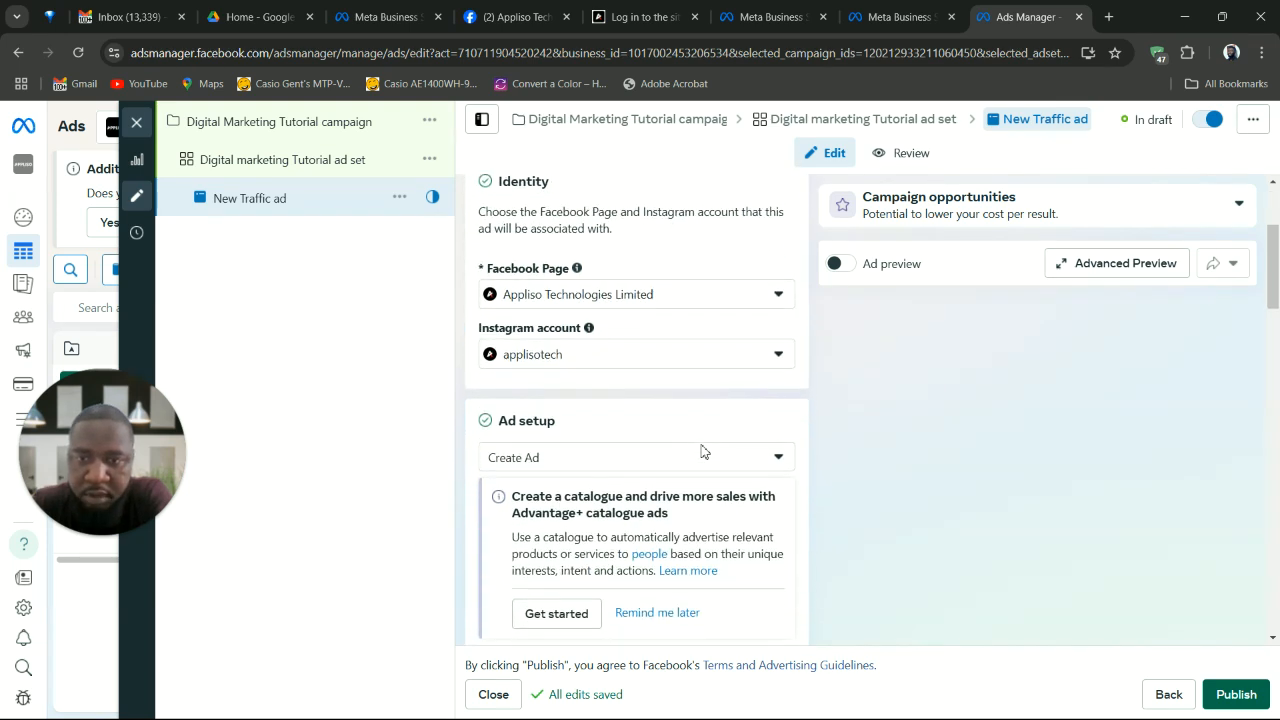
scroll(703, 451, "up", 2)
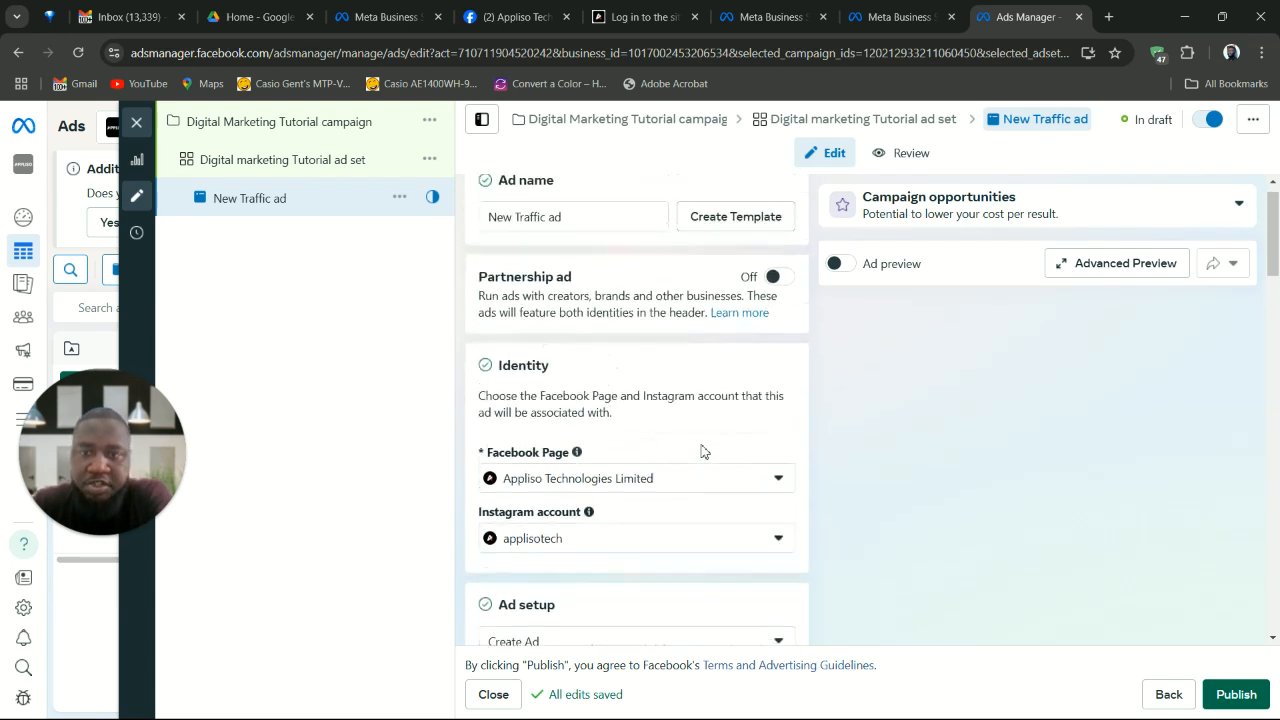
scroll(703, 451, "up", 1)
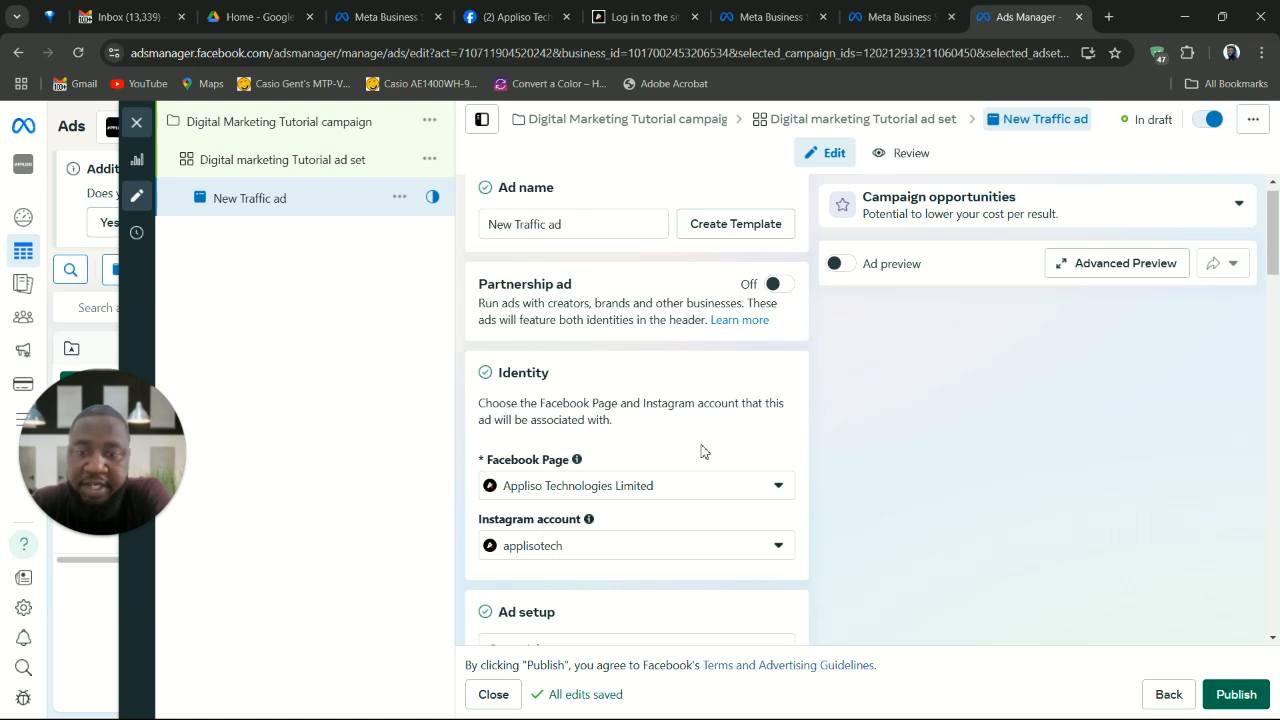
scroll(703, 451, "down", 2)
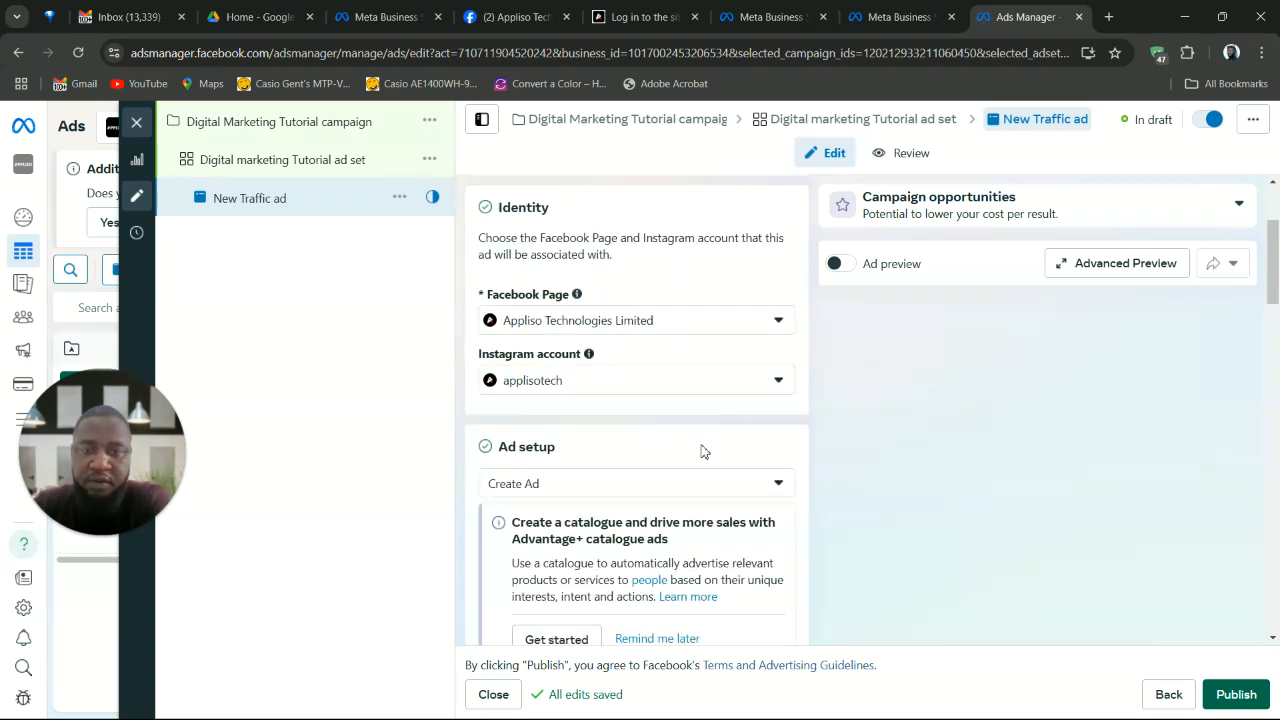
left_click(634, 380)
left_click(634, 378)
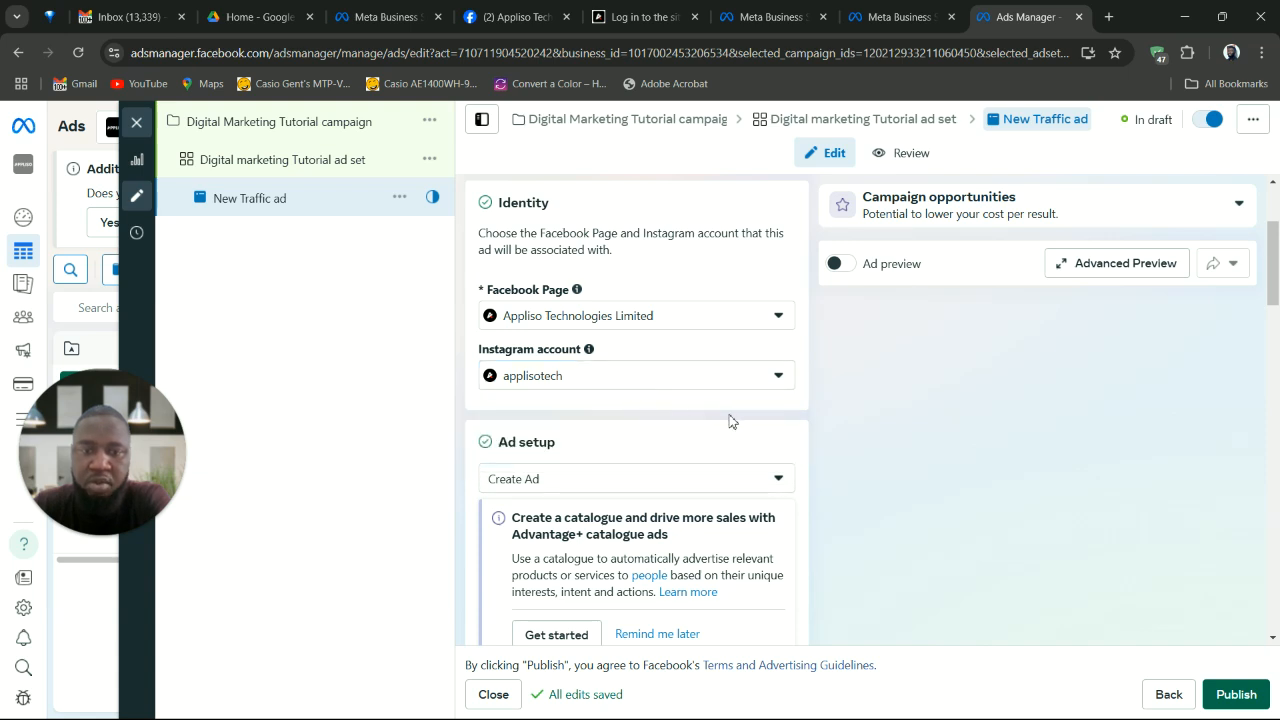
Step: Try the Use existing post ad setup, return to Create Ad and postpone the Advantage+ catalogue ads suggestion
scroll(730, 422, "down", 2)
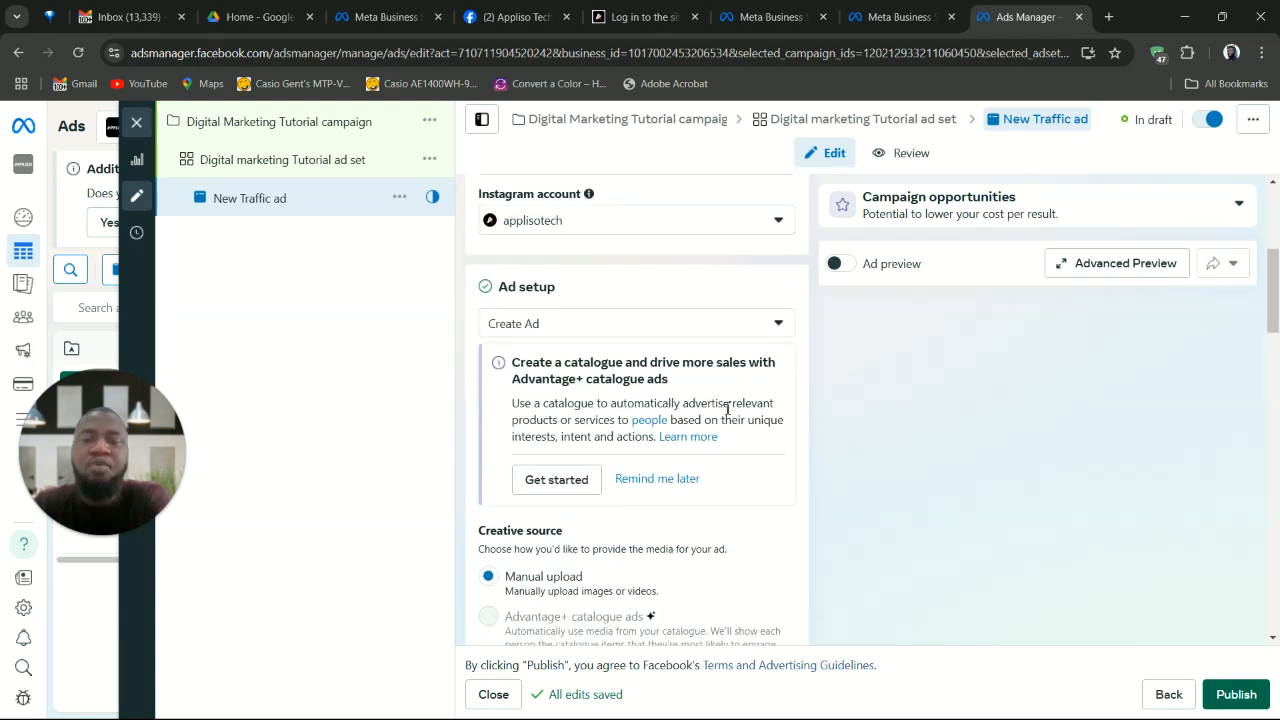
left_click(669, 330)
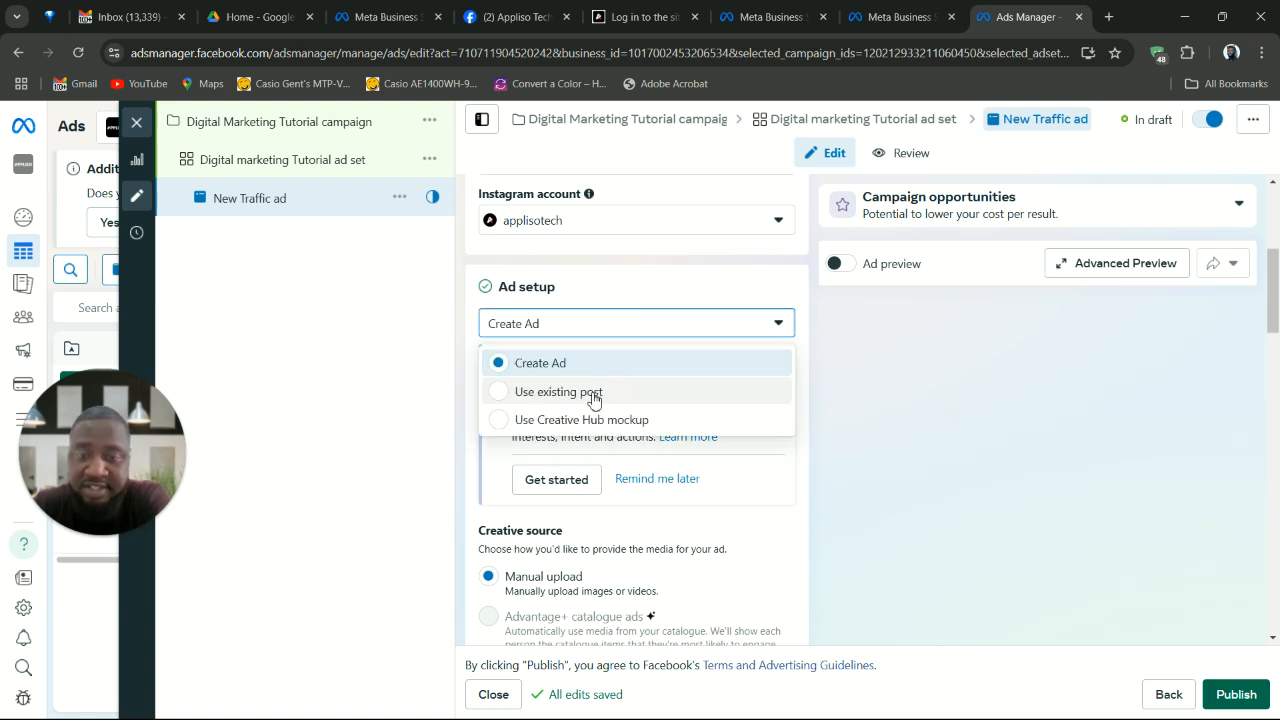
left_click(593, 399)
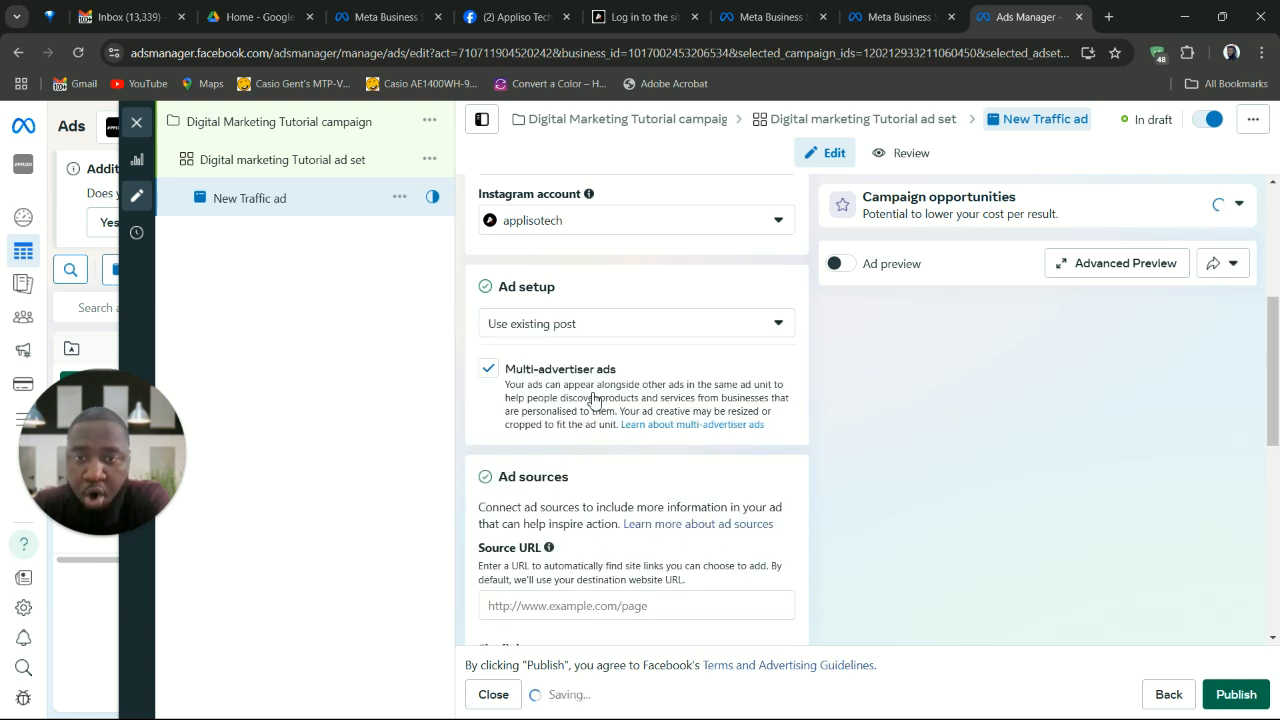
left_click(600, 335)
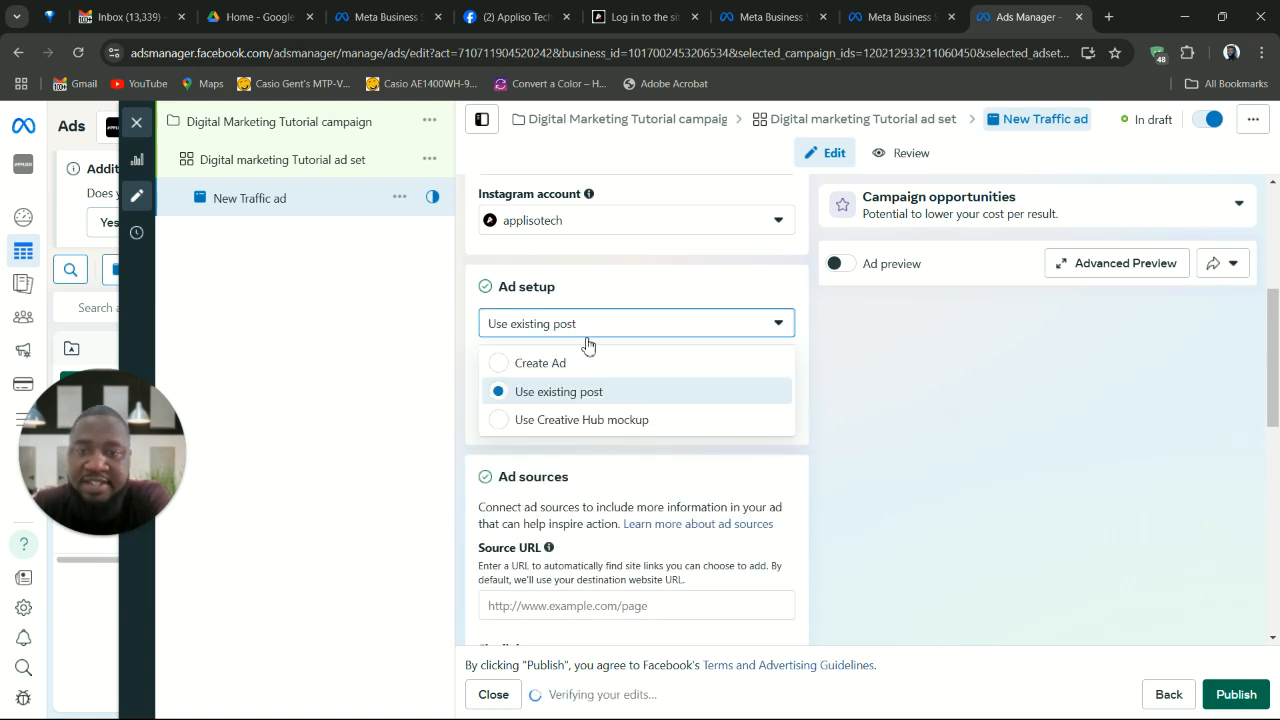
left_click(584, 364)
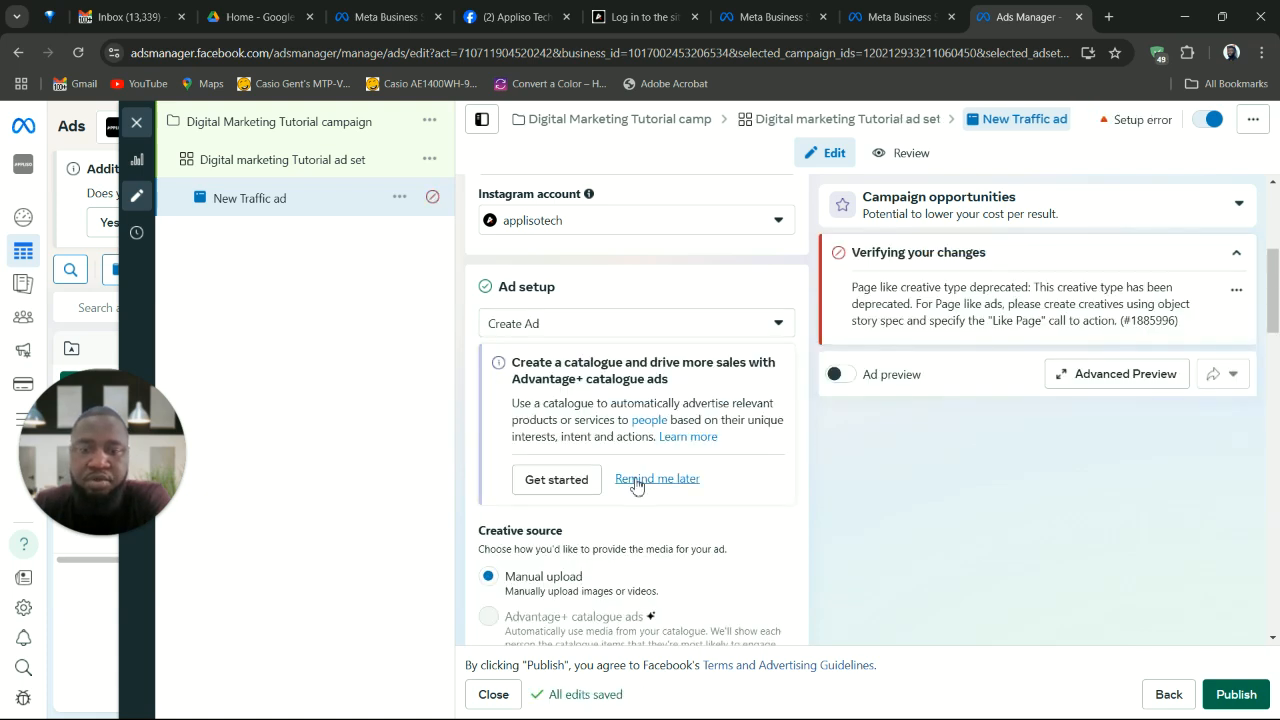
left_click(636, 480)
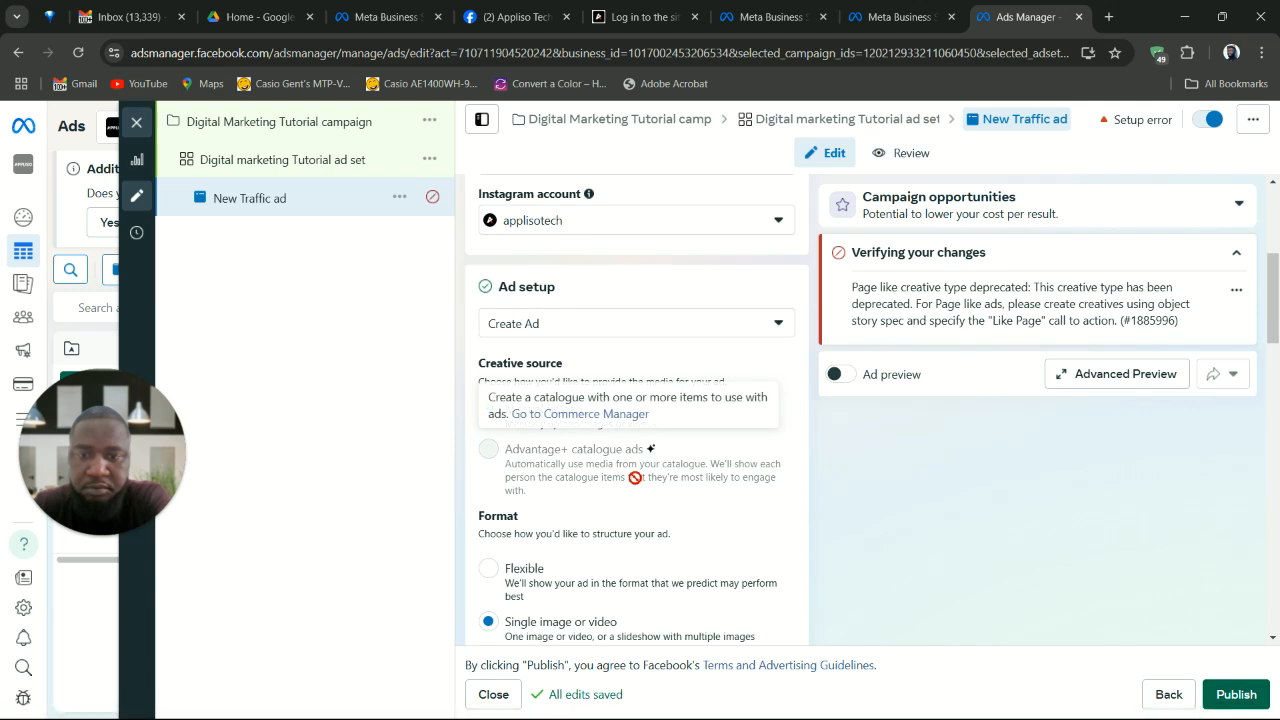
Step: Set the ad setup to Use existing post and open the post selection for the ad creative
left_click(628, 325)
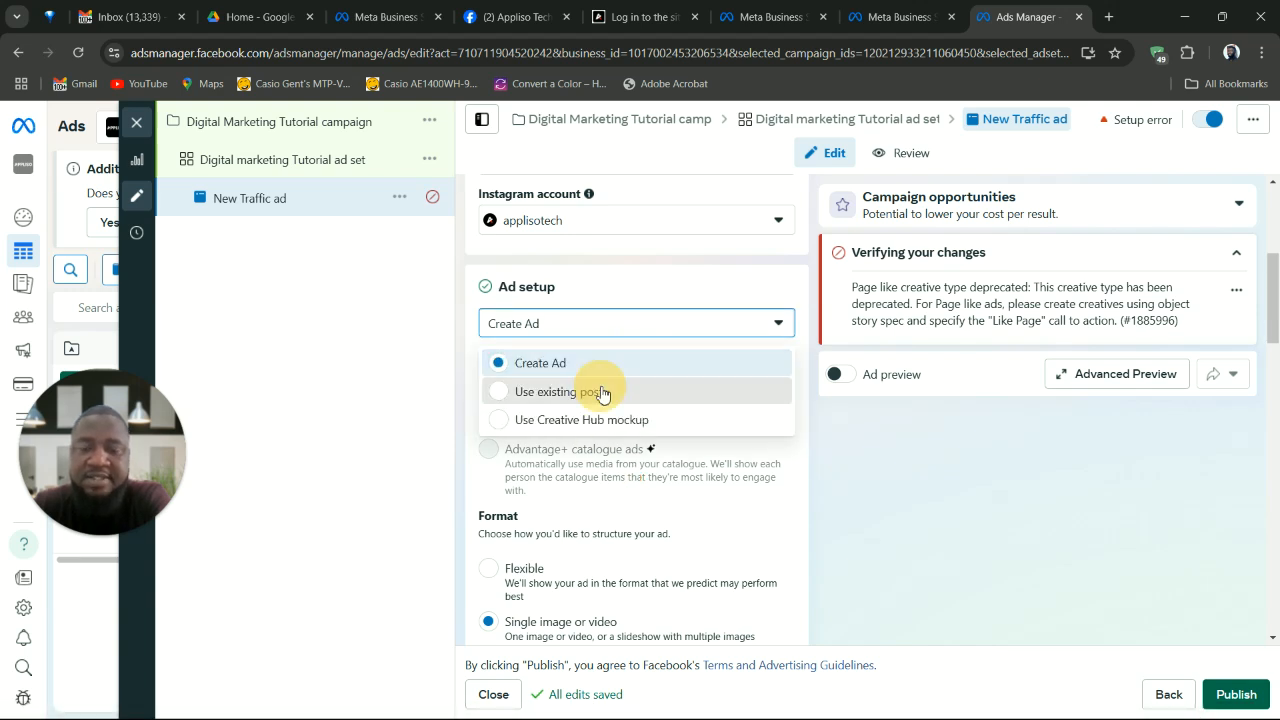
left_click(600, 392)
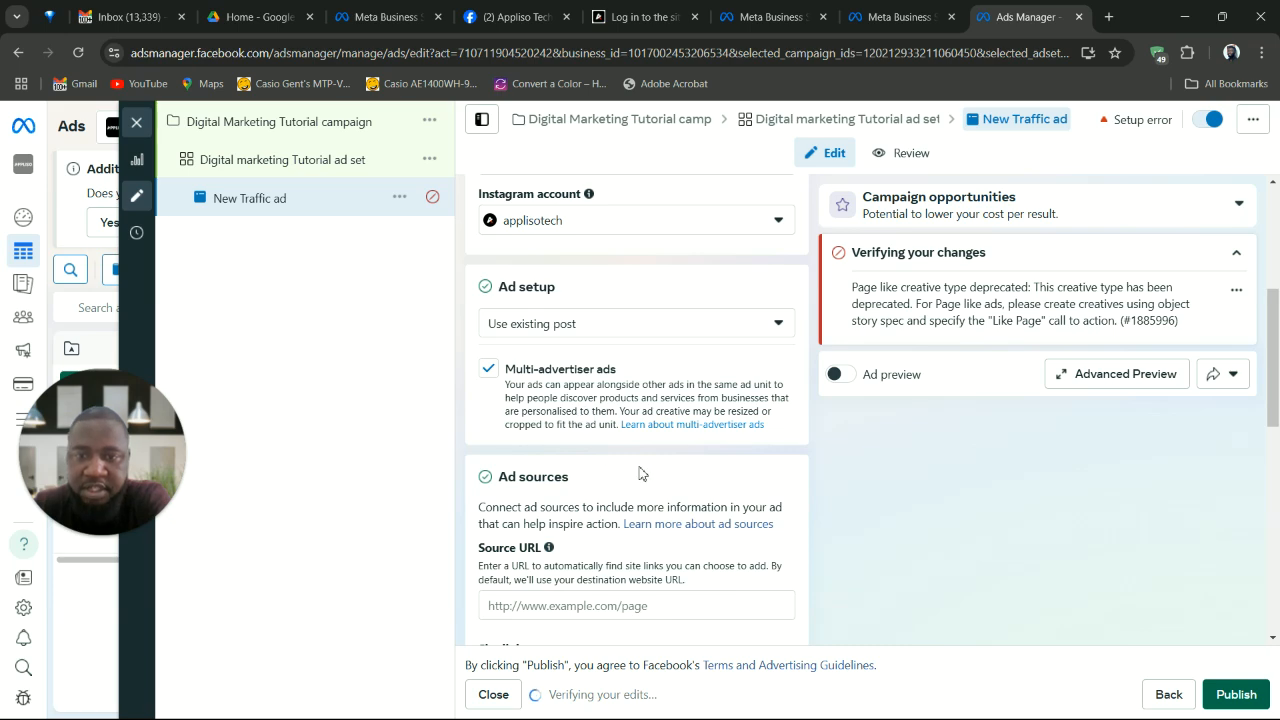
scroll(640, 474, "down", 2)
scroll(640, 474, "down", 1)
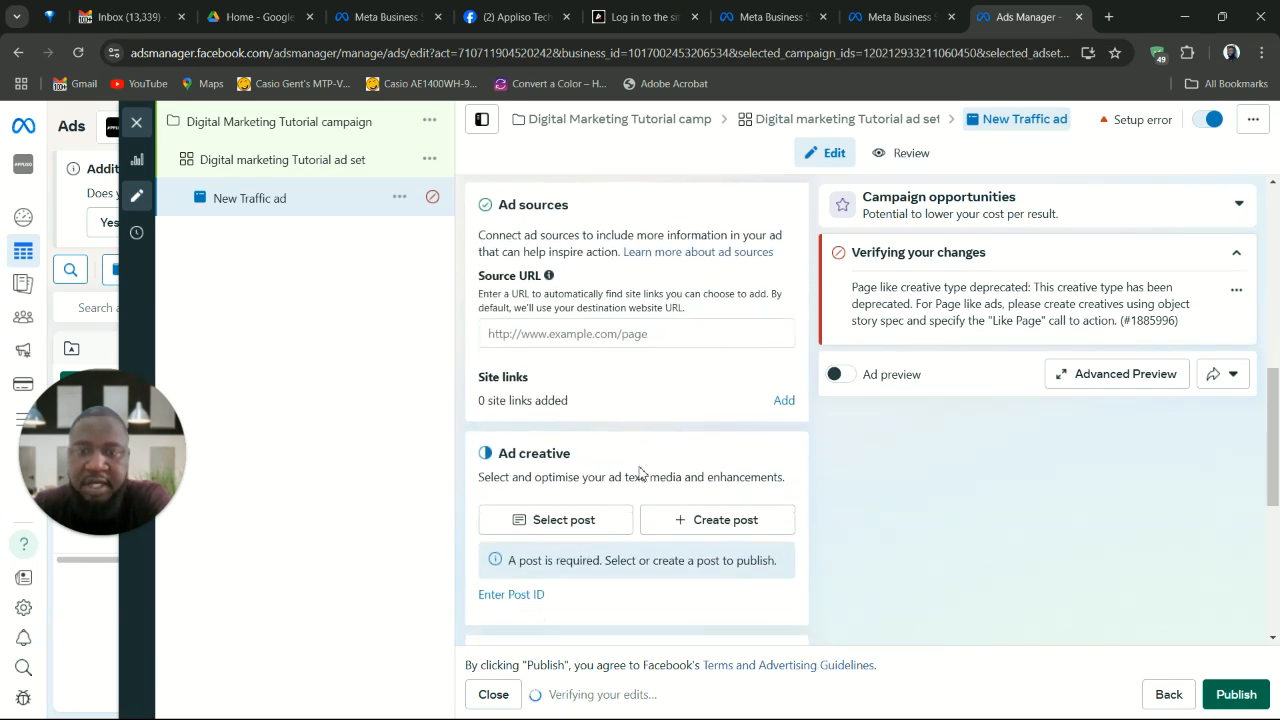
left_click(576, 510)
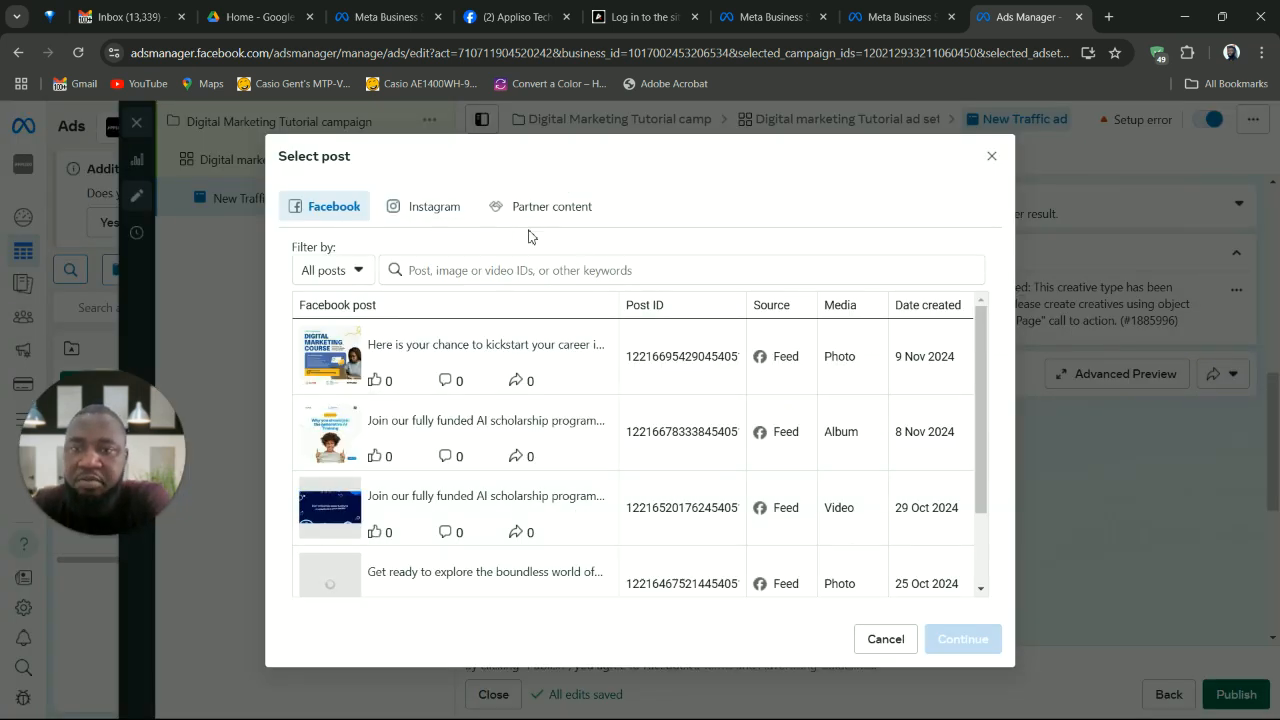
Step: Use the Instagram photo post of 9 Nov 2024 about kickstarting a career in Digital Marketing as the ad creative
left_click(448, 216)
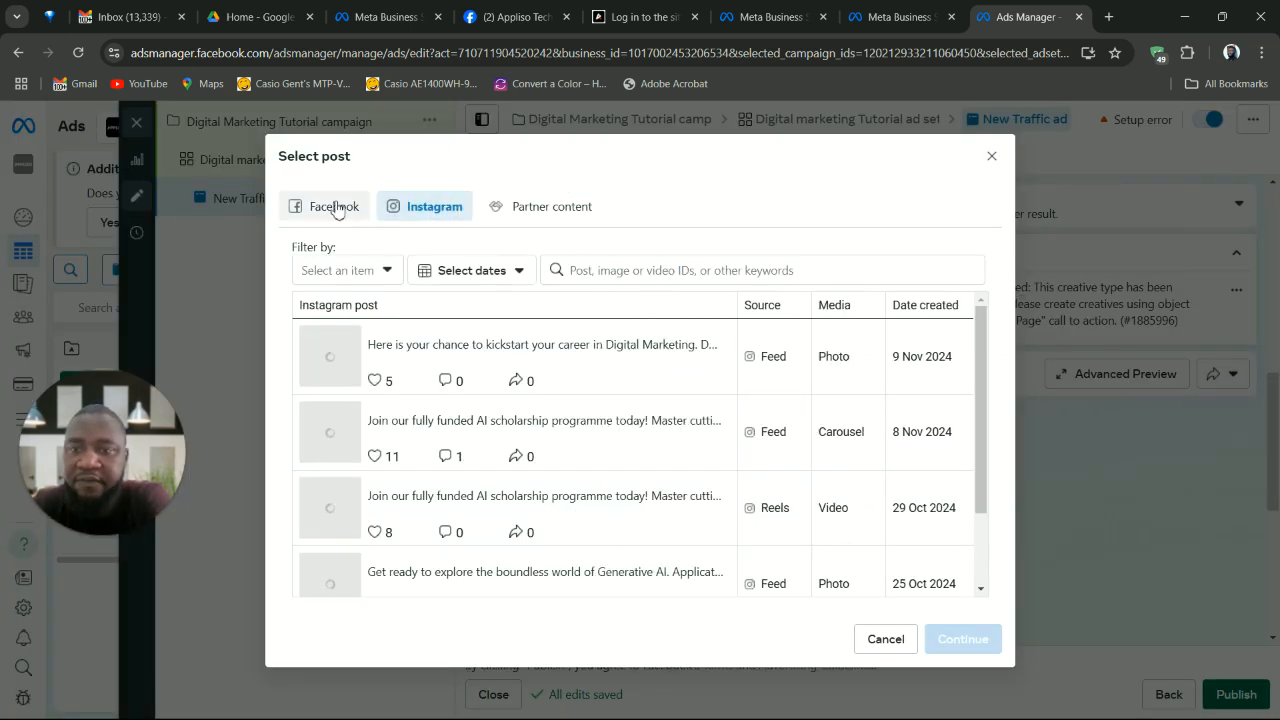
left_click(338, 207)
left_click(449, 210)
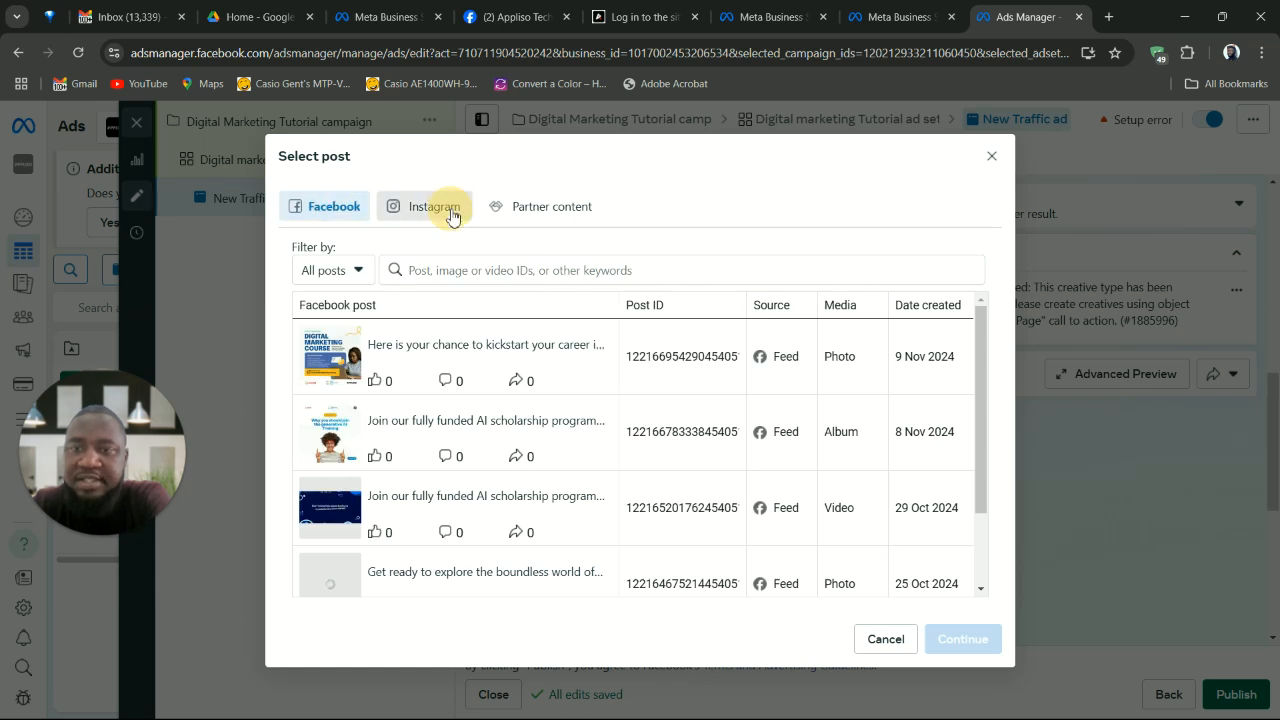
left_click(492, 357)
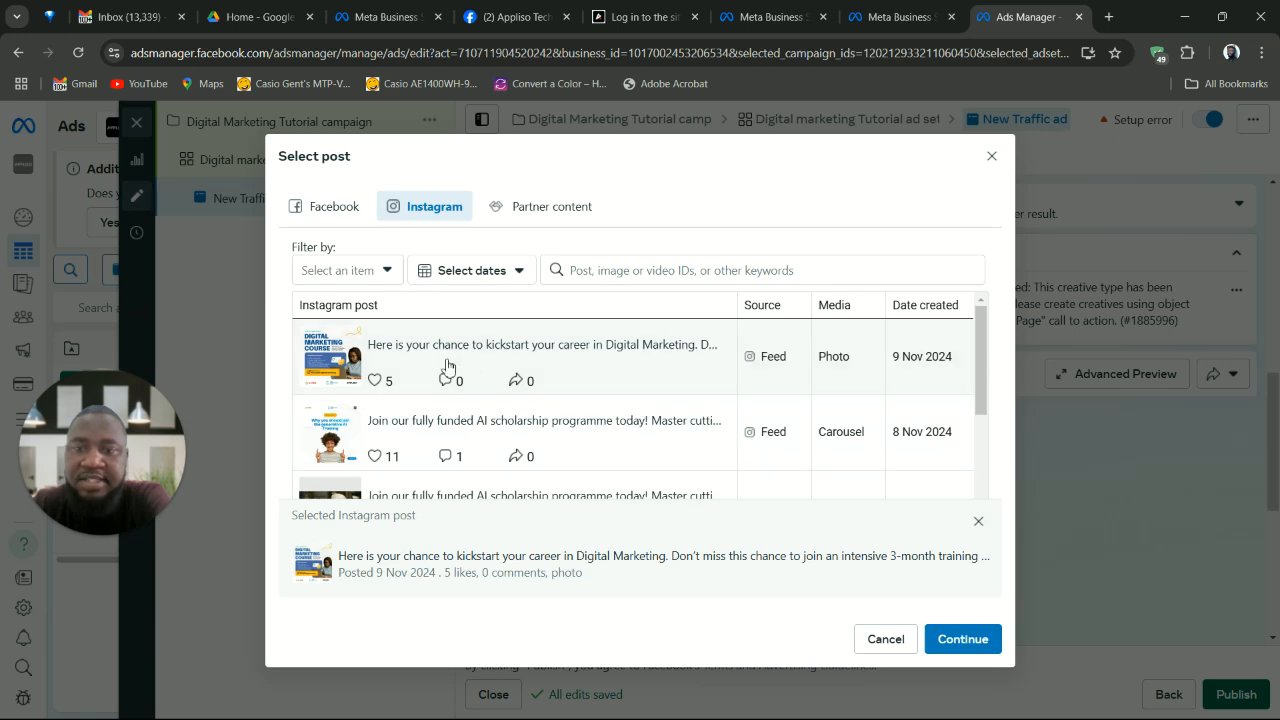
left_click(961, 658)
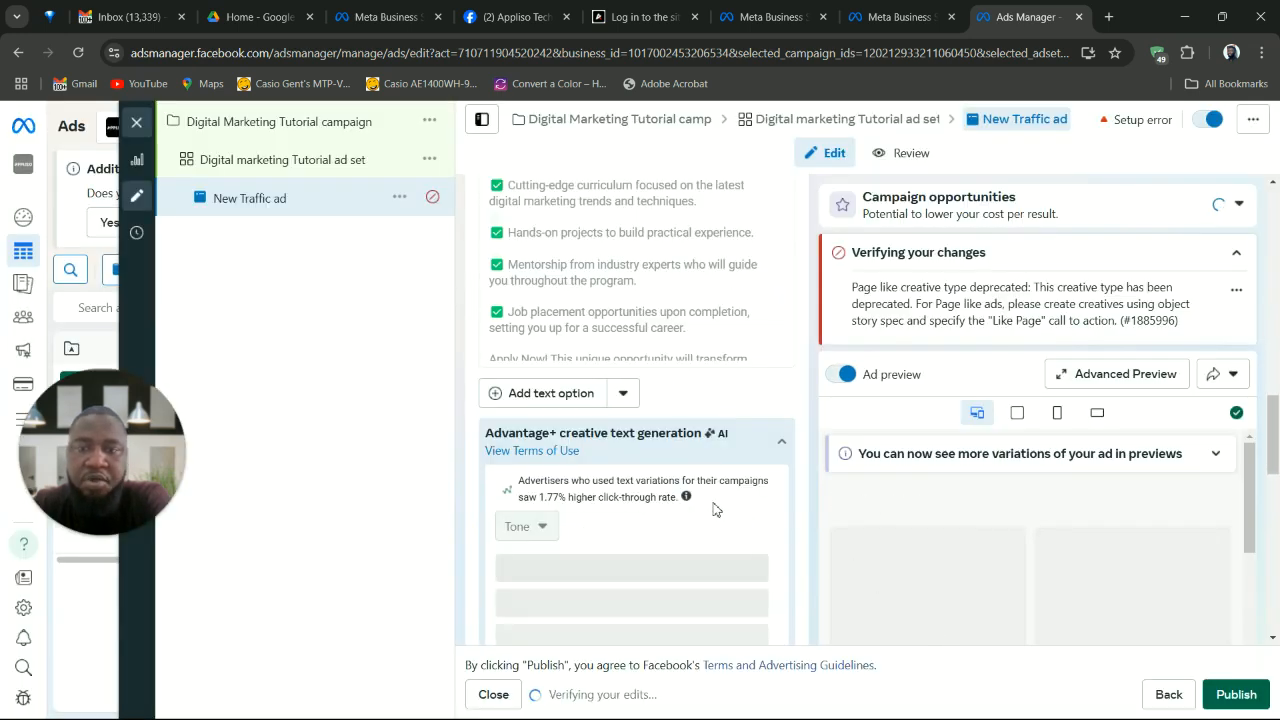
scroll(706, 356, "up", 3)
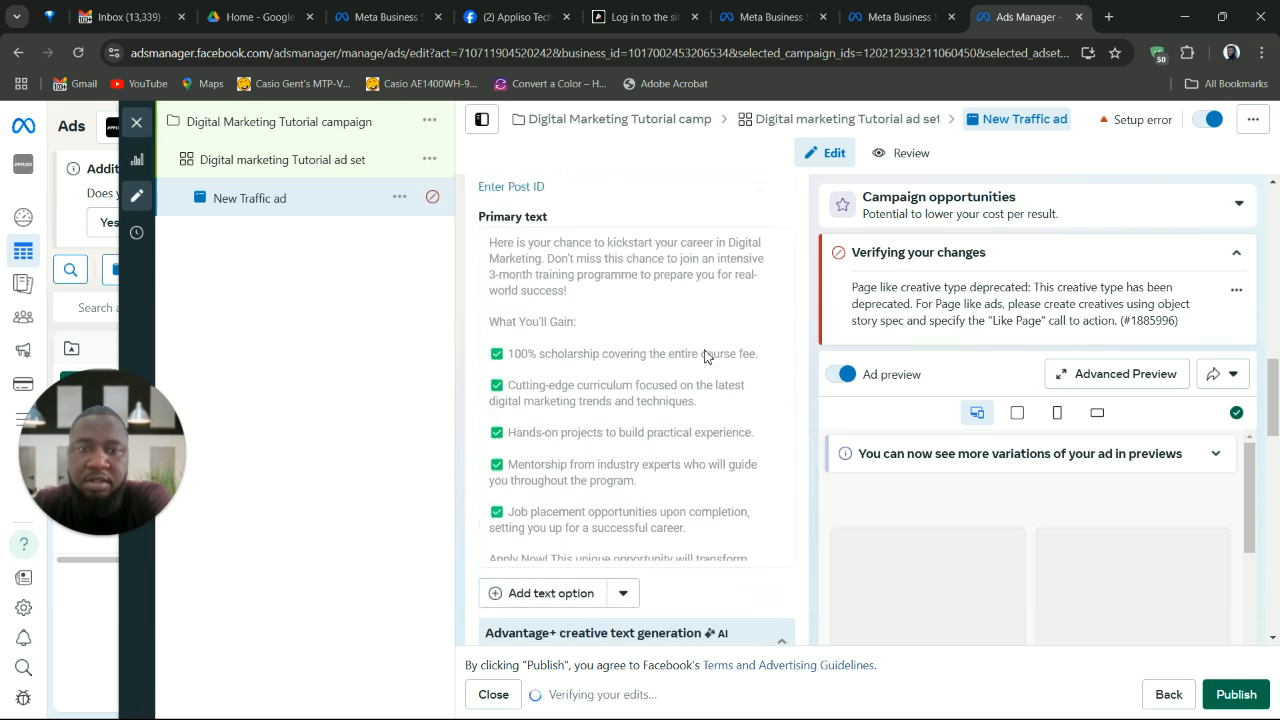
scroll(706, 356, "up", 8)
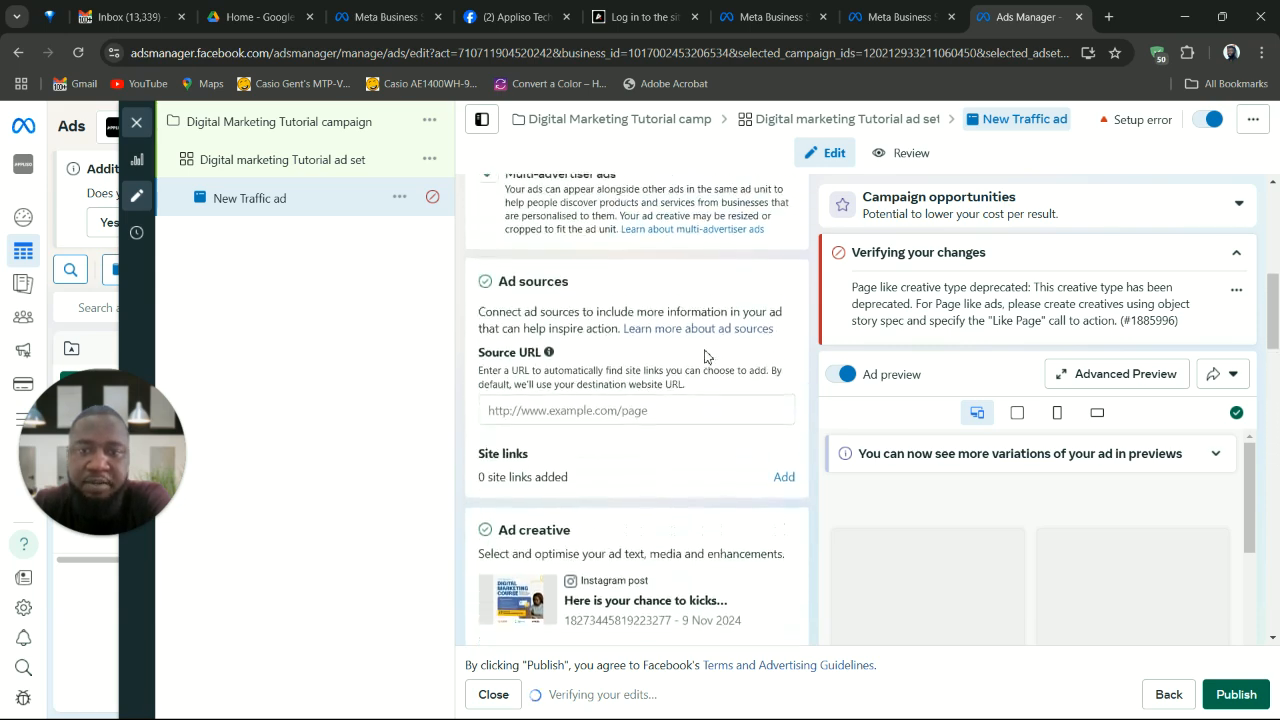
scroll(706, 356, "down", 3)
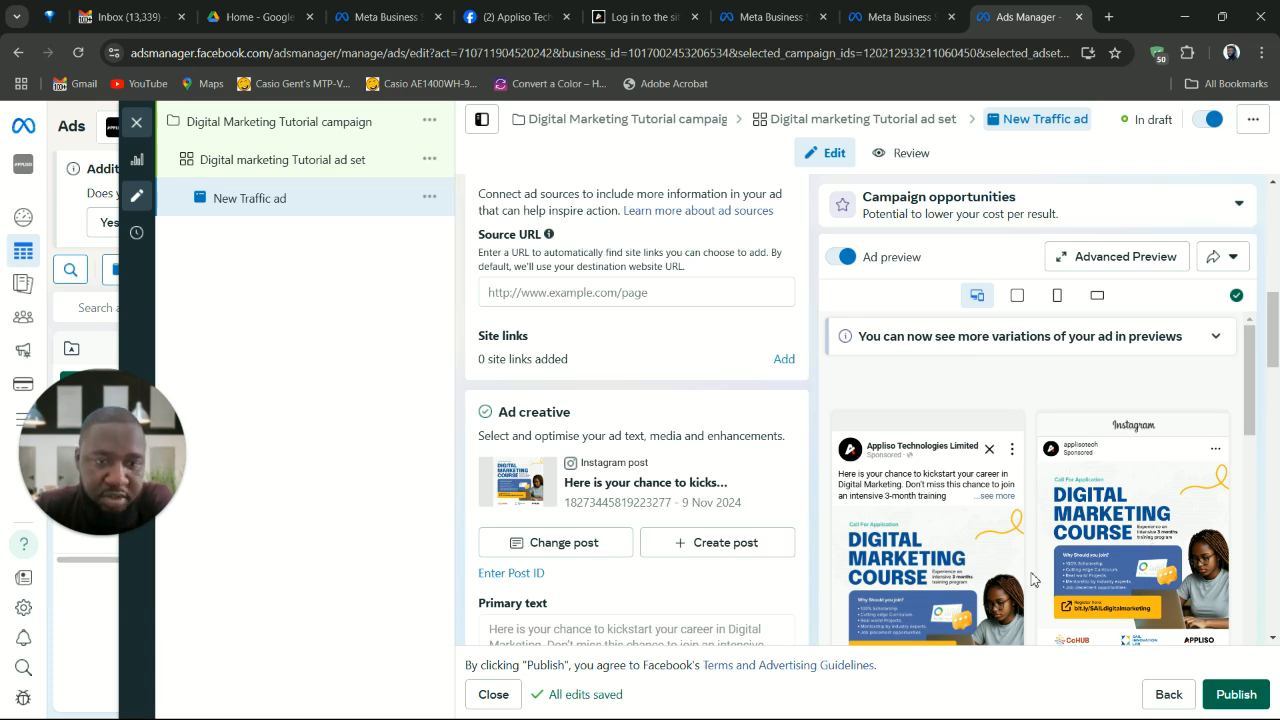
scroll(1033, 580, "down", 2)
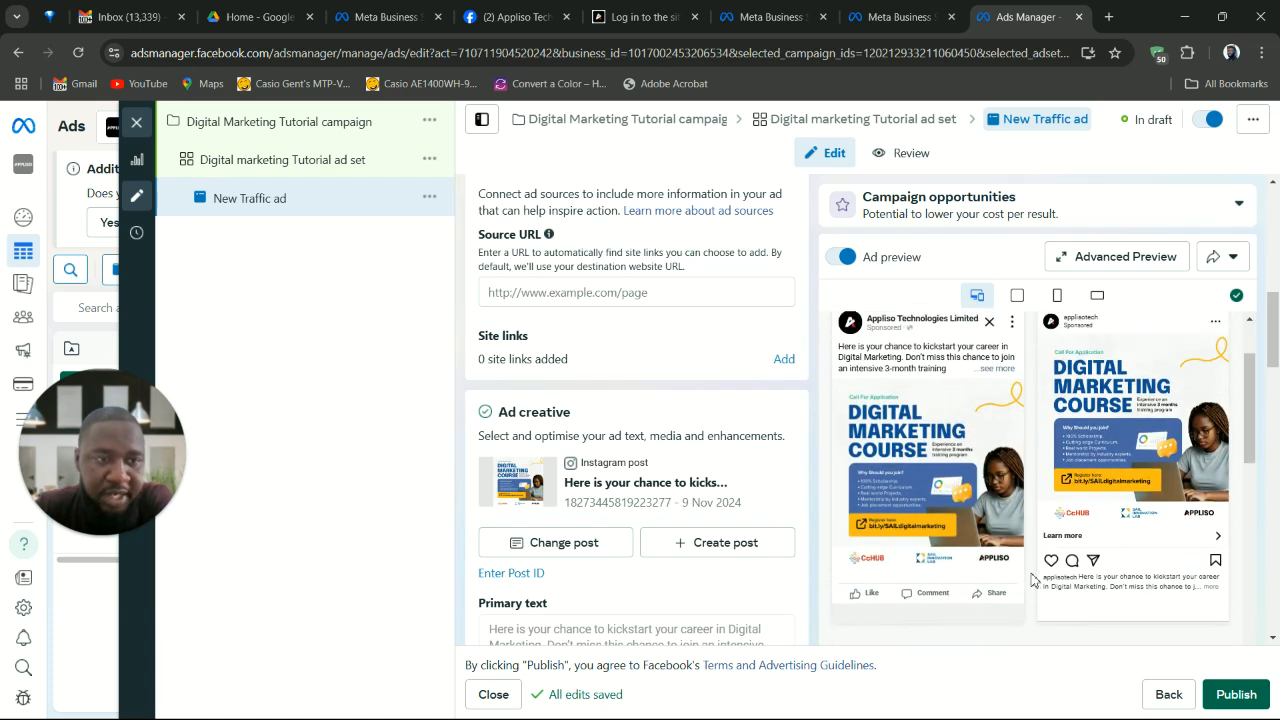
scroll(1033, 580, "down", 1)
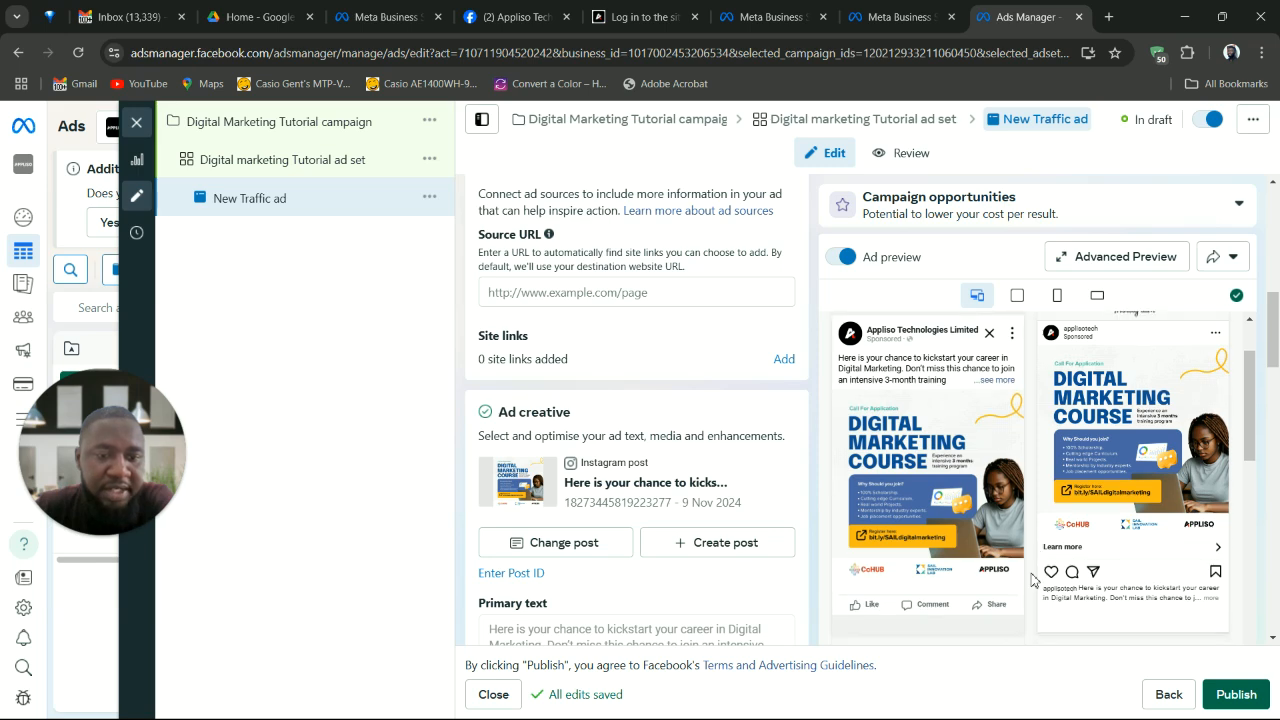
key("ctrl+minus")
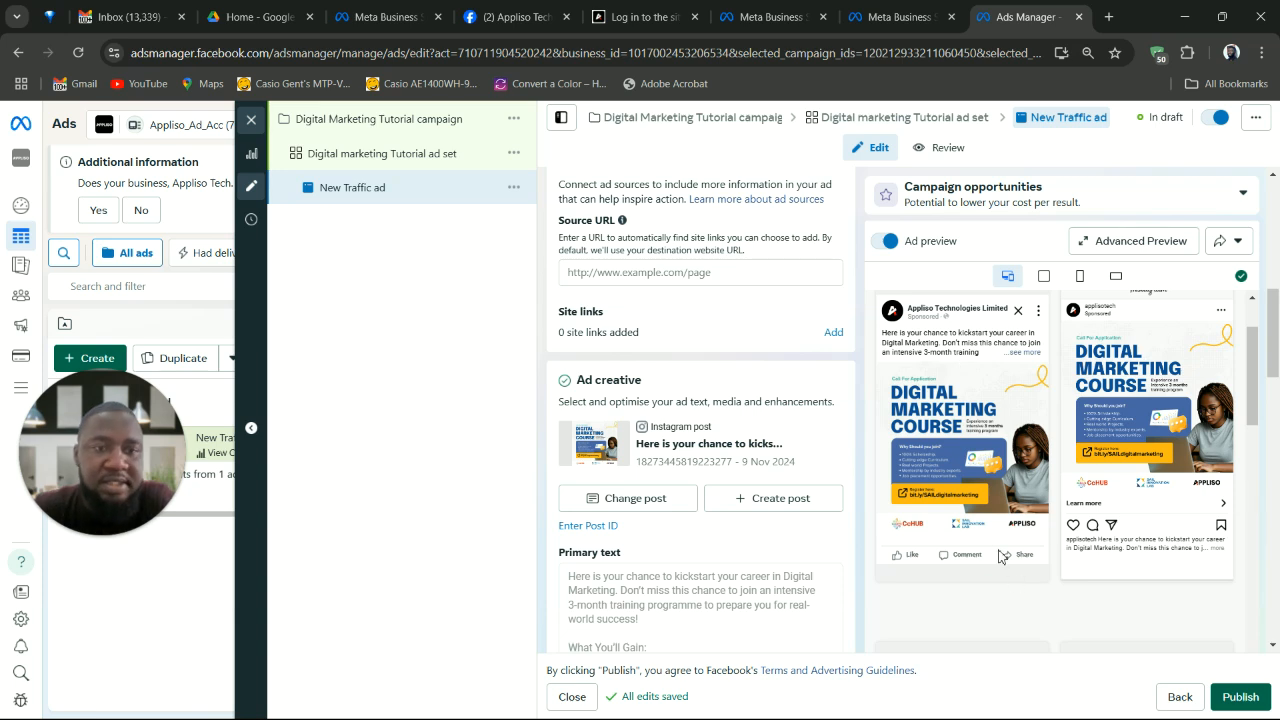
scroll(795, 478, "up", 1)
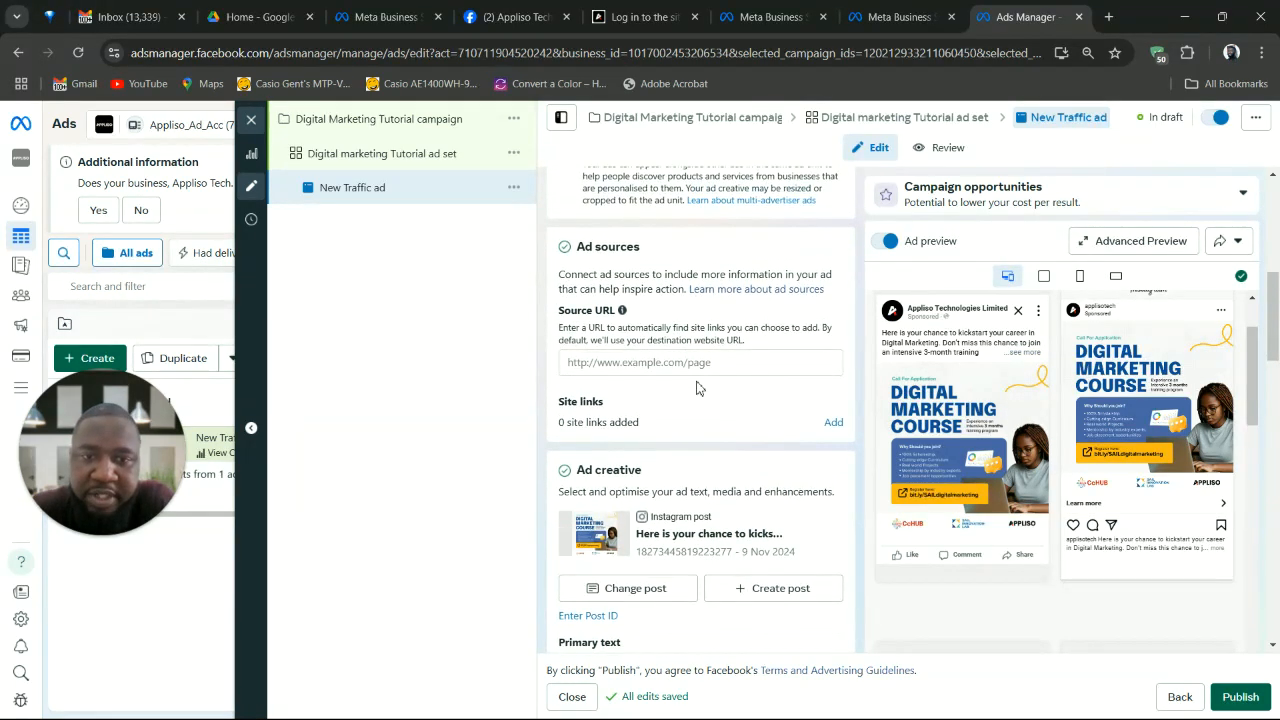
left_click(675, 366)
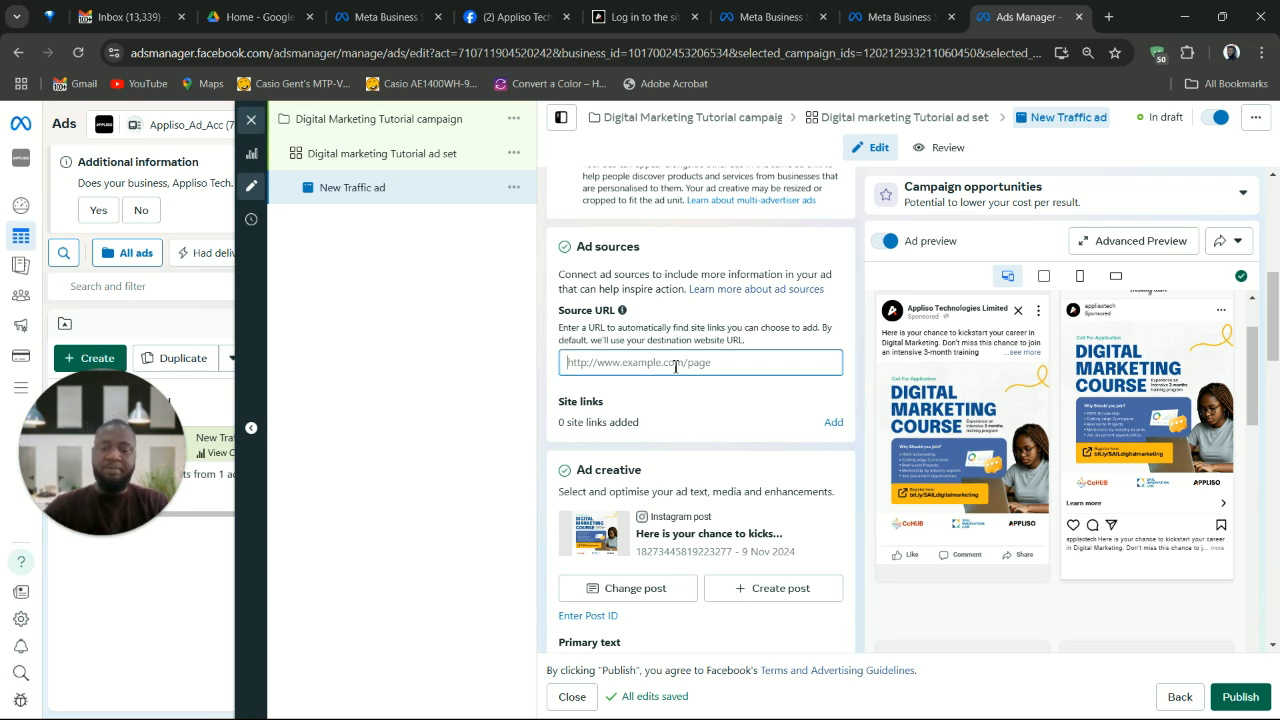
type("htt")
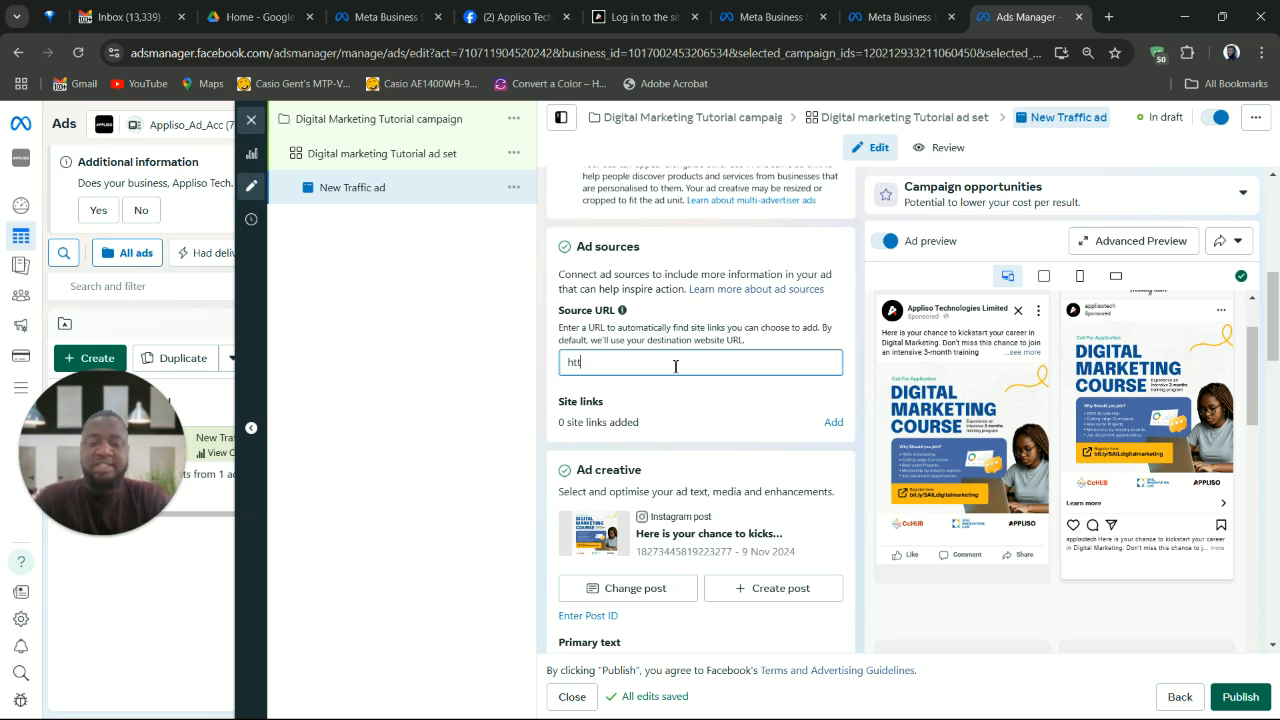
type("ps")
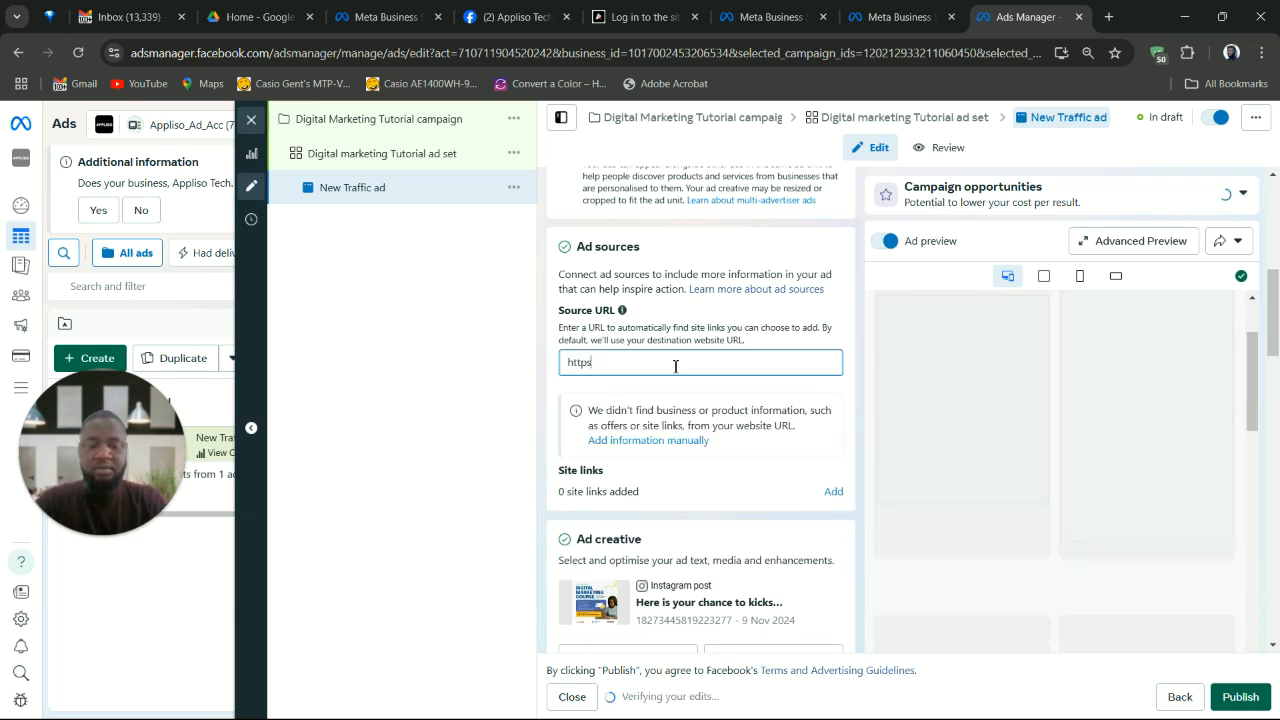
type("://")
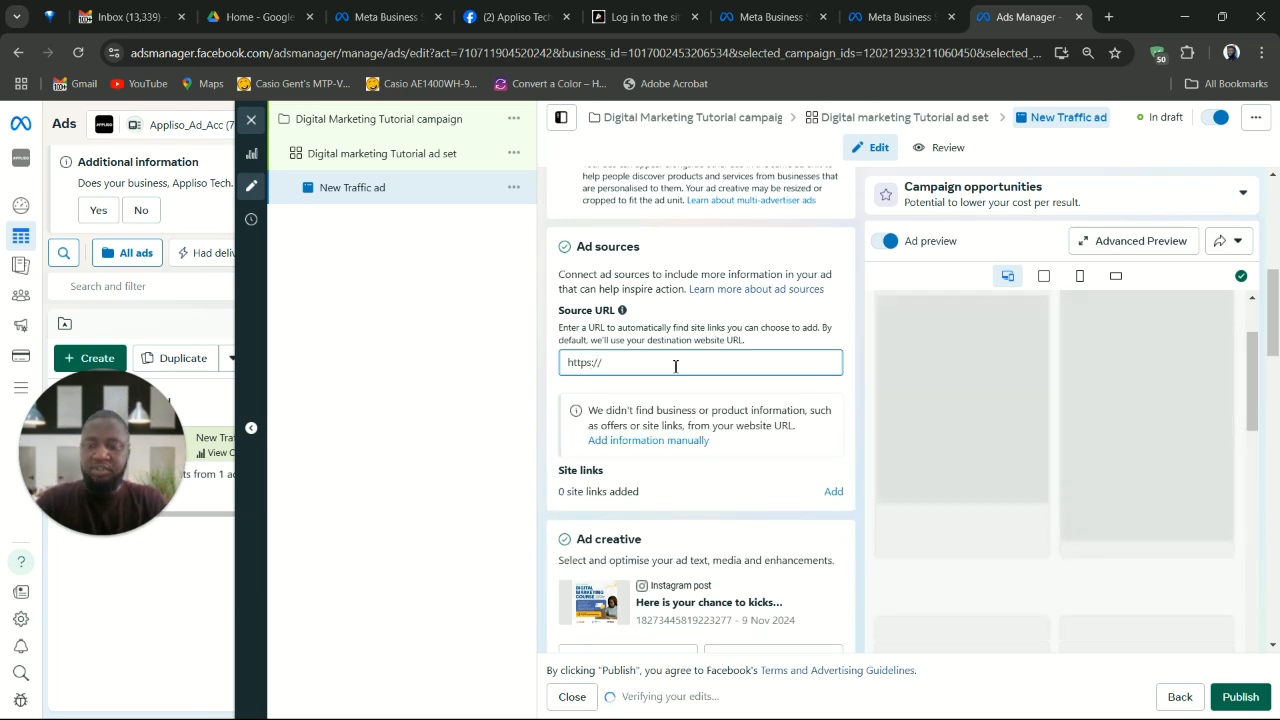
type("www")
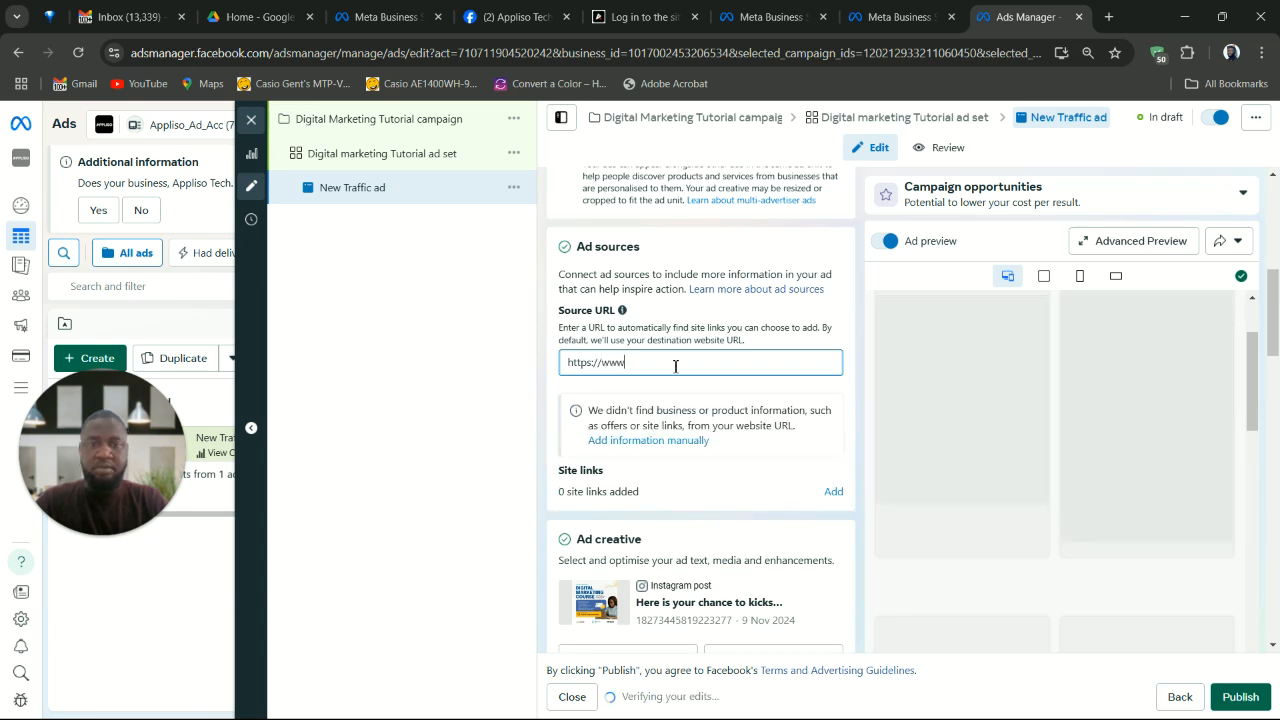
type(".a")
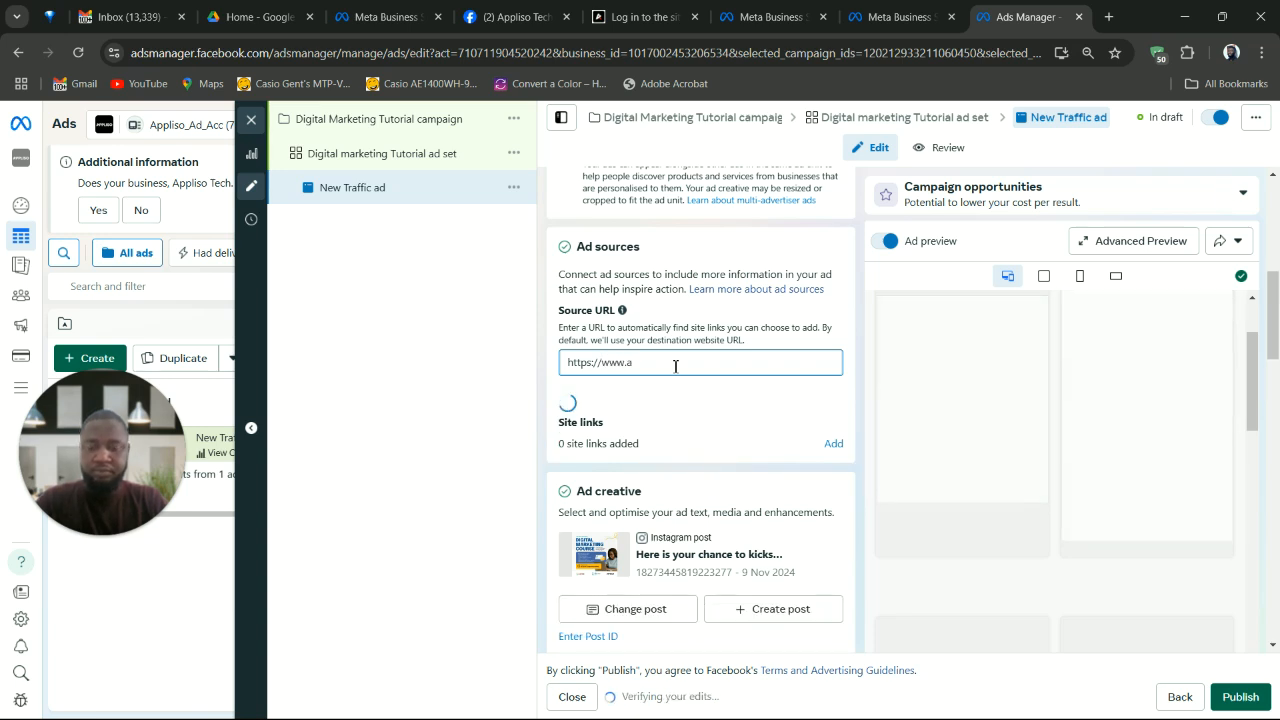
type("ppliso.com")
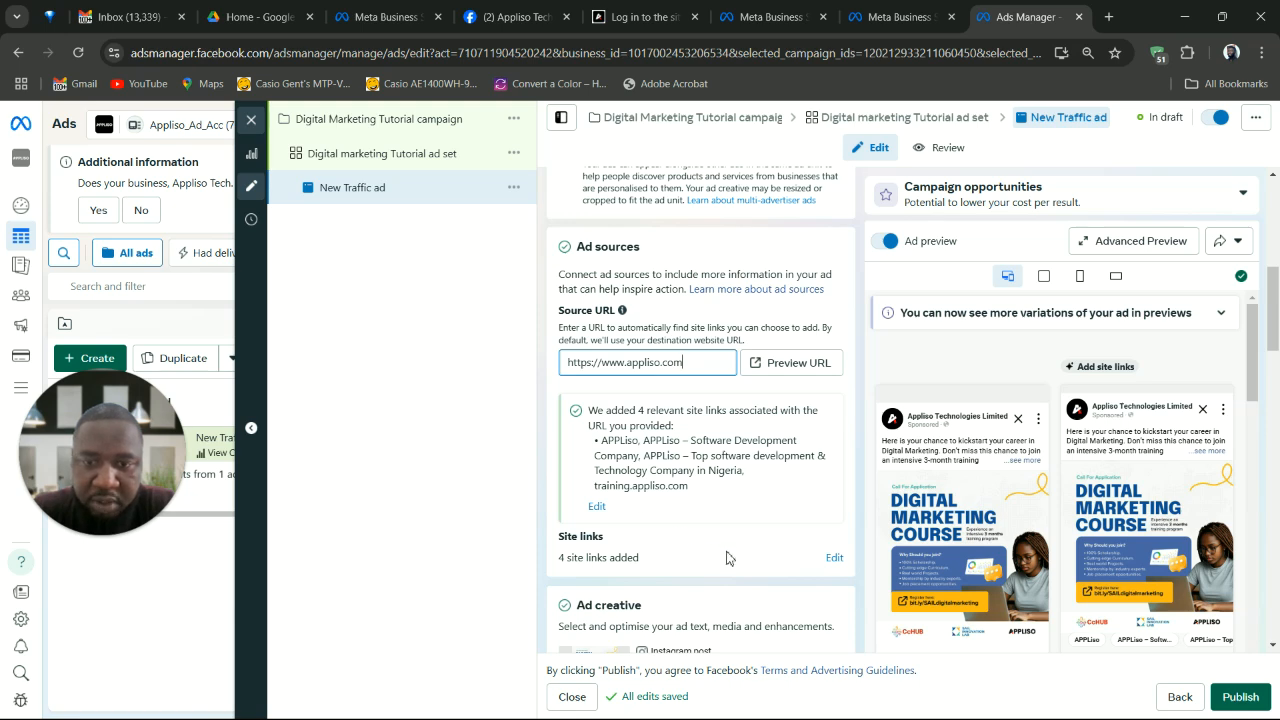
Step: Add an "About Us" site link with the URL appliso.com/aboutus to the ad's site links and save the ad sources
scroll(729, 560, "down", 1)
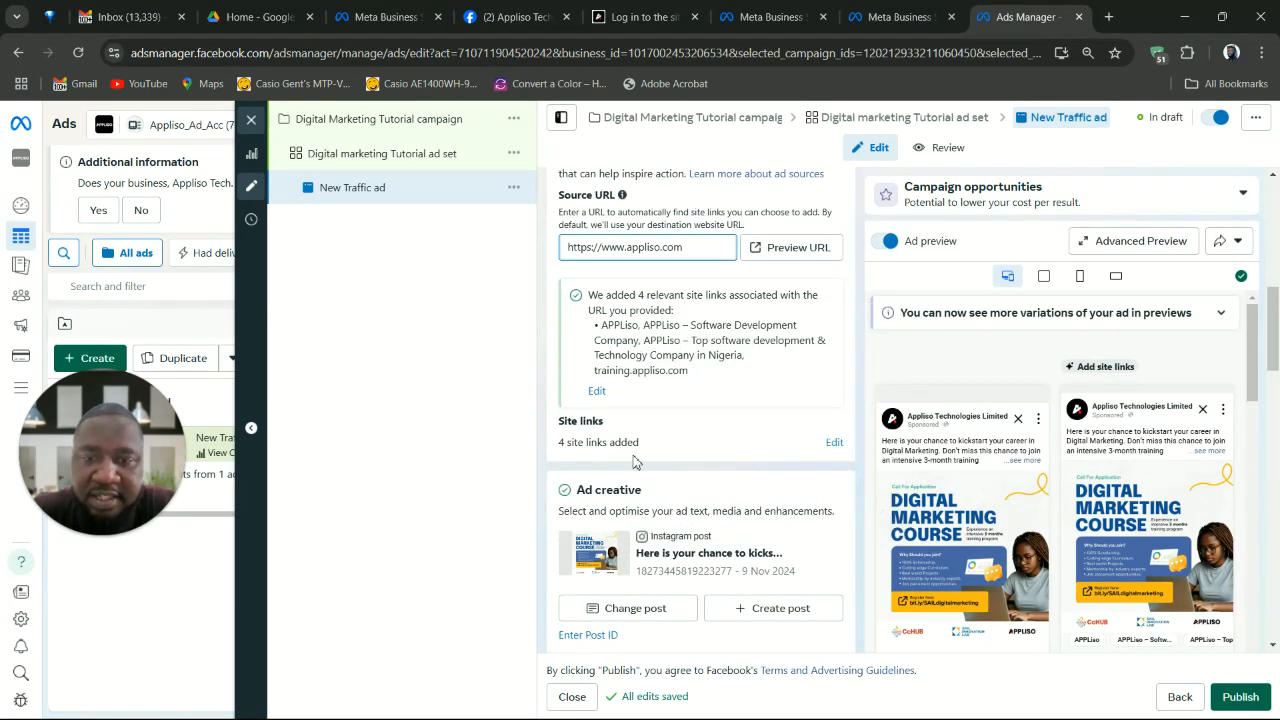
left_click(833, 443)
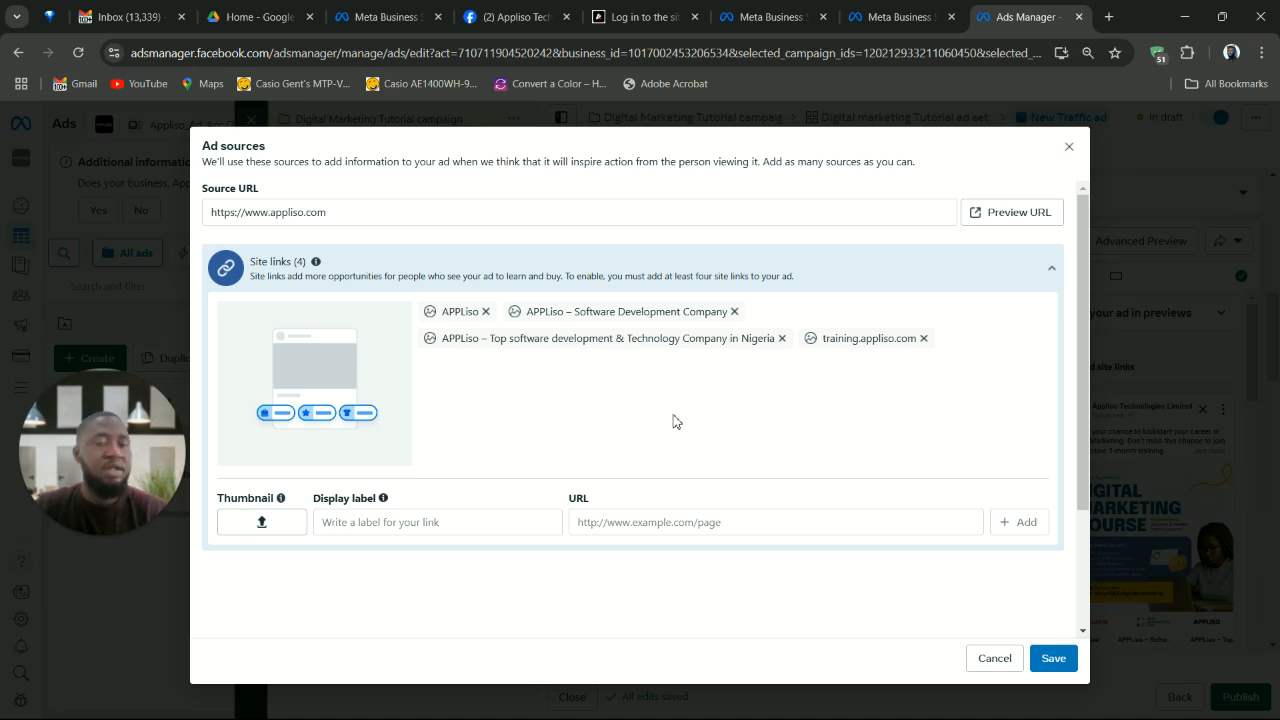
mouse_move(880, 345)
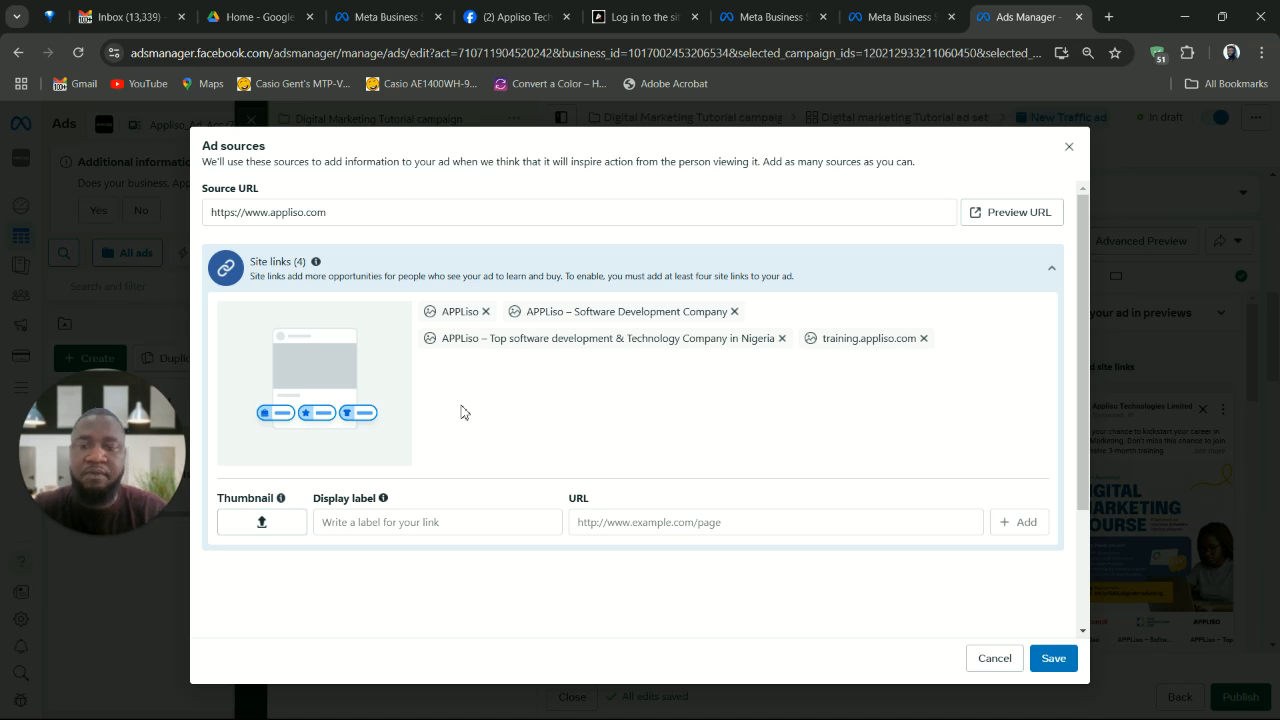
left_click(417, 525)
left_click(428, 526)
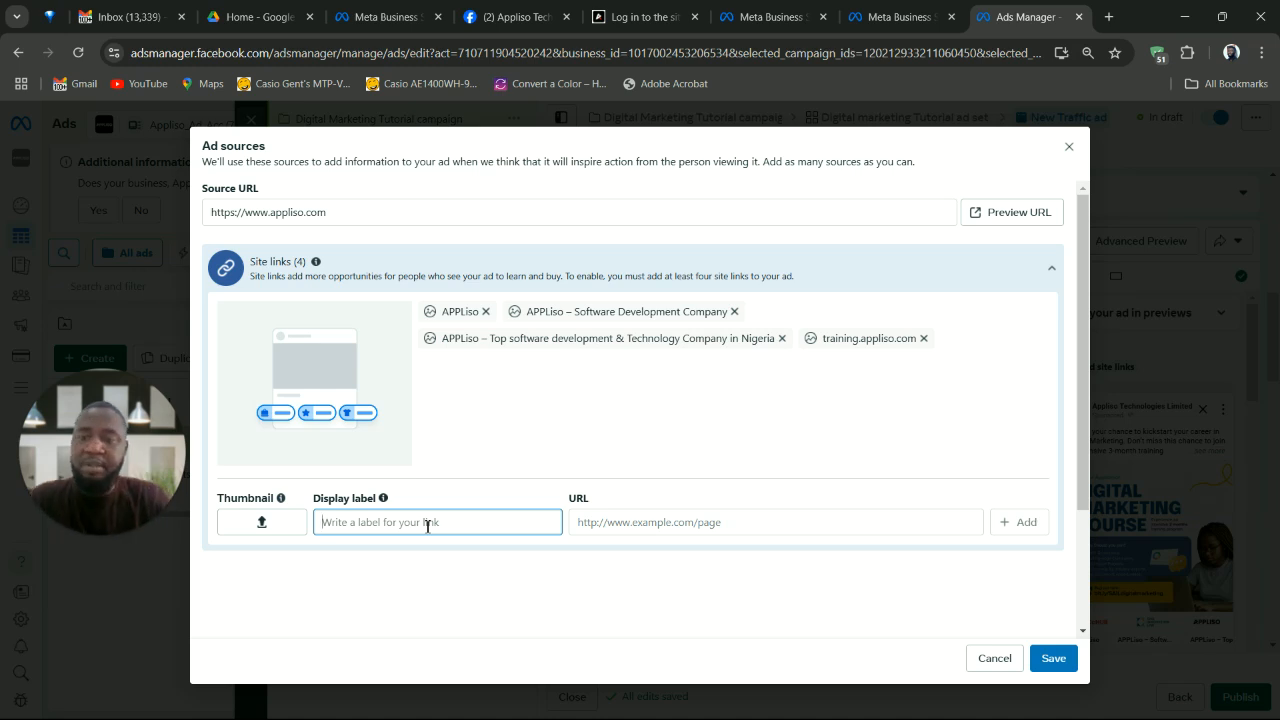
type("About Us")
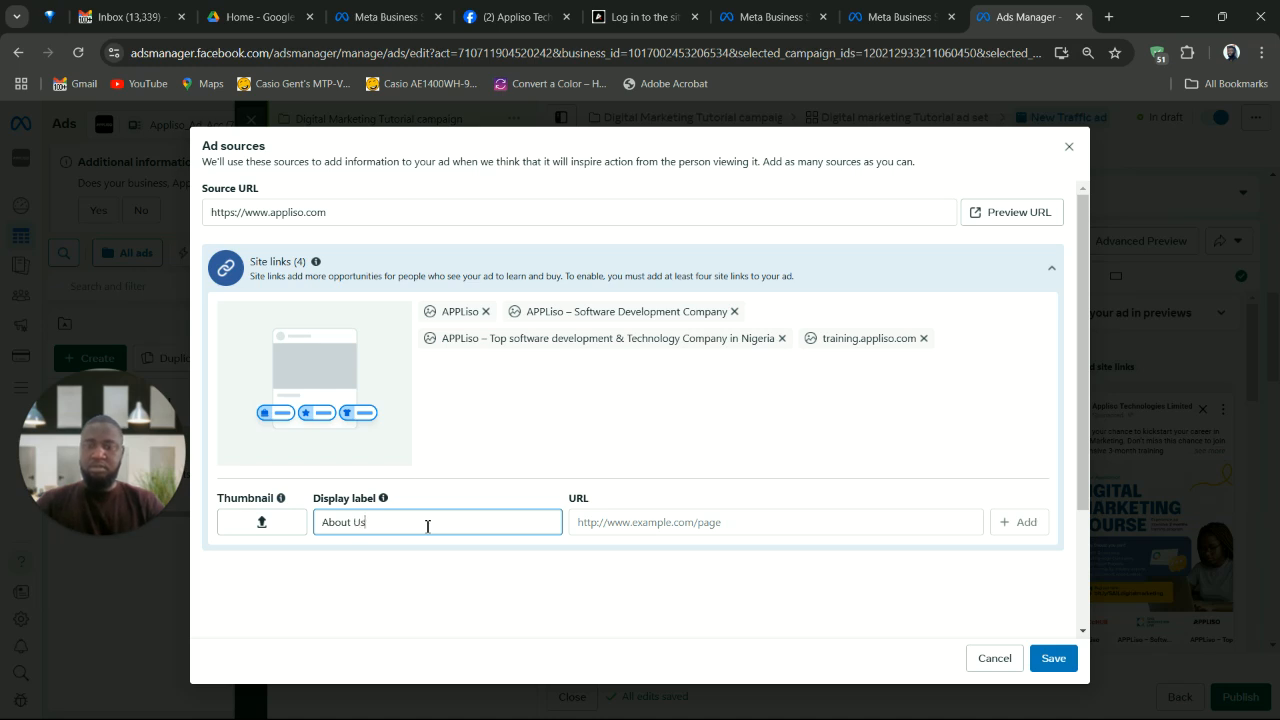
key("Tab")
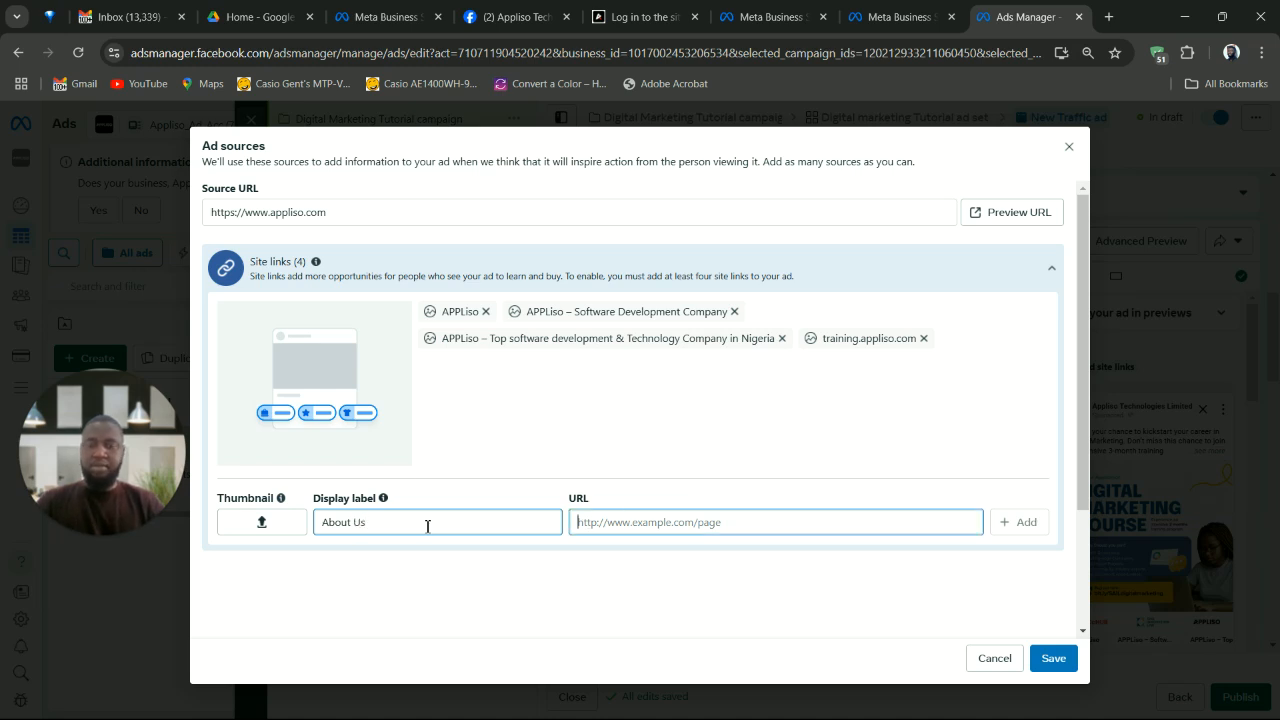
type("appli")
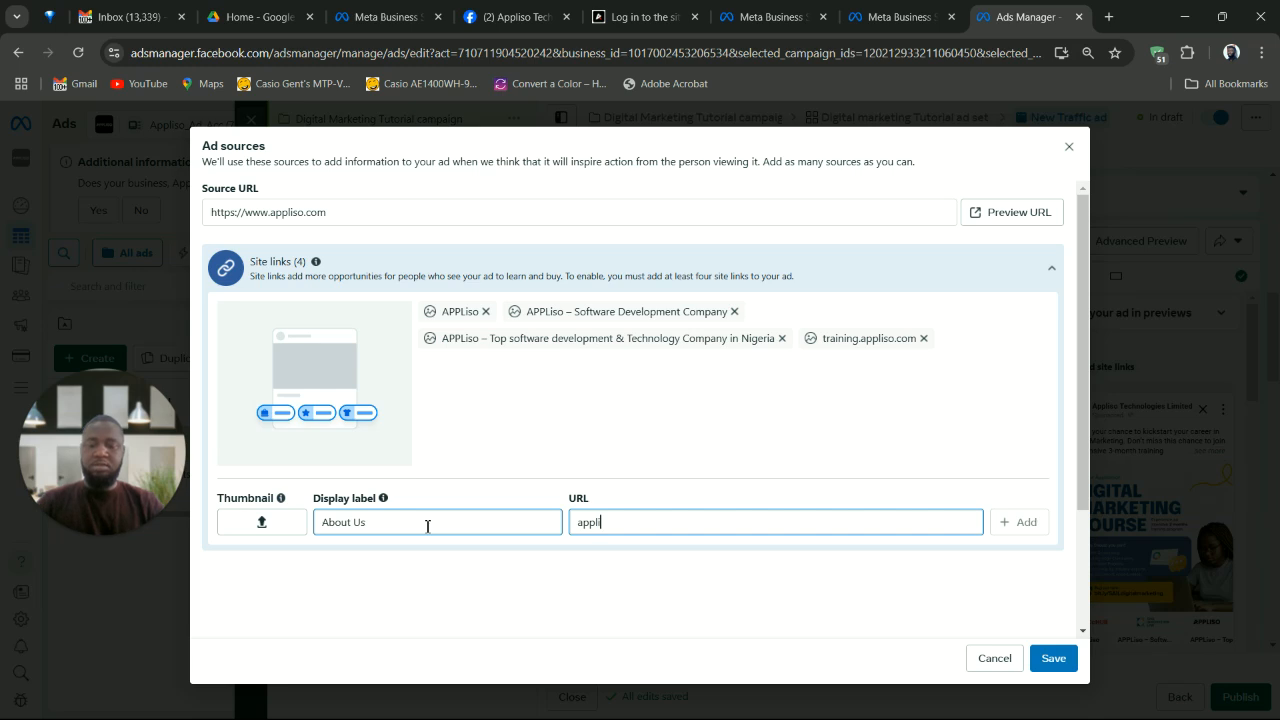
type("so.com/aboutus")
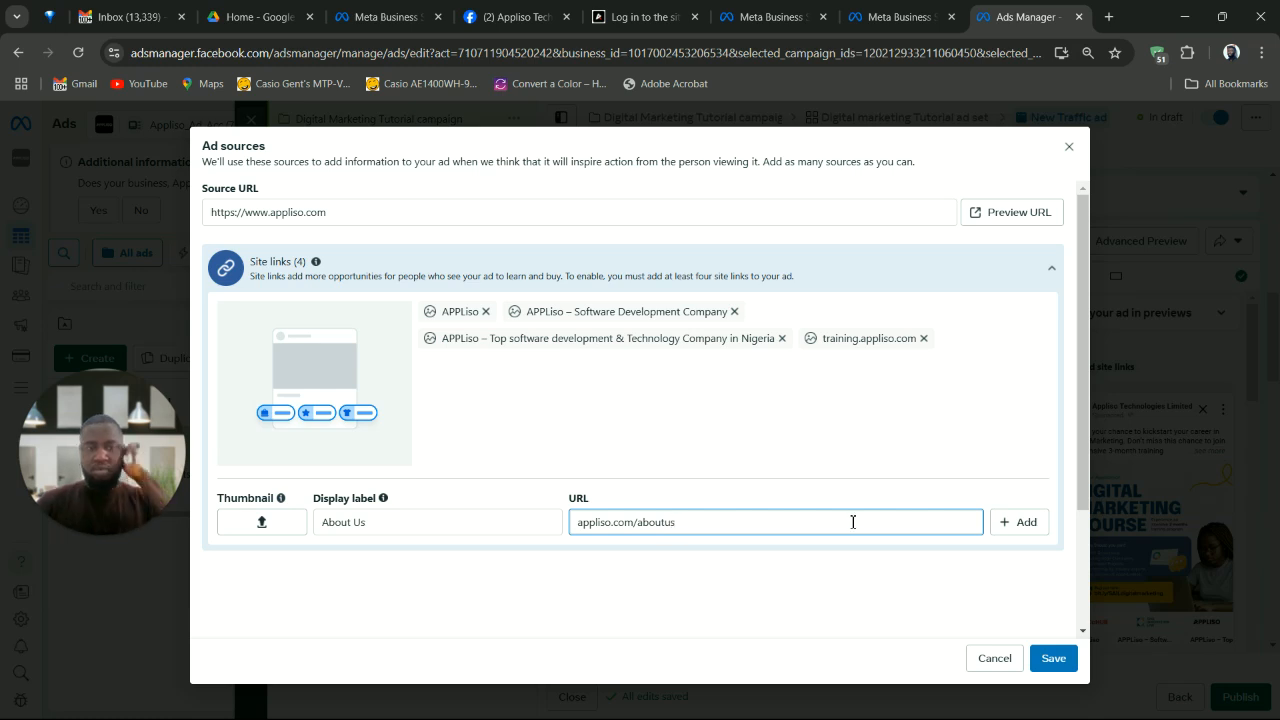
left_click(1003, 526)
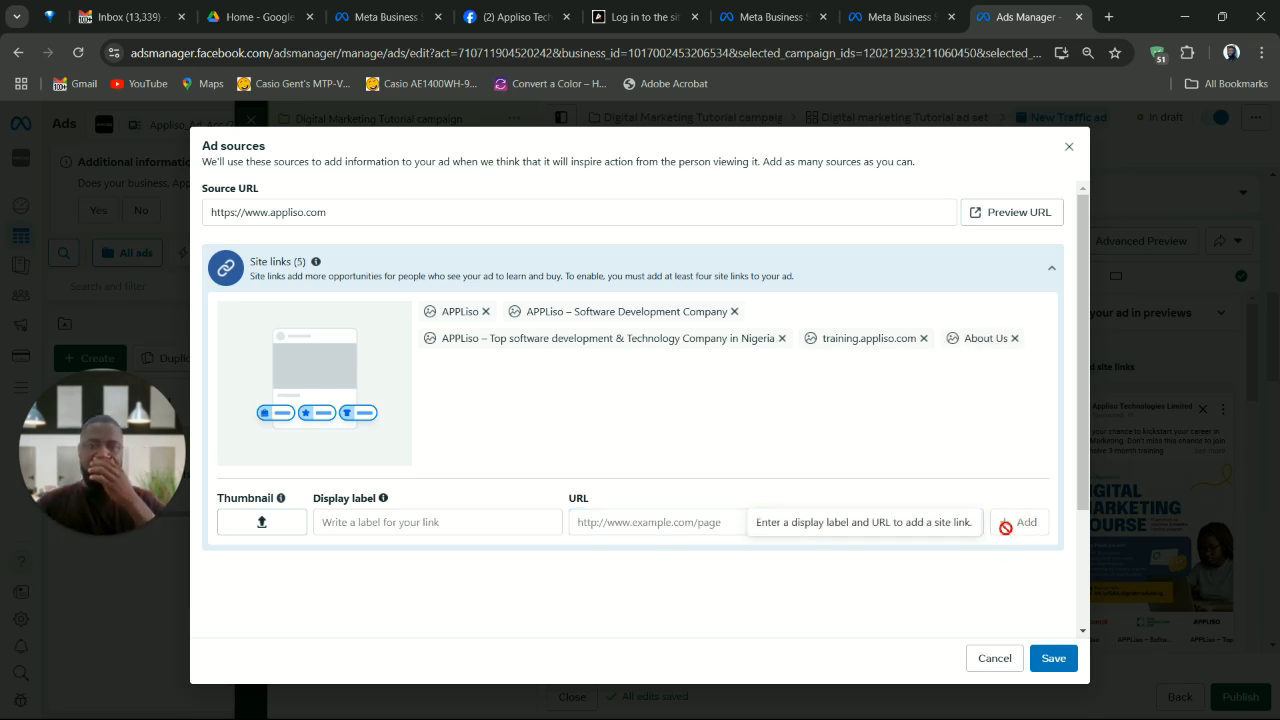
mouse_move(977, 345)
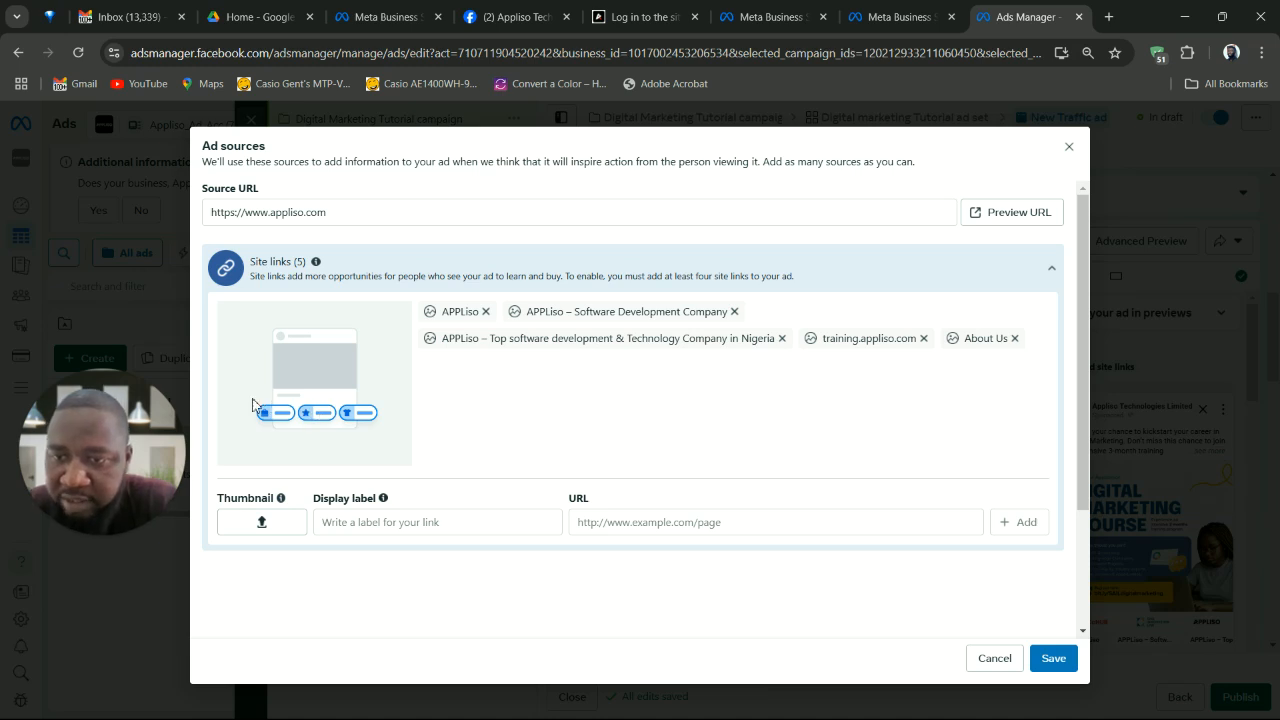
left_click(312, 418)
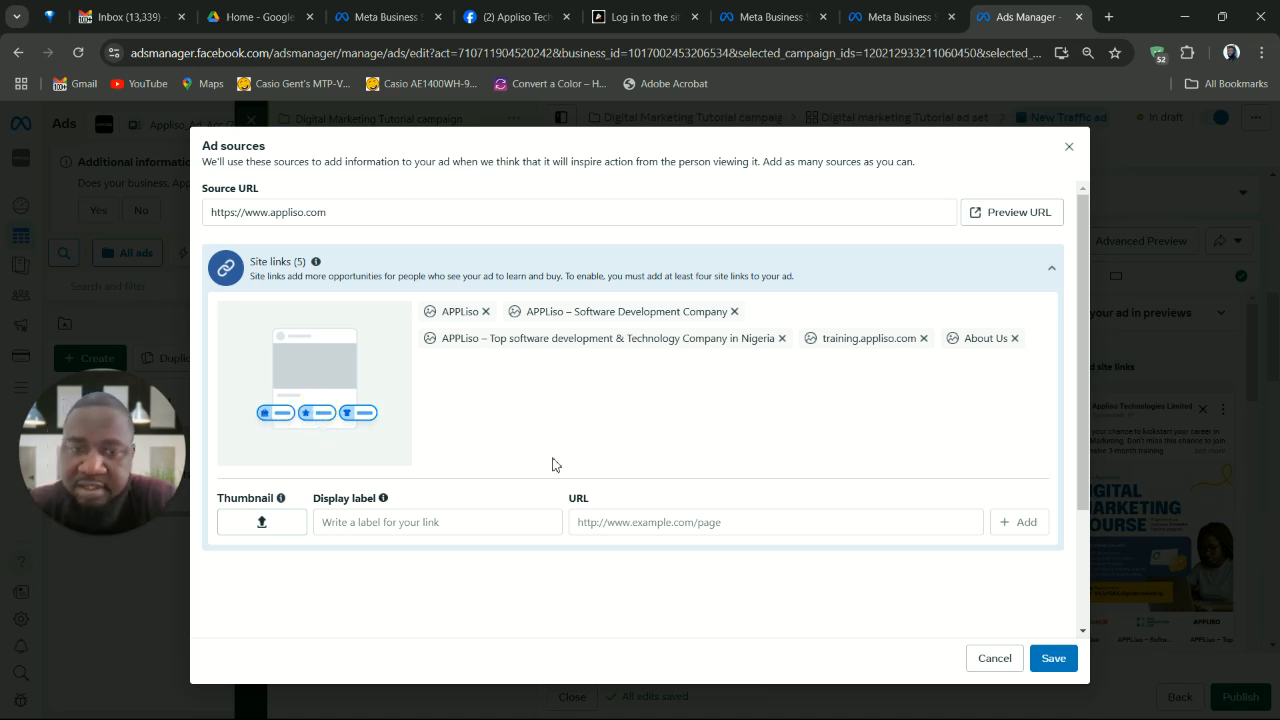
left_click(1054, 658)
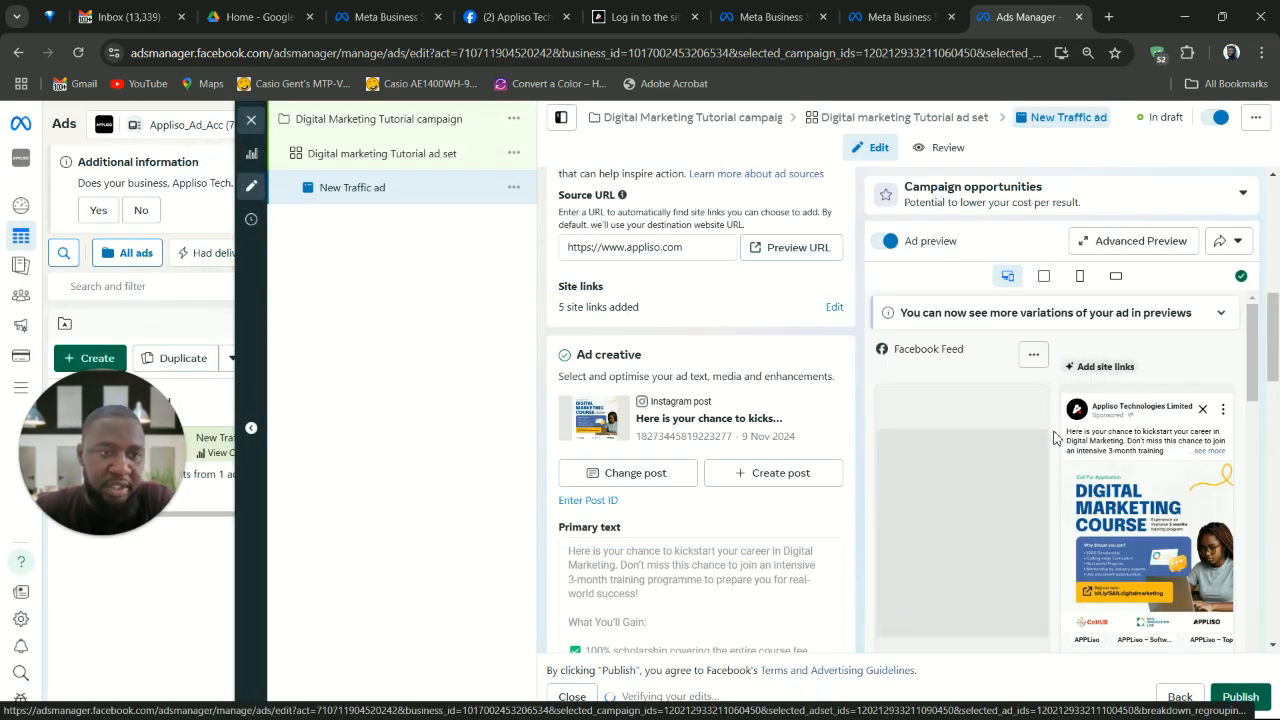
Step: Examine the Facebook and Instagram feed previews to see how the site links appear in the ad
mouse_move(1083, 366)
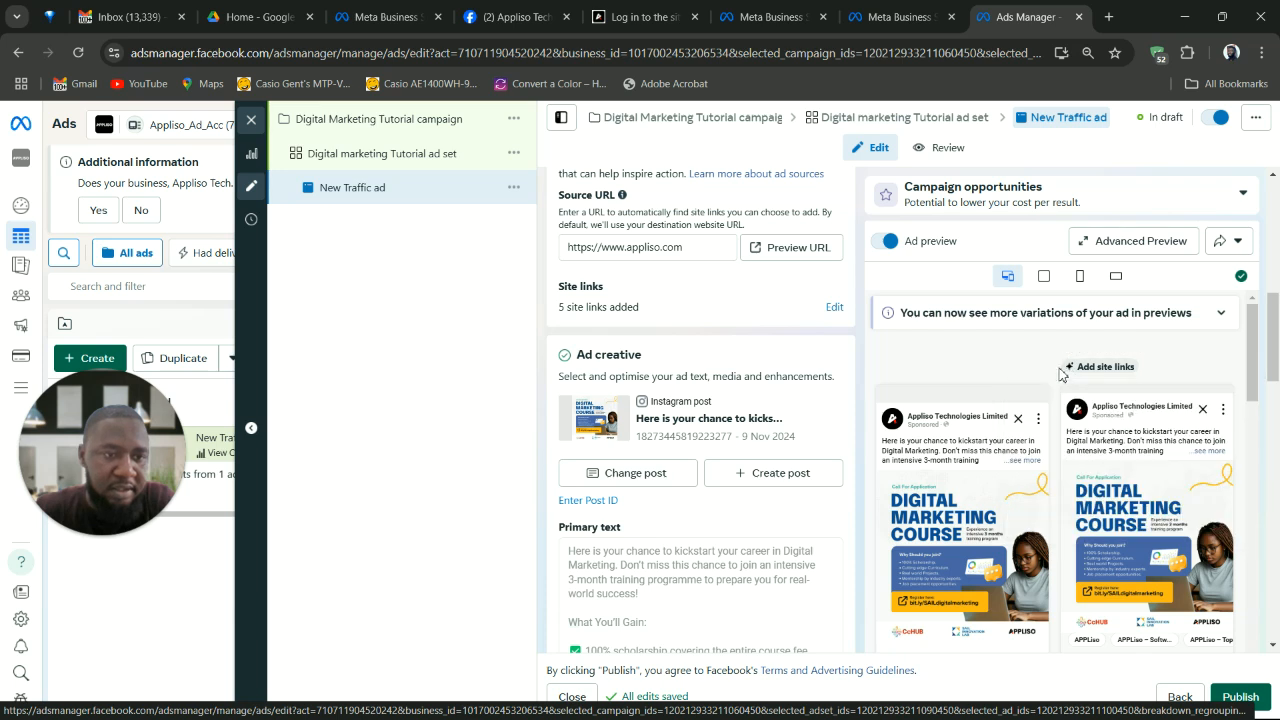
scroll(1006, 575, "down", 3)
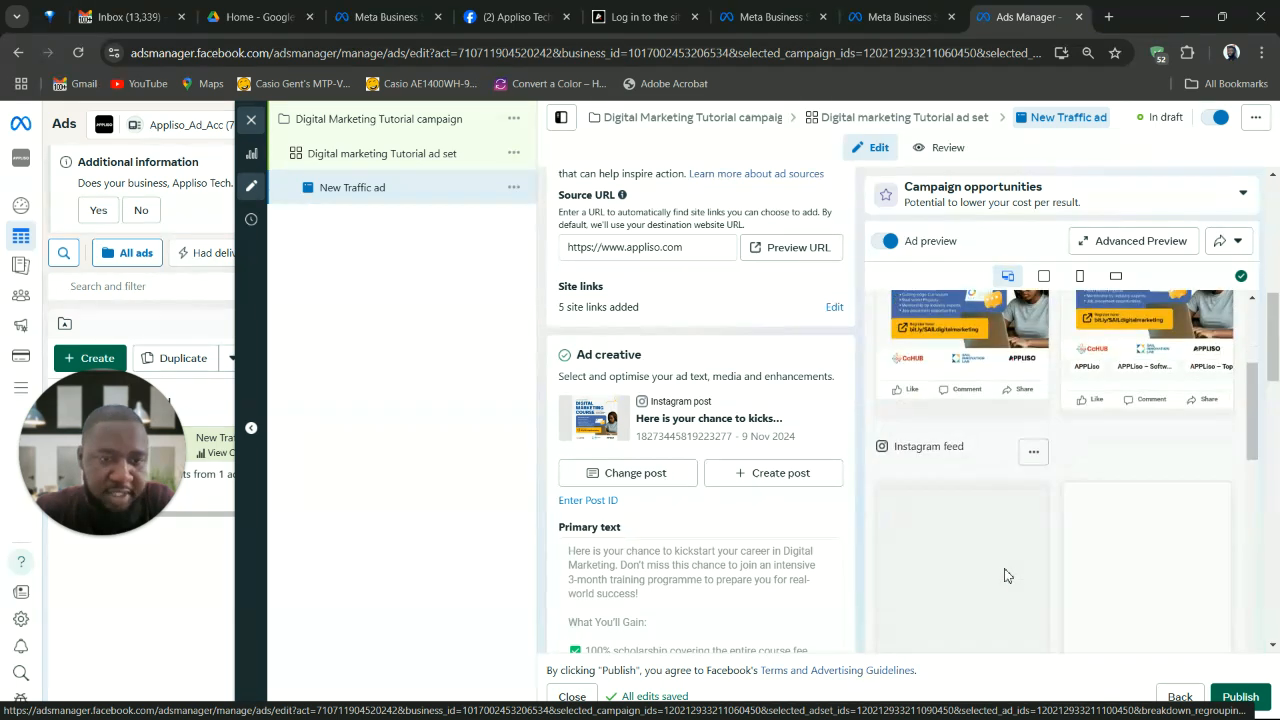
scroll(1006, 575, "up", 2)
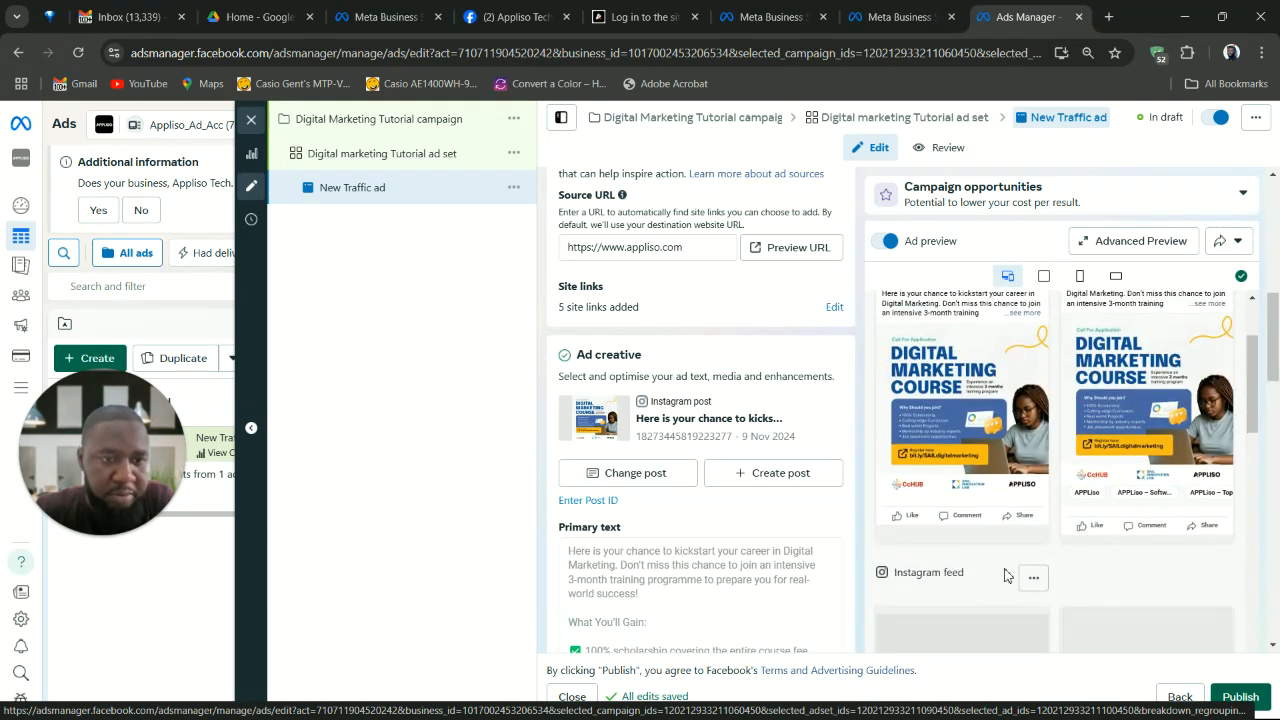
scroll(1006, 575, "up", 3)
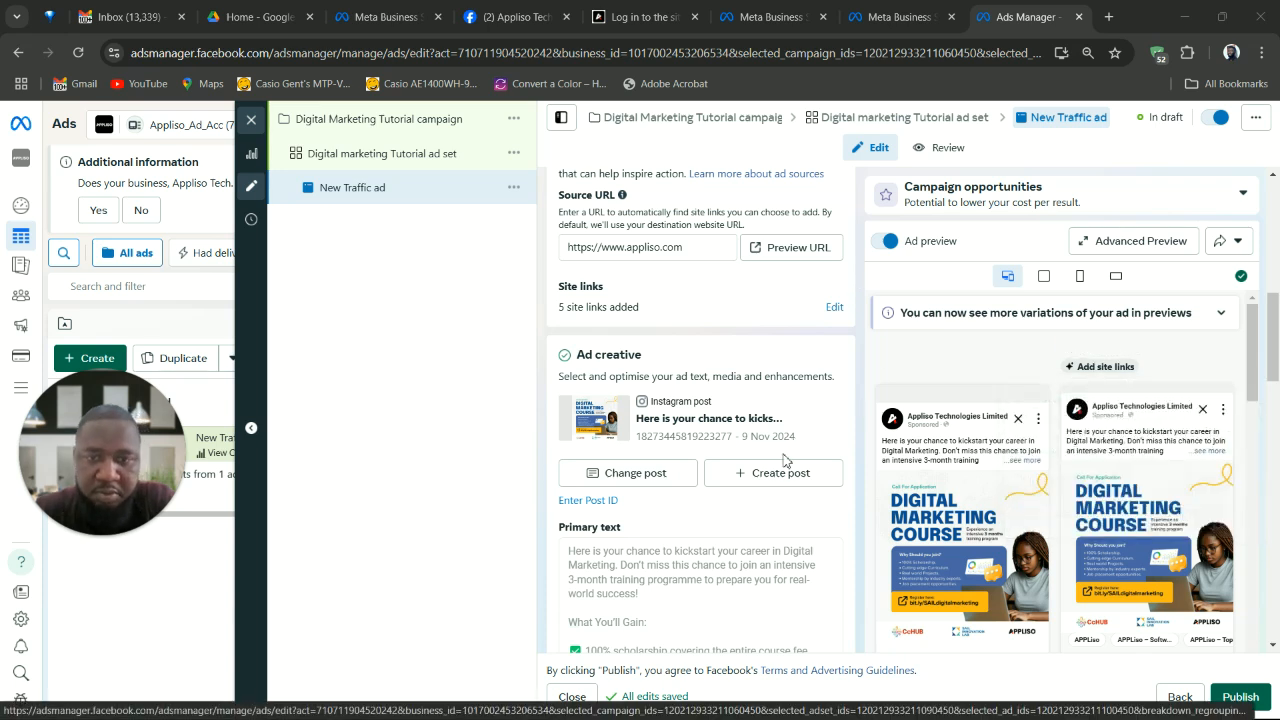
Step: Review the ad creative's primary text, the Advantage+ creative text variations, and the website URL and call-to-action fields
scroll(724, 568, "down", 5)
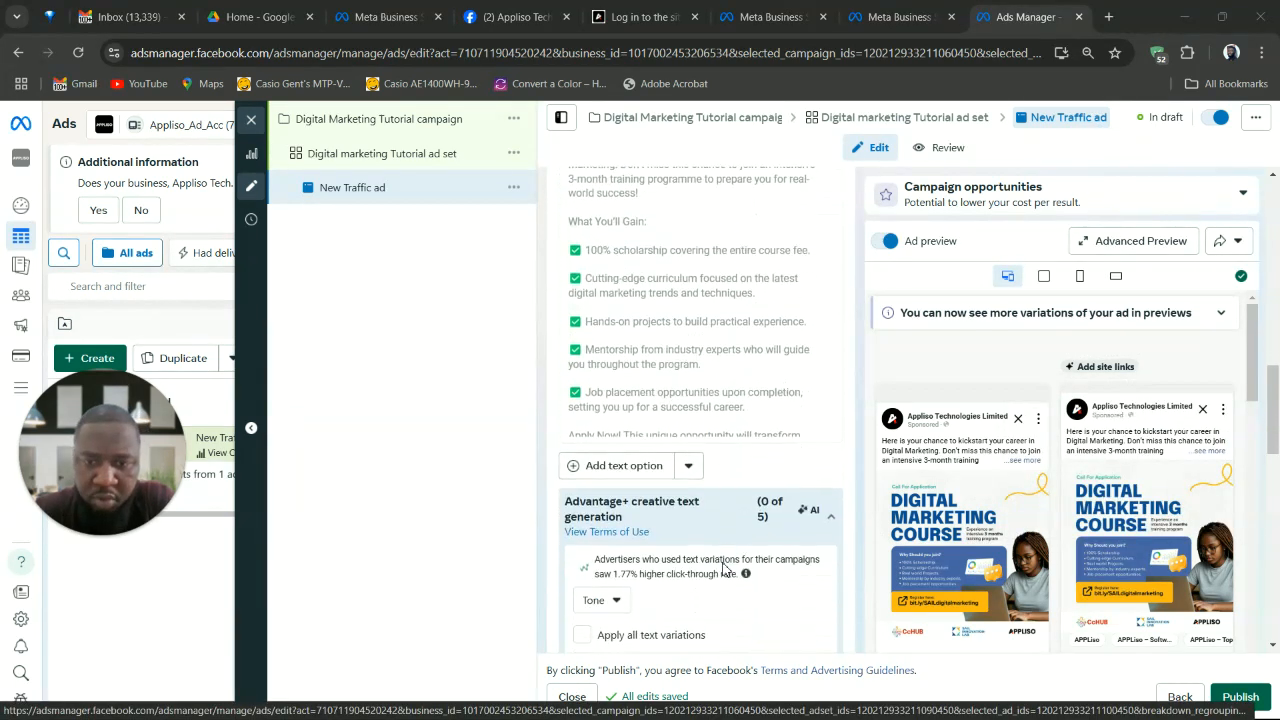
scroll(724, 568, "down", 3)
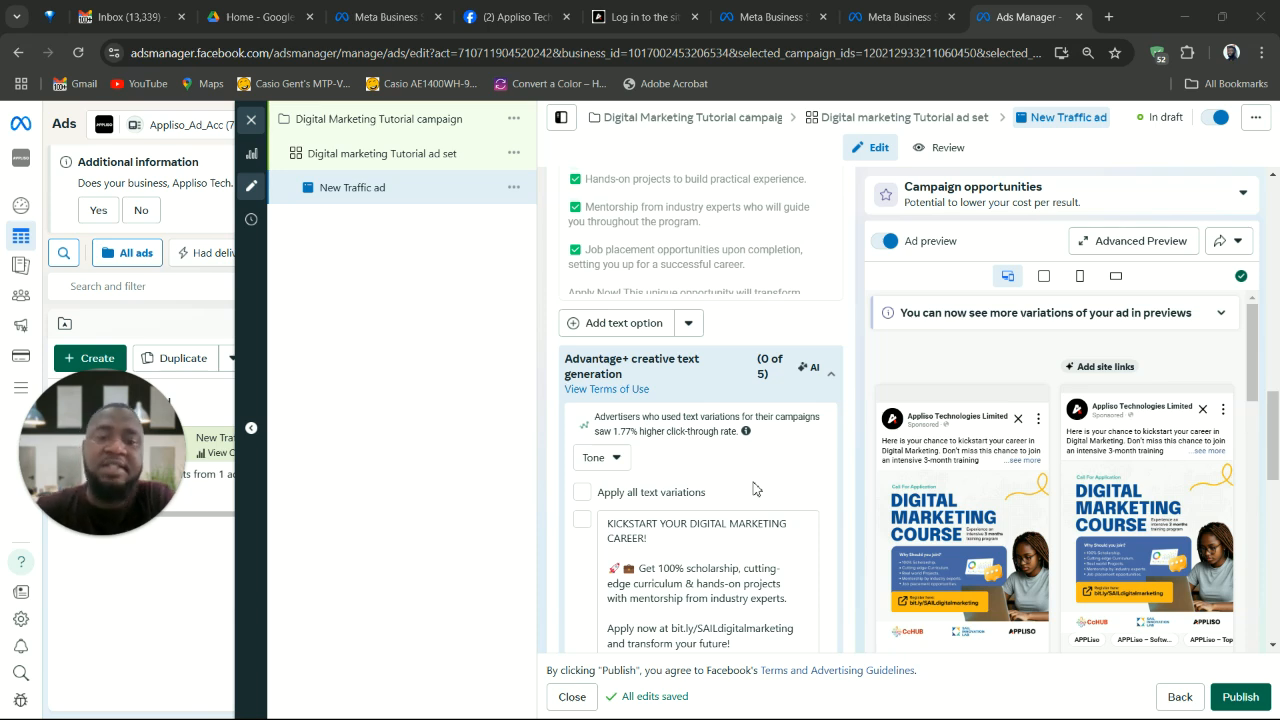
scroll(754, 489, "down", 2)
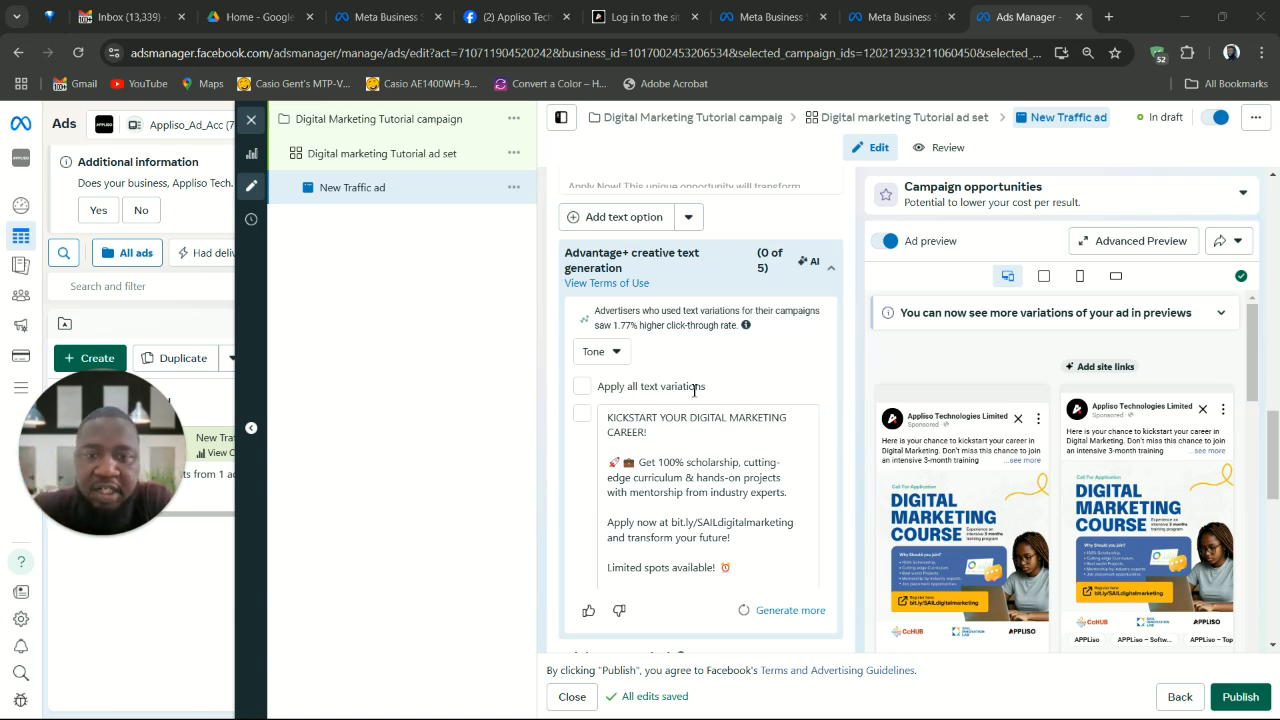
scroll(738, 482, "down", 5)
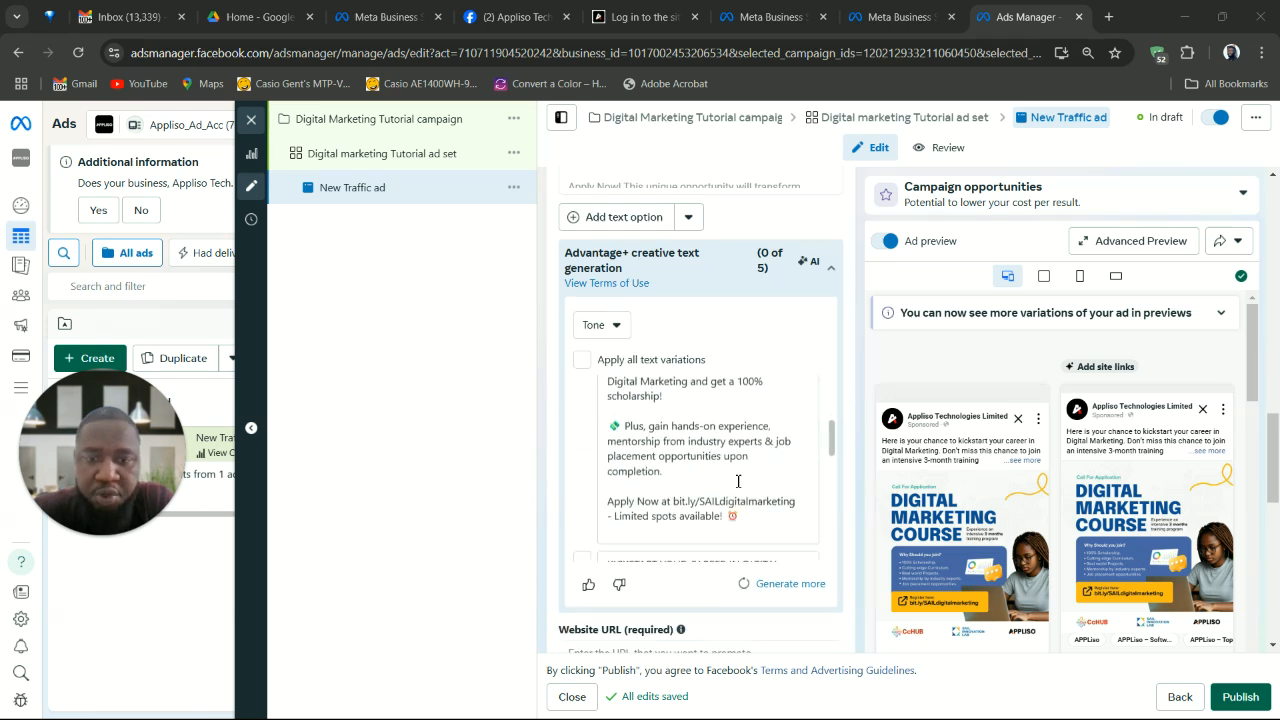
right_click(797, 331)
left_click(757, 337)
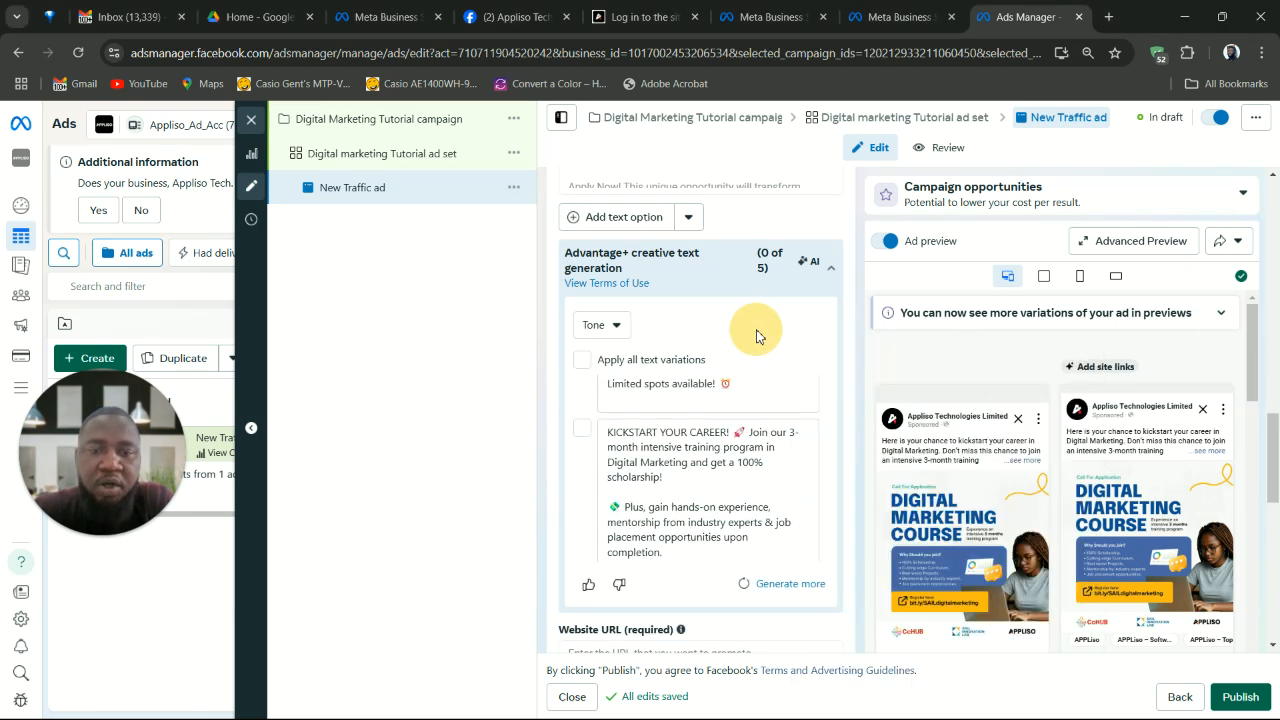
scroll(757, 337, "down", 3)
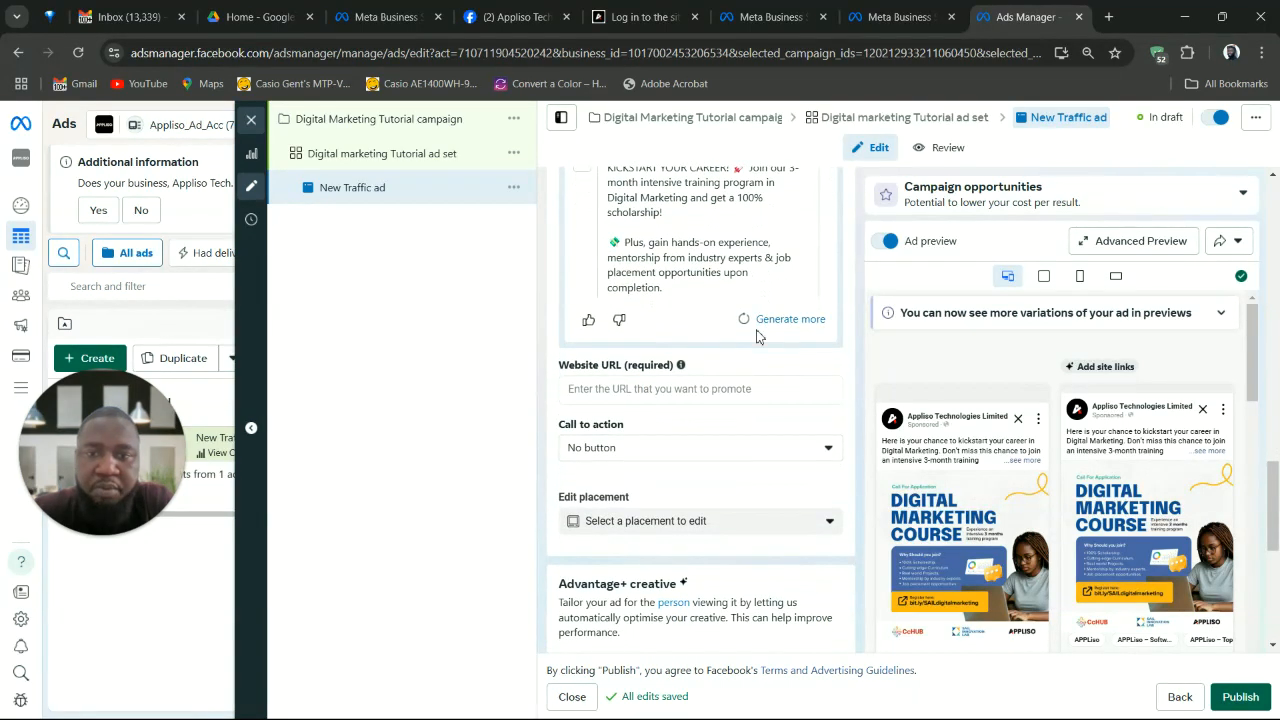
scroll(757, 337, "up", 6)
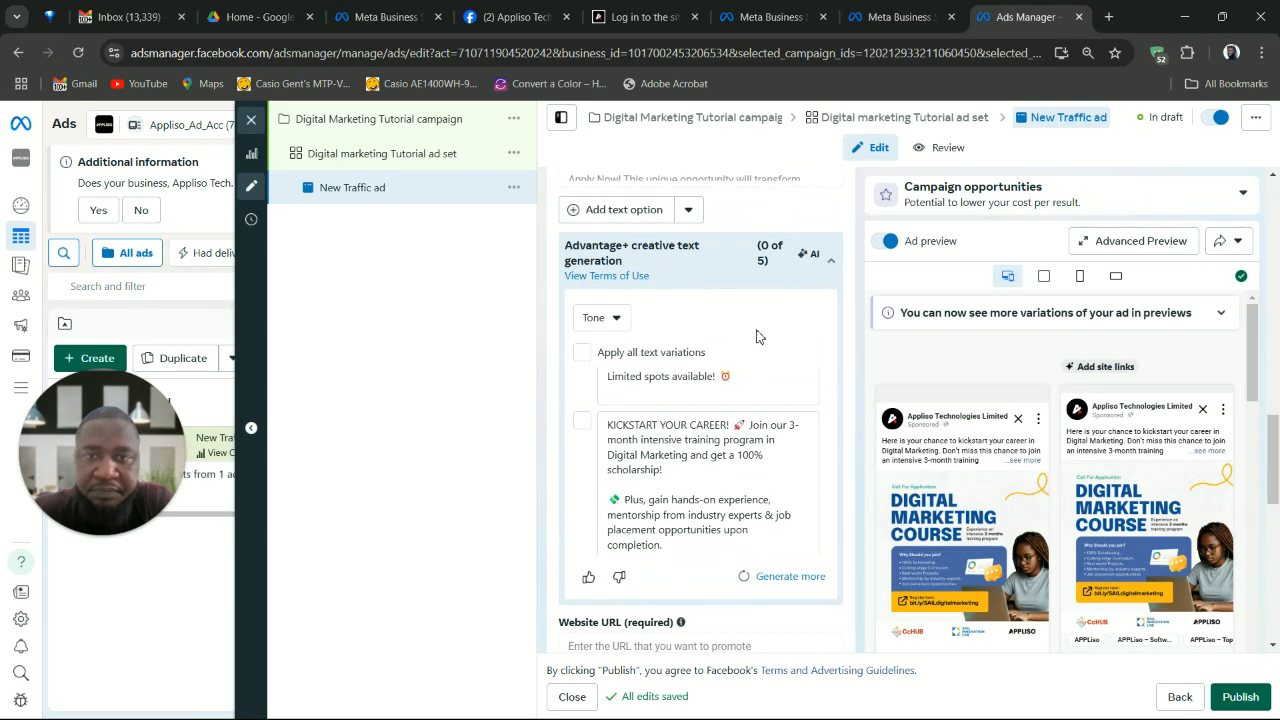
scroll(757, 337, "up", 4)
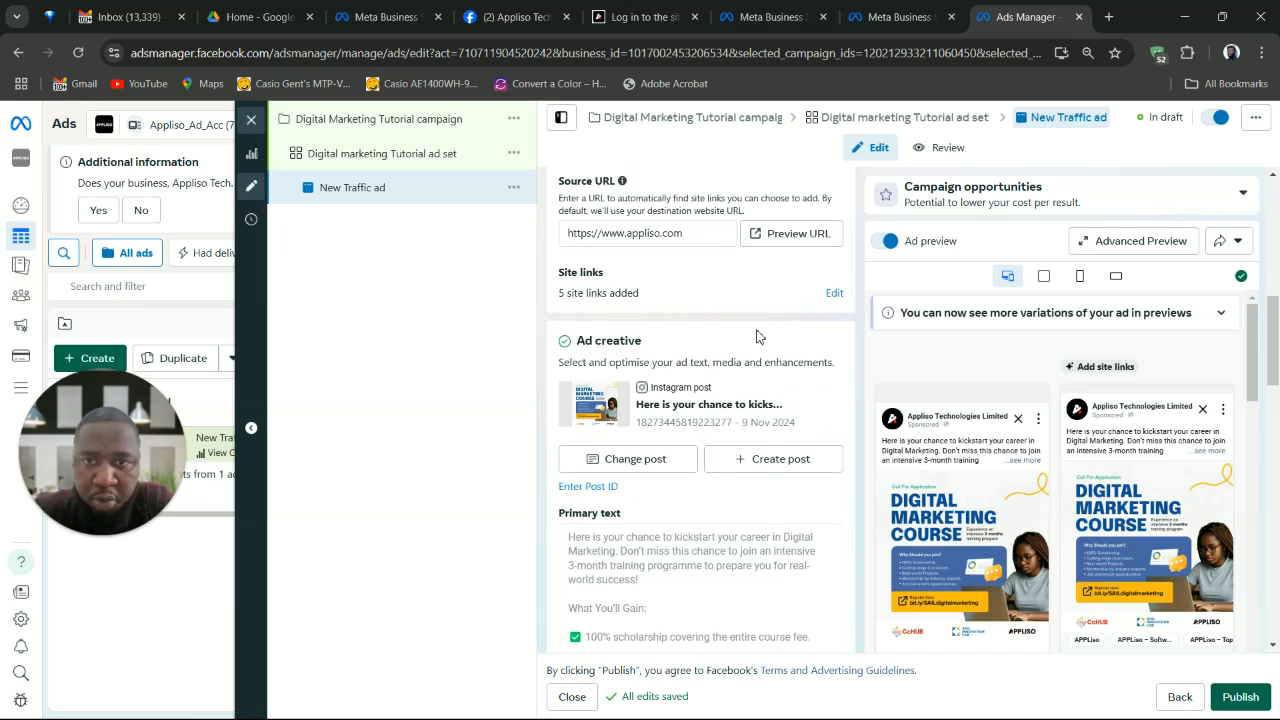
Step: Look through the generated text variations in the ad creative and apply all of them to the ad
scroll(757, 337, "up", 1)
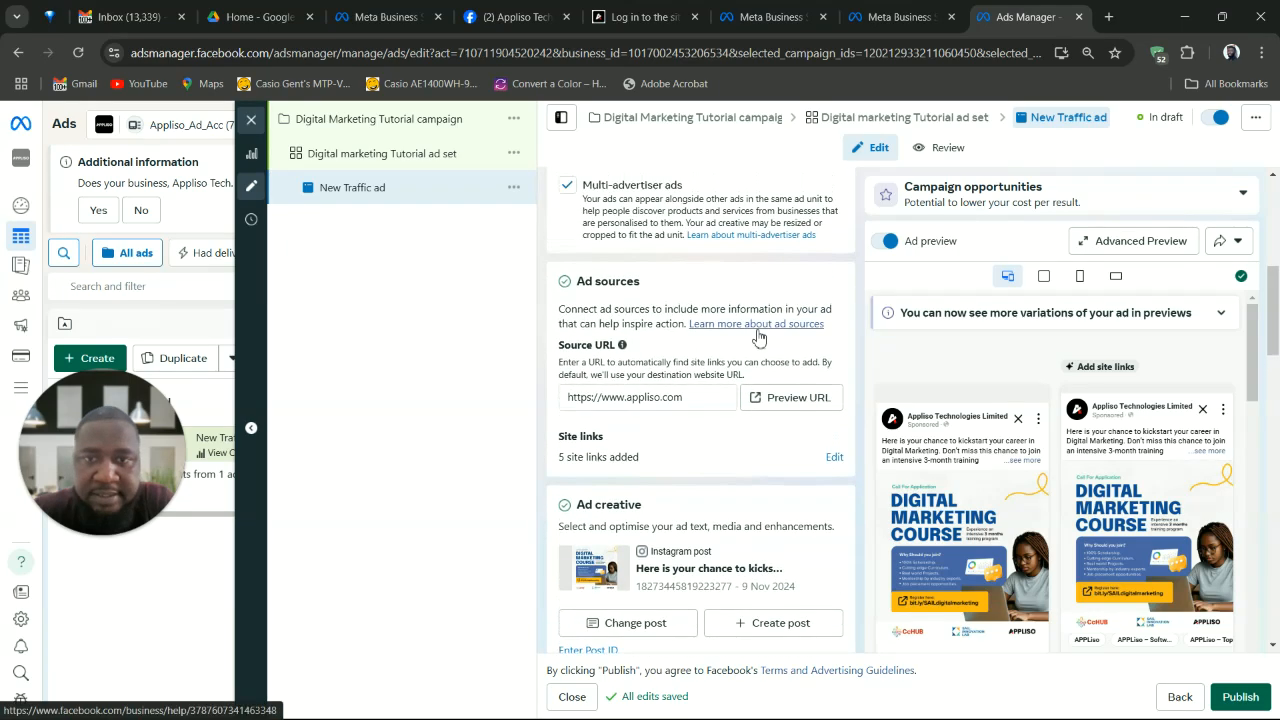
scroll(757, 337, "down", 1)
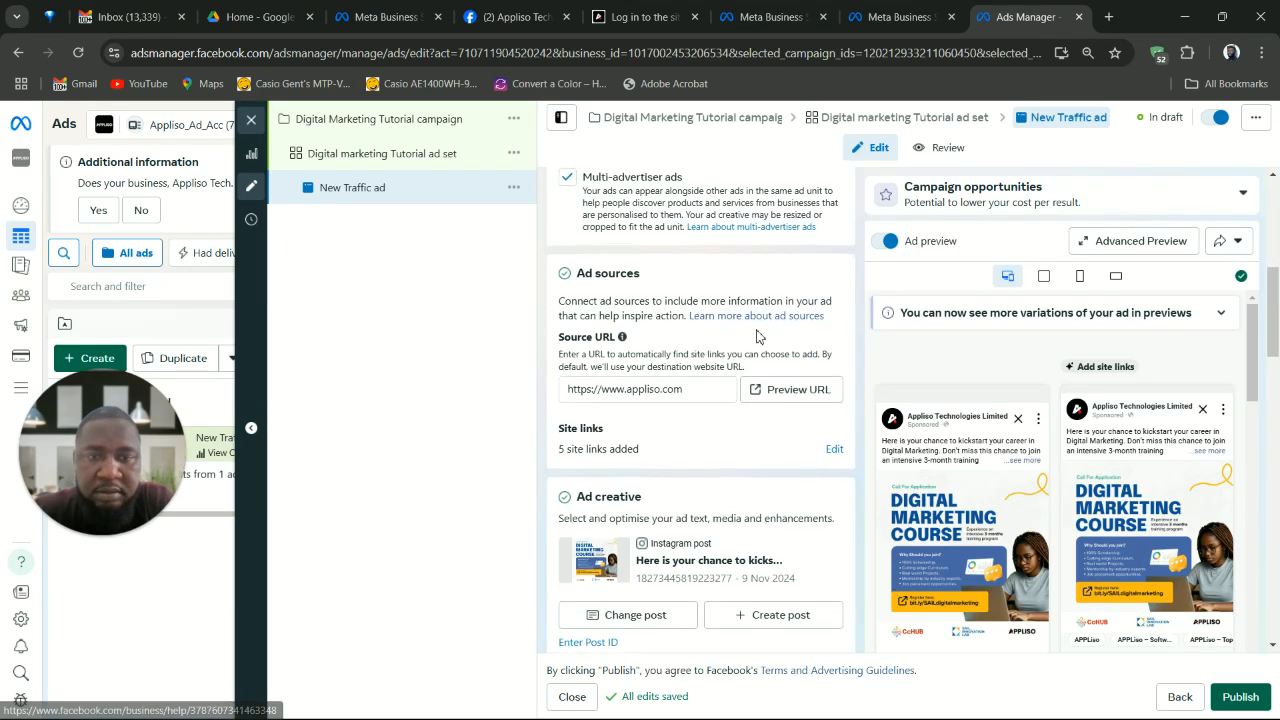
scroll(757, 337, "down", 10)
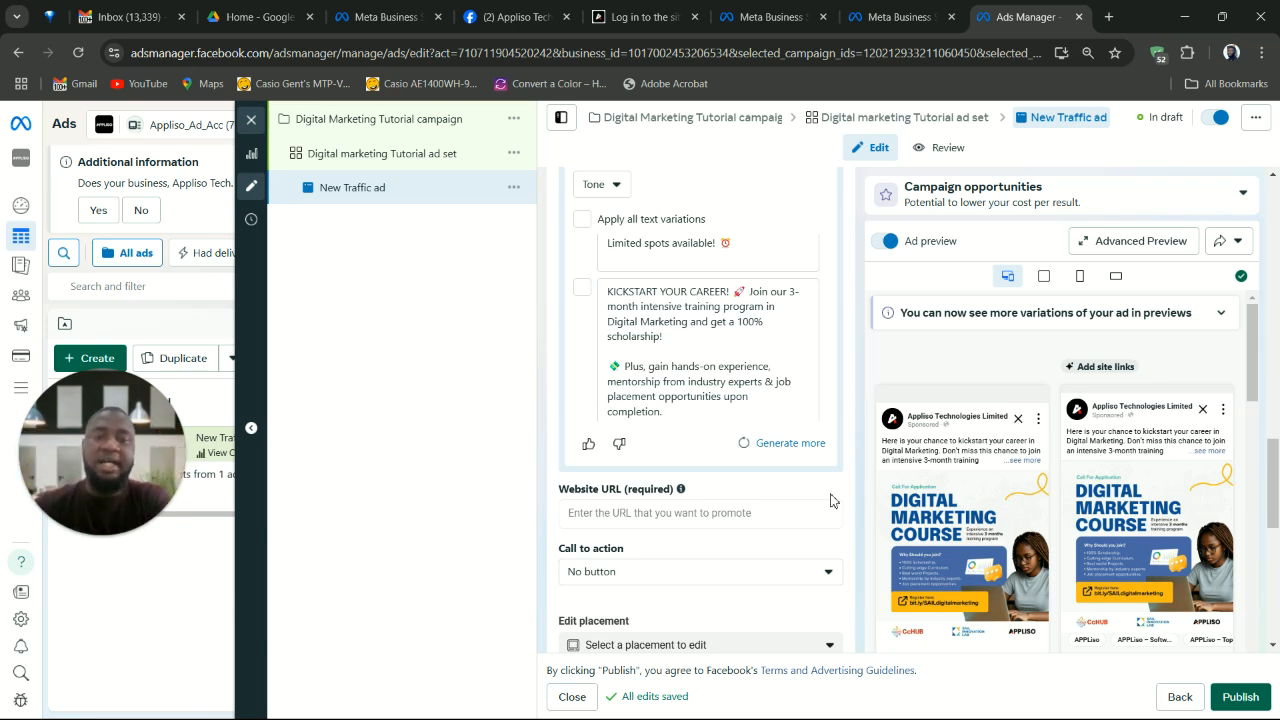
scroll(692, 450, "up", 2)
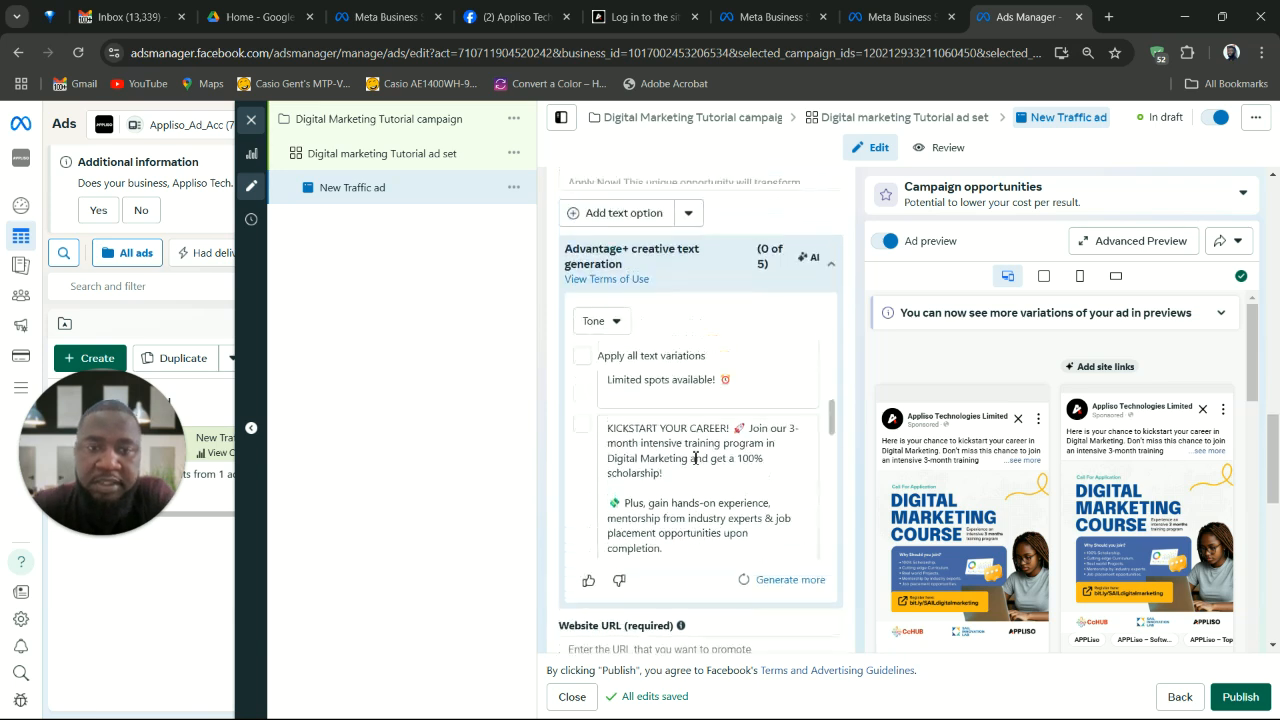
scroll(695, 457, "up", 2)
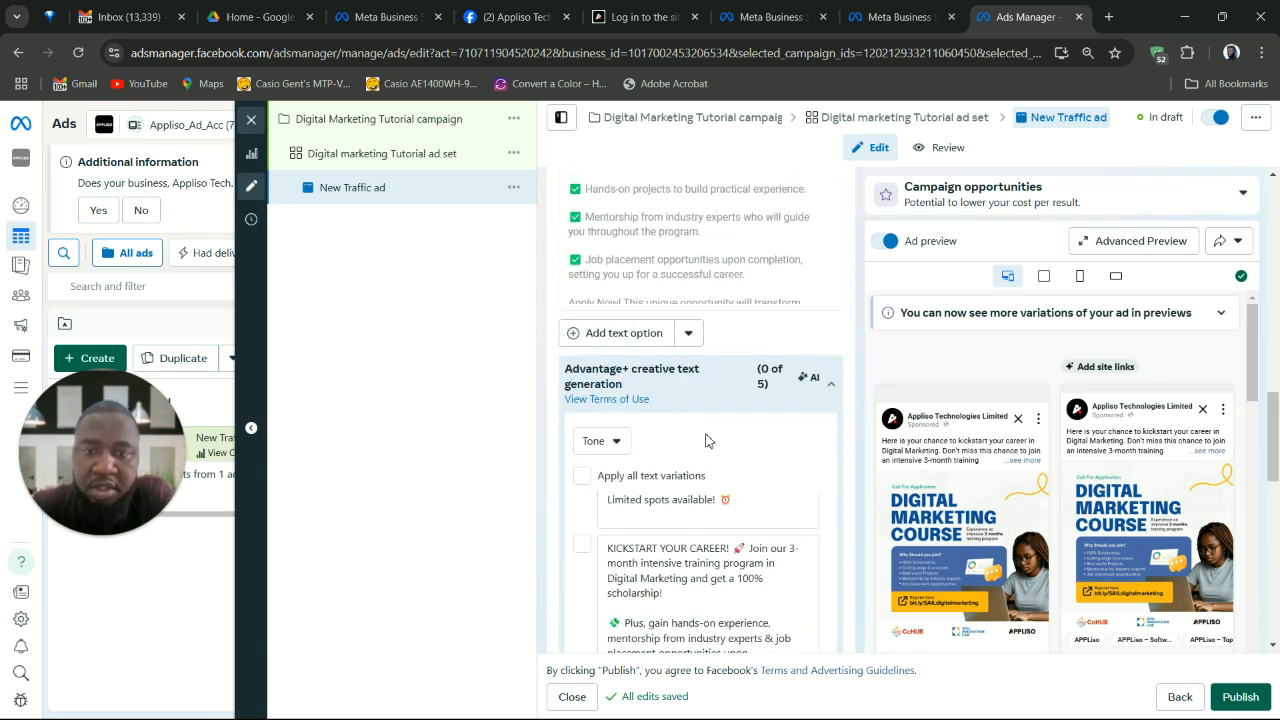
scroll(706, 440, "down", 4)
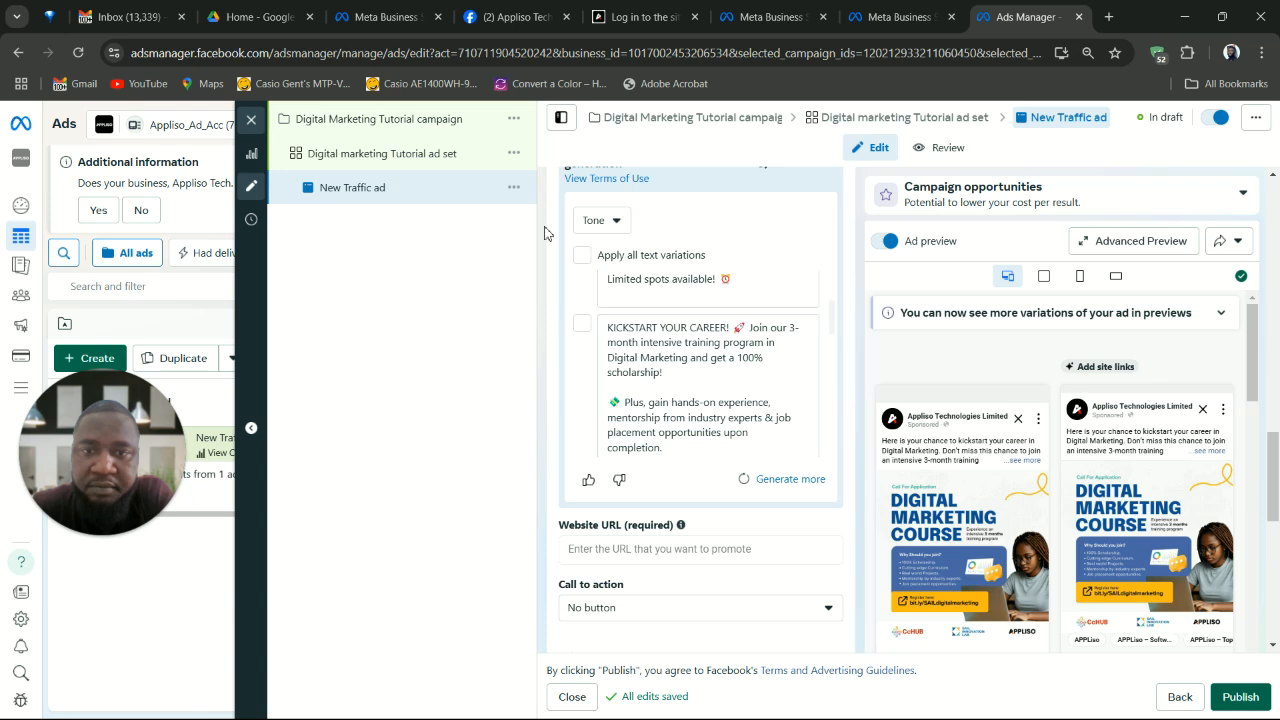
scroll(711, 388, "down", 5)
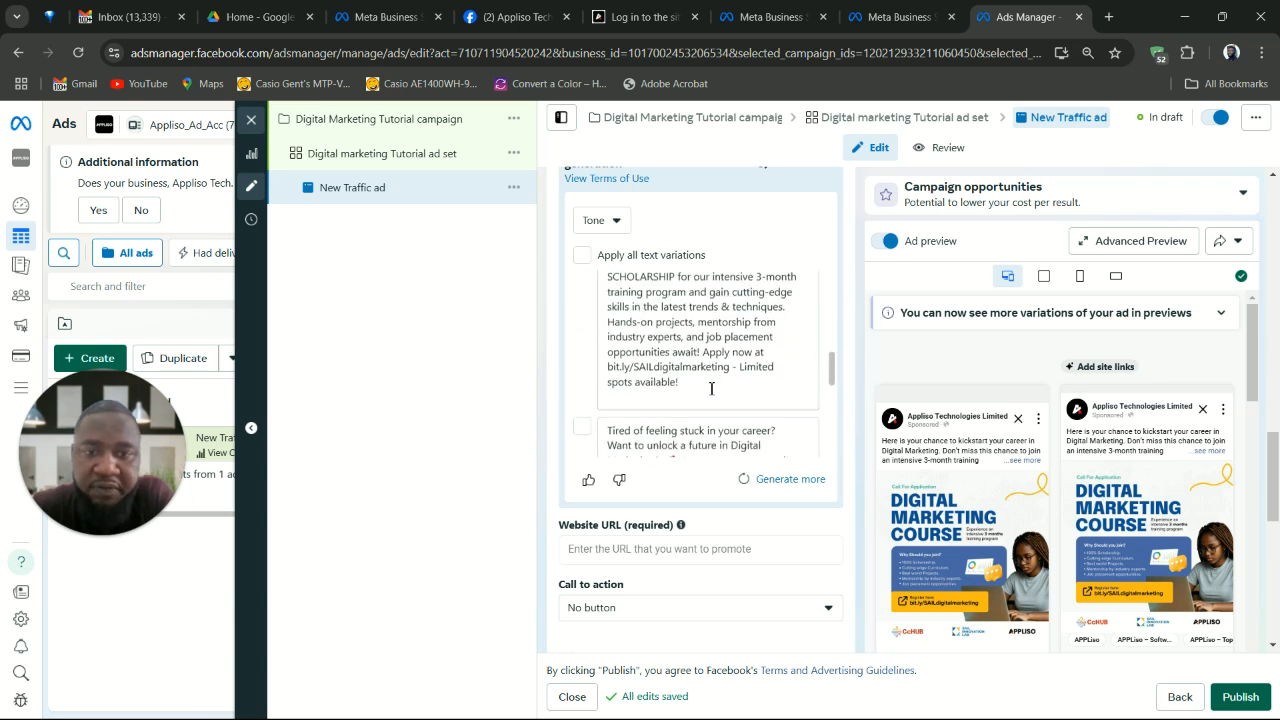
scroll(711, 388, "up", 5)
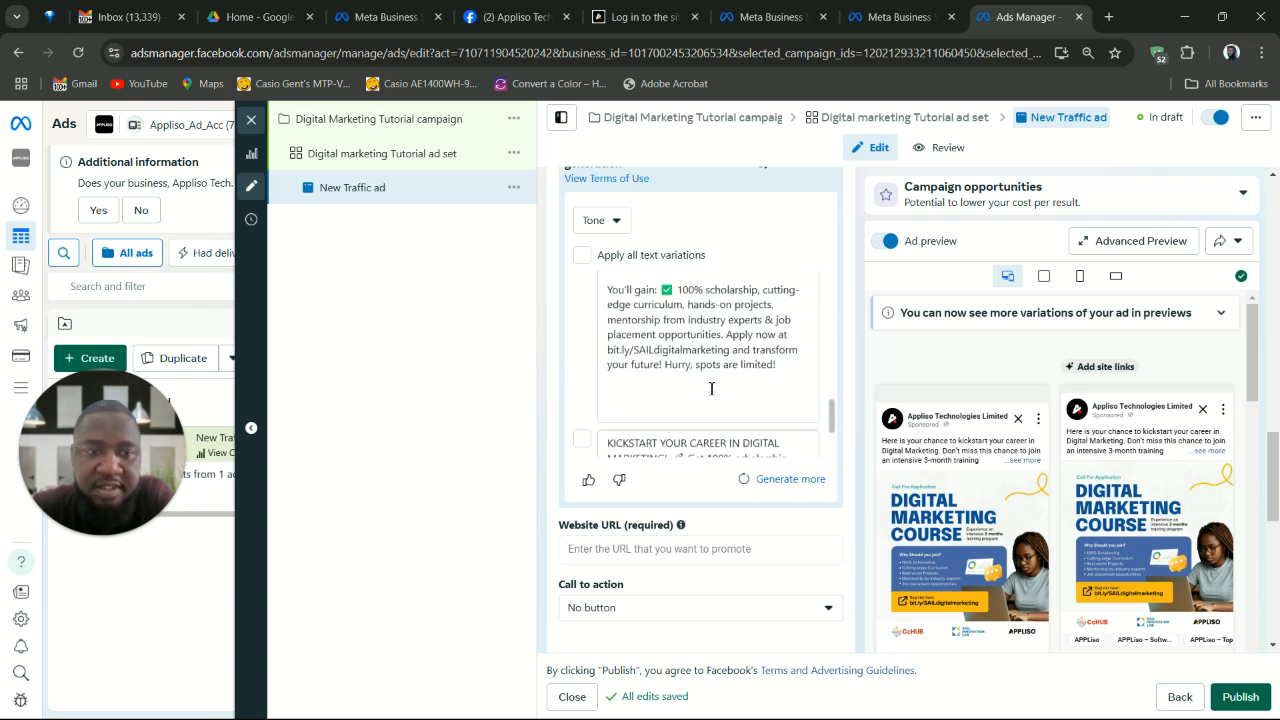
scroll(711, 388, "up", 4)
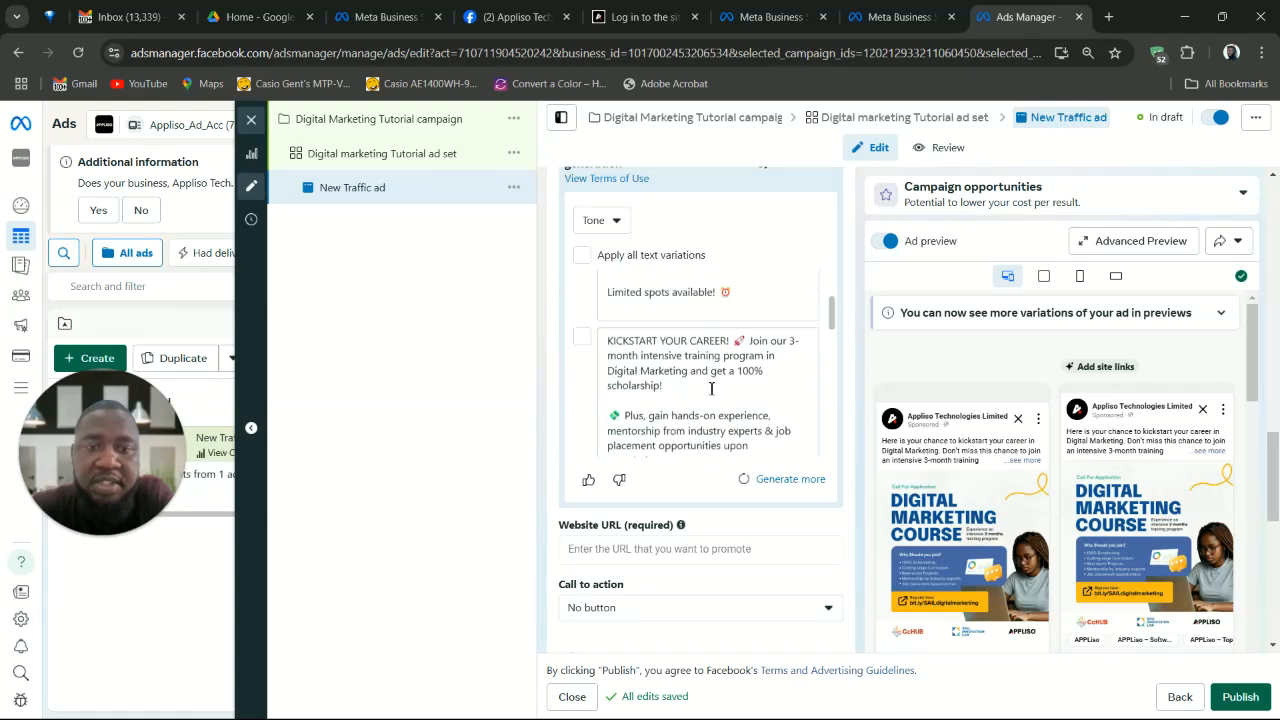
scroll(690, 327, "up", 3)
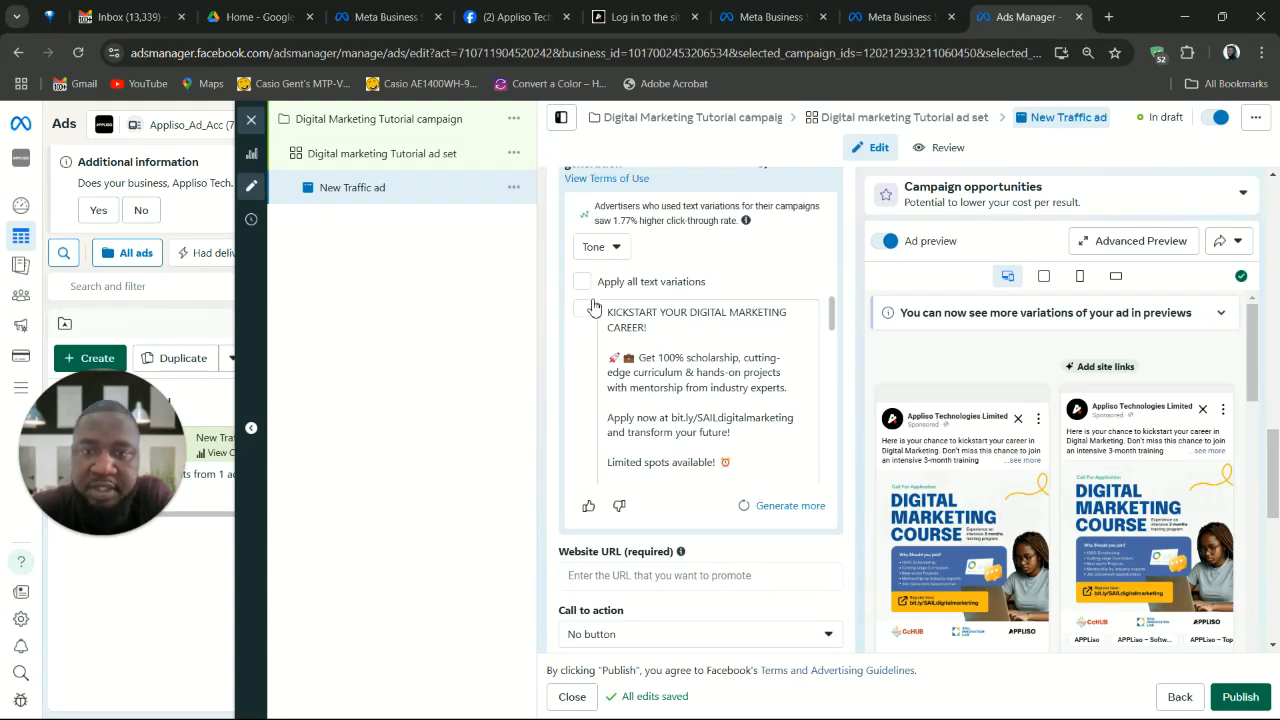
left_click(582, 280)
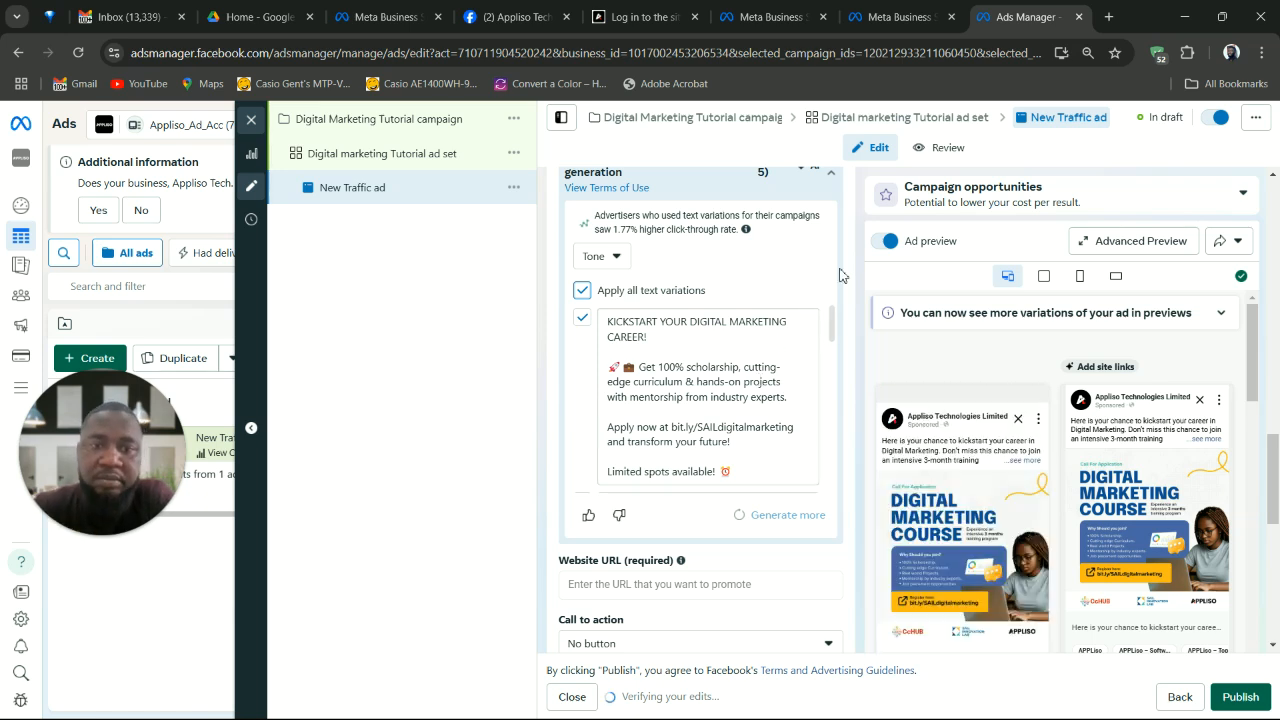
scroll(776, 288, "up", 1)
scroll(776, 288, "down", 2)
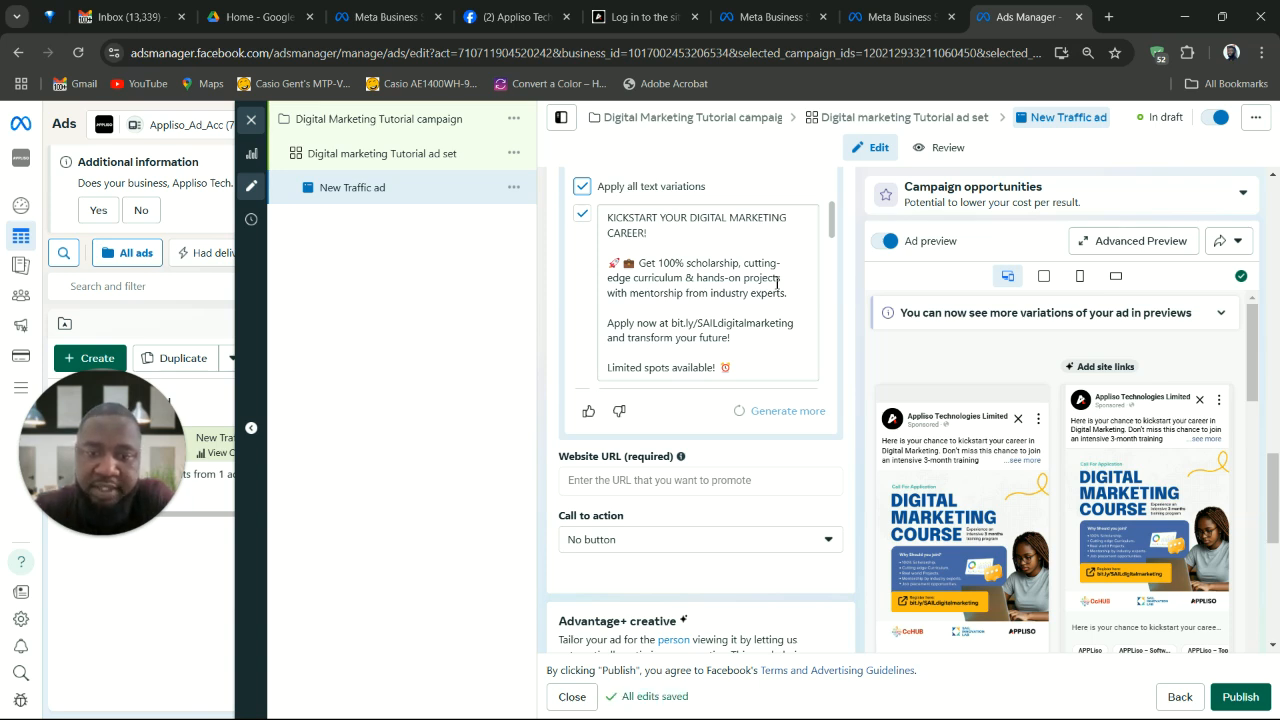
left_click(741, 481)
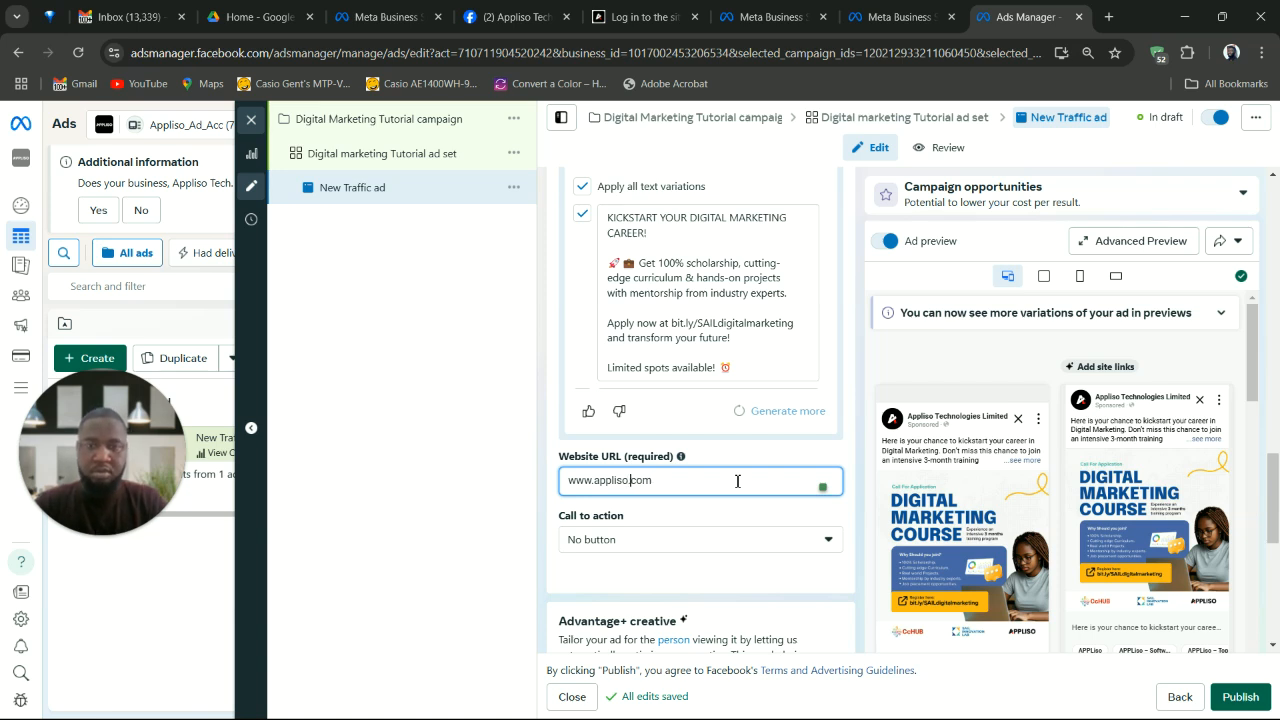
left_click(789, 540)
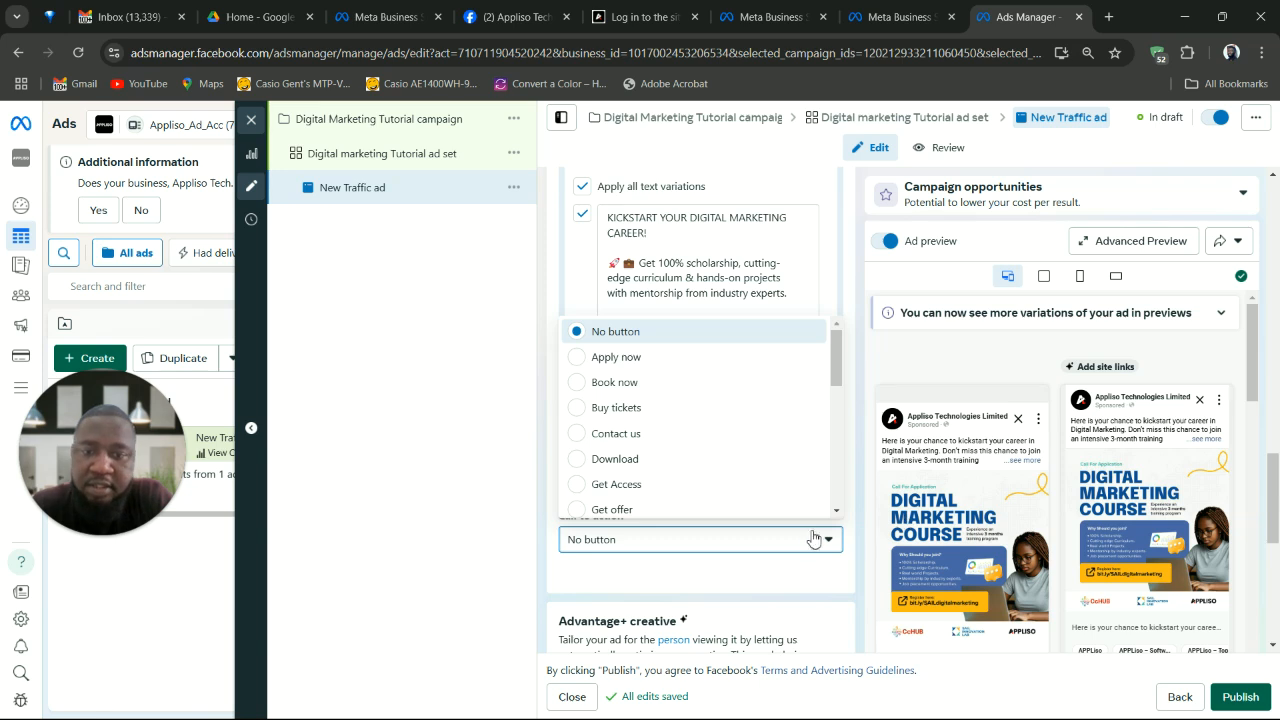
scroll(646, 451, "down", 1)
scroll(646, 452, "down", 5)
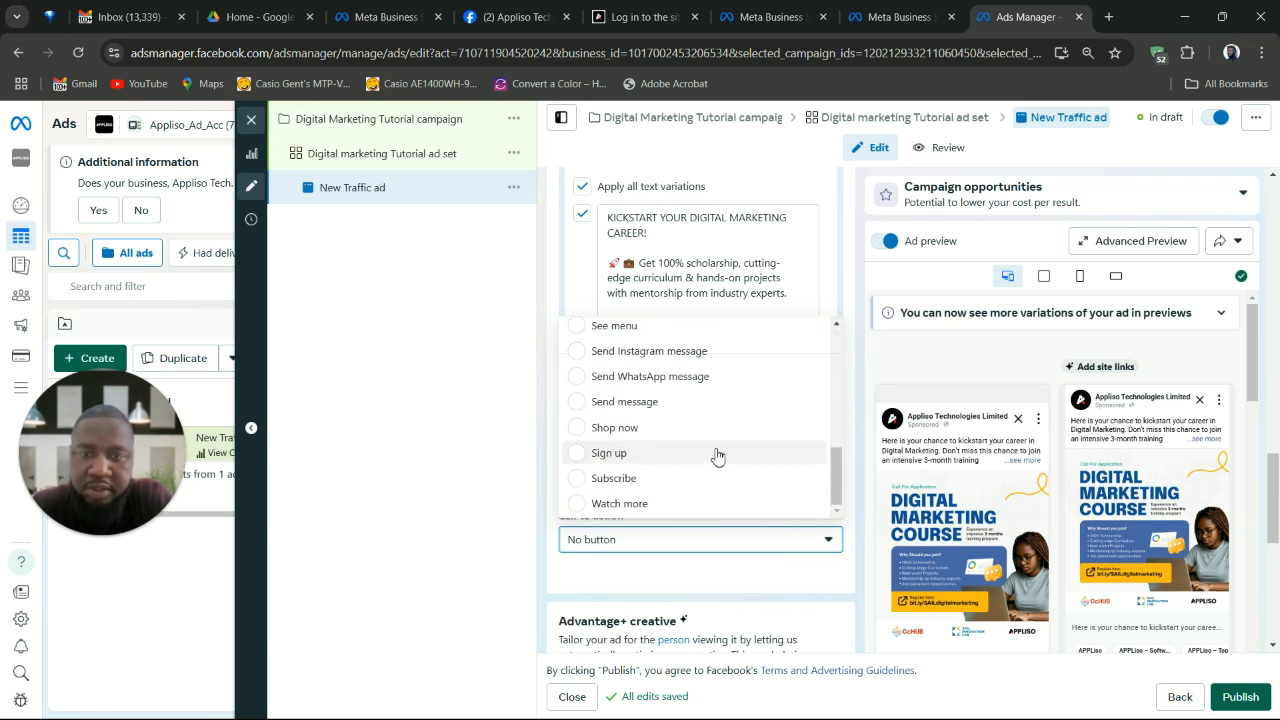
left_click(716, 453)
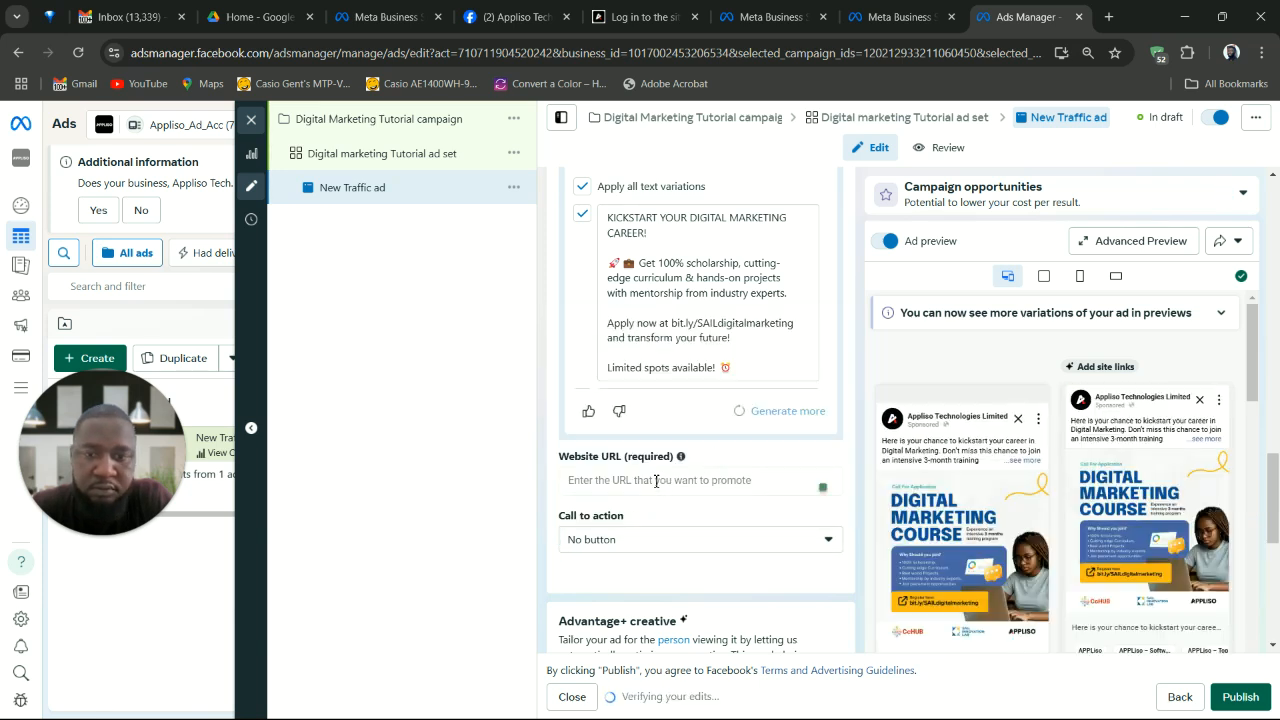
left_click(686, 542)
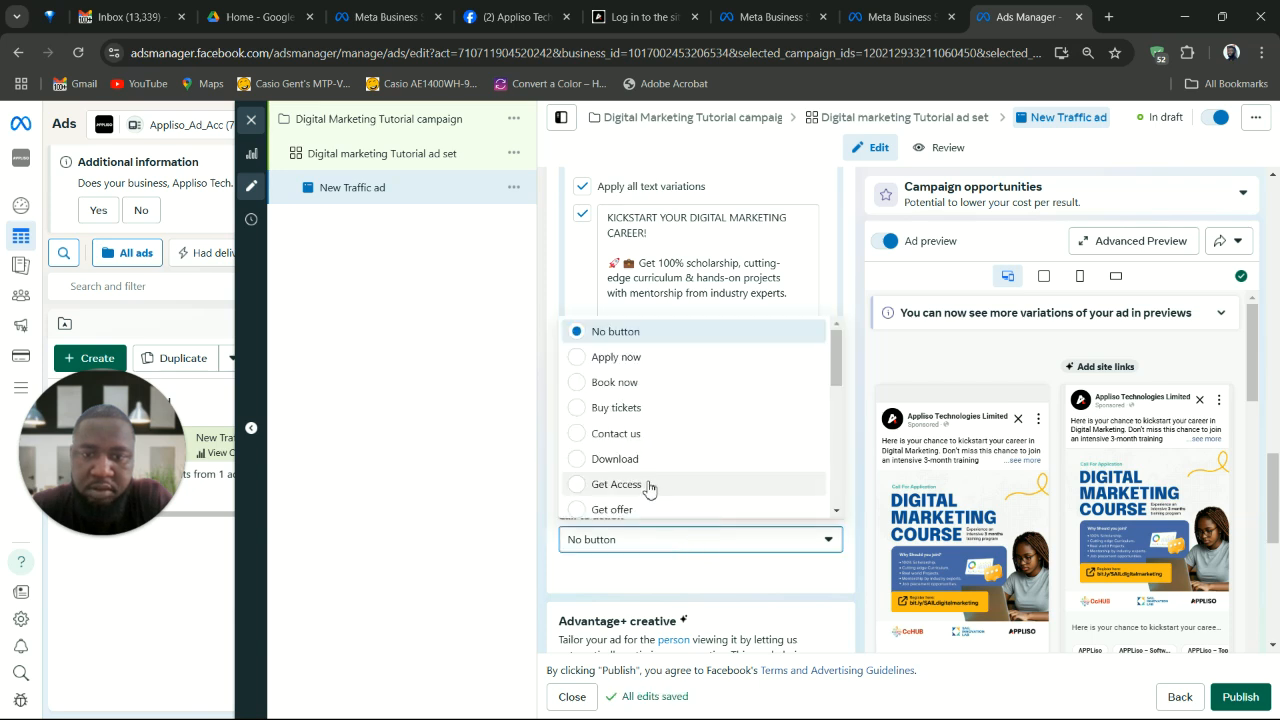
scroll(649, 457, "down", 10)
key("Escape")
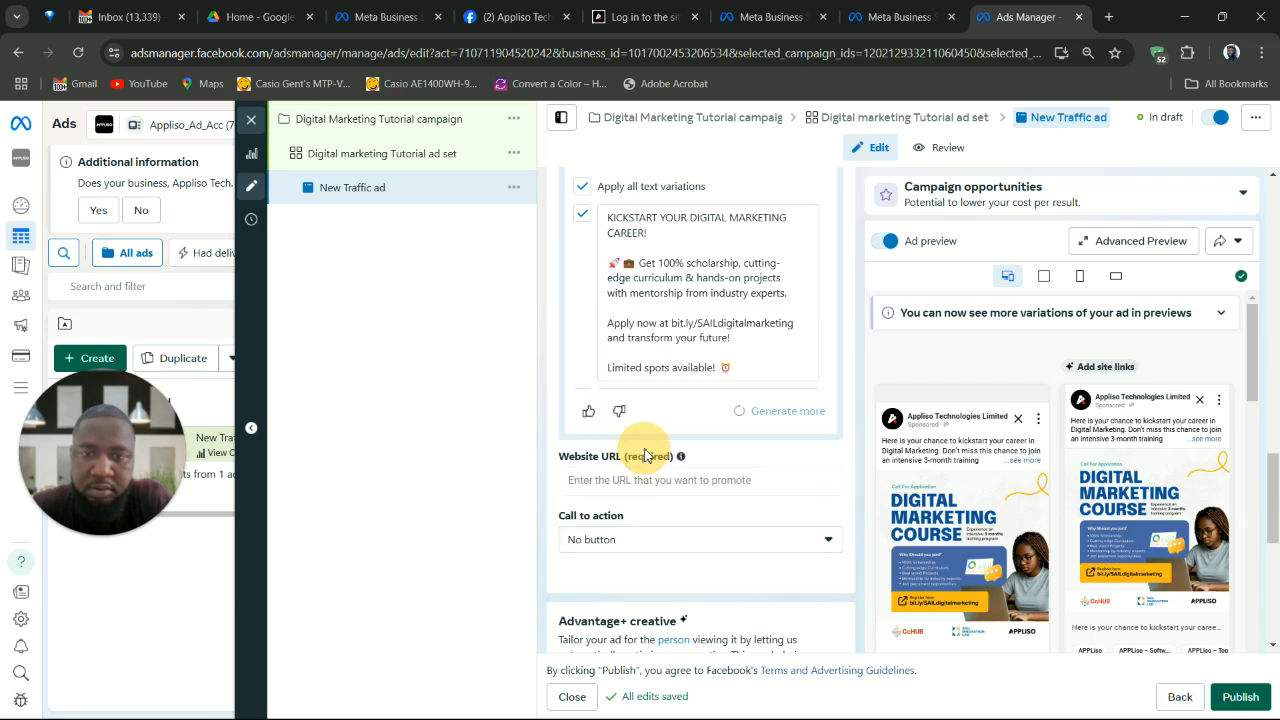
left_click(656, 484)
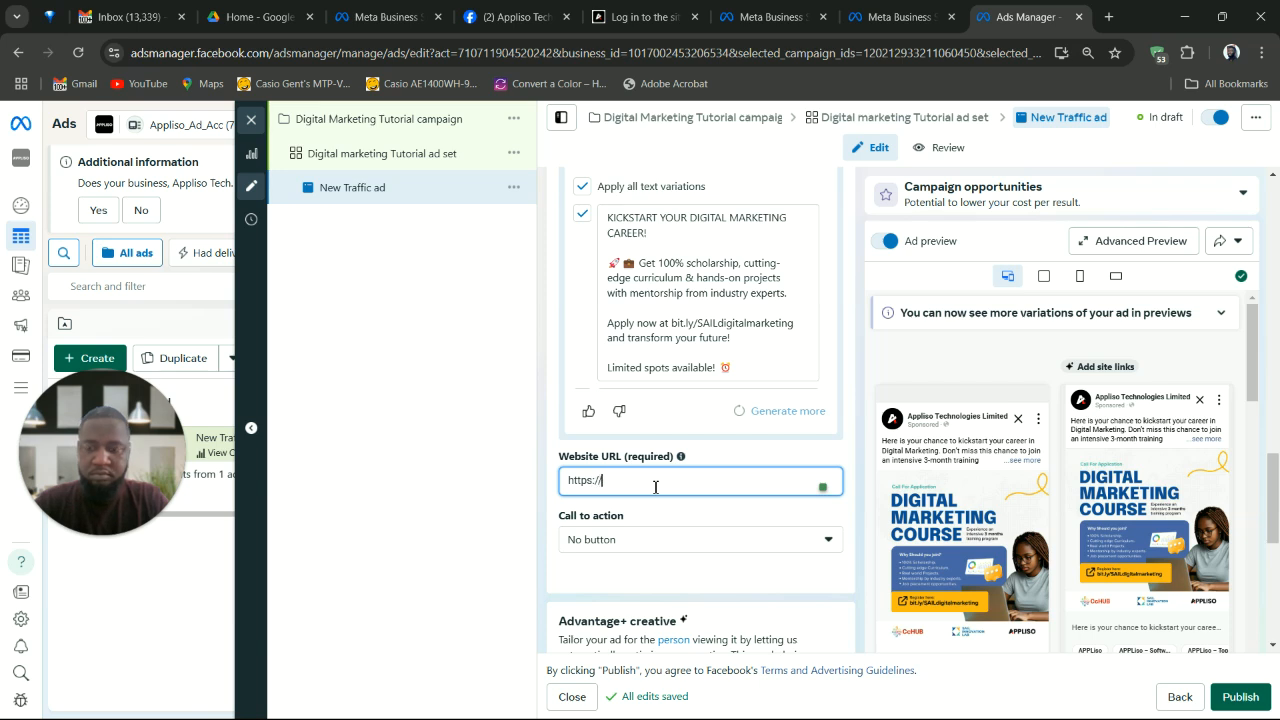
type("https://appliso.com")
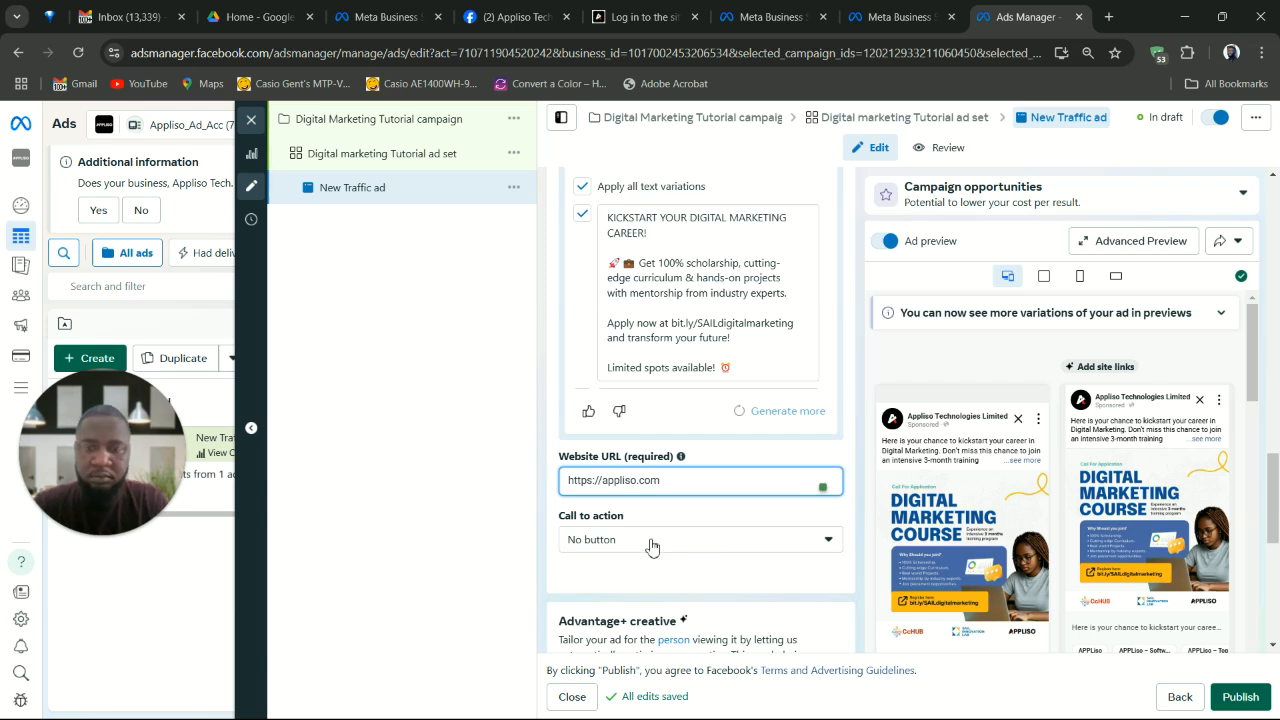
left_click(691, 541)
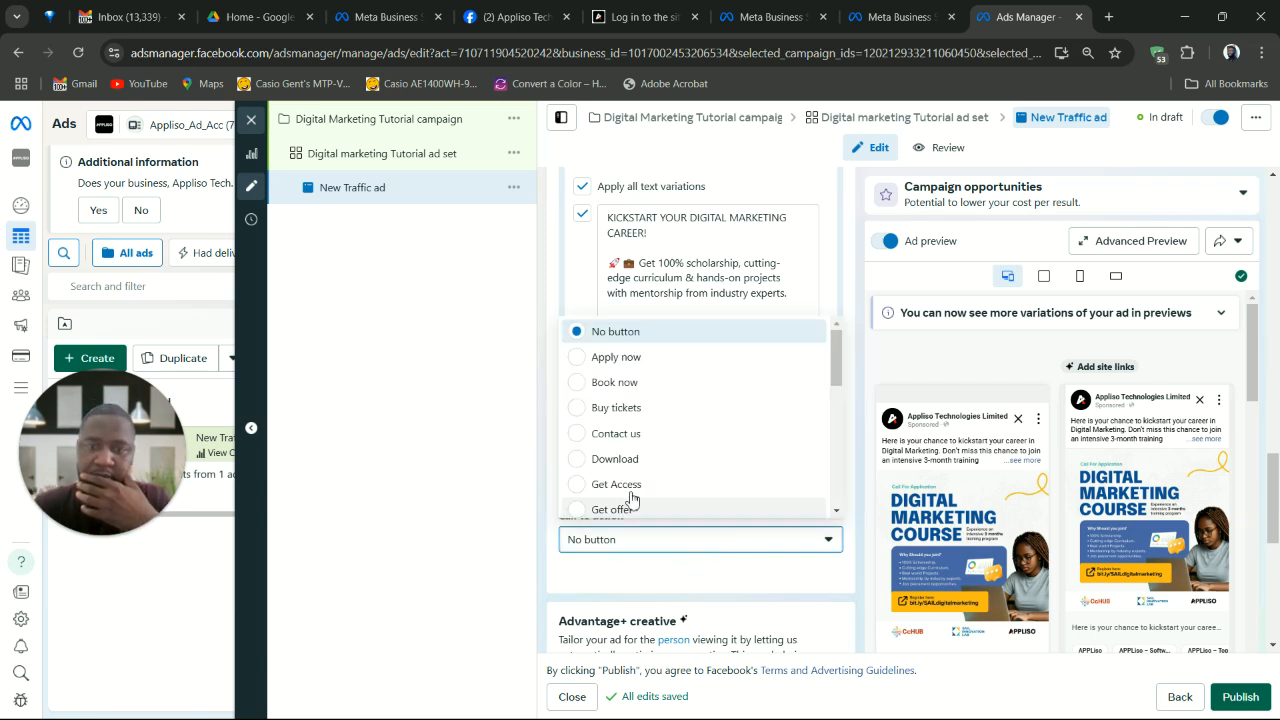
scroll(618, 488, "down", 2)
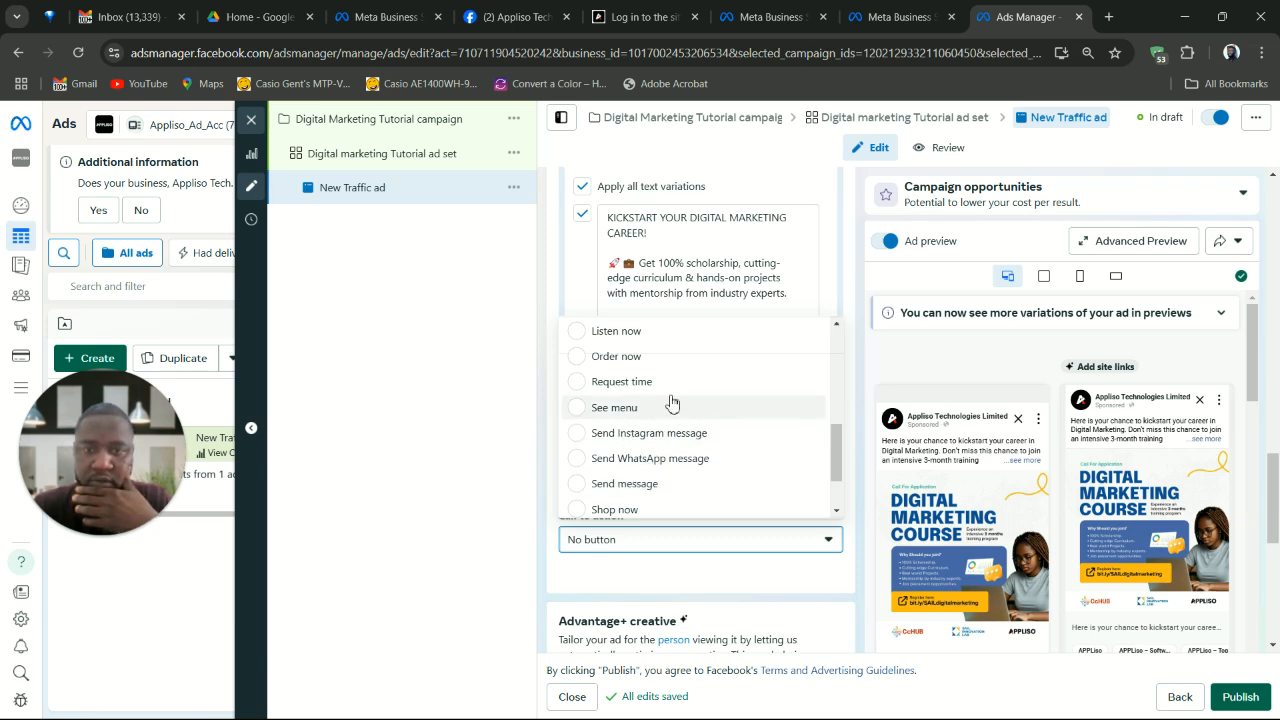
scroll(671, 412, "down", 1)
left_click(674, 455)
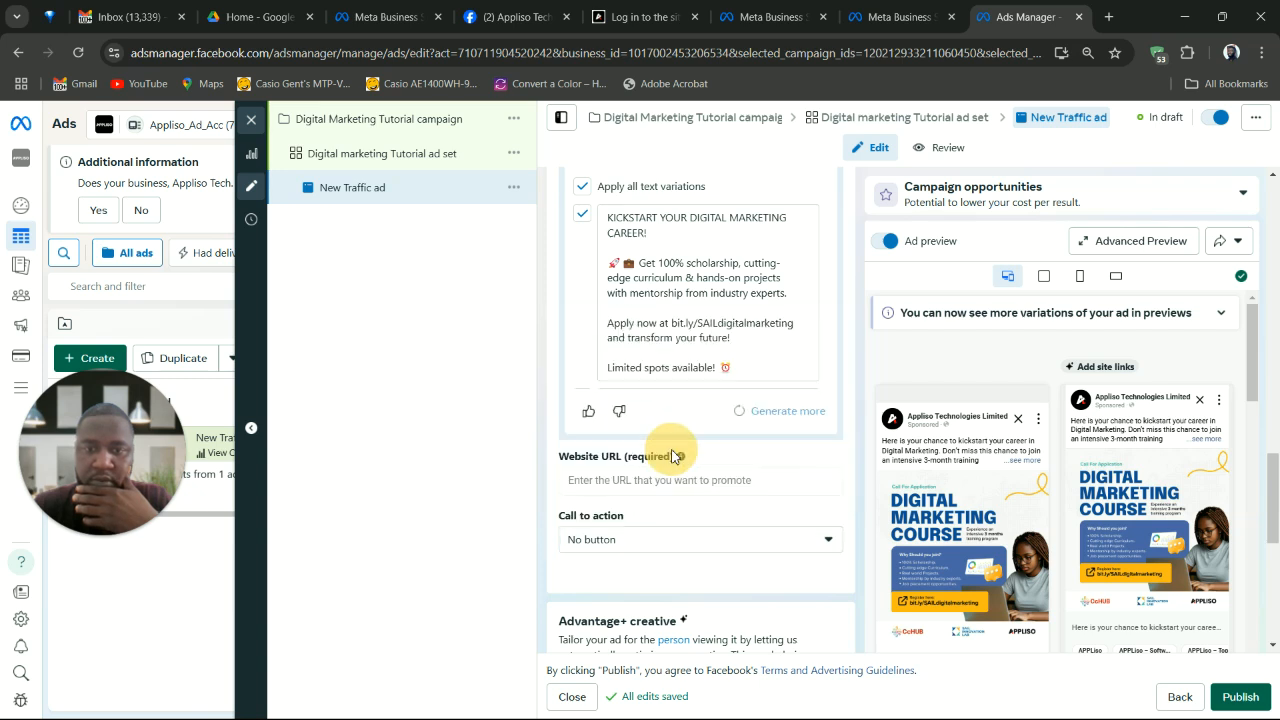
Step: Check the Facebook and Instagram feed previews of the ad and open the website URL for editing
scroll(701, 564, "down", 2)
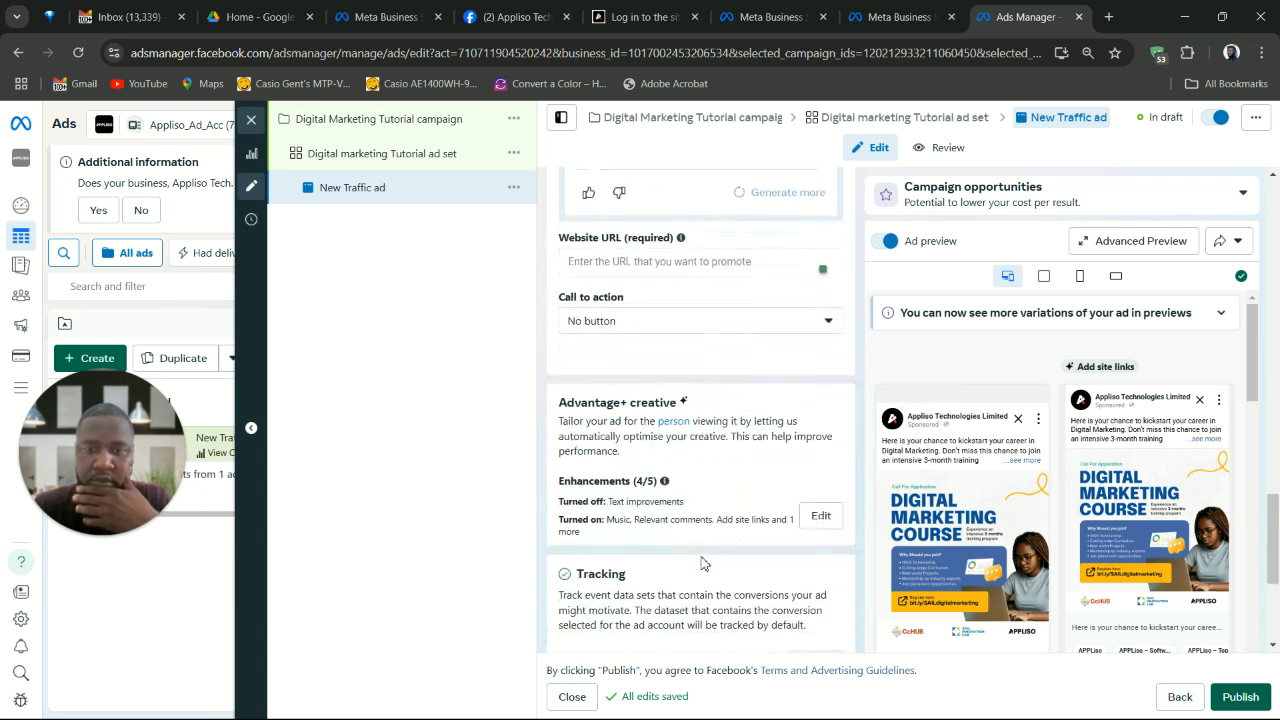
scroll(998, 534, "down", 3)
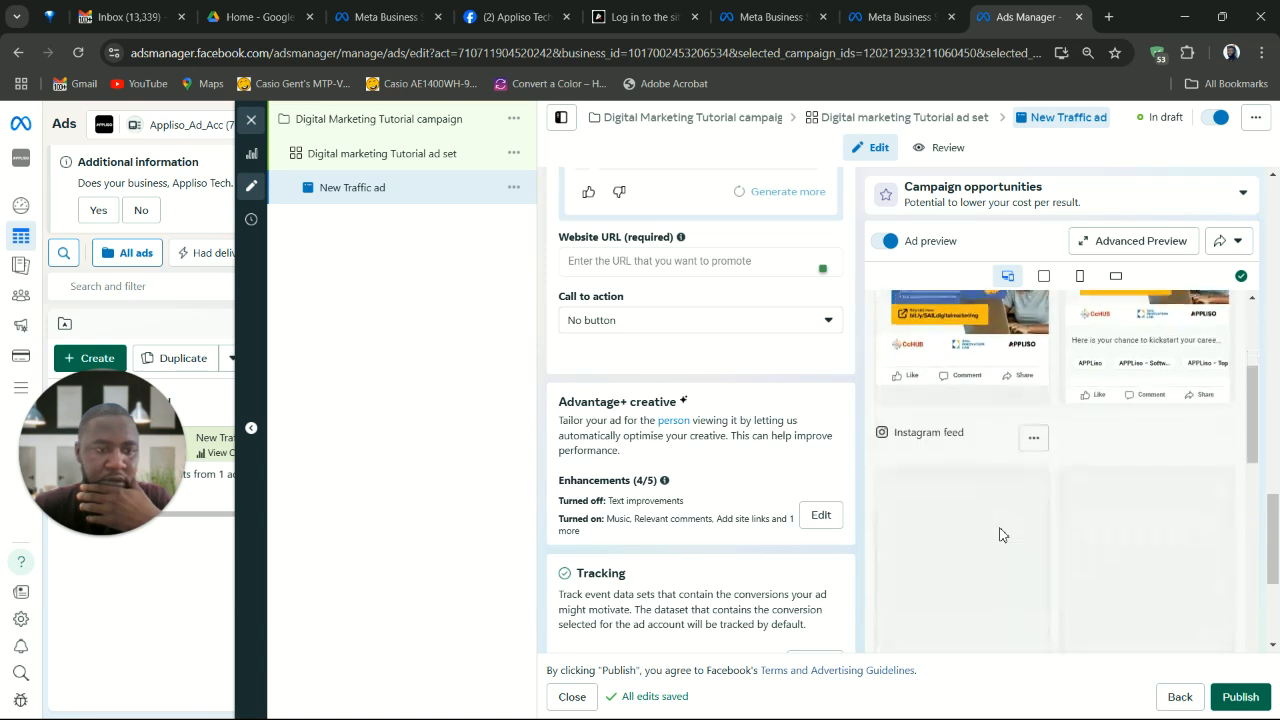
scroll(1002, 535, "down", 2)
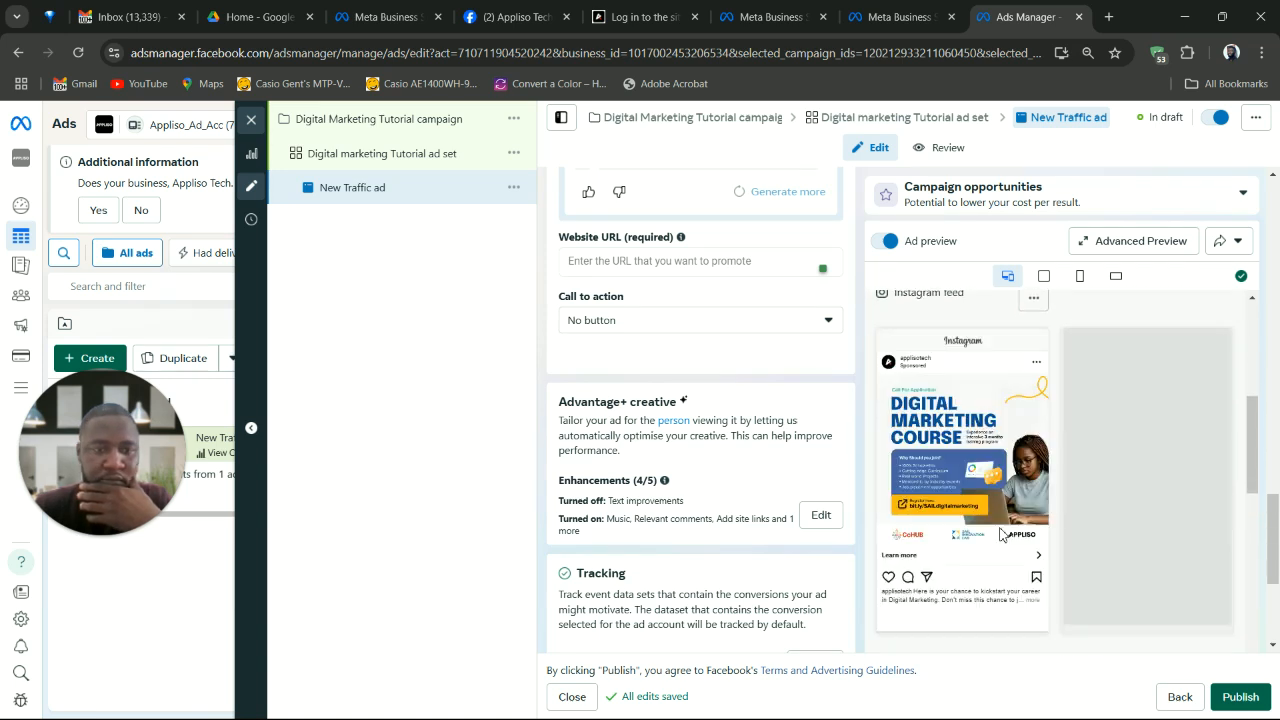
scroll(999, 533, "up", 3)
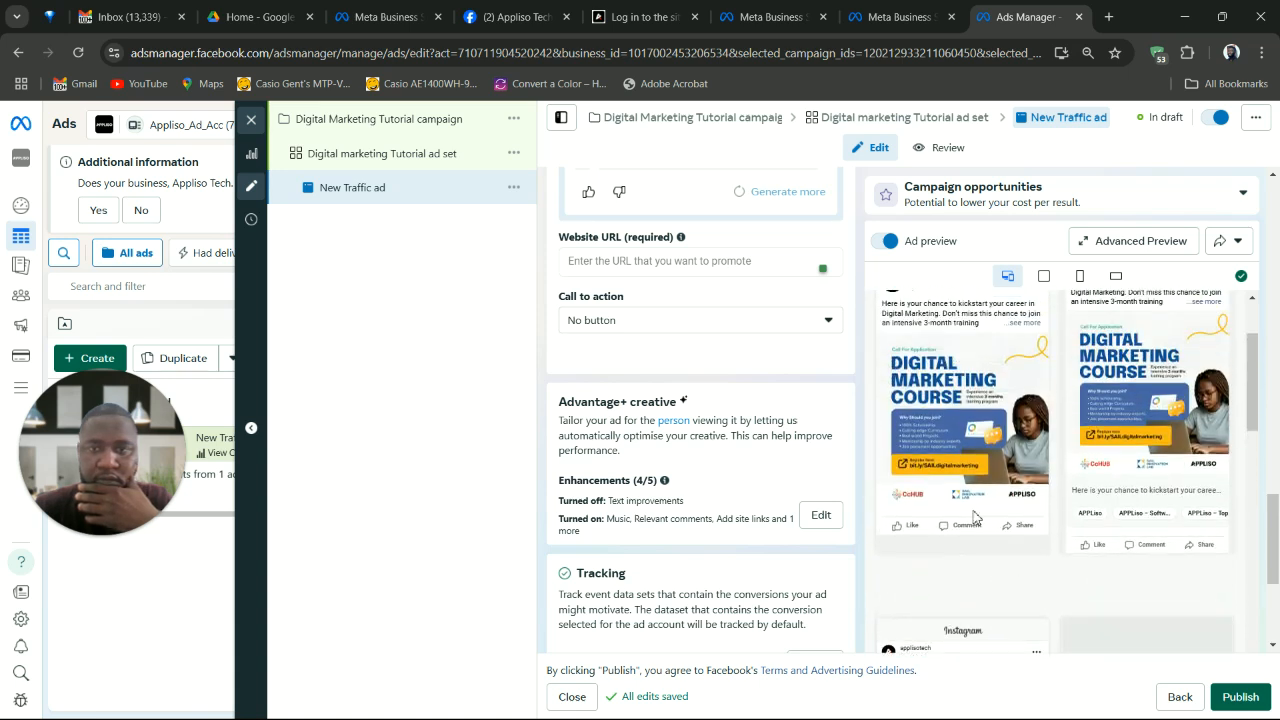
scroll(743, 355, "up", 1)
left_click(745, 385)
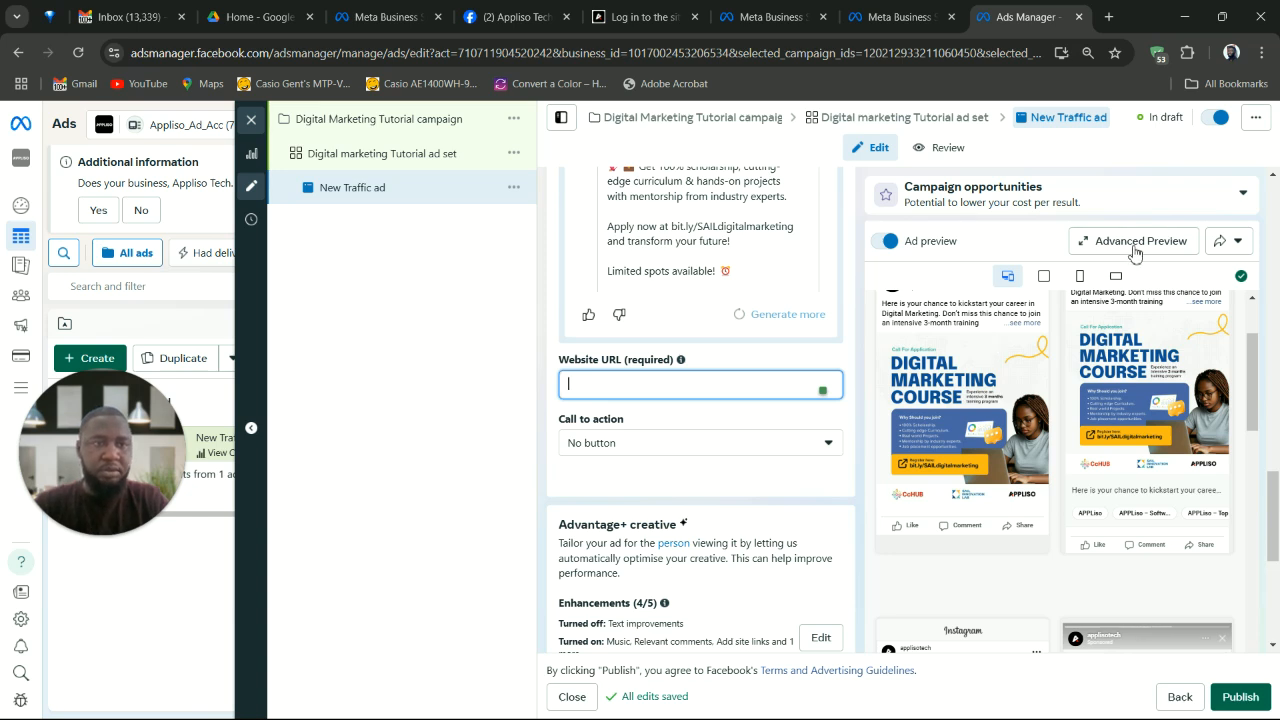
Step: Review the ad's tracking options for website, app and offline events and the optional URL parameters
scroll(1140, 252, "down", 4)
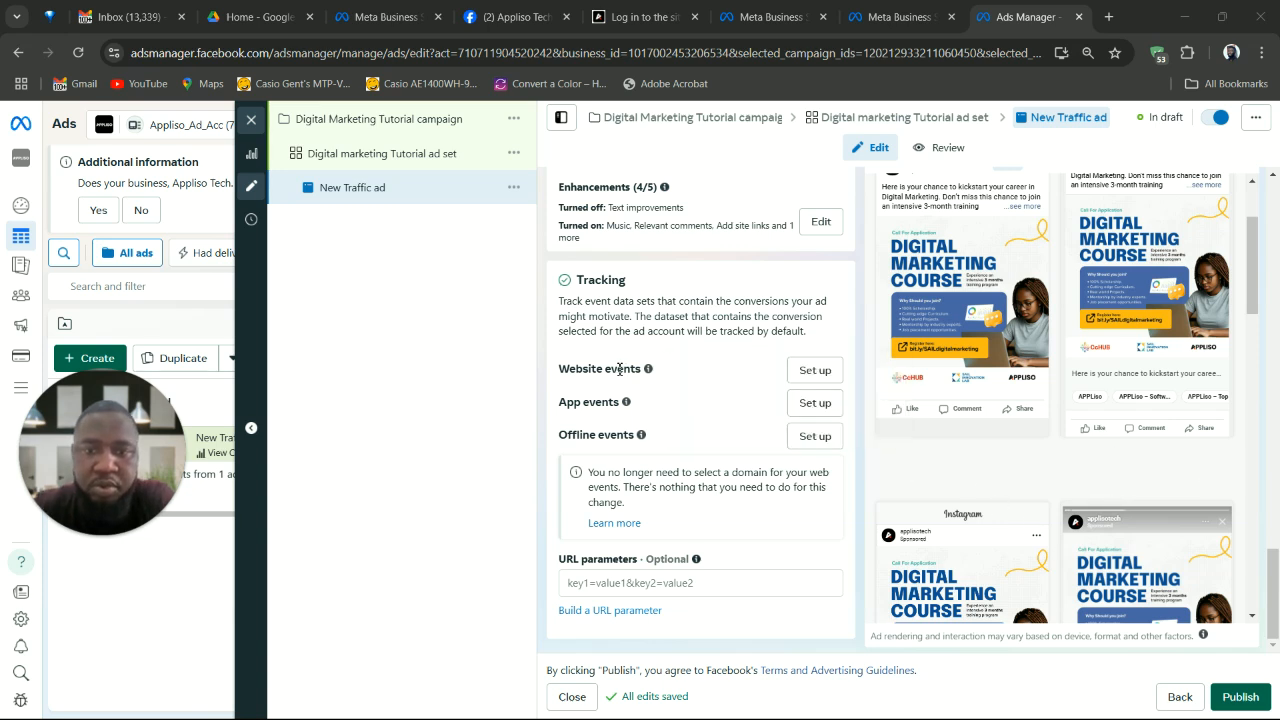
mouse_move(648, 368)
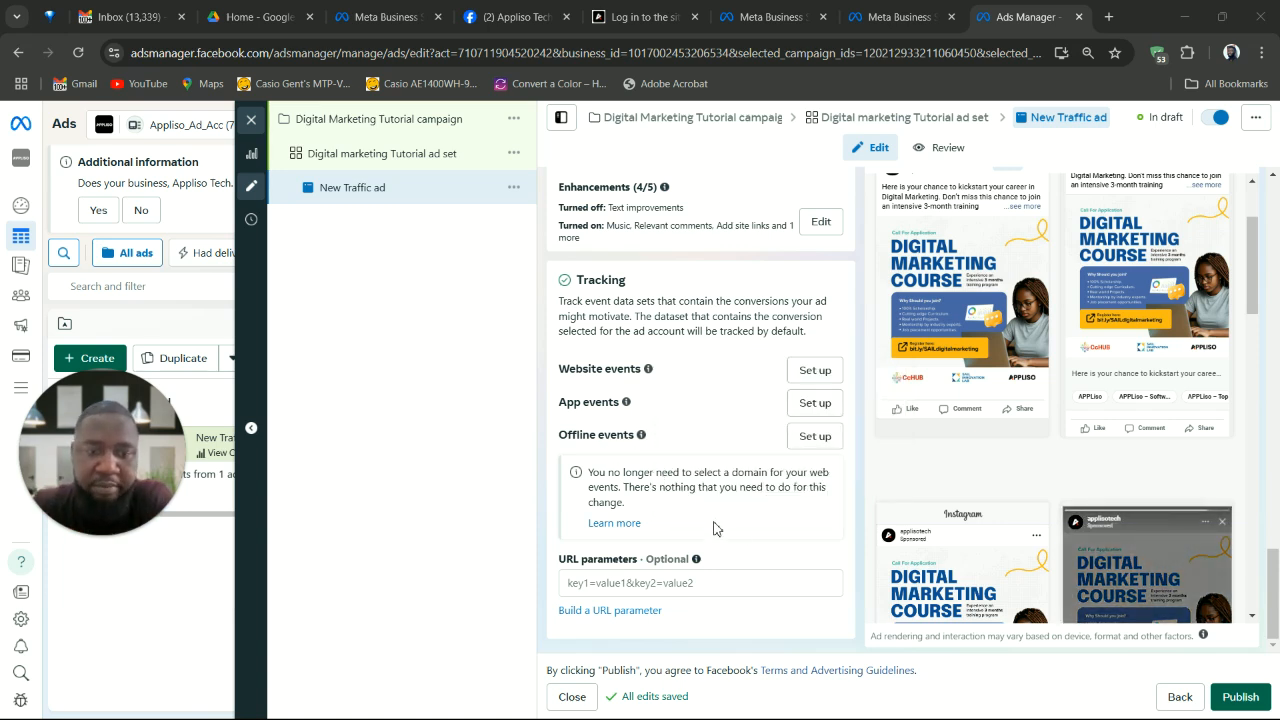
scroll(769, 519, "up", 2)
scroll(769, 519, "down", 2)
scroll(769, 519, "down", 1)
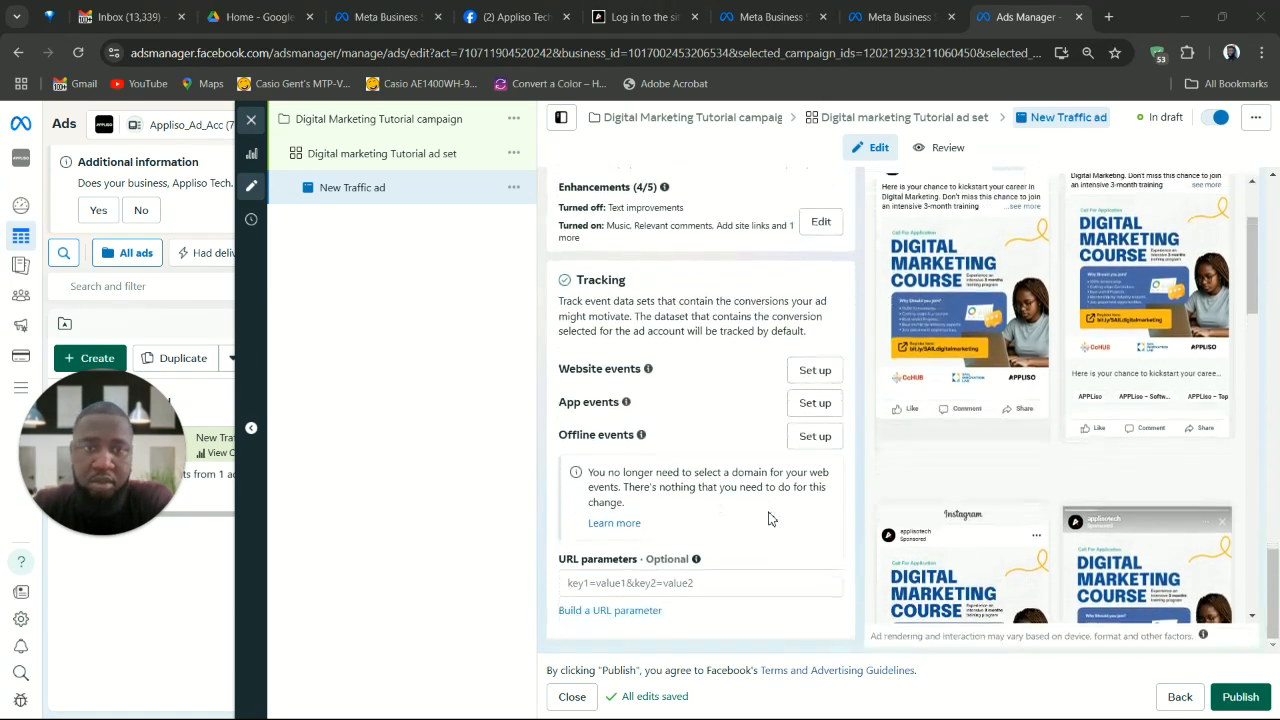
Step: Review the ad creative from the website URL back up to the primary text, along with the ad previews
scroll(769, 519, "up", 5)
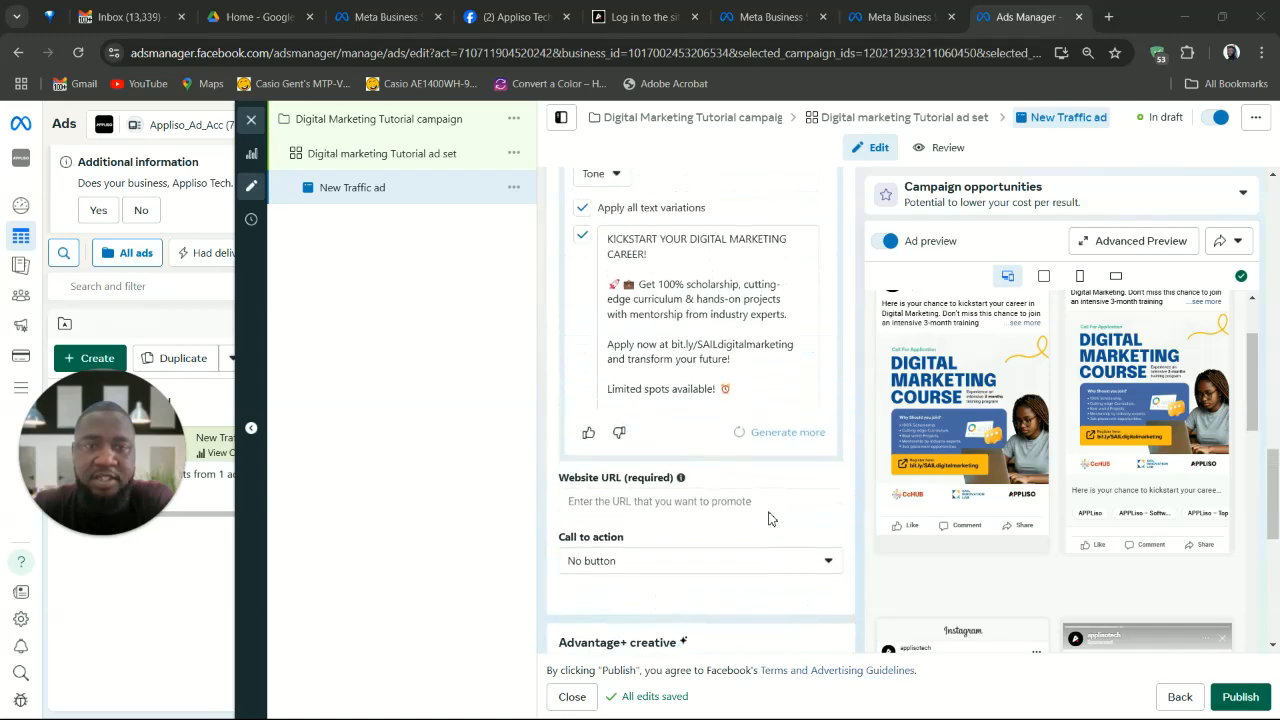
scroll(905, 390, "up", 2)
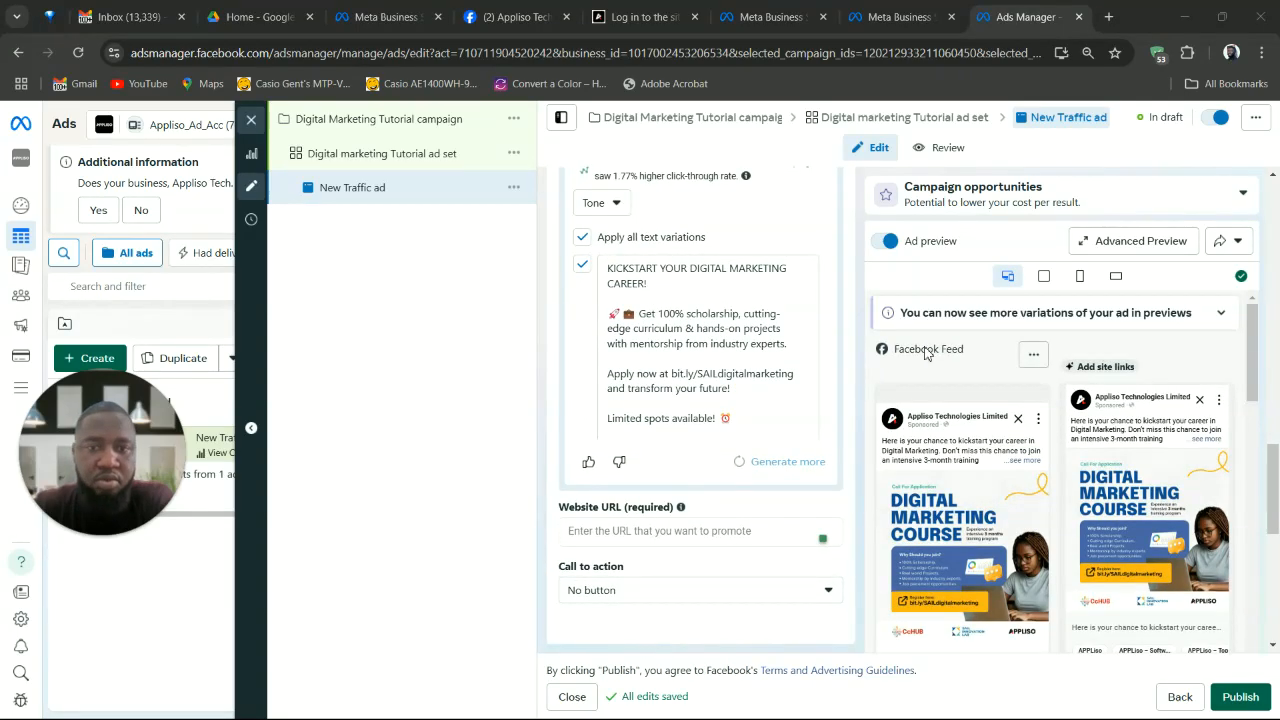
scroll(926, 352, "up", 5)
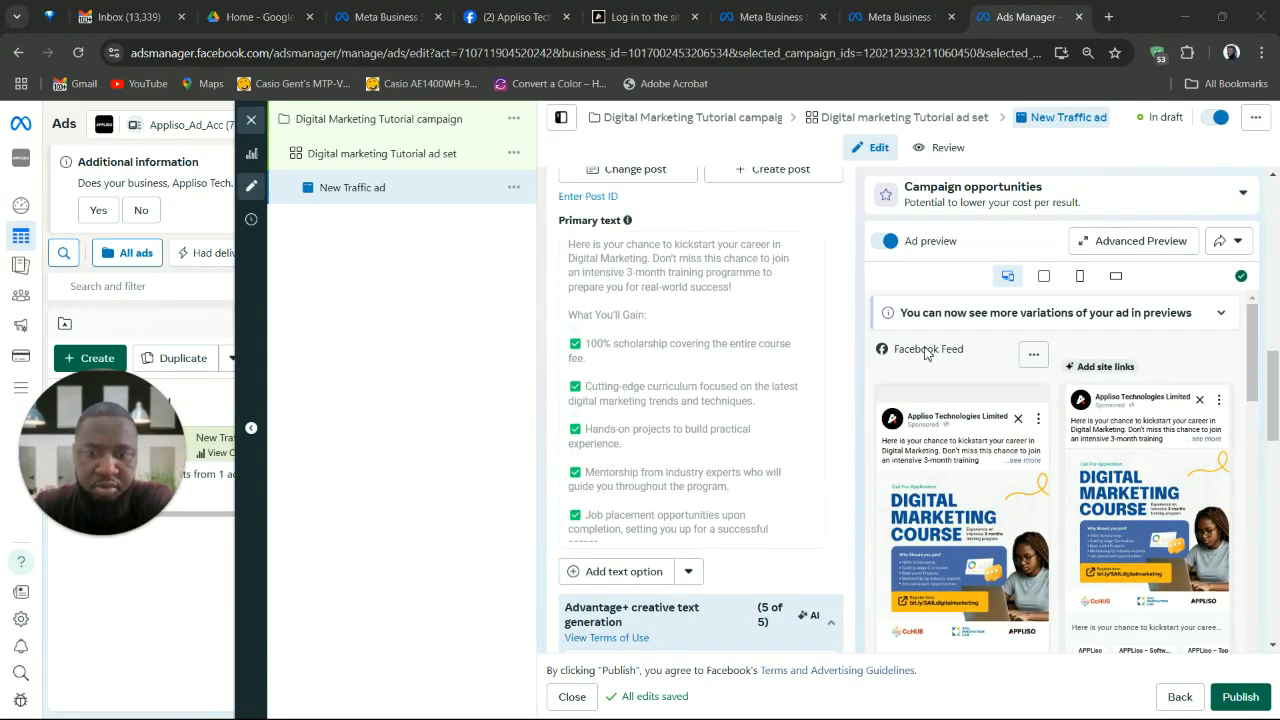
scroll(926, 352, "down", 10)
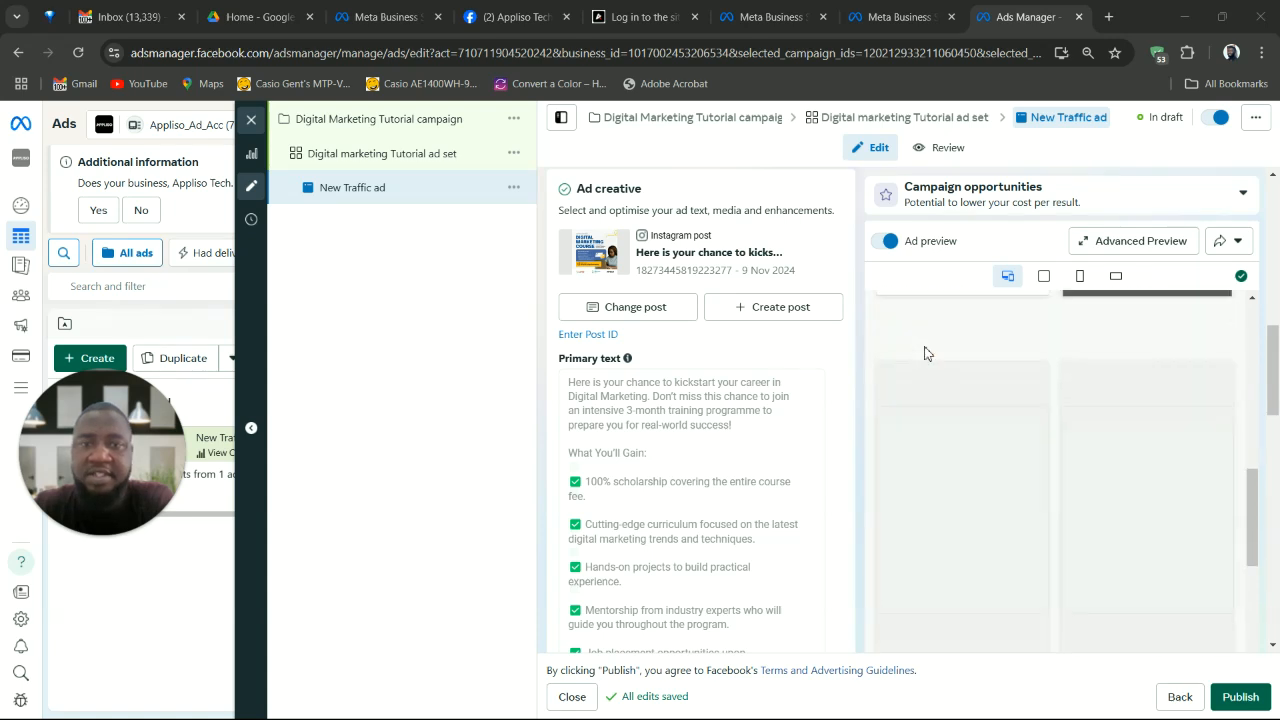
Step: Review the ad previews across the Facebook and Instagram placements, including feeds, video feeds, Marketplace, Explore, Reels and profile feed
scroll(968, 424, "down", 2)
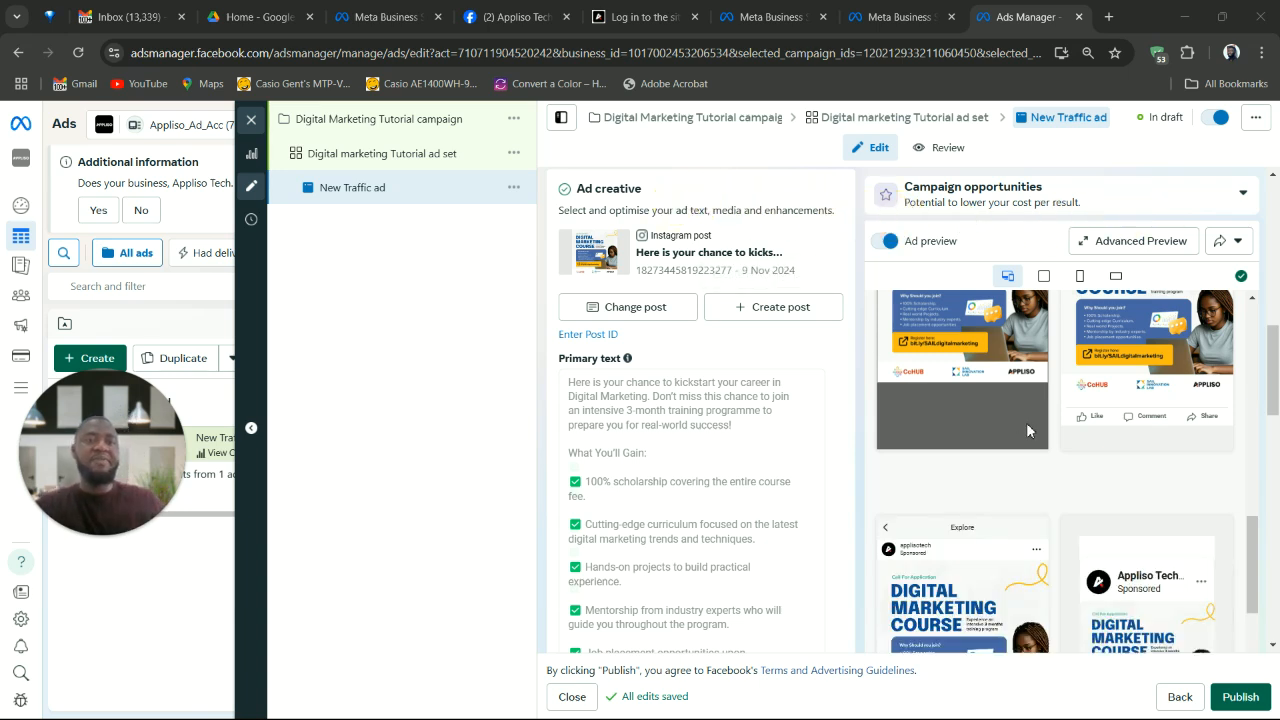
scroll(1026, 422, "up", 4)
scroll(1028, 430, "up", 4)
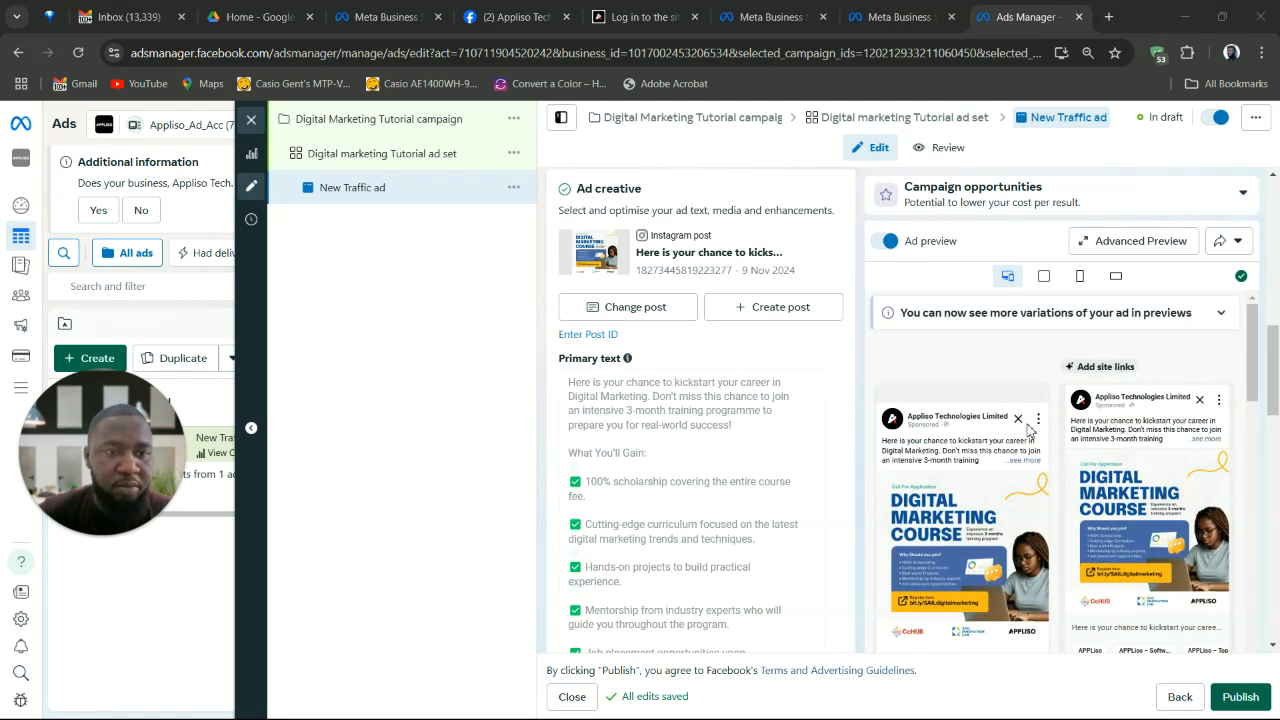
scroll(1028, 428, "down", 3)
scroll(1028, 428, "up", 3)
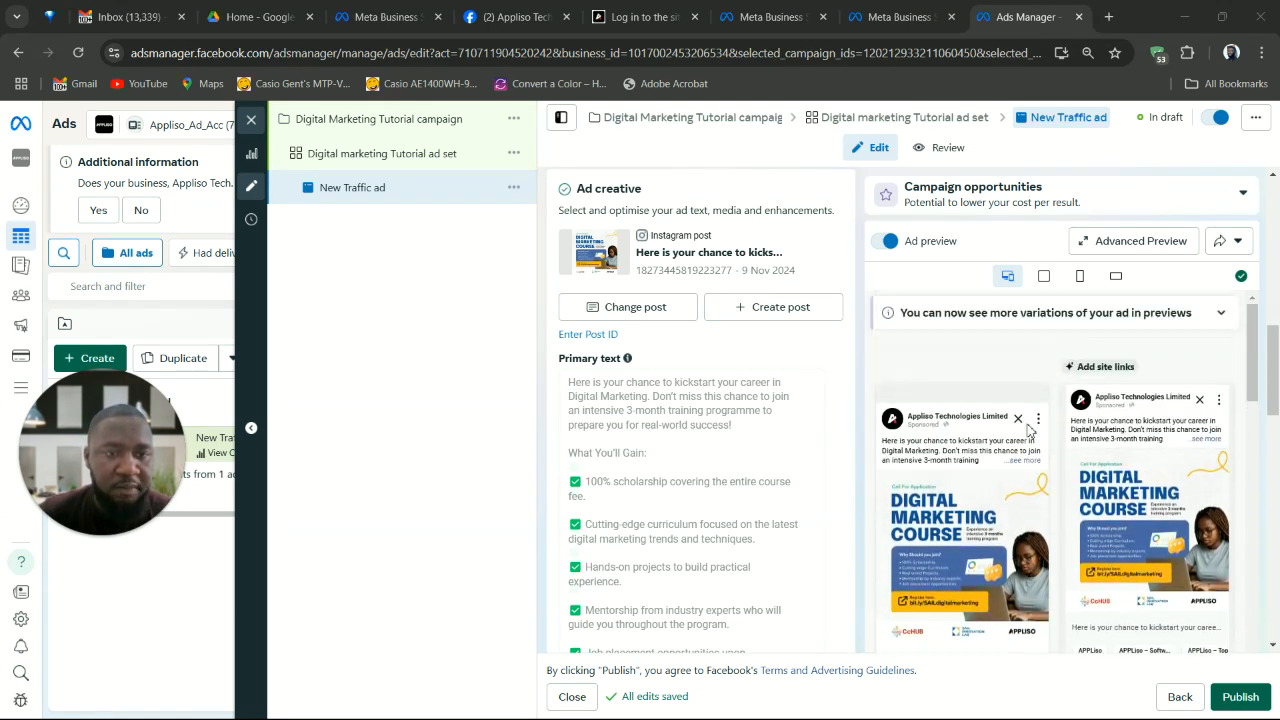
scroll(1028, 428, "down", 3)
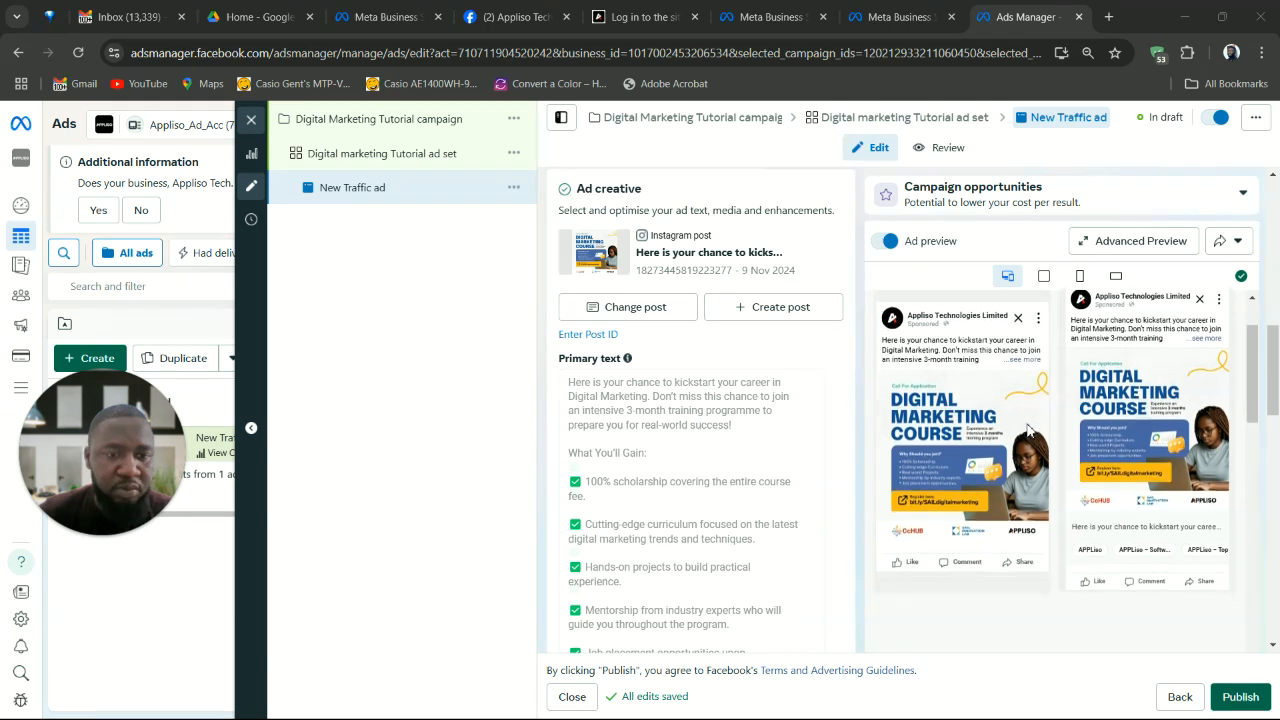
scroll(1028, 430, "up", 3)
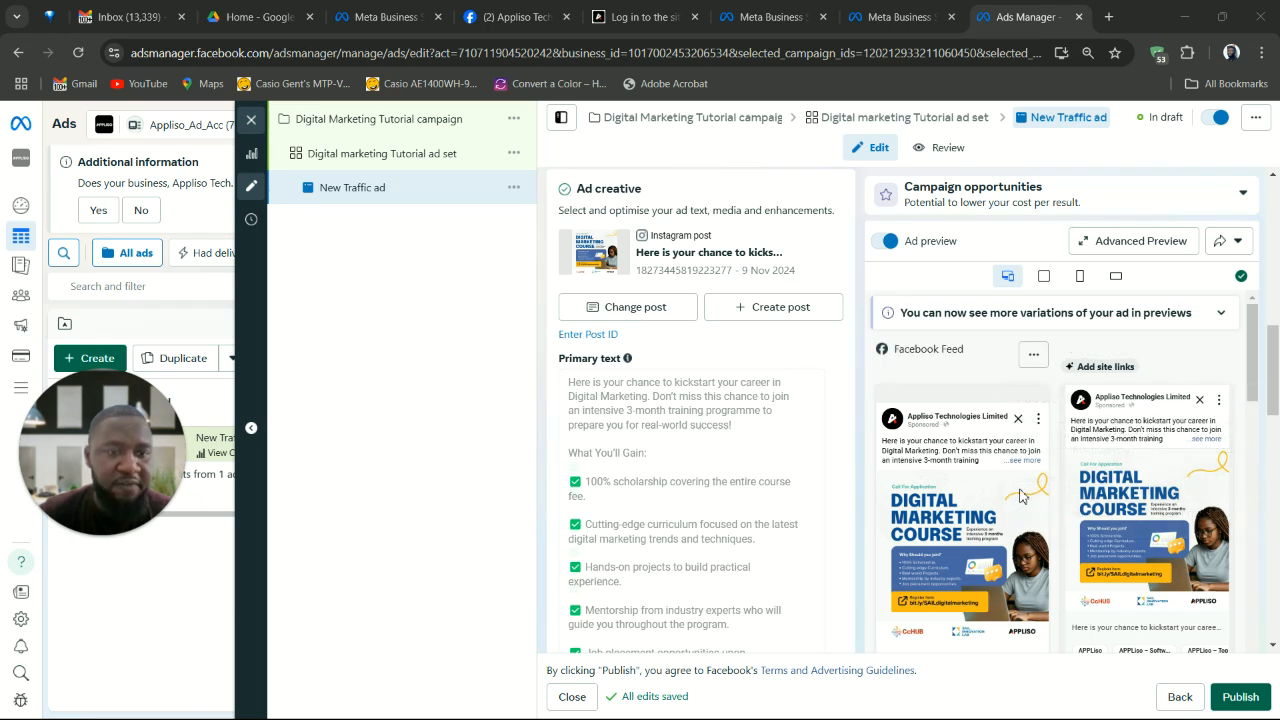
scroll(1040, 517, "down", 5)
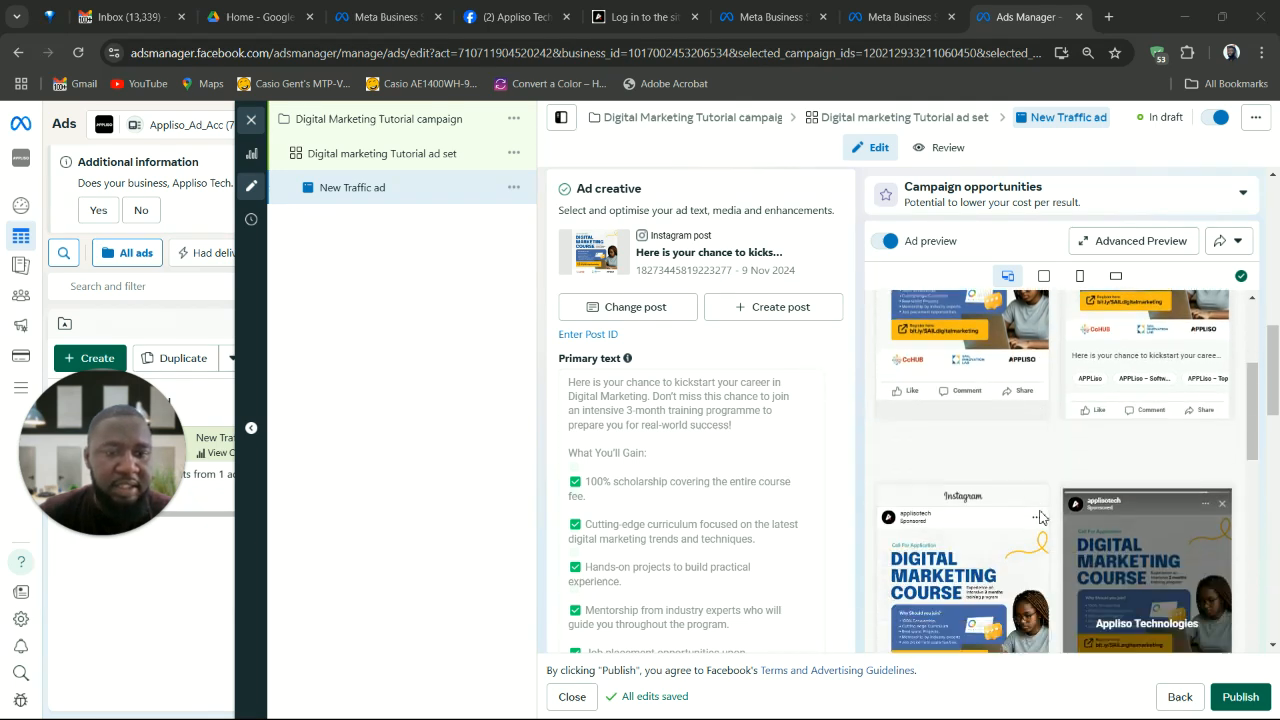
scroll(1040, 517, "down", 1)
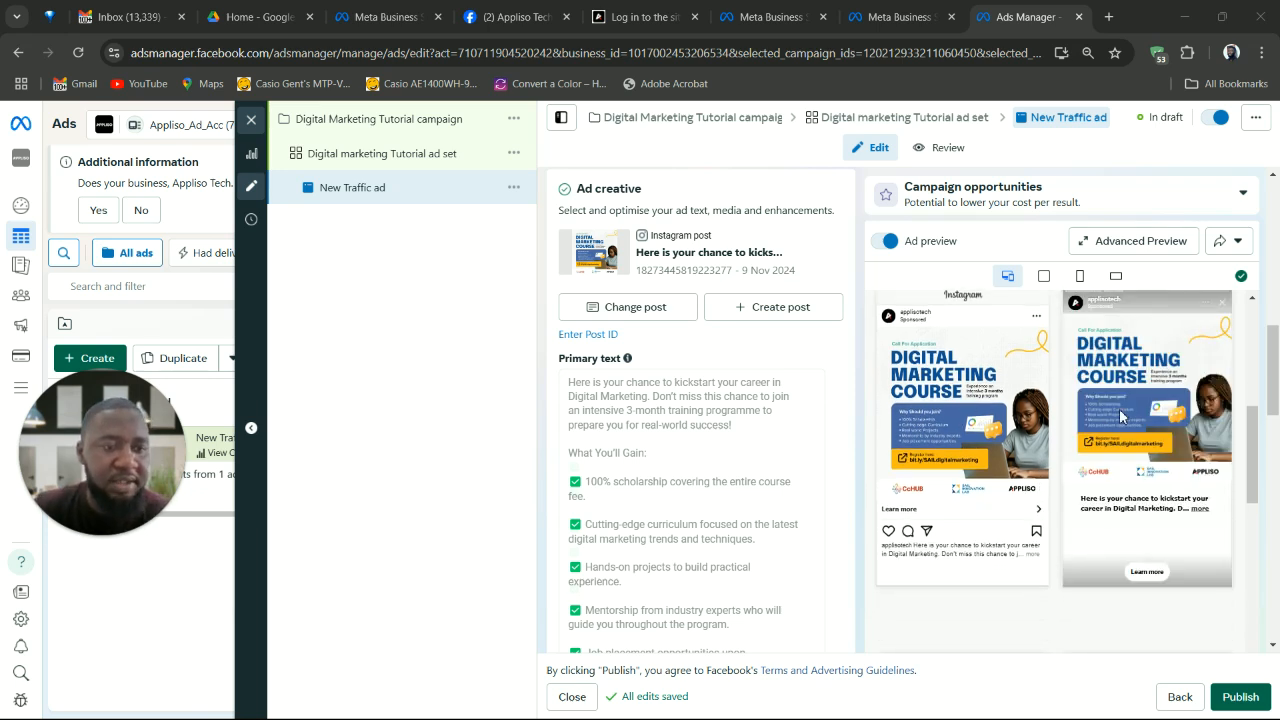
scroll(1119, 408, "down", 2)
scroll(1119, 414, "down", 3)
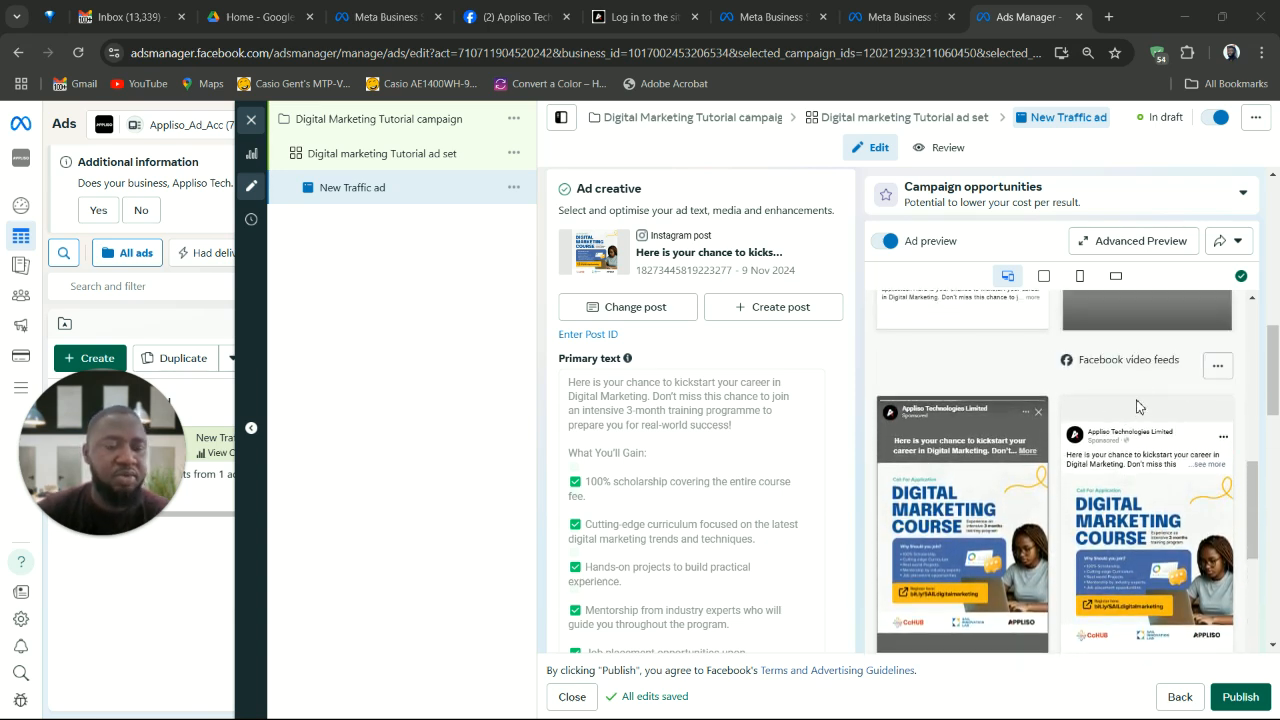
scroll(1159, 385, "down", 3)
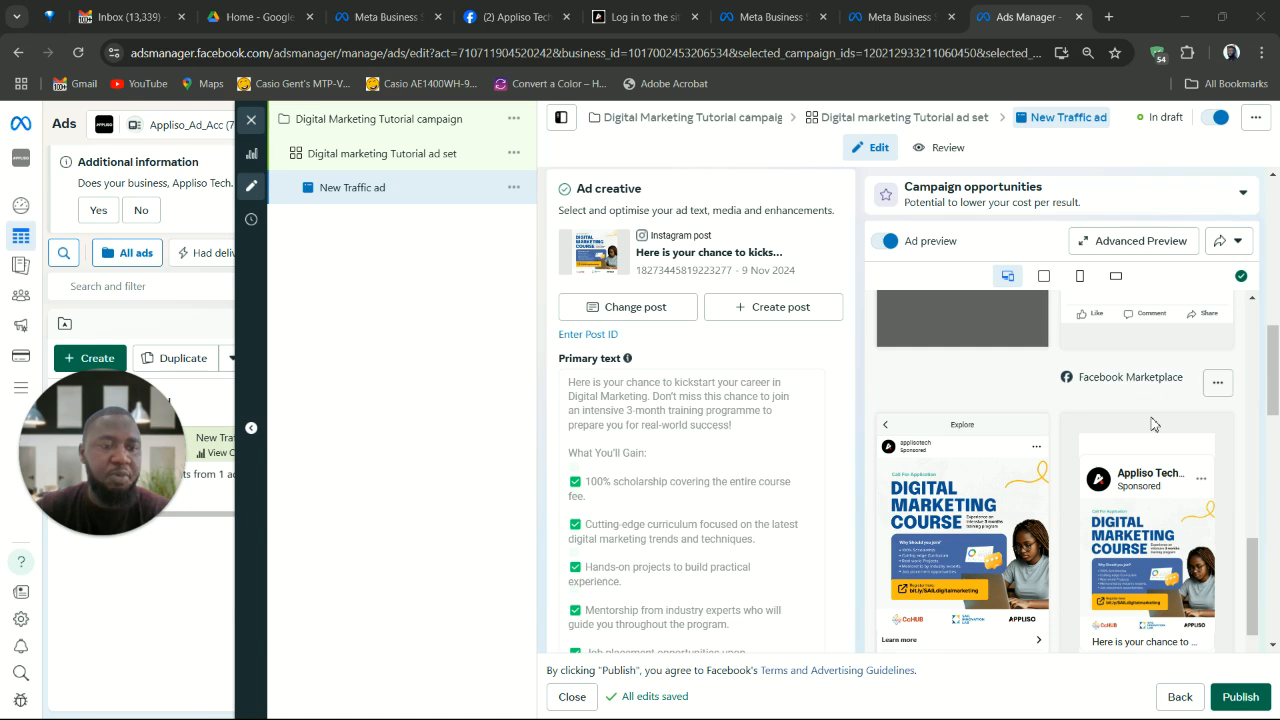
scroll(1154, 424, "down", 5)
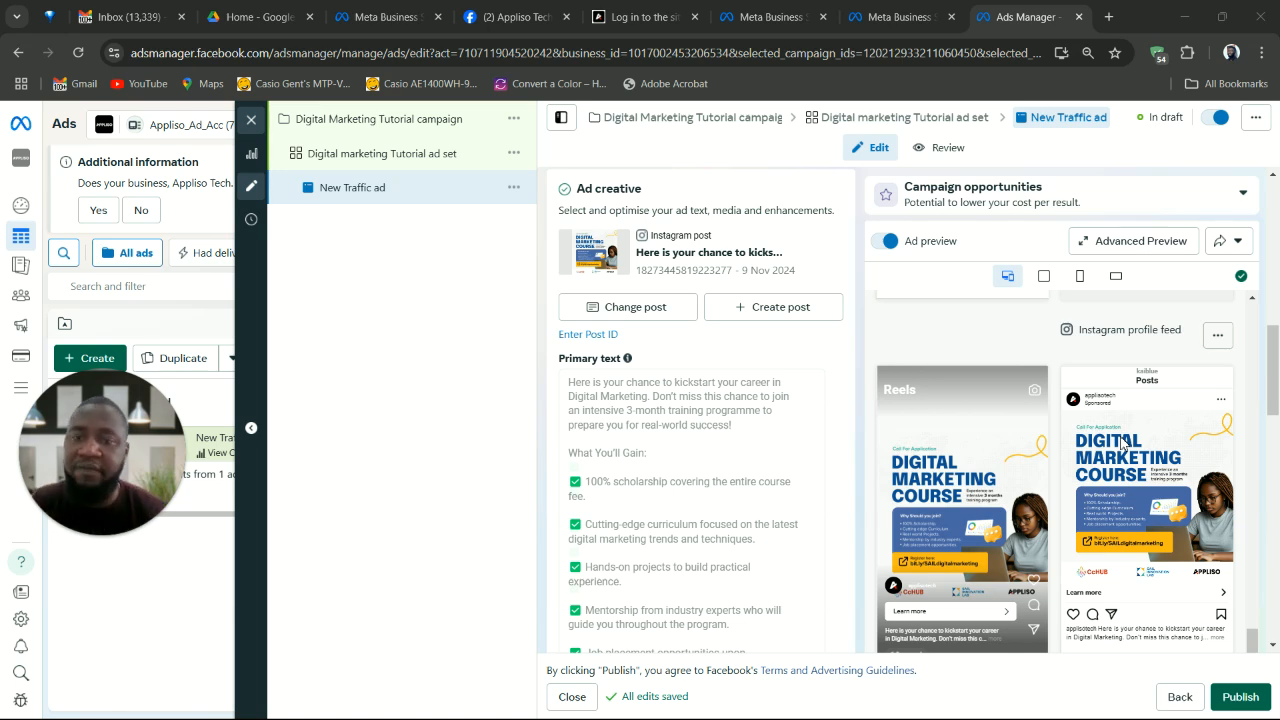
Step: Publish the campaign with its ad set and ad, close the ad editor and reload the ads list
left_click(1238, 698)
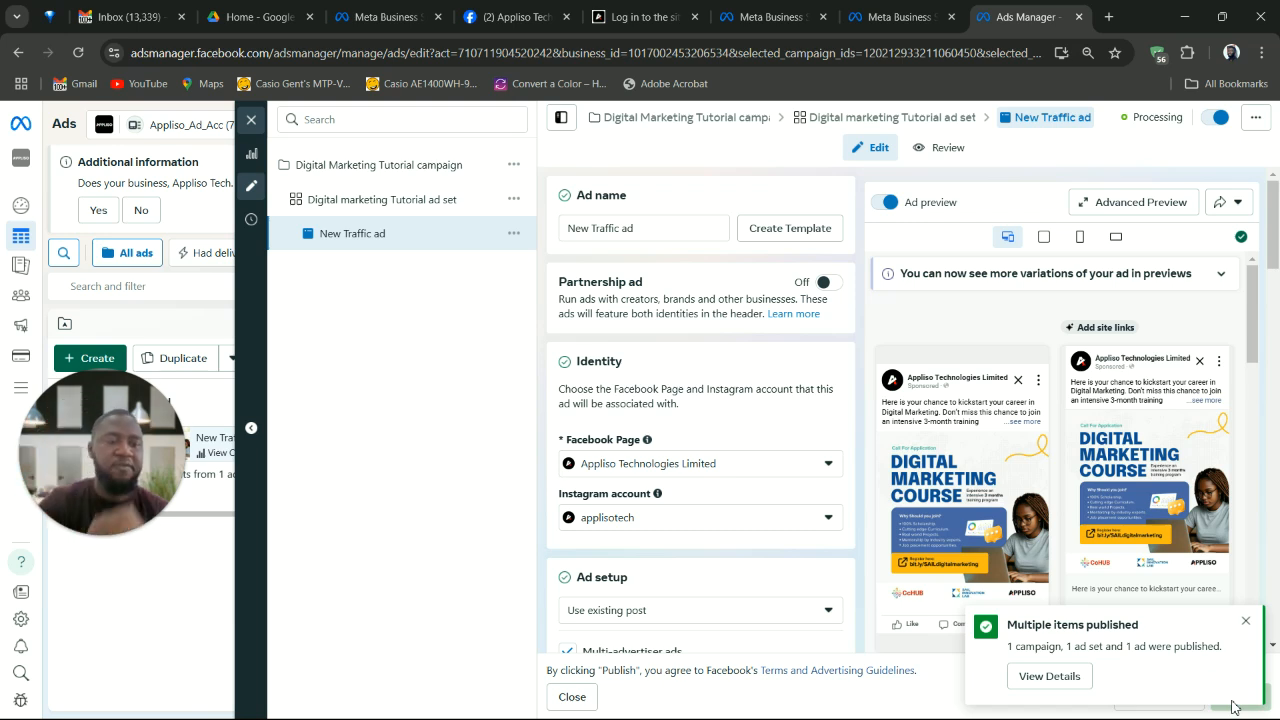
left_click(1244, 624)
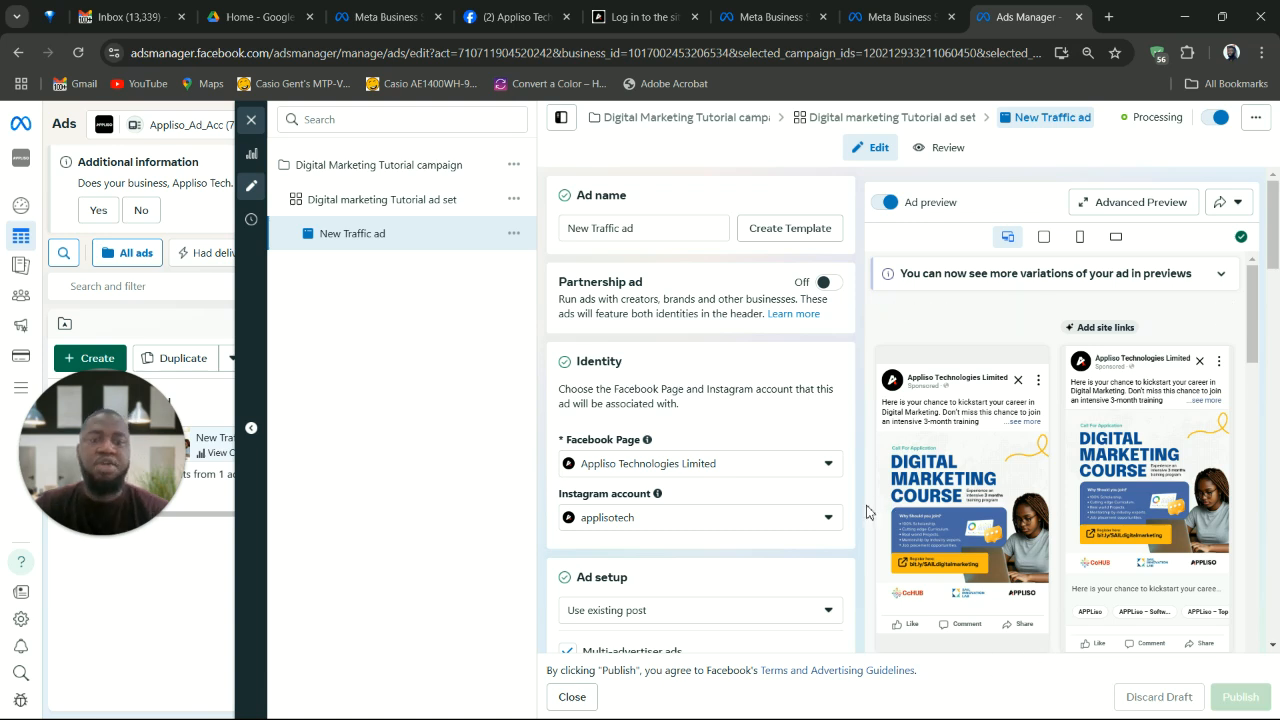
left_click(572, 697)
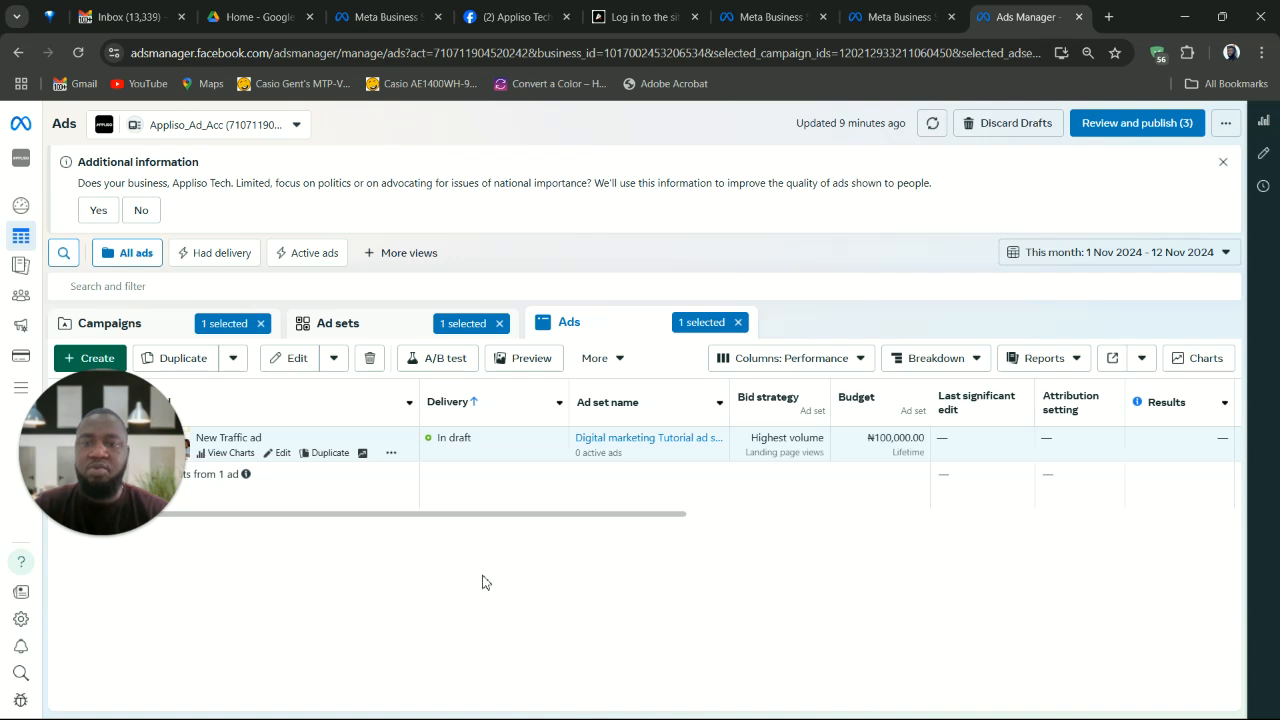
left_click(79, 53)
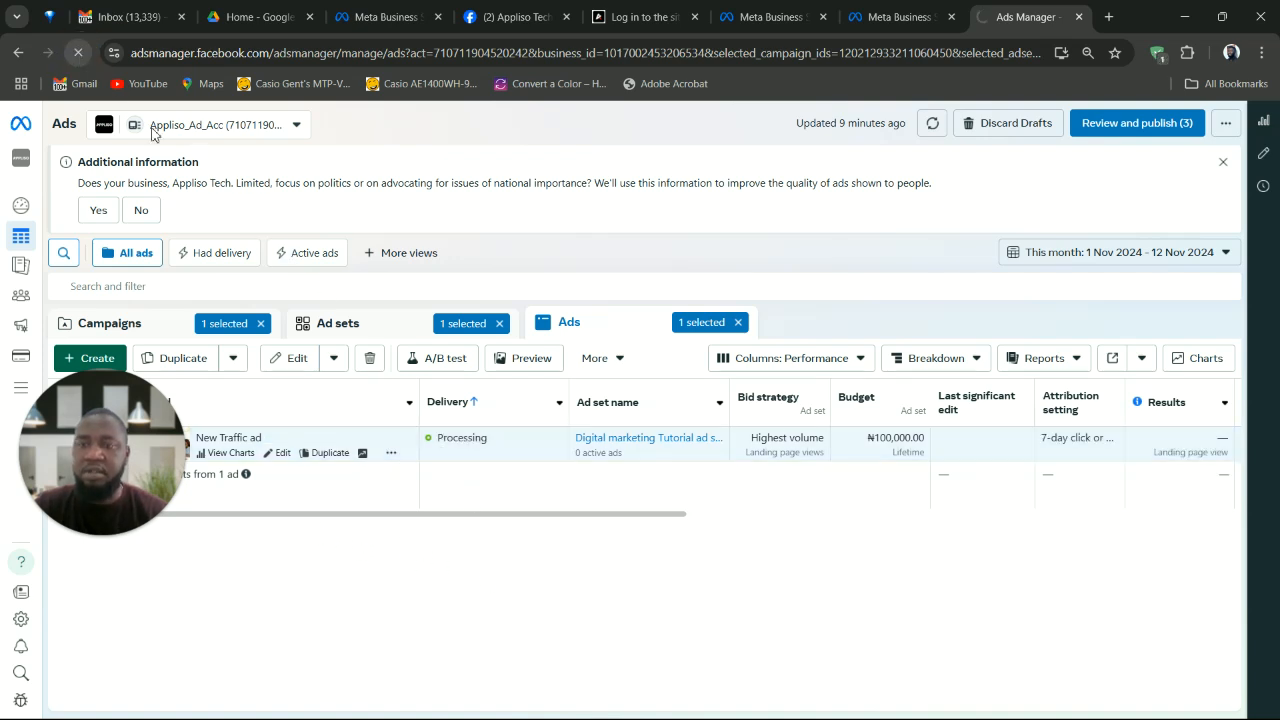